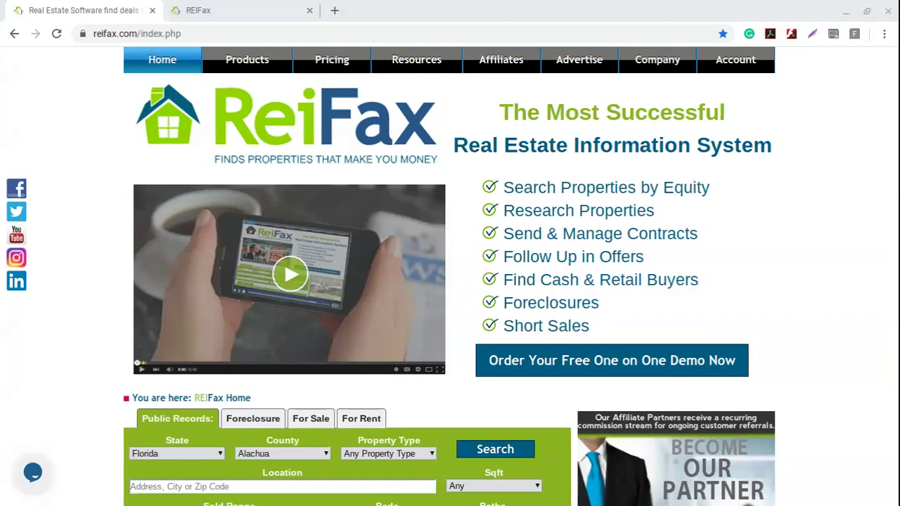
- Highlight the list of ReiFax features on the page to point them out
{"action": "left_click", "coordinate": [626, 293]}
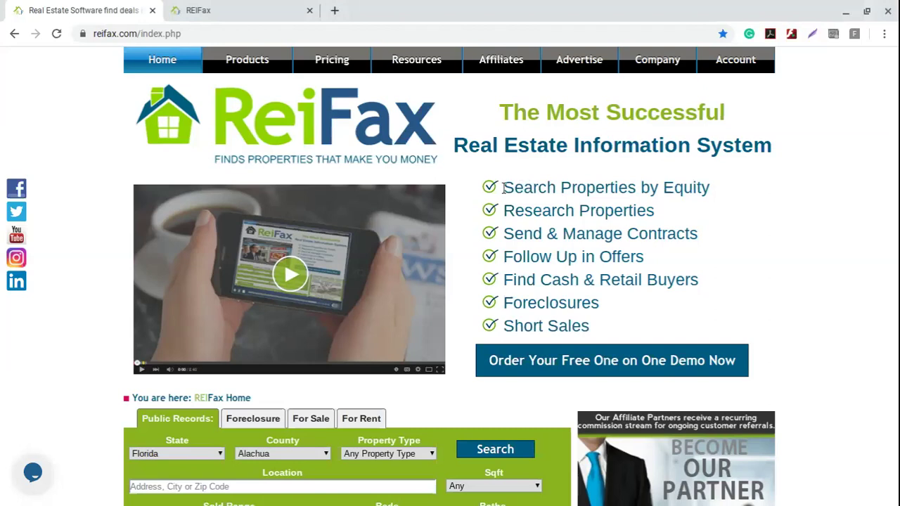
{"action": "left_click_drag", "start_coordinate": [505, 187], "coordinate": [588, 194]}
{"action": "left_click", "coordinate": [608, 234]}
{"action": "left_click_drag", "start_coordinate": [512, 189], "coordinate": [588, 213]}
{"action": "left_click", "coordinate": [589, 242]}
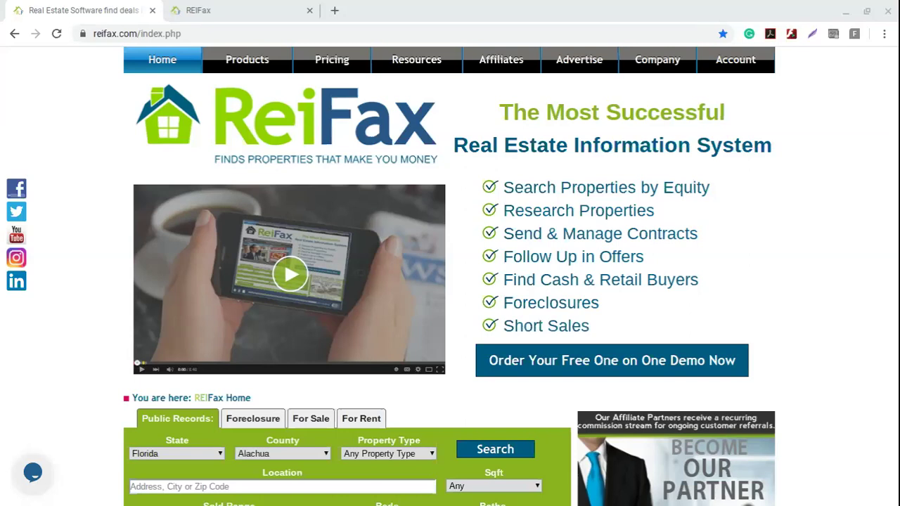
- Switch to the logged-in ReiFax control panel and open the basic property search form
{"action": "left_click", "coordinate": [622, 234]}
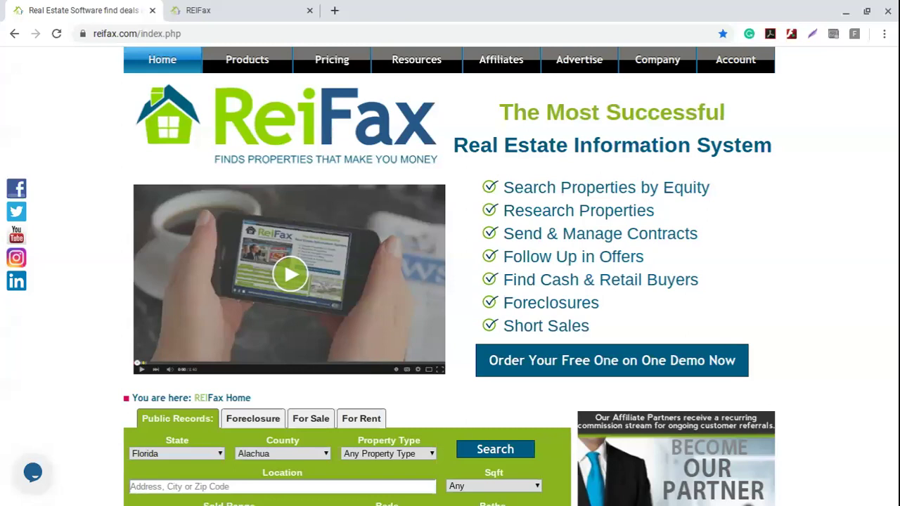
{"action": "left_click", "coordinate": [241, 16]}
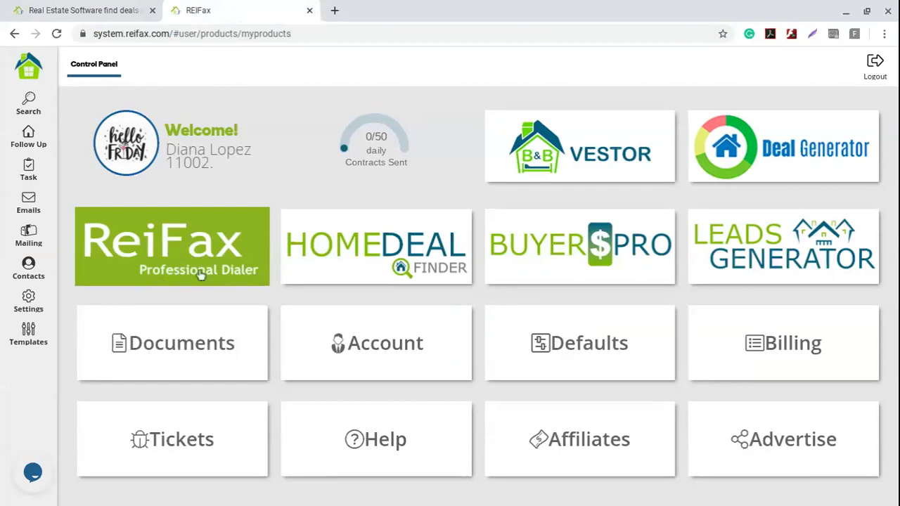
{"action": "left_click", "coordinate": [179, 254]}
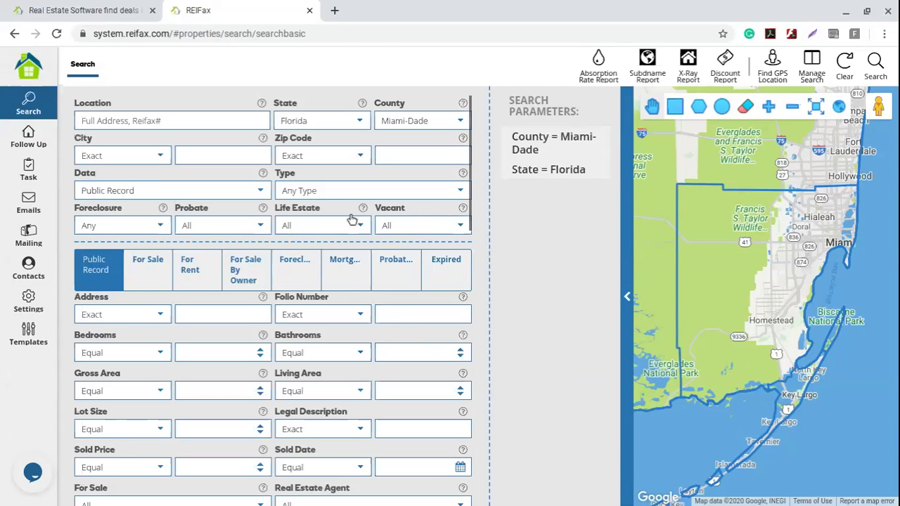
- Keep Public Record as the data source and set For Sale to No
{"action": "left_click", "coordinate": [261, 192]}
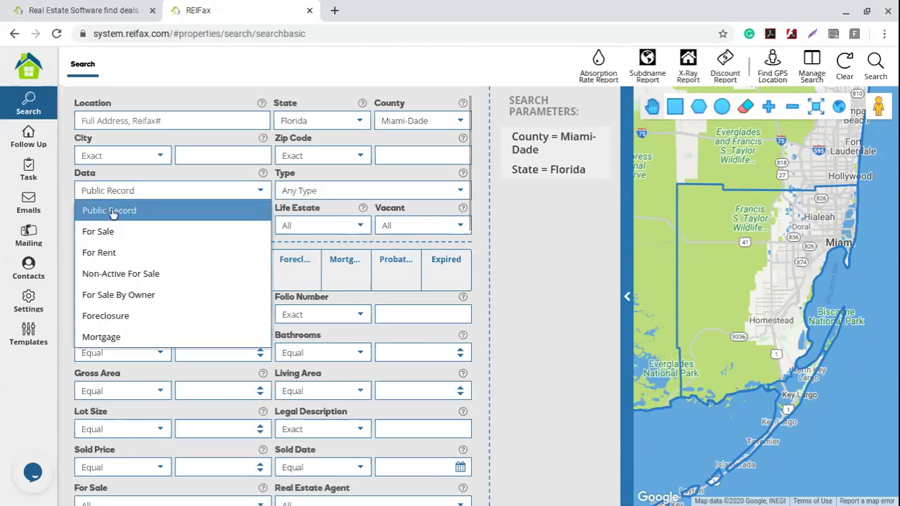
{"action": "left_click", "coordinate": [63, 197]}
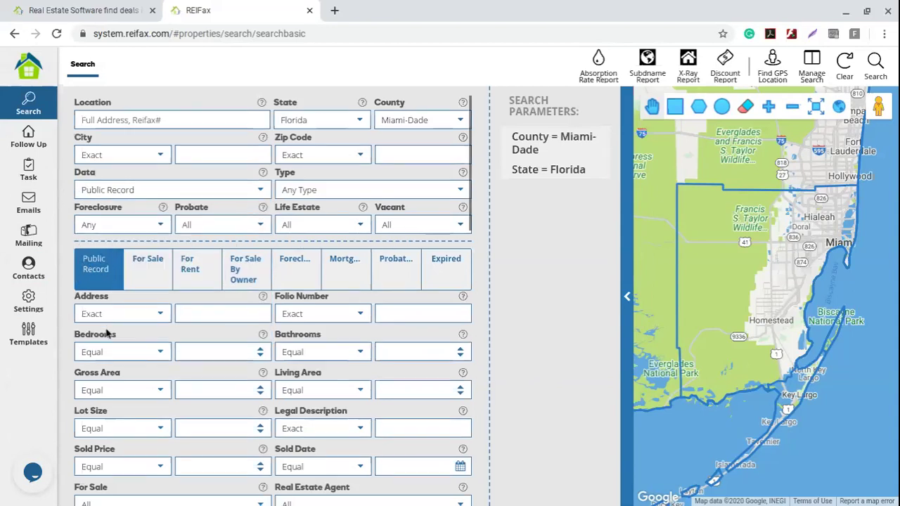
{"action": "scroll", "coordinate": [105, 332], "scroll_direction": "down", "scroll_amount": 5}
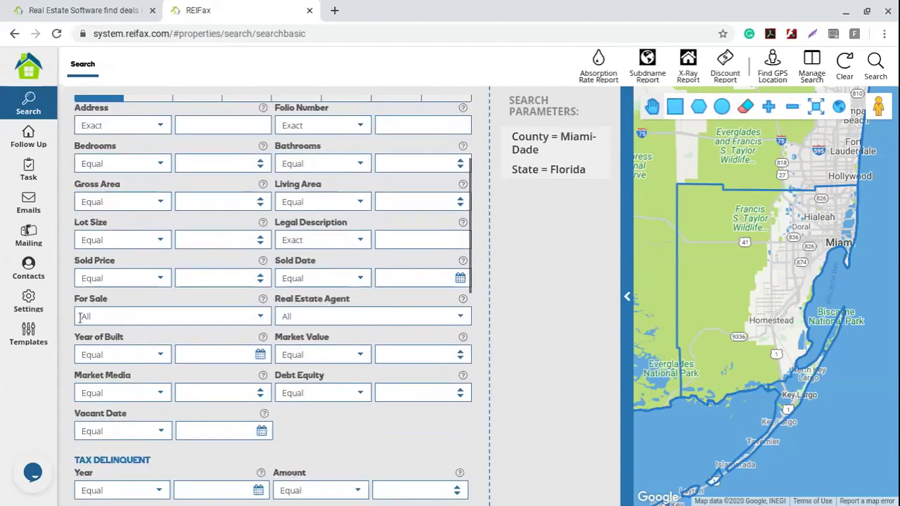
{"action": "left_click", "coordinate": [252, 318]}
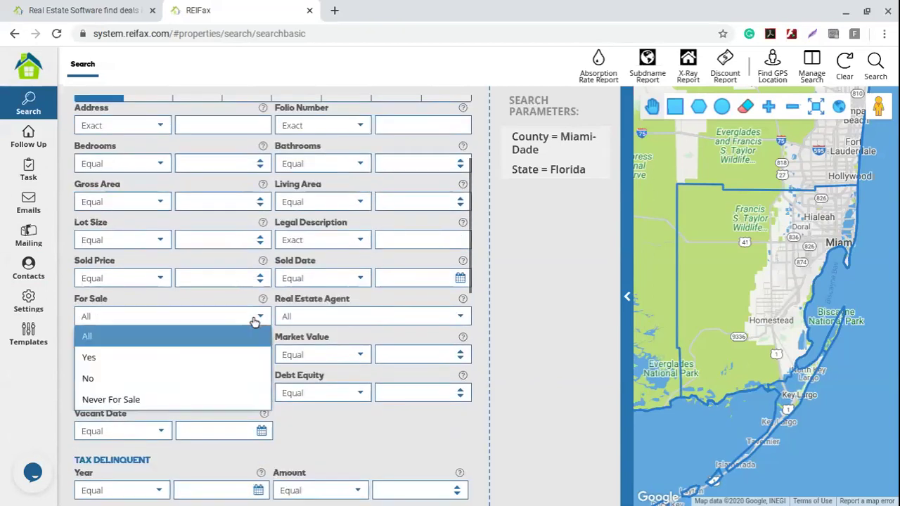
{"action": "left_click", "coordinate": [127, 378]}
- Set the property type to Condo/Town/Villa and Probate to Yes
{"action": "mouse_move", "coordinate": [542, 225]}
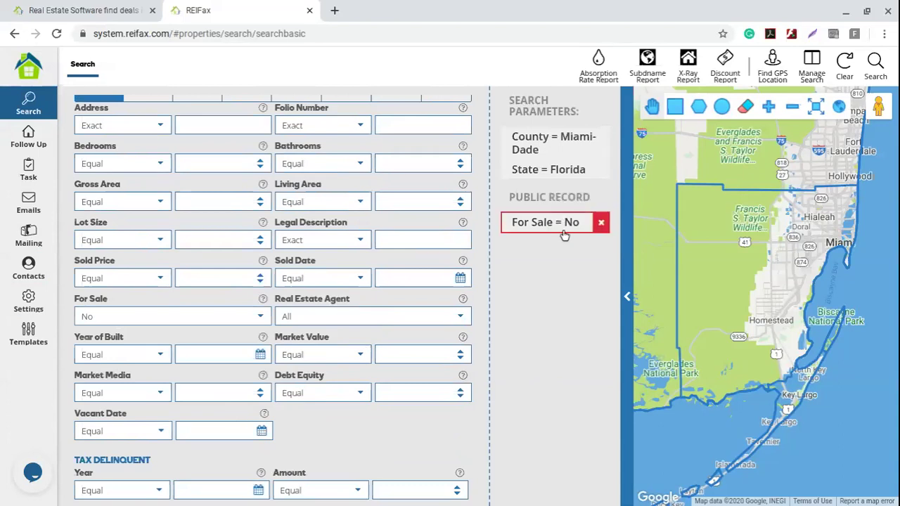
{"action": "scroll", "coordinate": [323, 313], "scroll_direction": "up", "scroll_amount": 3}
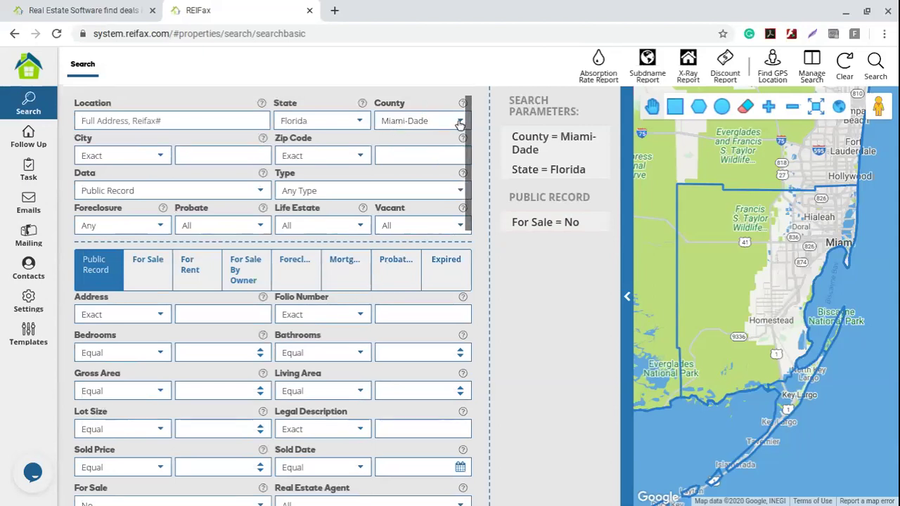
{"action": "left_click", "coordinate": [317, 191]}
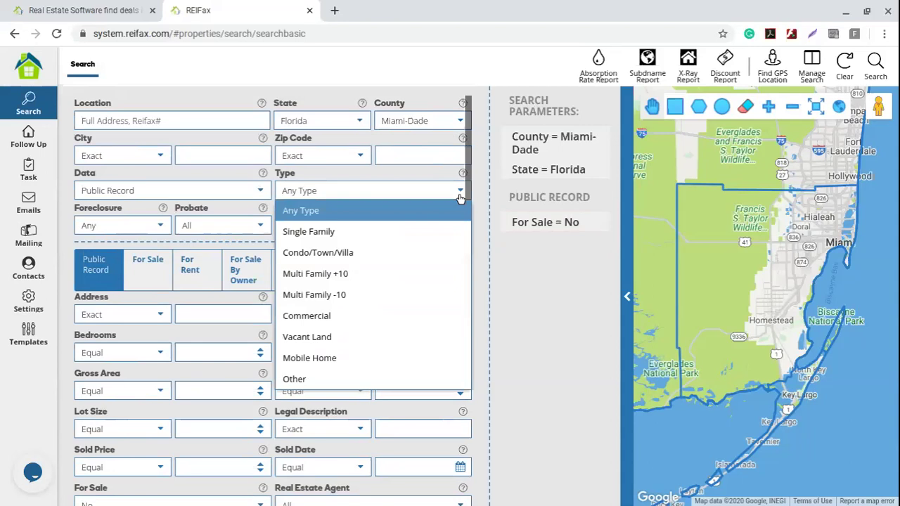
{"action": "left_click", "coordinate": [343, 252]}
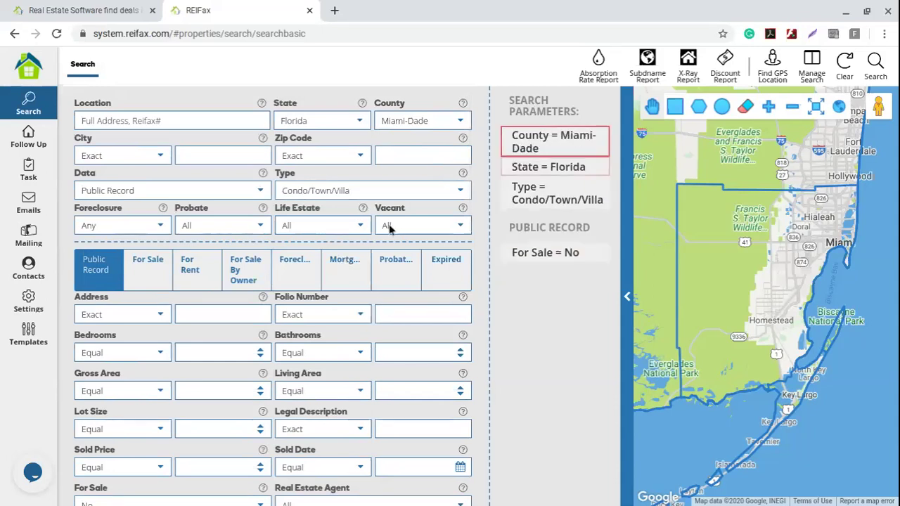
{"action": "left_click", "coordinate": [259, 229]}
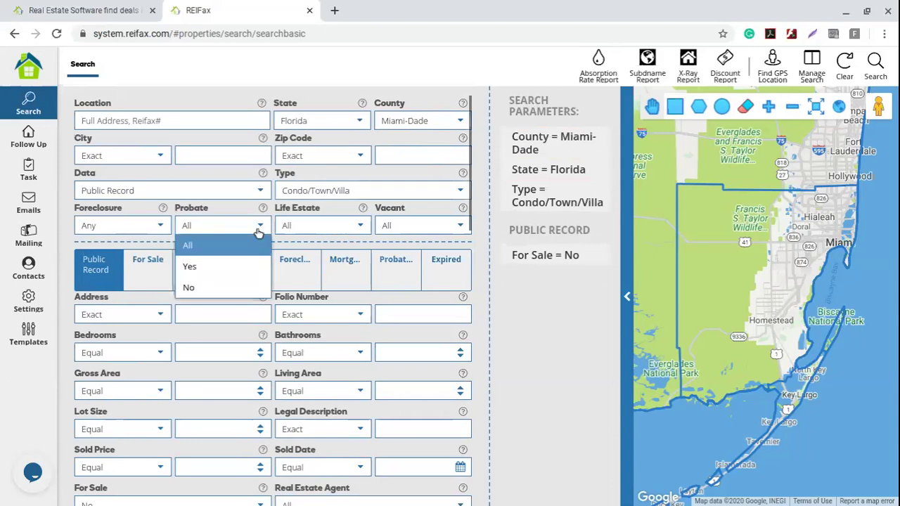
{"action": "left_click", "coordinate": [203, 270]}
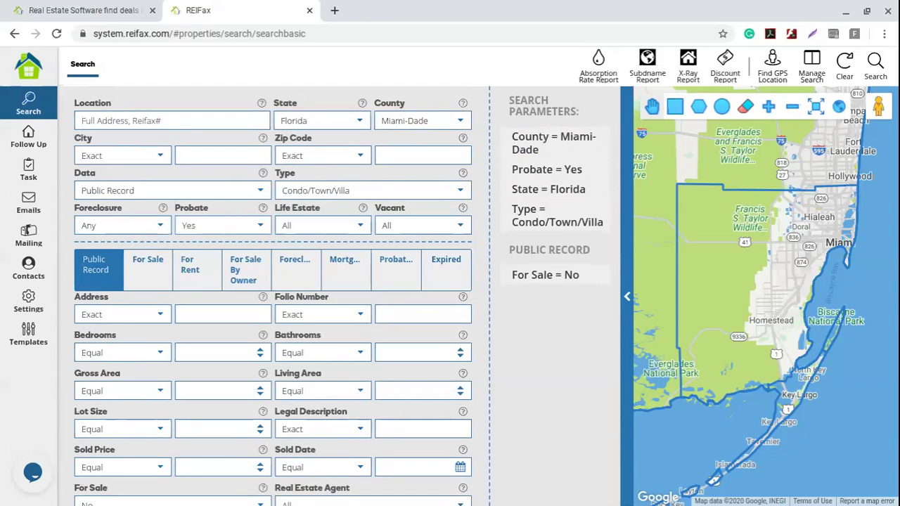
- On the Probates tab, require Published Date Equal or Greater than 01/01/2020
{"action": "left_click", "coordinate": [396, 276]}
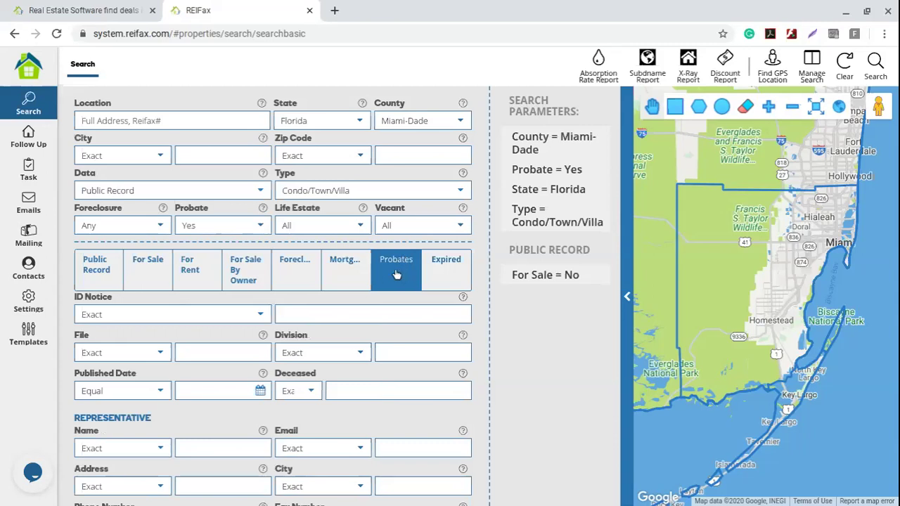
{"action": "scroll", "coordinate": [249, 340], "scroll_direction": "down", "scroll_amount": 2}
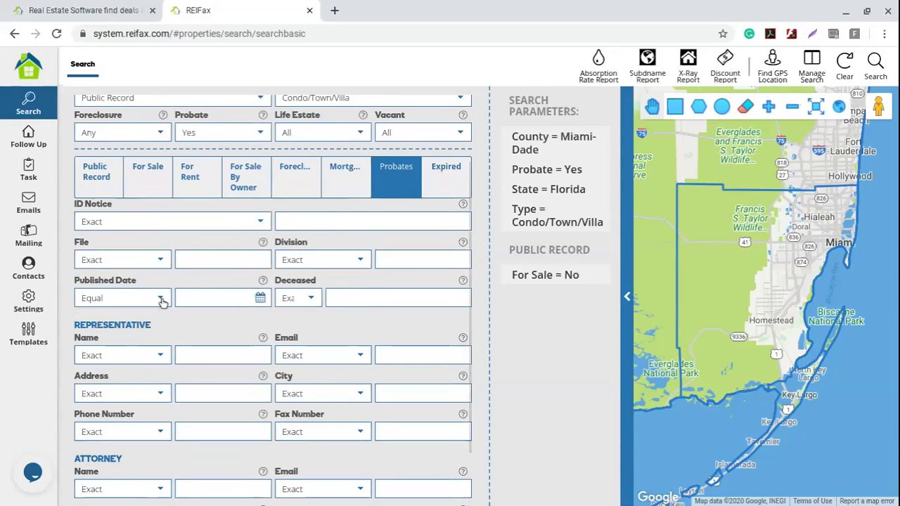
{"action": "left_click", "coordinate": [162, 300]}
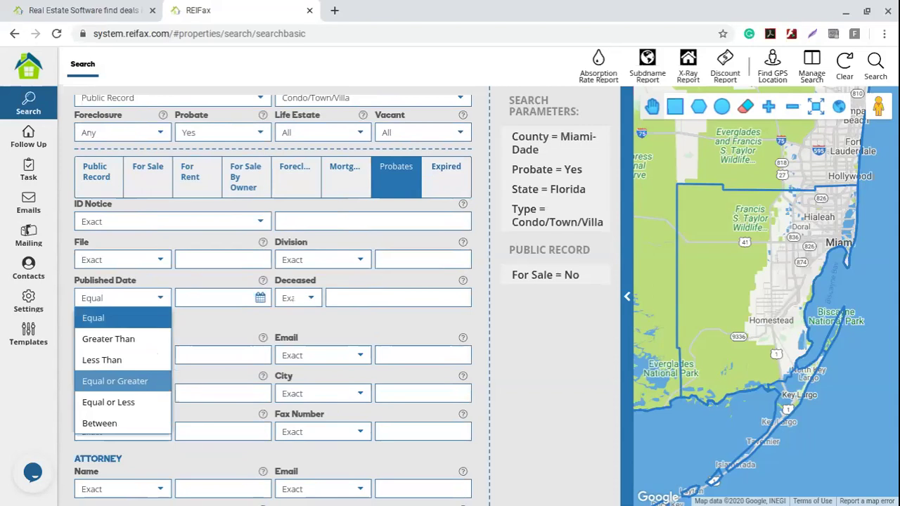
{"action": "left_click", "coordinate": [144, 386]}
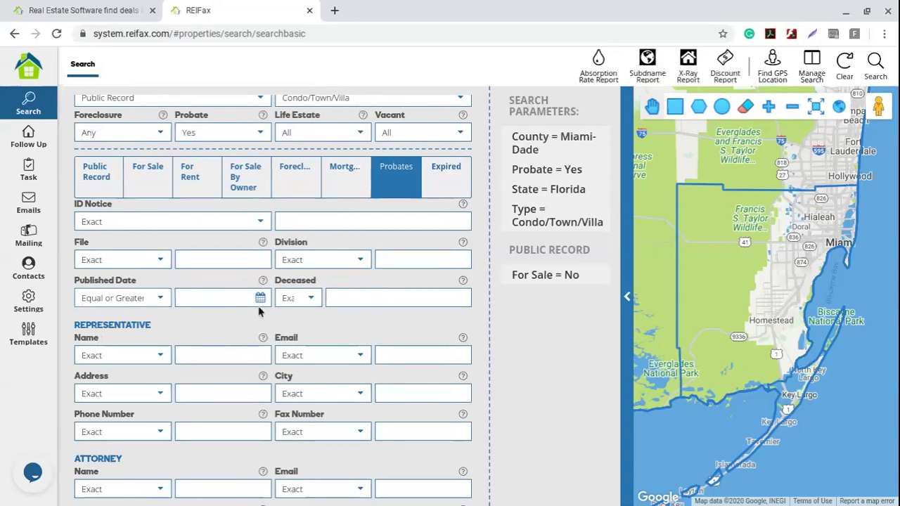
{"action": "left_click", "coordinate": [260, 299]}
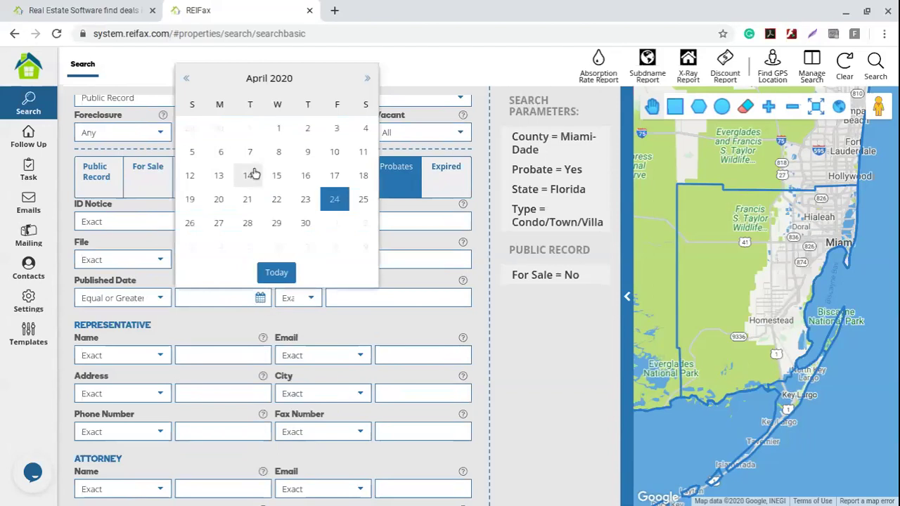
{"action": "left_click", "coordinate": [258, 79]}
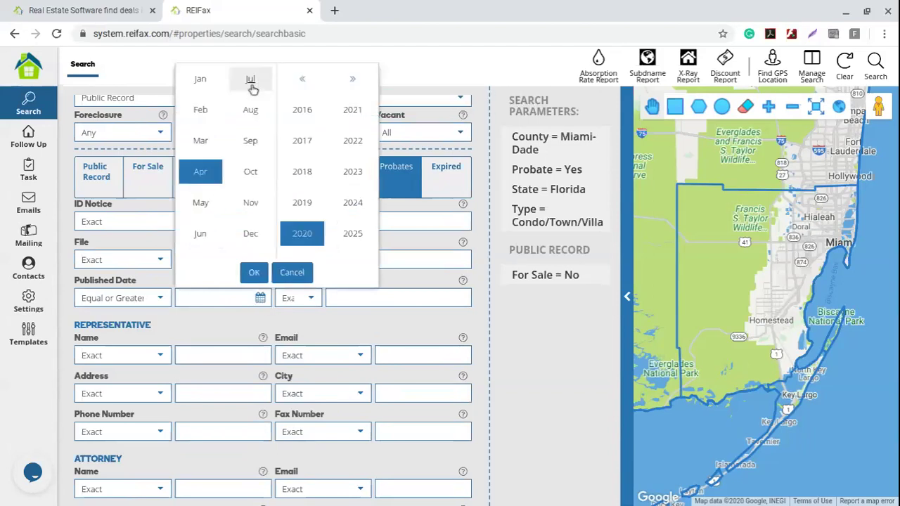
{"action": "left_click", "coordinate": [200, 80]}
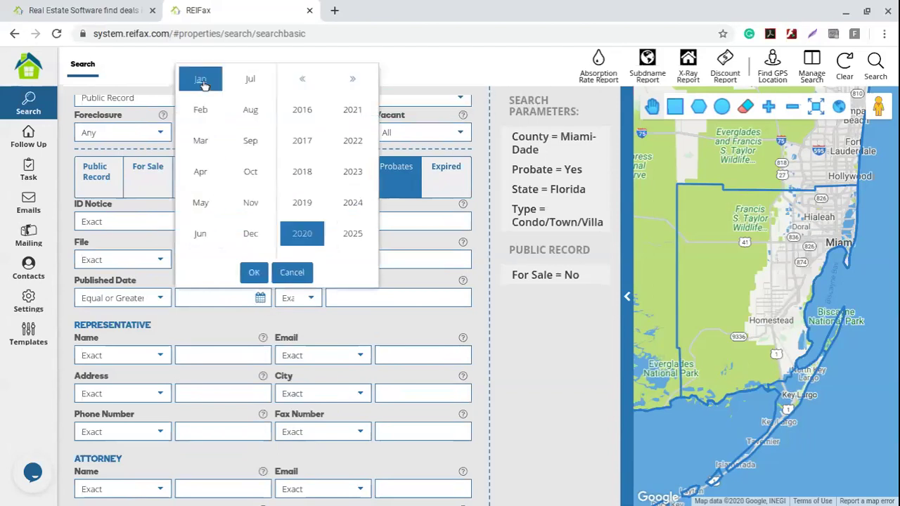
{"action": "left_click", "coordinate": [254, 272]}
{"action": "left_click", "coordinate": [277, 127]}
{"action": "mouse_move", "coordinate": [541, 341]}
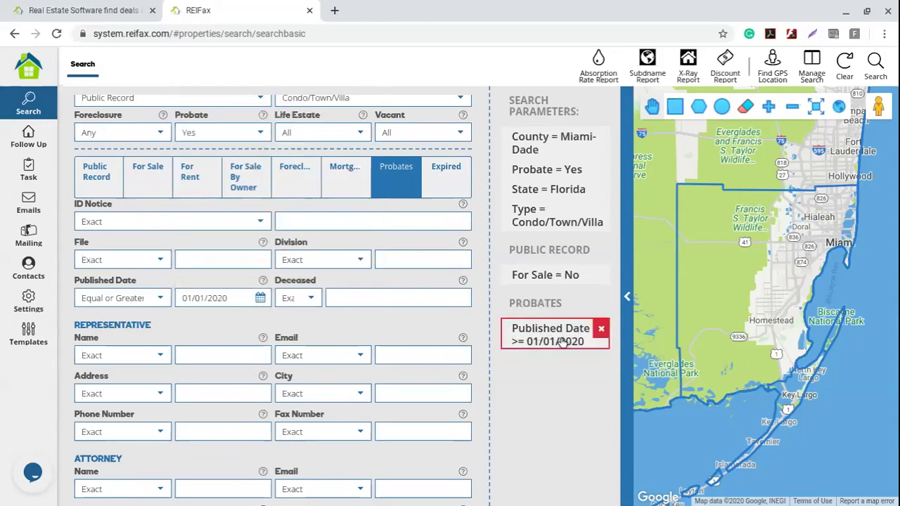
{"action": "mouse_move", "coordinate": [567, 221]}
{"action": "scroll", "coordinate": [348, 335], "scroll_direction": "up", "scroll_amount": 2}
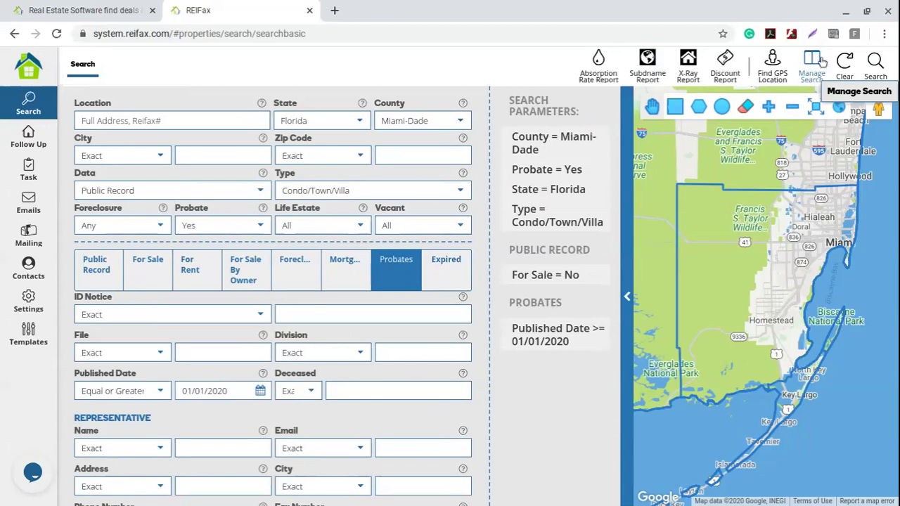
- Start a new saved search named 'probate condo since Jan 2020'
{"action": "left_click", "coordinate": [813, 65]}
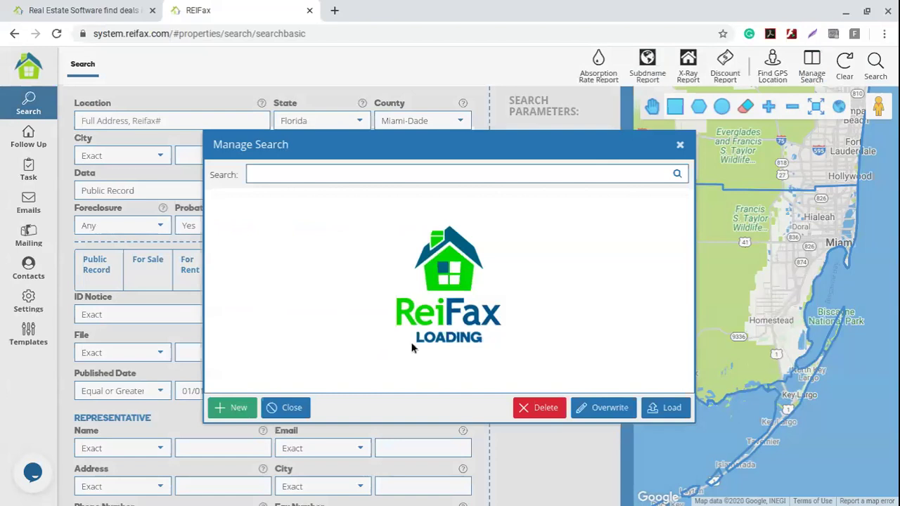
{"action": "left_click", "coordinate": [227, 410]}
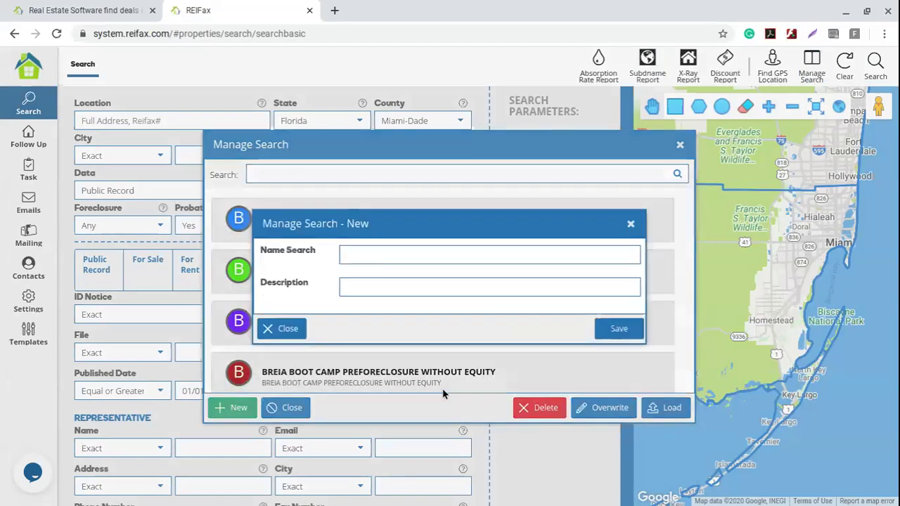
{"action": "left_click", "coordinate": [360, 254]}
{"action": "type", "text": "probate co"}
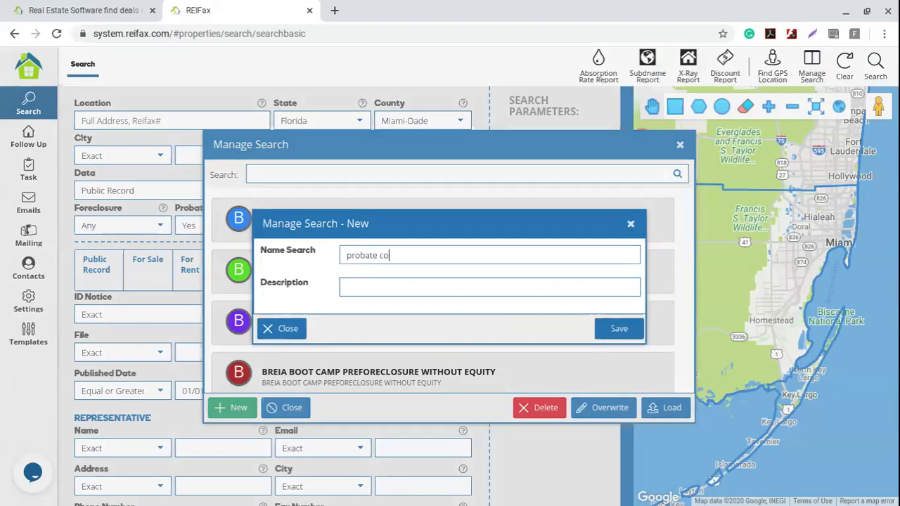
{"action": "type", "text": "ndo since Jan 2020"}
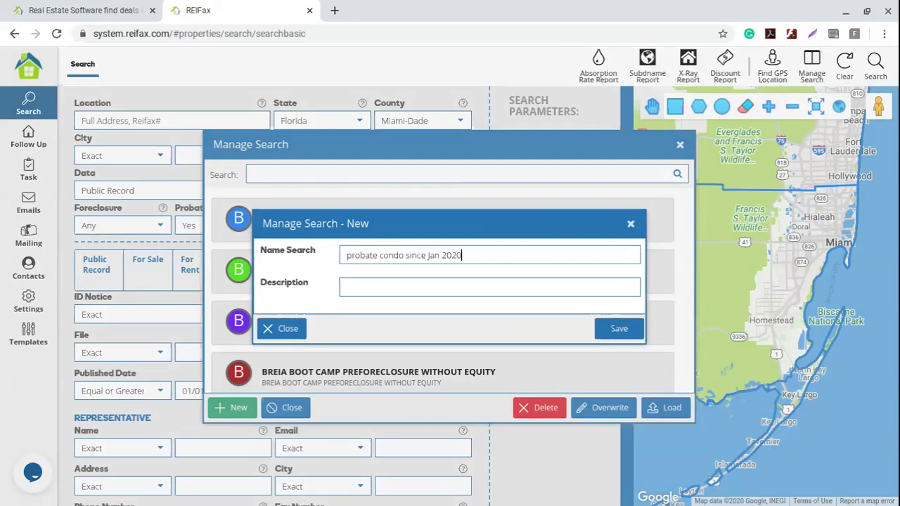
- Reuse the name as the description, save the search, and close the manager
{"action": "left_click_drag", "start_coordinate": [492, 253], "coordinate": [260, 248]}
{"action": "key", "text": "ctrl+c"}
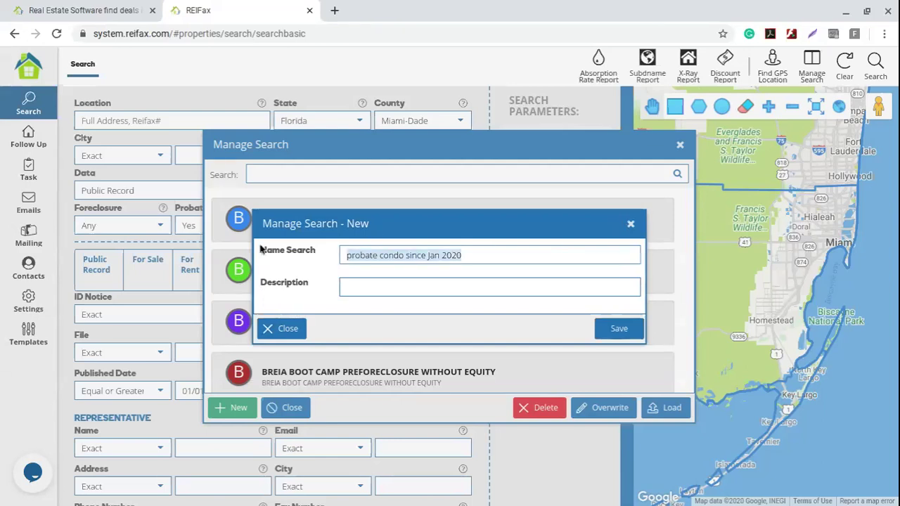
{"action": "left_click", "coordinate": [375, 286]}
{"action": "key", "text": "ctrl+v"}
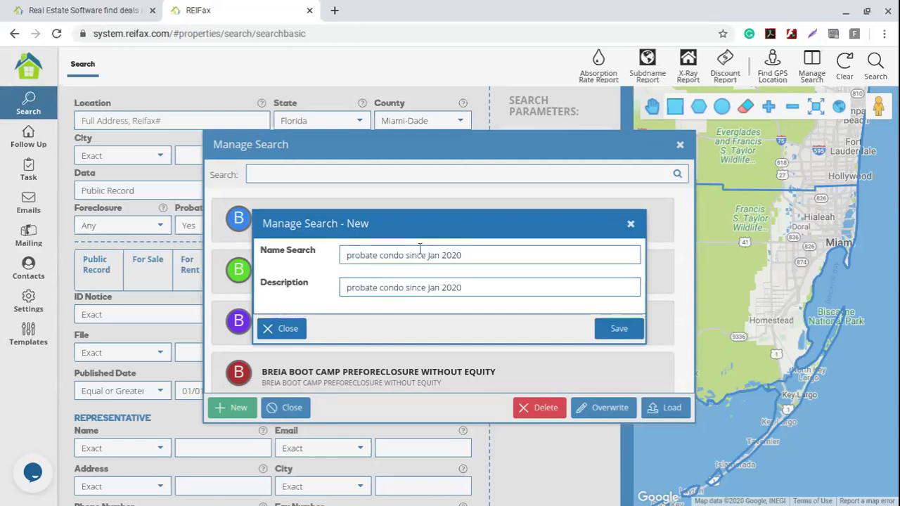
{"action": "left_click", "coordinate": [618, 330]}
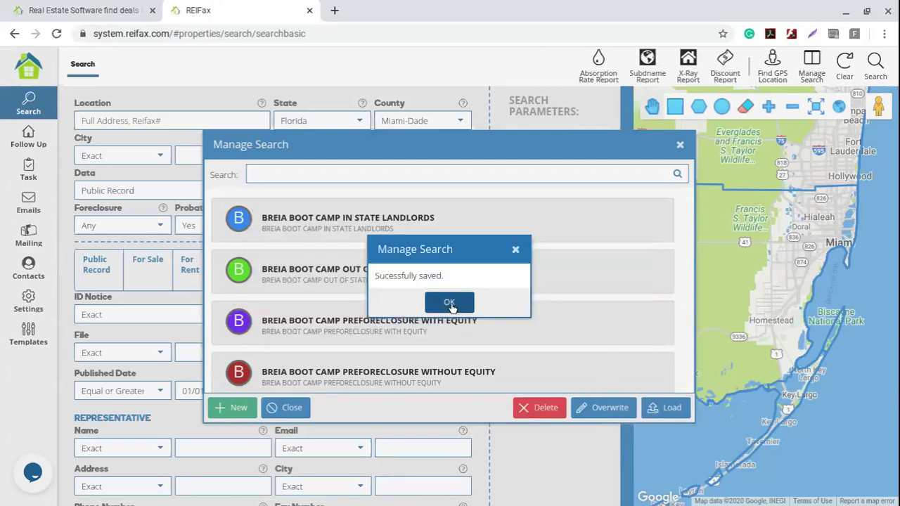
{"action": "left_click", "coordinate": [450, 303]}
{"action": "left_click", "coordinate": [679, 145]}
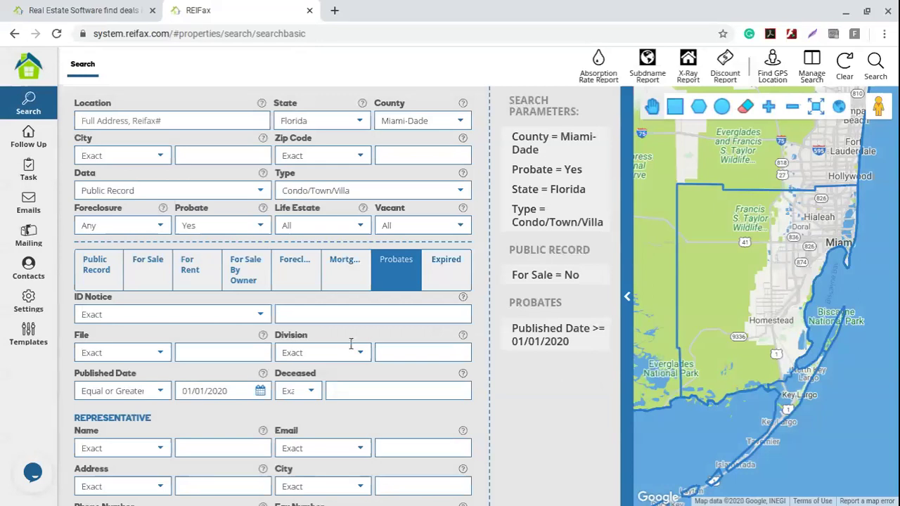
- Clear the form, filter saved searches by 'probate', and load 'probate condo since Jan 2020'
{"action": "left_click", "coordinate": [848, 69]}
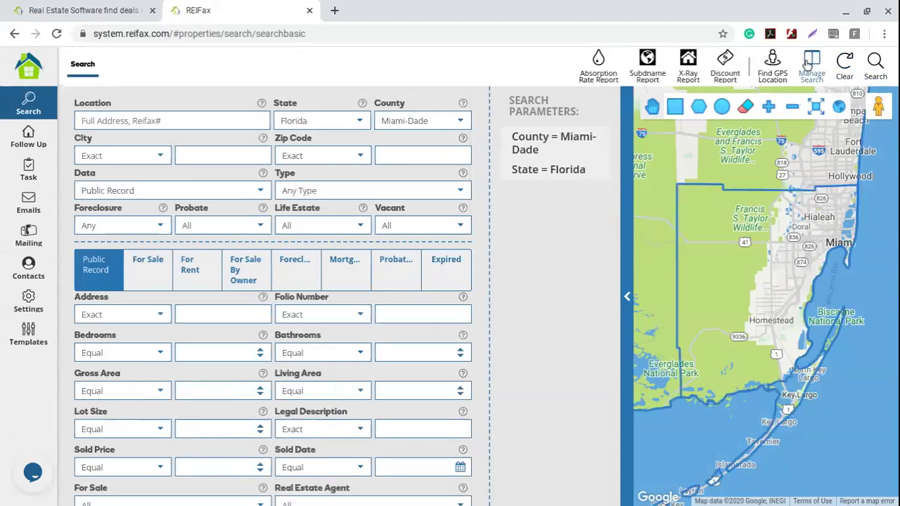
{"action": "left_click", "coordinate": [809, 64]}
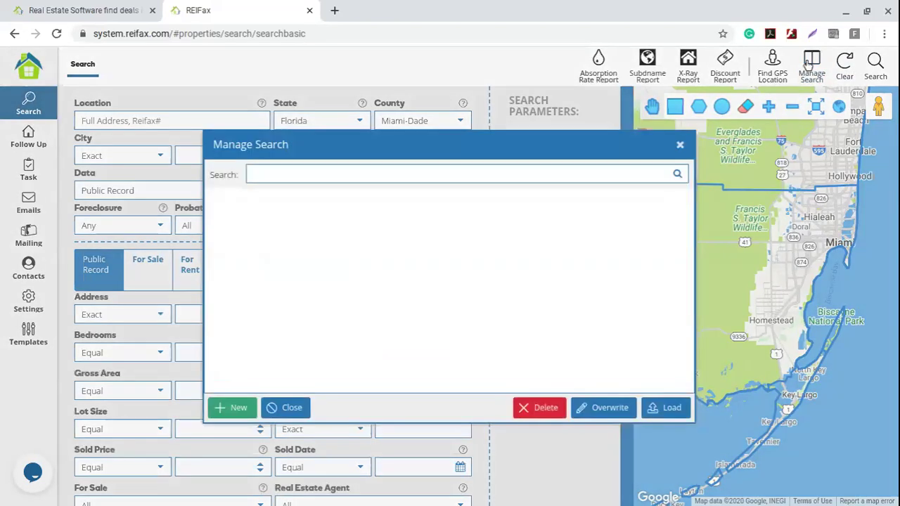
{"action": "left_click", "coordinate": [295, 173]}
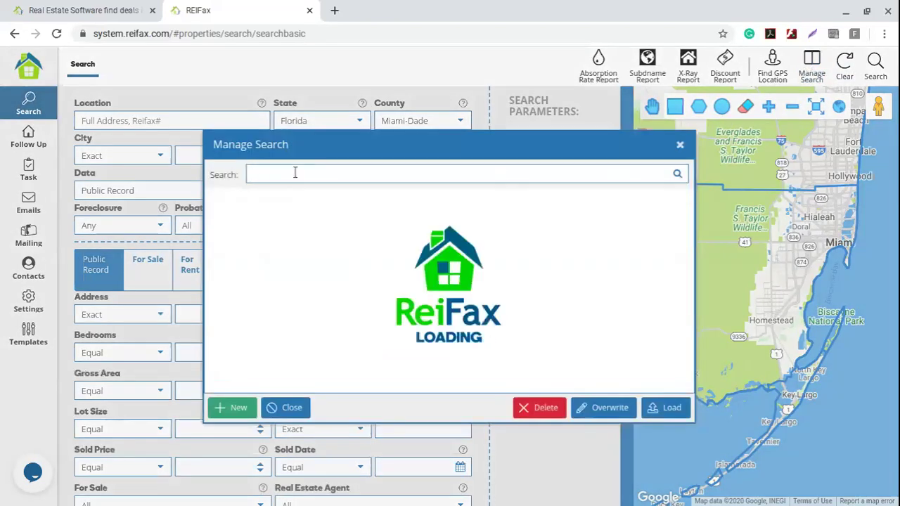
{"action": "type", "text": "probate"}
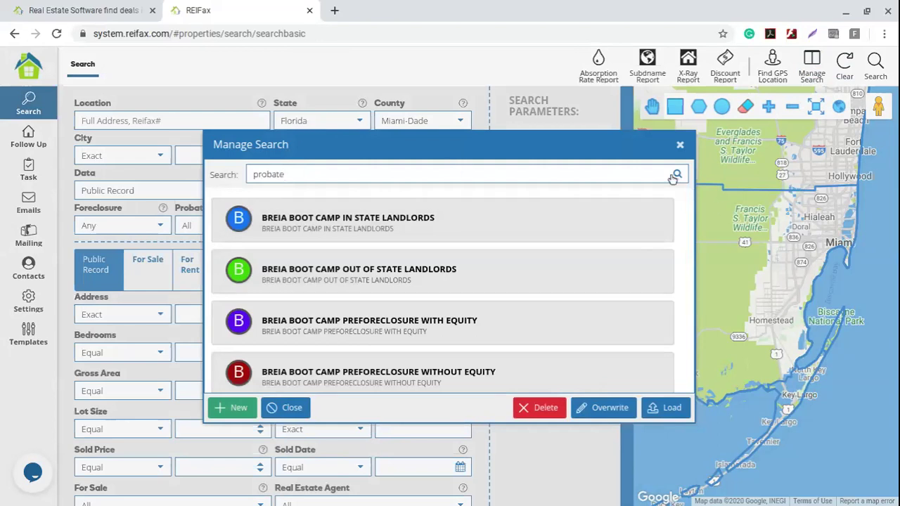
{"action": "scroll", "coordinate": [372, 235], "scroll_direction": "down", "scroll_amount": 5}
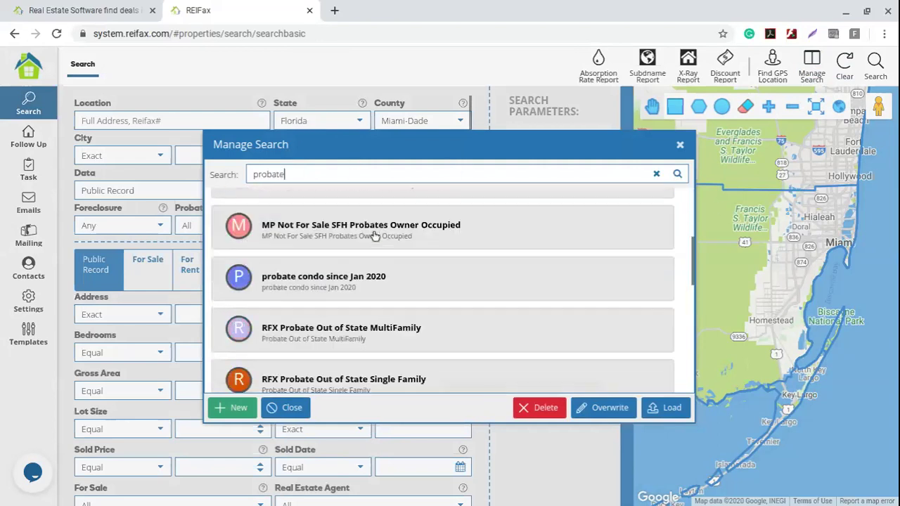
{"action": "left_click", "coordinate": [299, 215]}
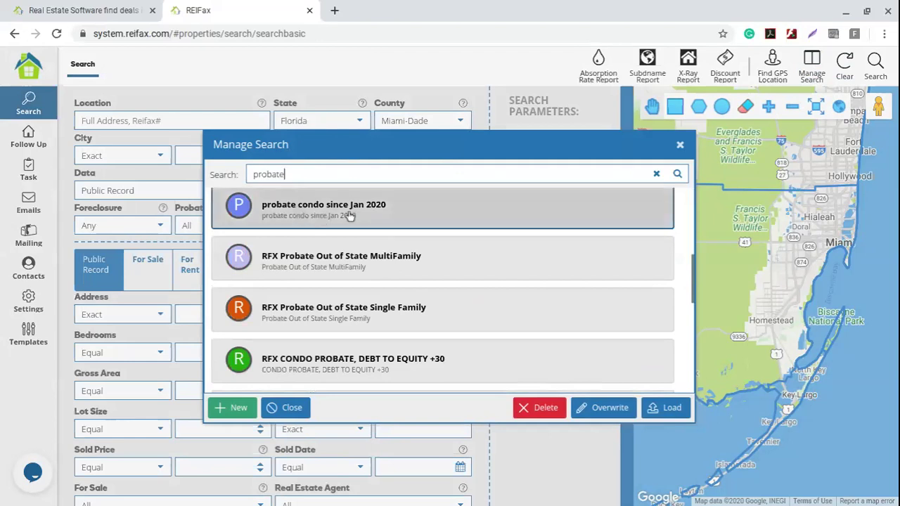
{"action": "left_click", "coordinate": [665, 408]}
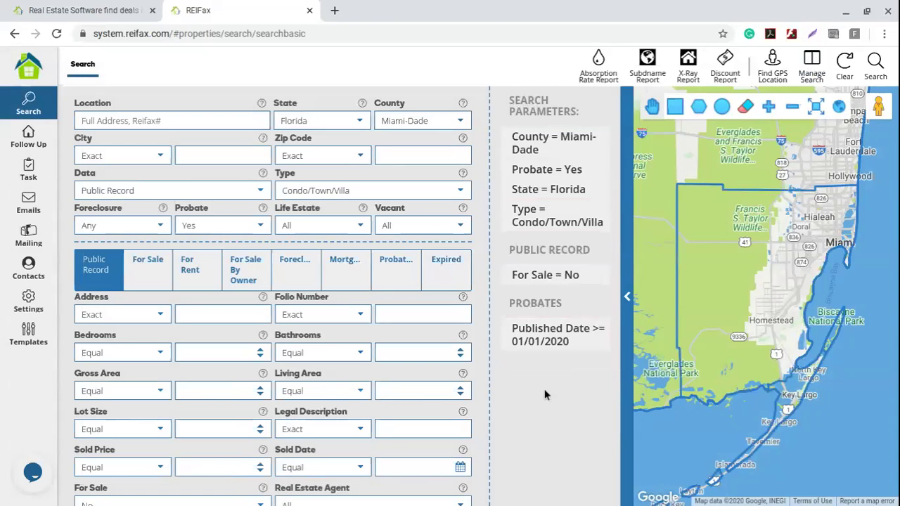
- Run the search and select rows 1–5 of the 151 results
{"action": "left_click", "coordinate": [877, 63]}
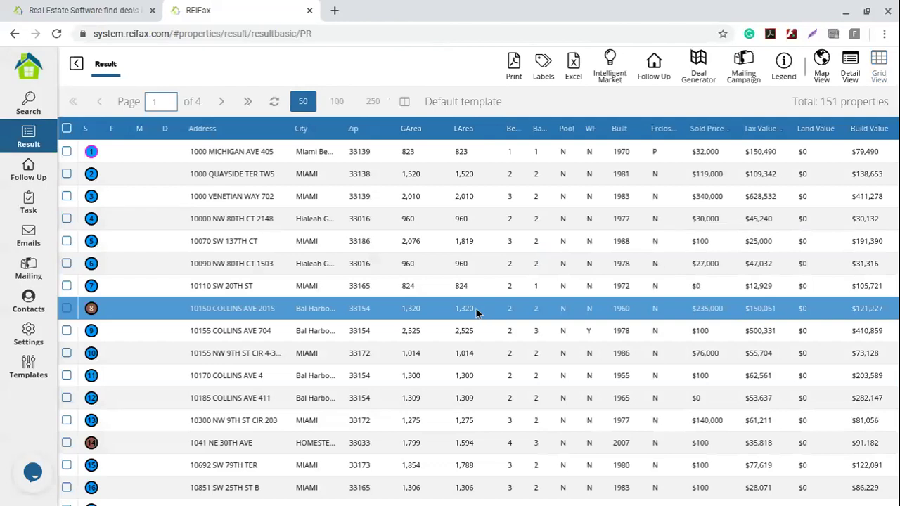
{"action": "left_click", "coordinate": [67, 241]}
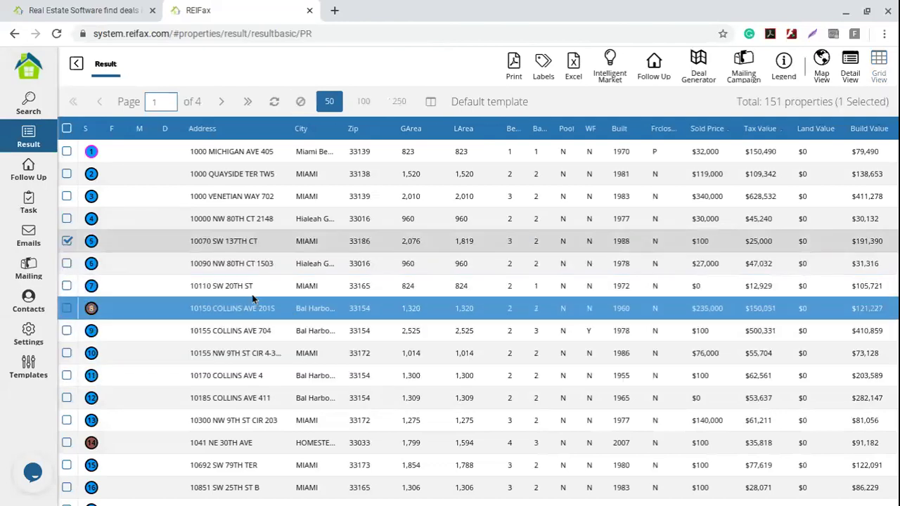
{"action": "left_click", "coordinate": [87, 157], "text": "shift"}
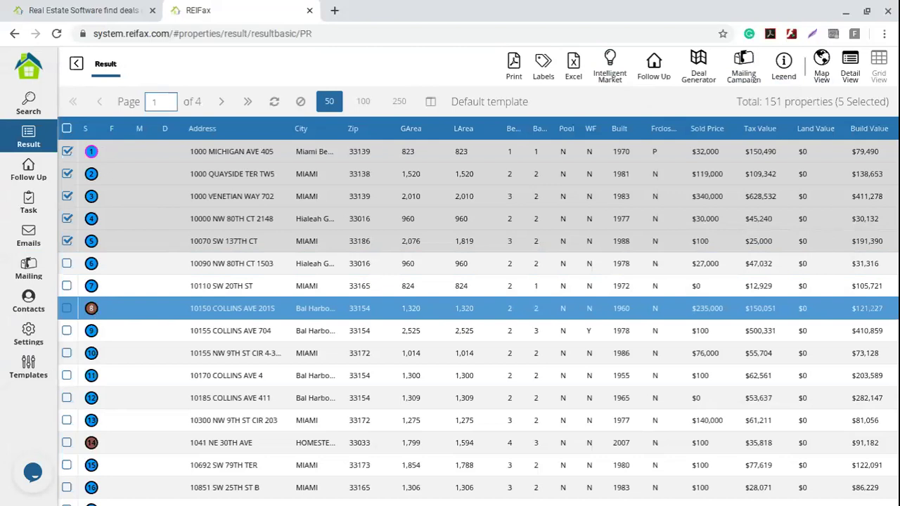
{"action": "left_click", "coordinate": [28, 104]}
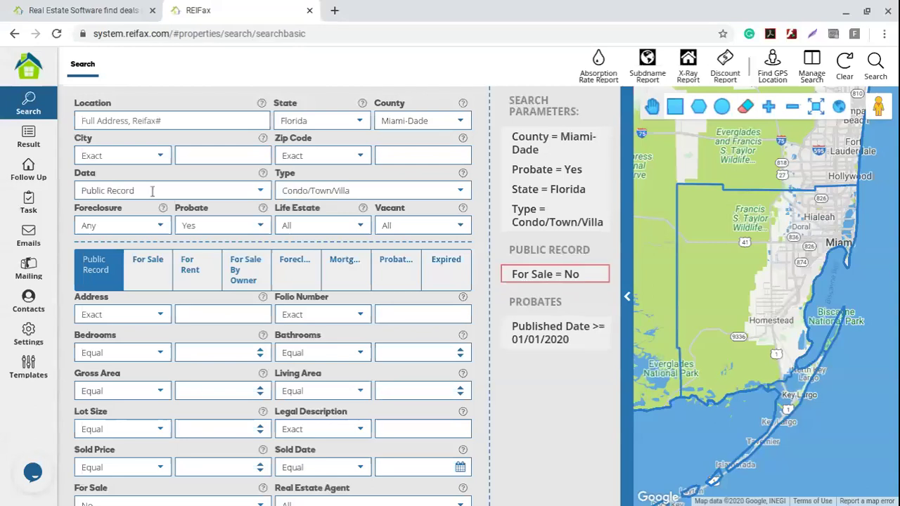
{"action": "left_click", "coordinate": [29, 137]}
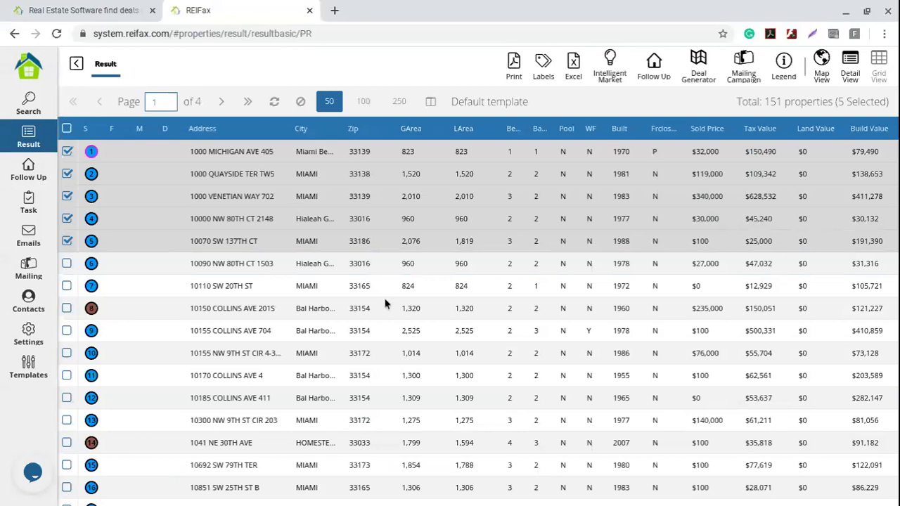
{"action": "left_click", "coordinate": [400, 313]}
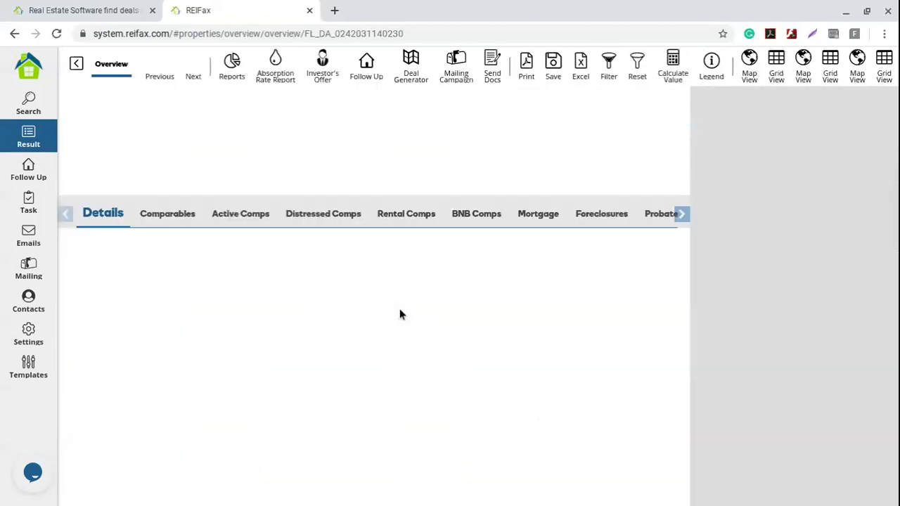
- Show the property's probate information and point out its details and the By Owner label
{"action": "left_click", "coordinate": [650, 215]}
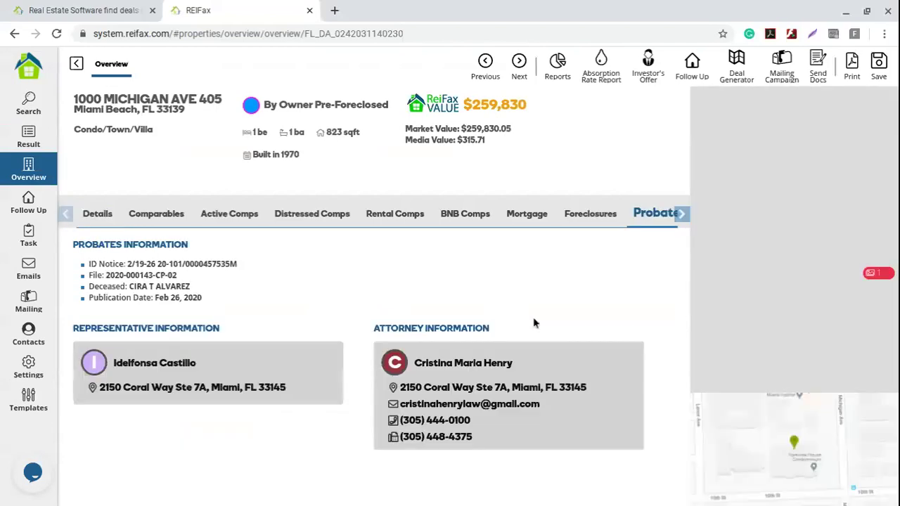
{"action": "left_click_drag", "start_coordinate": [73, 245], "coordinate": [270, 308]}
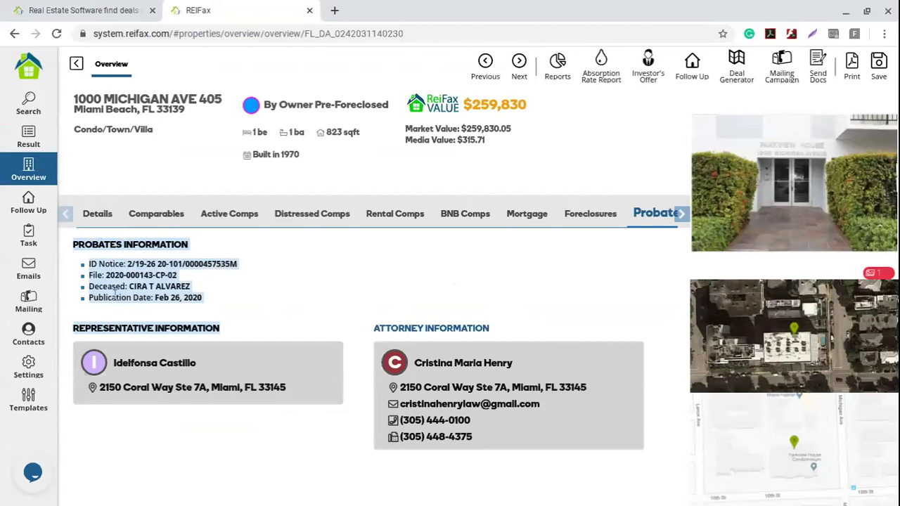
{"action": "left_click", "coordinate": [172, 329]}
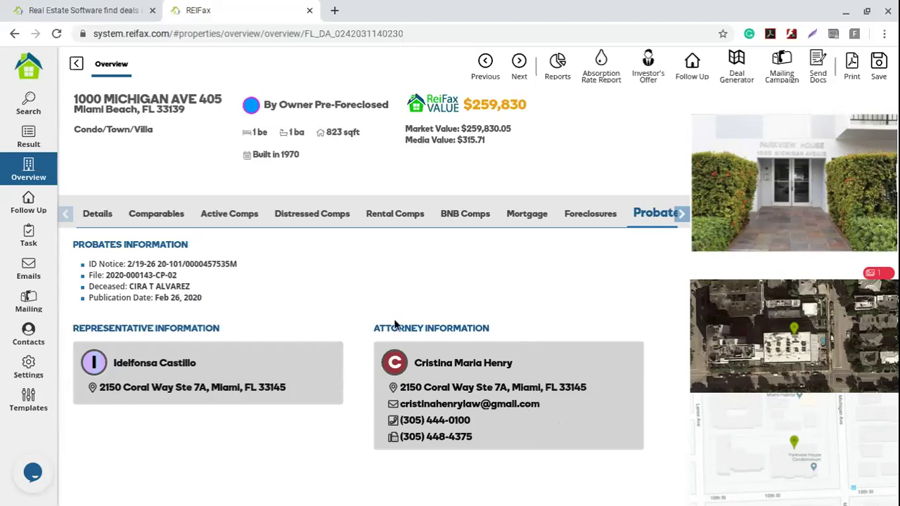
{"action": "left_click_drag", "start_coordinate": [264, 104], "coordinate": [317, 107]}
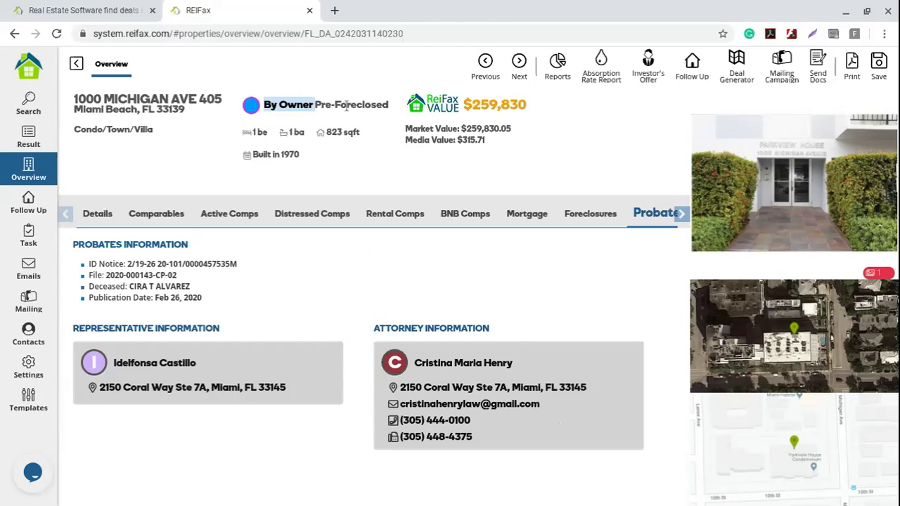
{"action": "left_click", "coordinate": [348, 107]}
- Check the pre-foreclosure file date on the Foreclosures tab, then go back to the results
{"action": "left_click", "coordinate": [591, 215]}
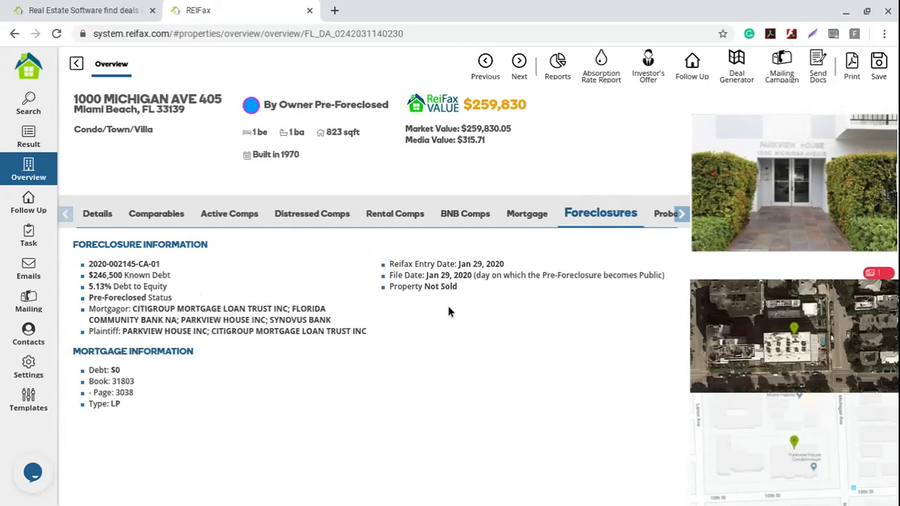
{"action": "left_click_drag", "start_coordinate": [394, 275], "coordinate": [511, 276]}
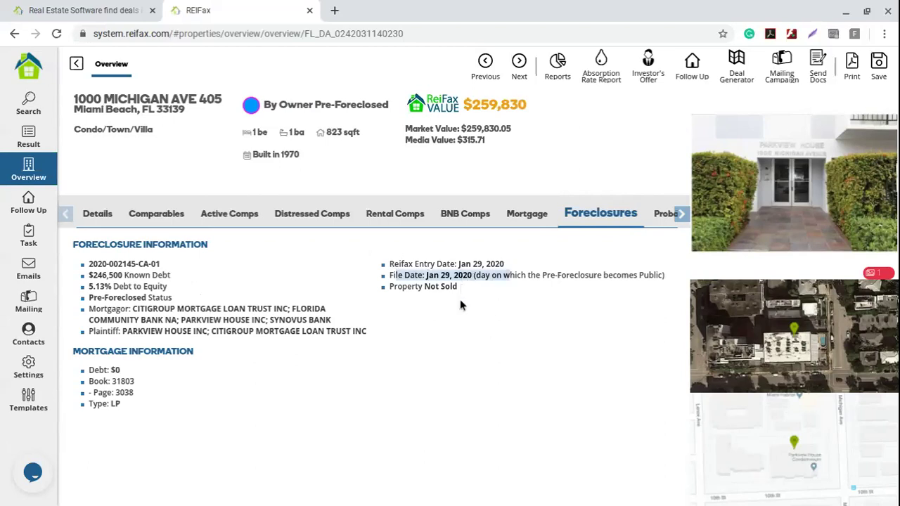
{"action": "left_click", "coordinate": [76, 65]}
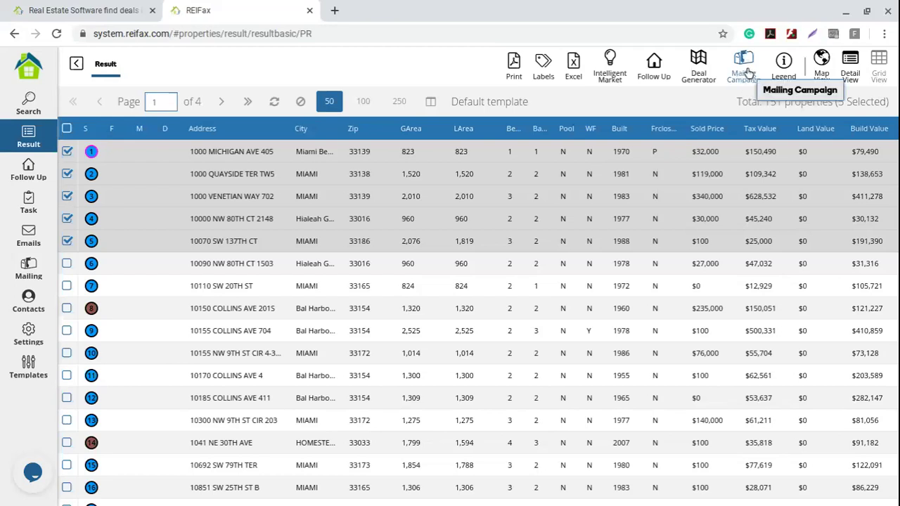
- Add the five properties to new mailing campaign 'Probate Condo since Jan 2020', then clear the criteria
{"action": "left_click", "coordinate": [749, 73]}
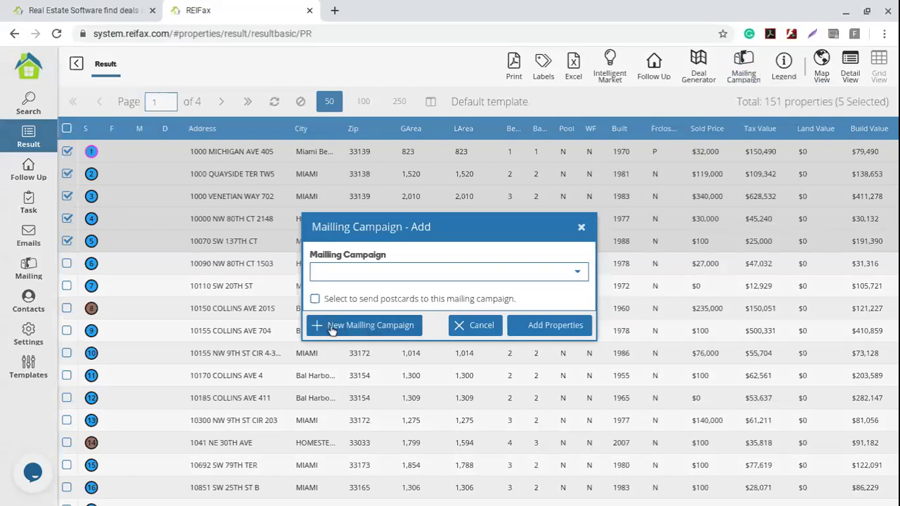
{"action": "left_click", "coordinate": [360, 327]}
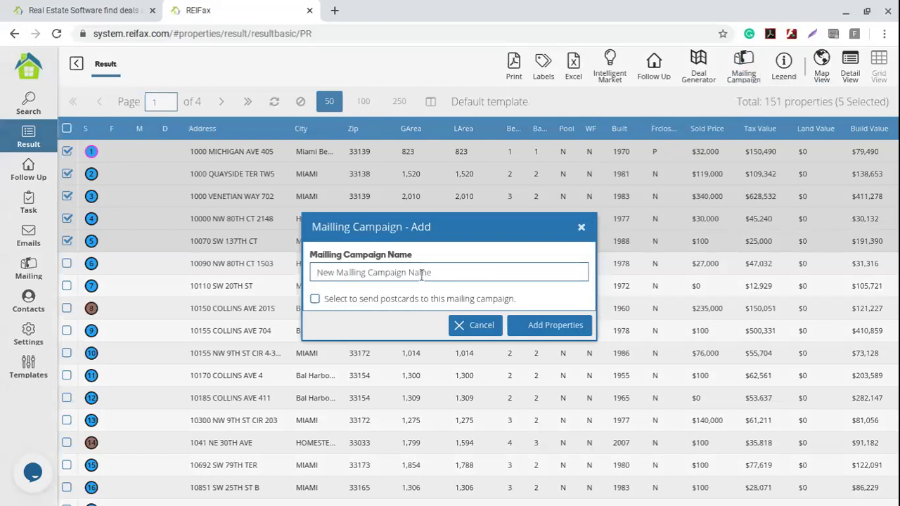
{"action": "type", "text": "Prob"}
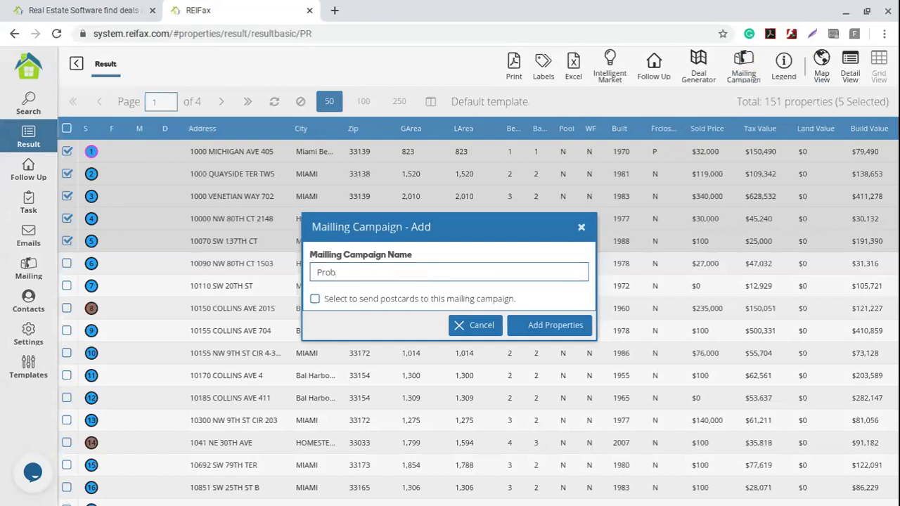
{"action": "type", "text": "ate Condo since Jan 2020"}
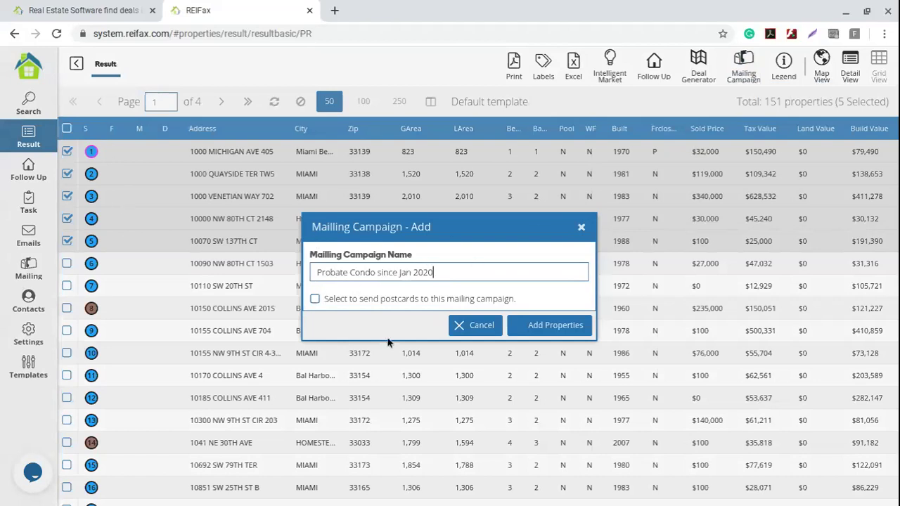
{"action": "left_click", "coordinate": [561, 334]}
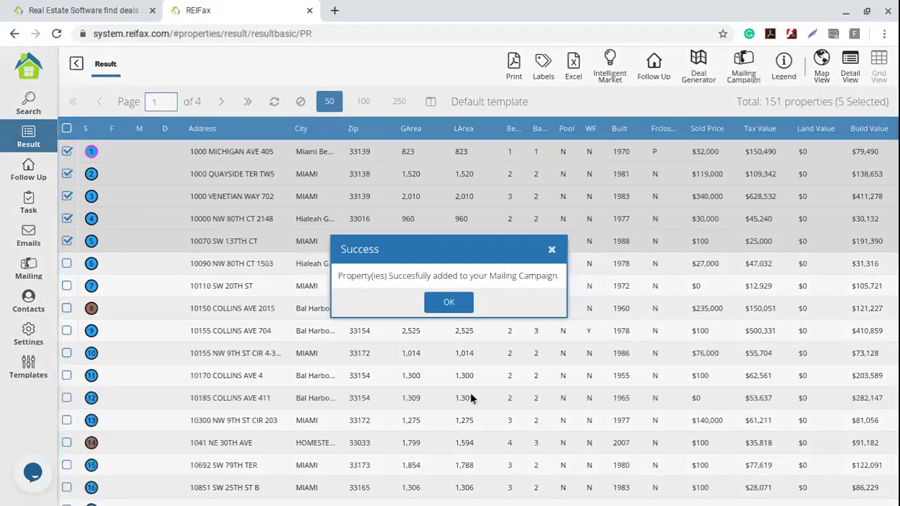
{"action": "left_click", "coordinate": [450, 304]}
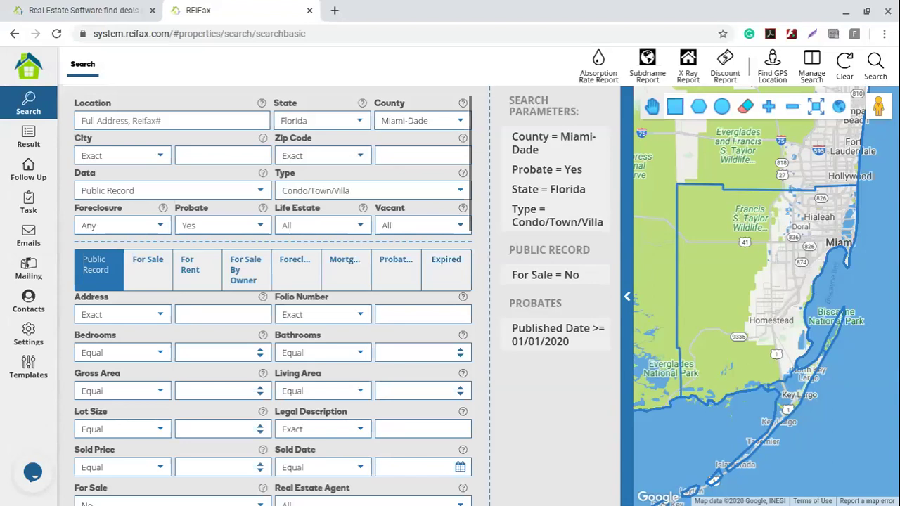
{"action": "left_click", "coordinate": [846, 62]}
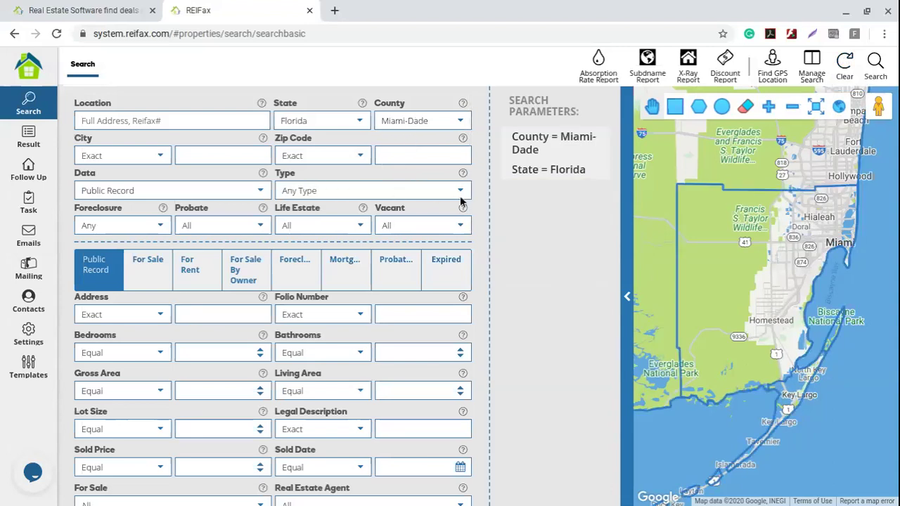
- Target For Sale Condo/Town/Villa listings with Pre-Foreclosed status
{"action": "left_click", "coordinate": [366, 191]}
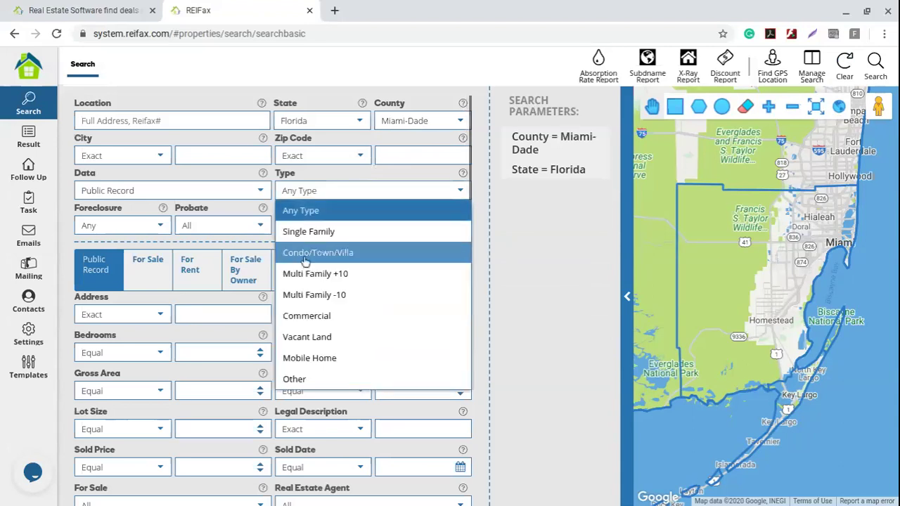
{"action": "left_click", "coordinate": [351, 253]}
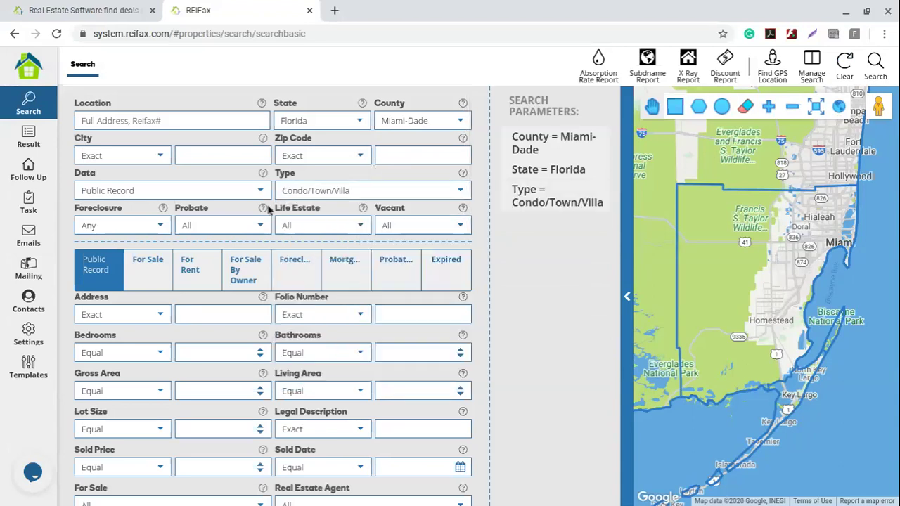
{"action": "left_click", "coordinate": [258, 190]}
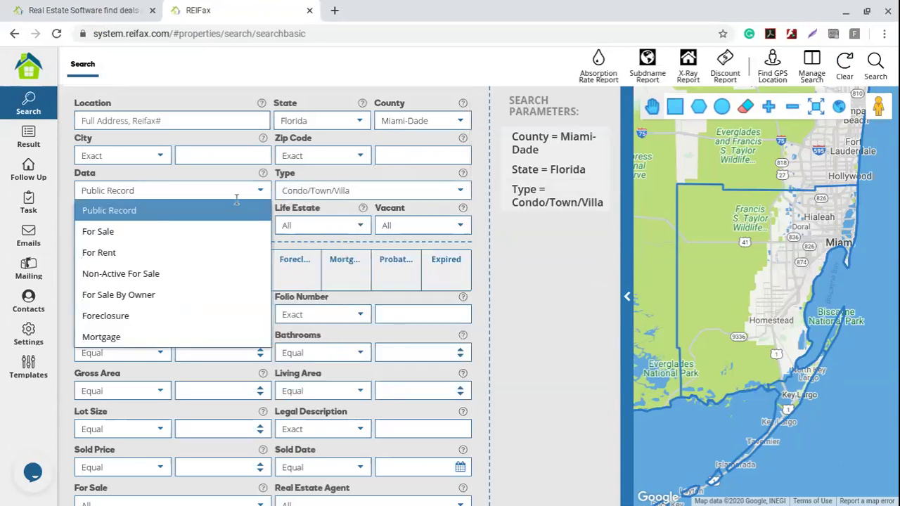
{"action": "left_click", "coordinate": [119, 233]}
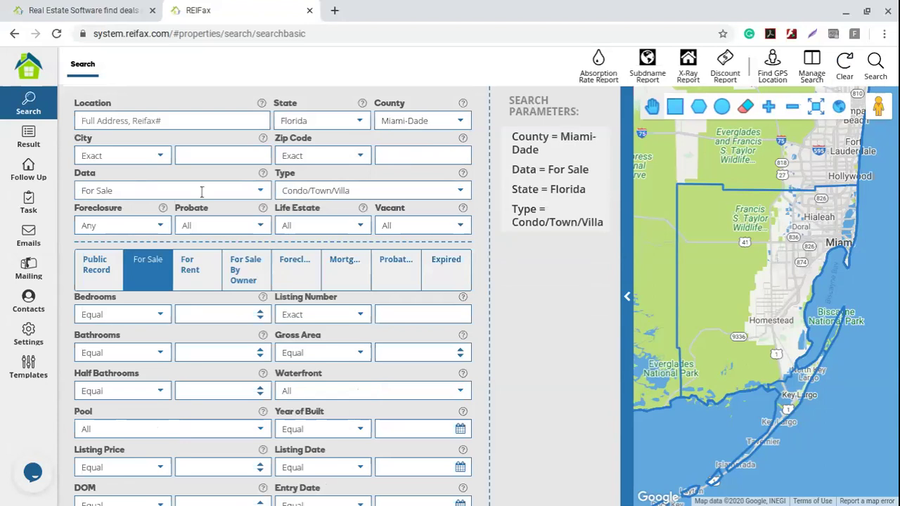
{"action": "left_click", "coordinate": [163, 231]}
{"action": "left_click", "coordinate": [117, 292]}
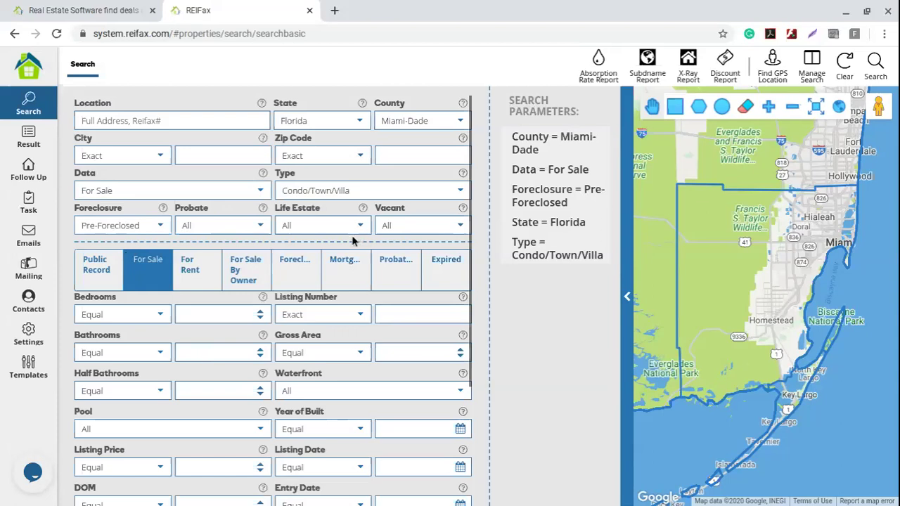
- Show the foreclosure criteria and the File Date comparison choices
{"action": "left_click", "coordinate": [299, 266]}
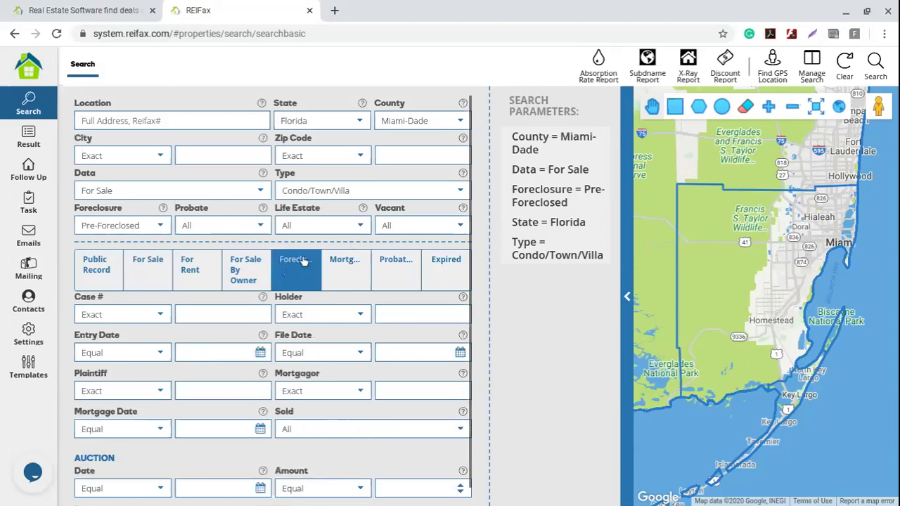
{"action": "scroll", "coordinate": [243, 312], "scroll_direction": "down", "scroll_amount": 1}
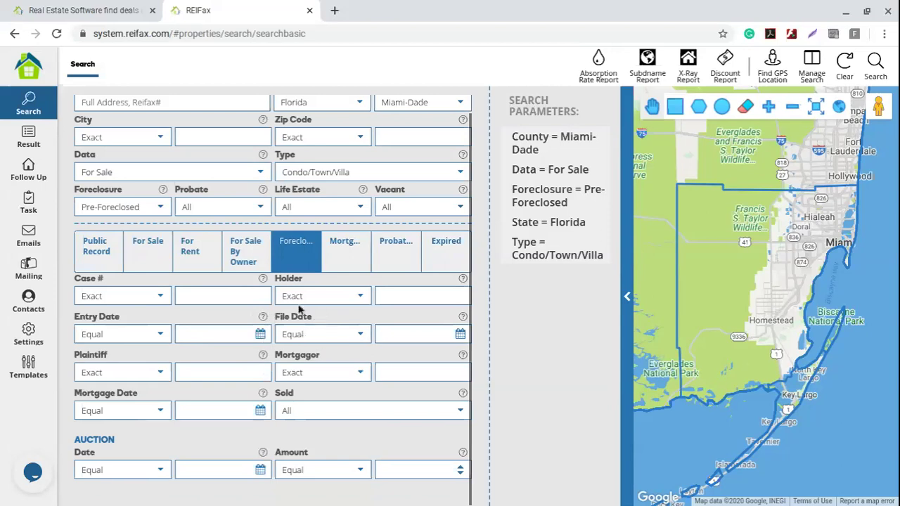
{"action": "left_click", "coordinate": [360, 335]}
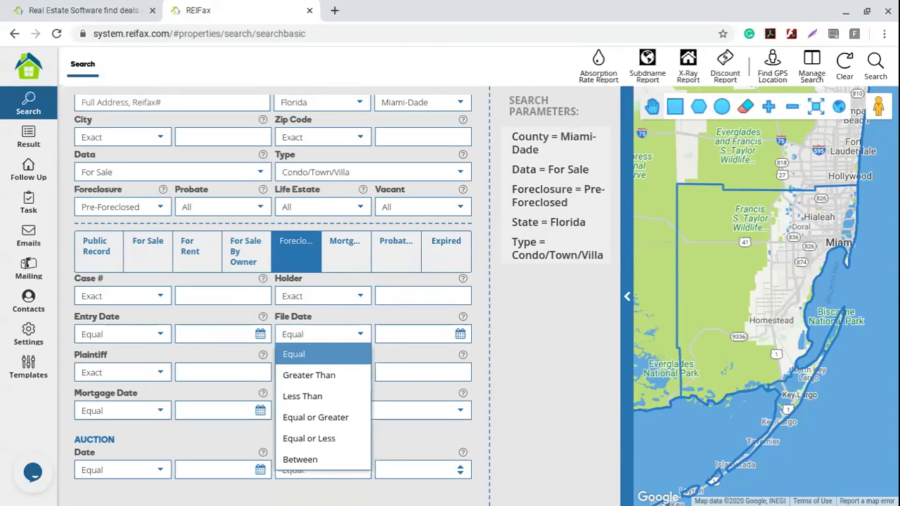
- Set the File Date filter to 'Equal or Greater' than 01/01/2020
{"action": "left_click", "coordinate": [331, 418]}
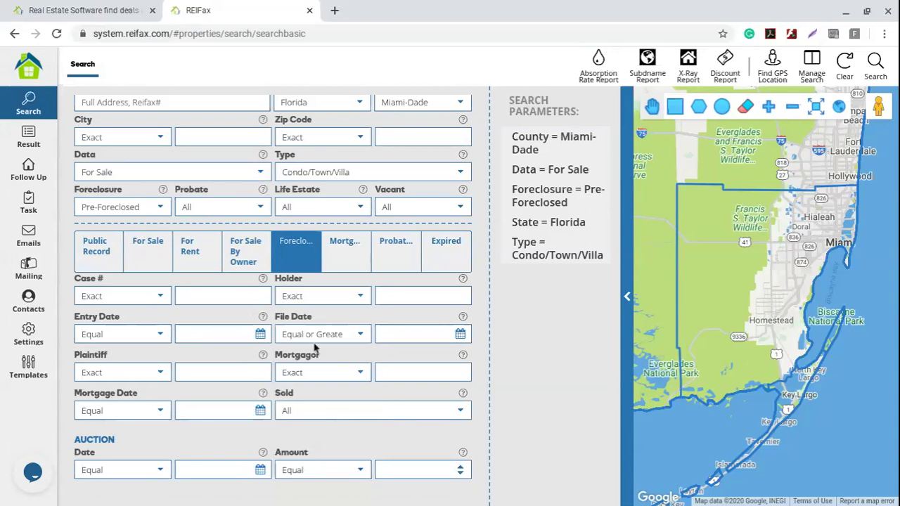
{"action": "left_click", "coordinate": [454, 337]}
{"action": "left_click", "coordinate": [471, 116]}
{"action": "left_click", "coordinate": [400, 115]}
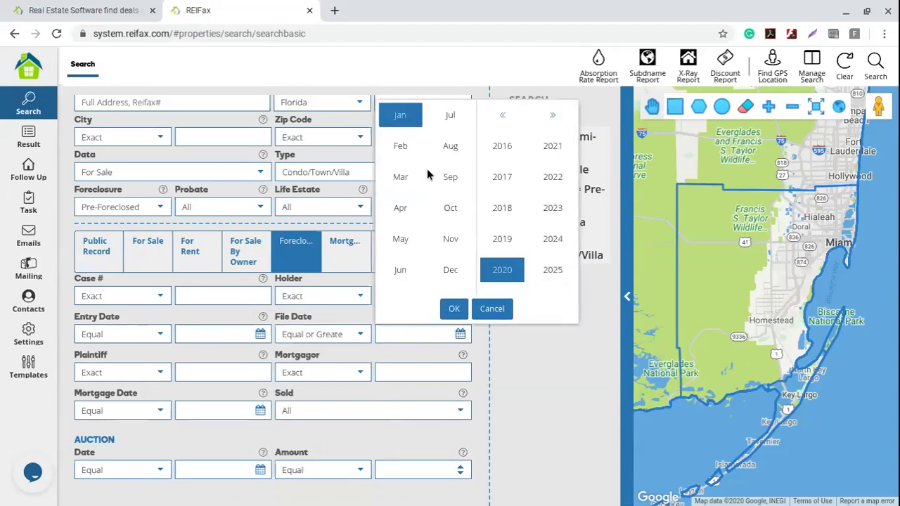
{"action": "left_click", "coordinate": [452, 311]}
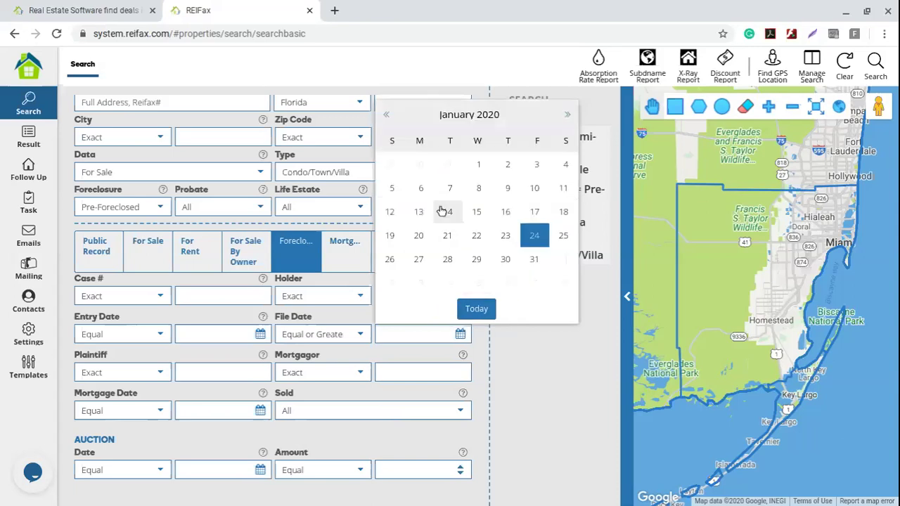
{"action": "left_click", "coordinate": [476, 168]}
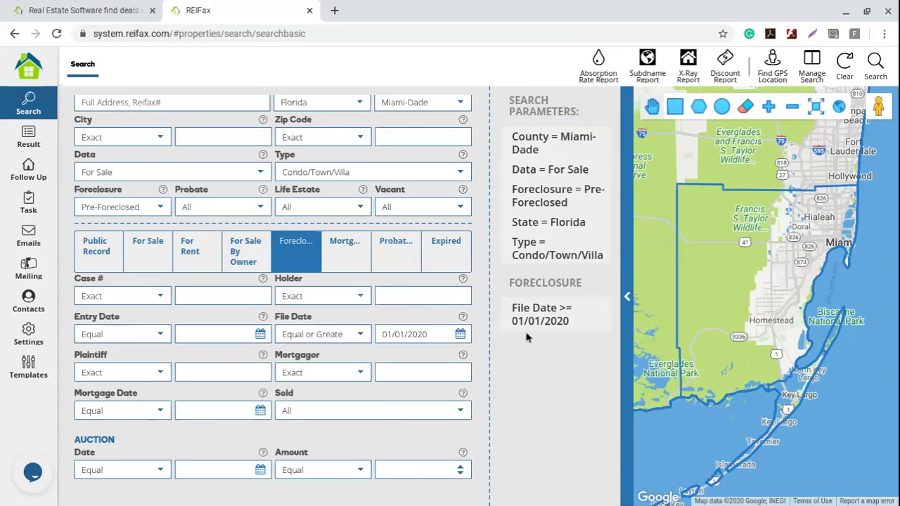
- Set the For Sale Listing Price filter to 'Equal or Less' than 600000
{"action": "mouse_move", "coordinate": [563, 172]}
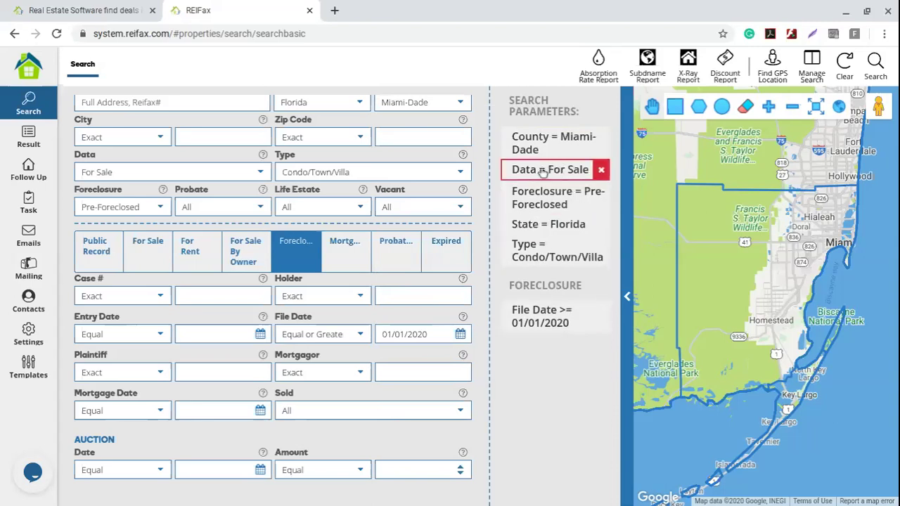
{"action": "left_click", "coordinate": [154, 259]}
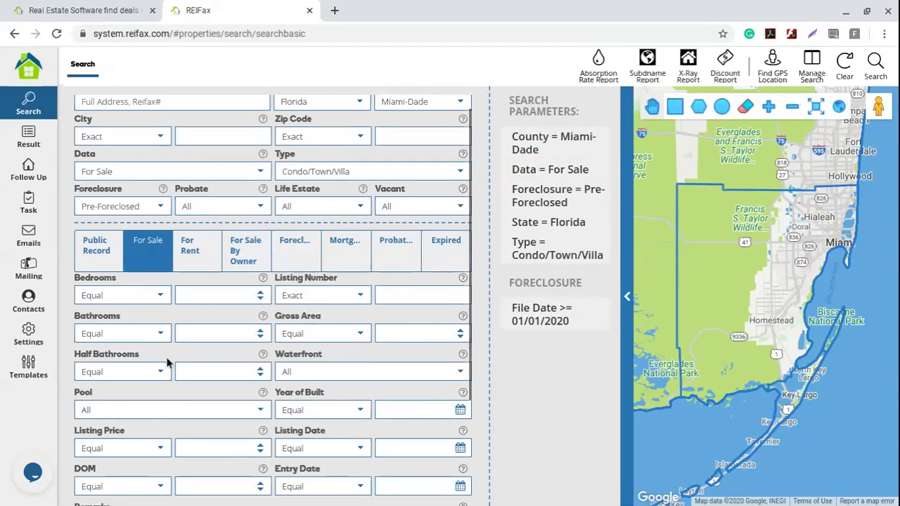
{"action": "scroll", "coordinate": [167, 361], "scroll_direction": "down", "scroll_amount": 2}
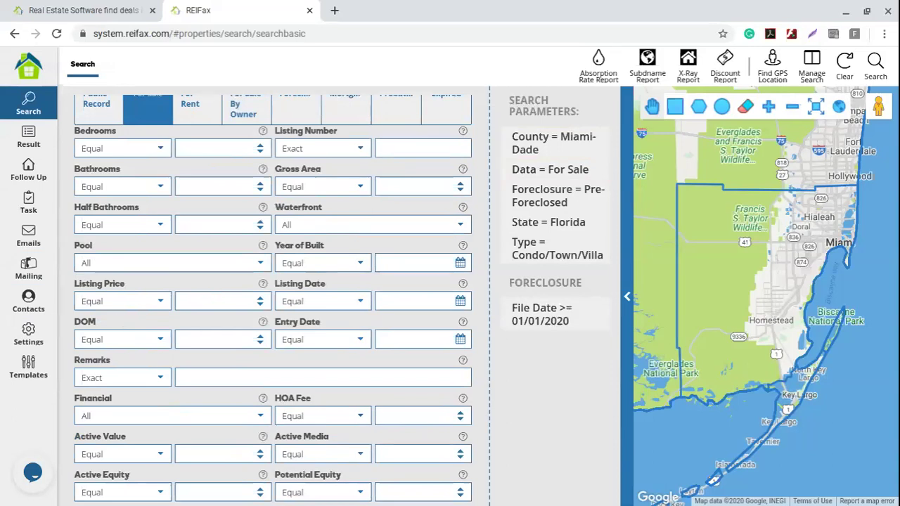
{"action": "left_click", "coordinate": [161, 303]}
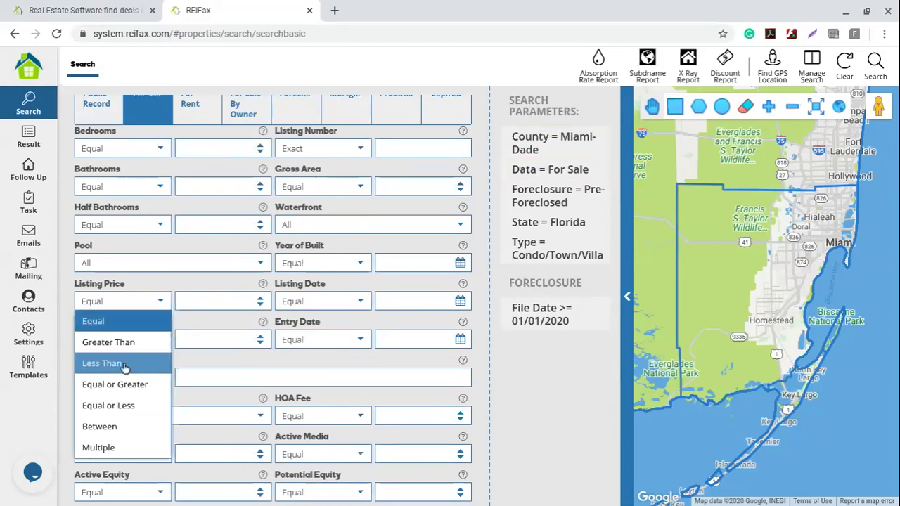
{"action": "left_click", "coordinate": [120, 408]}
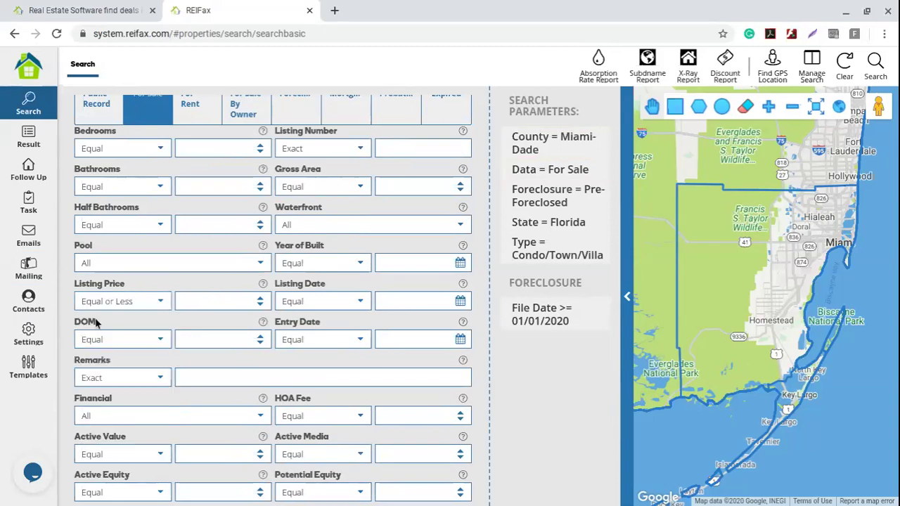
{"action": "left_click", "coordinate": [199, 300]}
{"action": "type", "text": "600000"}
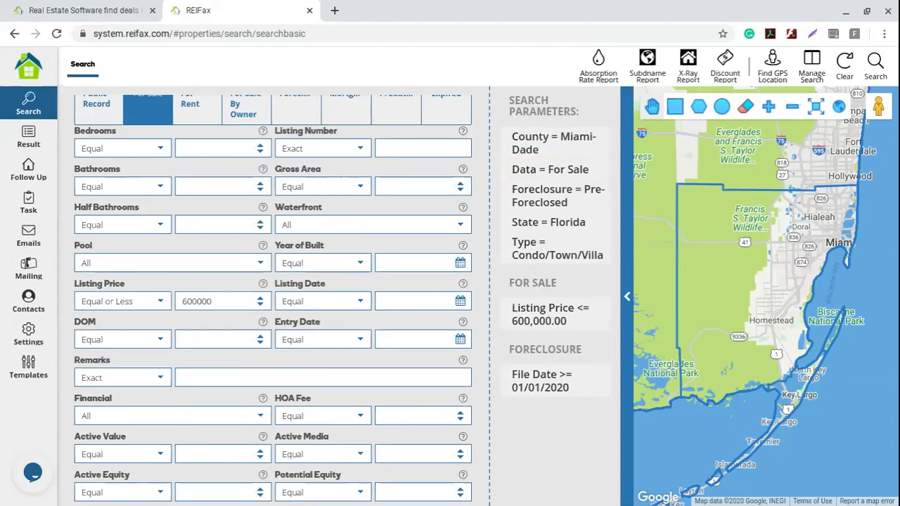
{"action": "scroll", "coordinate": [424, 281], "scroll_direction": "up", "scroll_amount": 3}
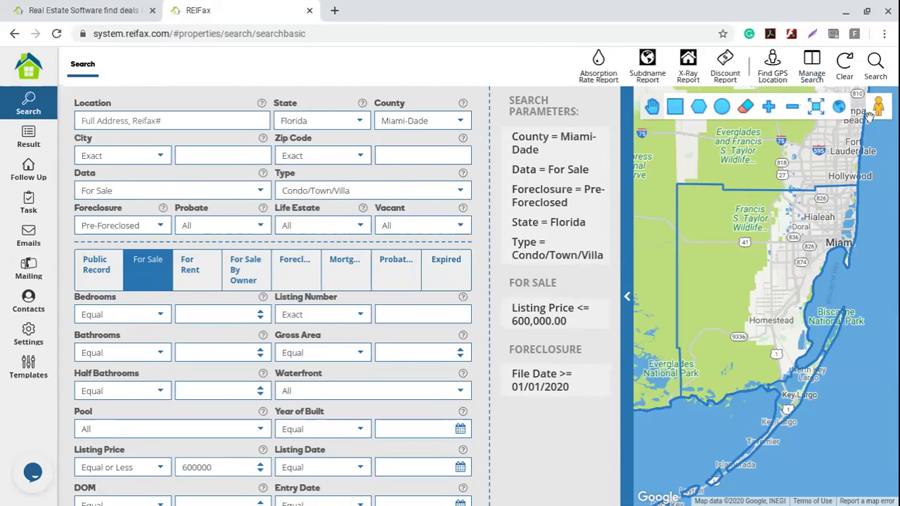
- Run the search and check result rows 1 through 5 of the 33 properties
{"action": "left_click", "coordinate": [876, 65]}
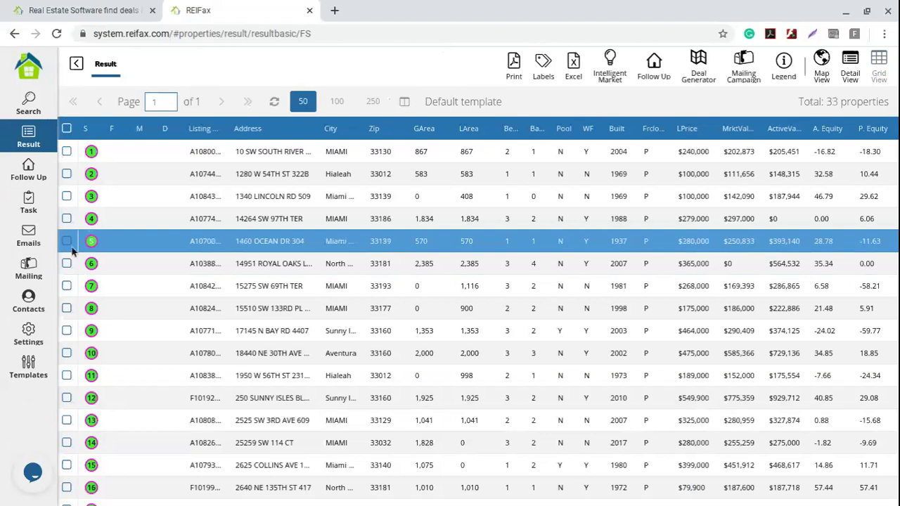
{"action": "left_click", "coordinate": [68, 241]}
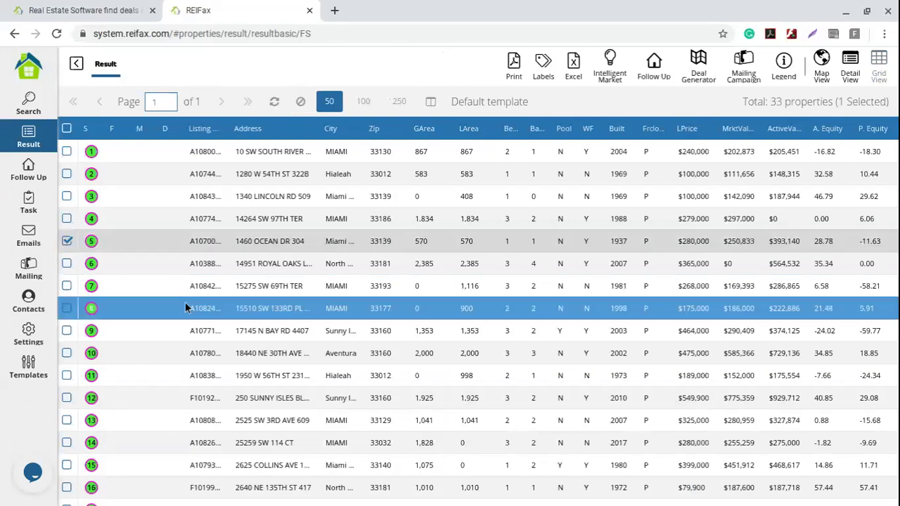
{"action": "left_click", "coordinate": [68, 152], "text": "shift"}
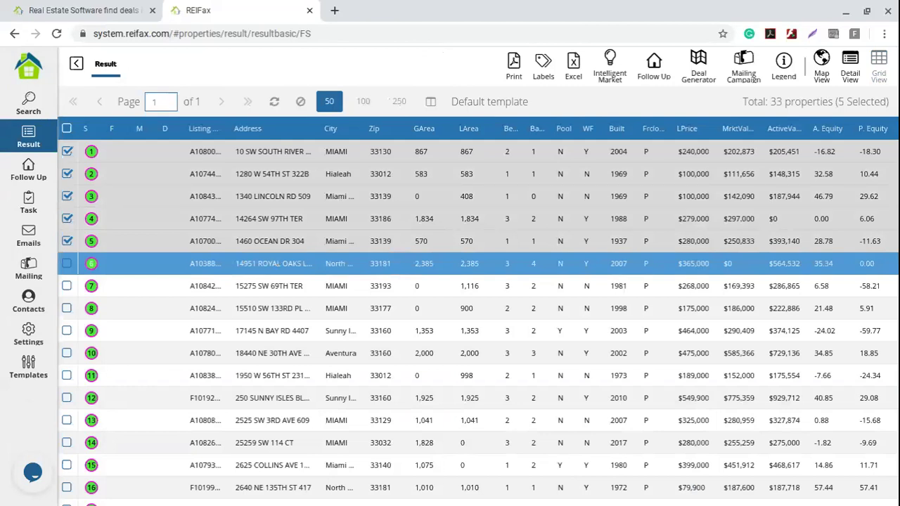
- Add the five checked properties to Follow Up as Prospecting and dismiss the success message
{"action": "left_click", "coordinate": [654, 65]}
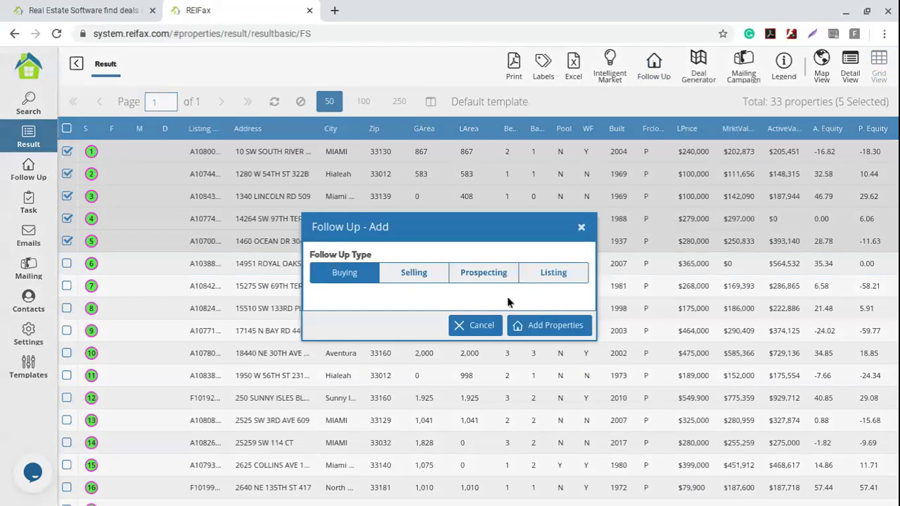
{"action": "left_click", "coordinate": [484, 272]}
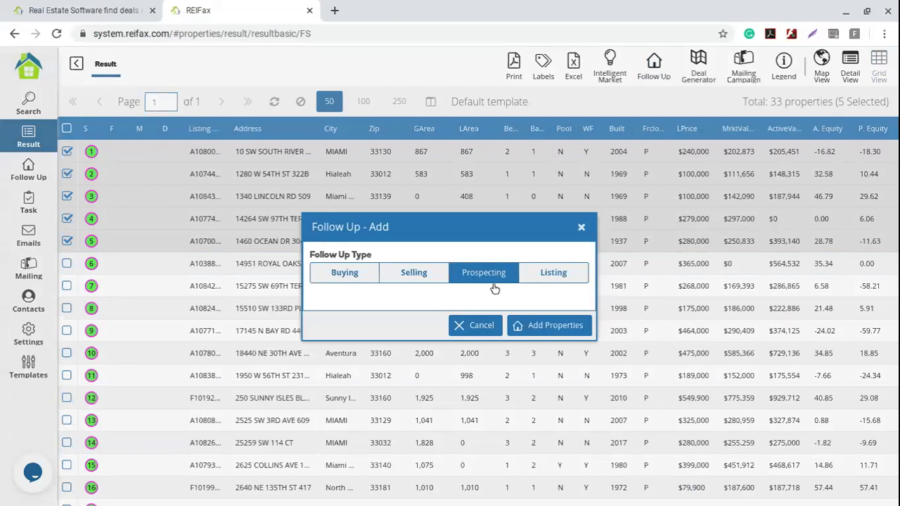
{"action": "left_click", "coordinate": [566, 331]}
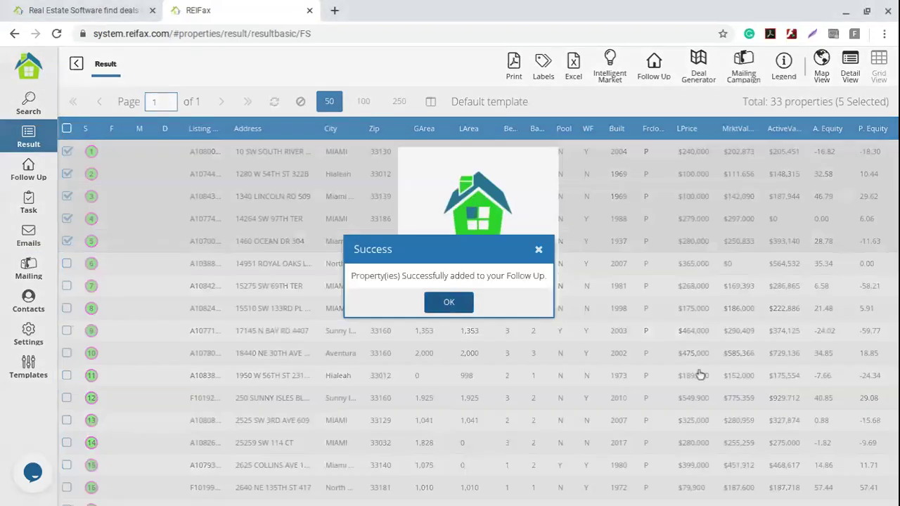
{"action": "key", "text": "Return"}
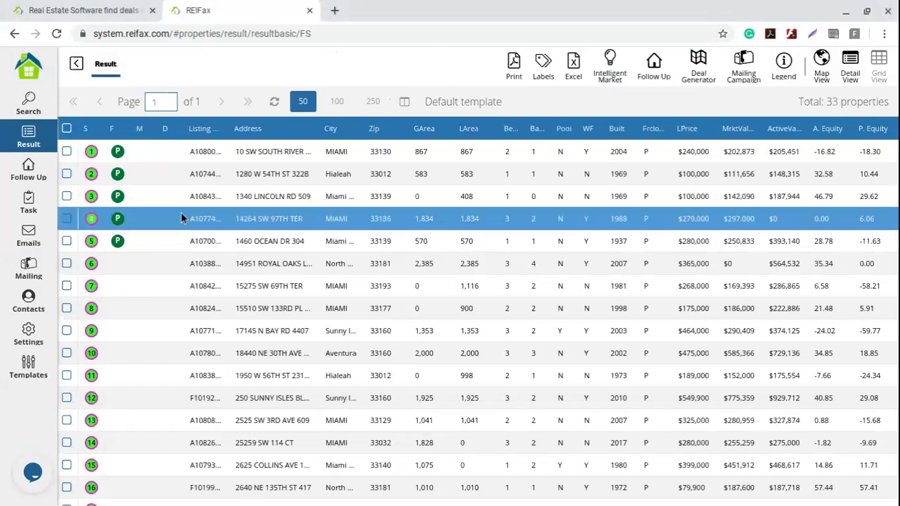
- View the Follow Up list with the L. Price column auto-fitted, then go to Mailing
{"action": "left_click", "coordinate": [32, 173]}
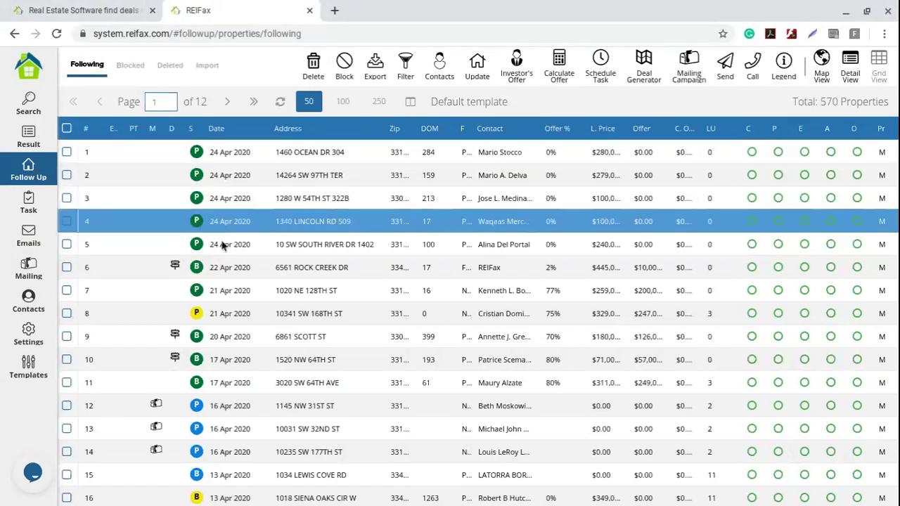
{"action": "double_click", "coordinate": [642, 128]}
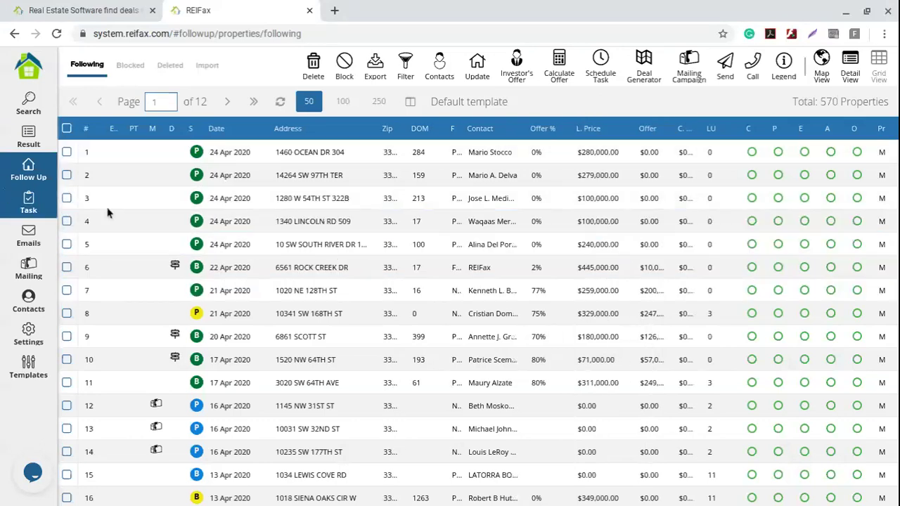
{"action": "left_click", "coordinate": [32, 270]}
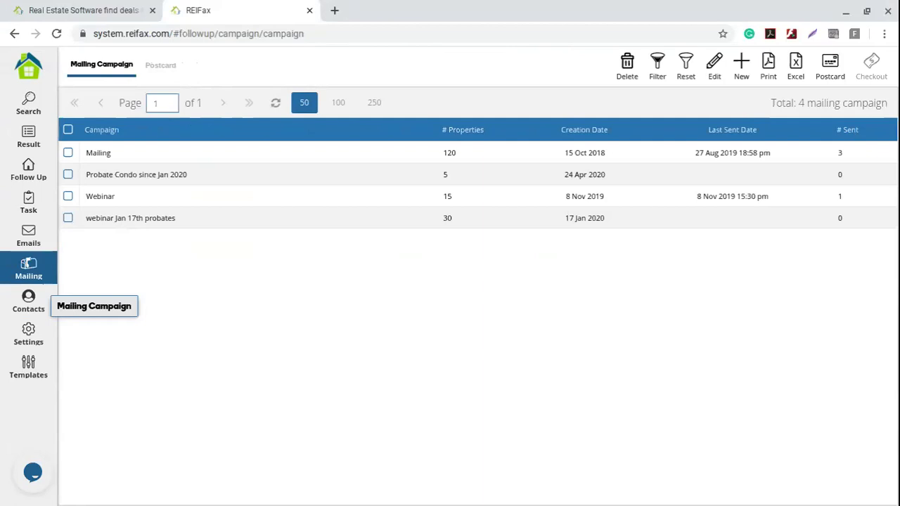
- Select the 'Probate Condo since Jan 2020' campaign and show the RFX Default email template
{"action": "left_click", "coordinate": [130, 175]}
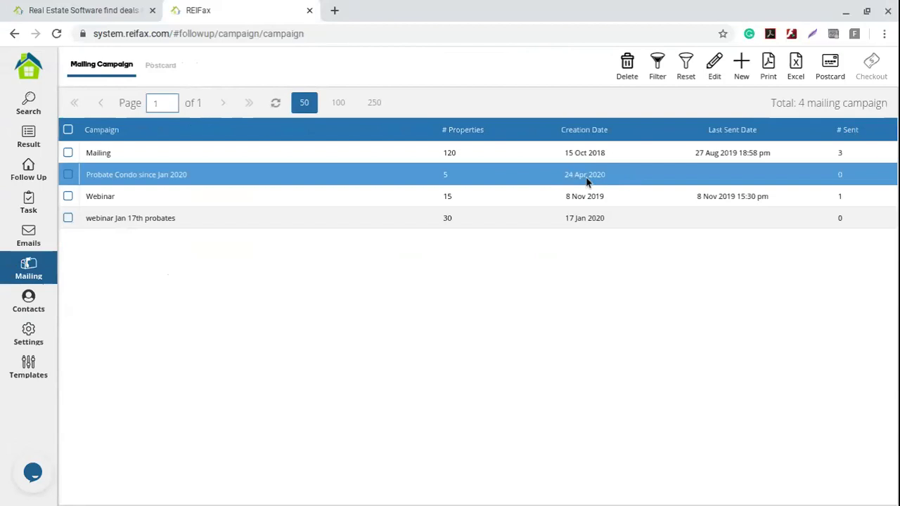
{"action": "left_click", "coordinate": [30, 370]}
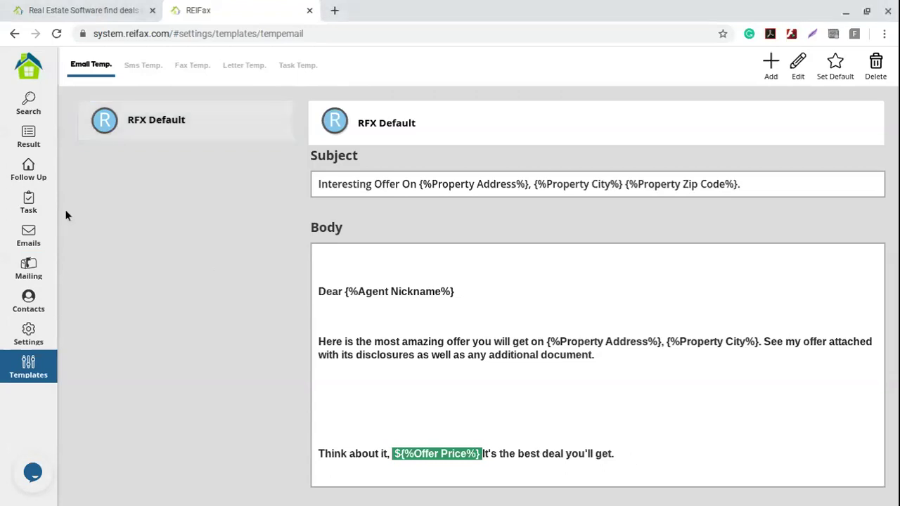
- Return to the search results, check the first property, and begin adding it to Follow Up
{"action": "left_click", "coordinate": [32, 172]}
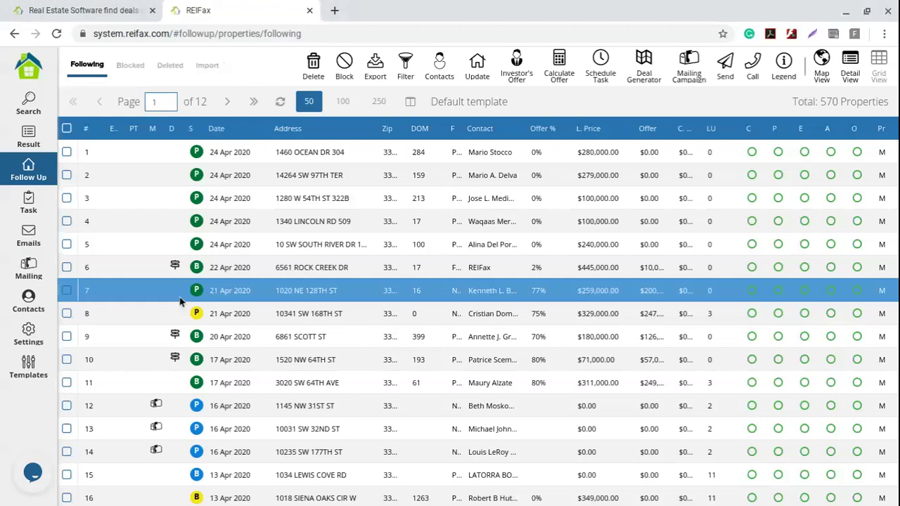
{"action": "left_click", "coordinate": [50, 141]}
{"action": "left_click", "coordinate": [67, 150]}
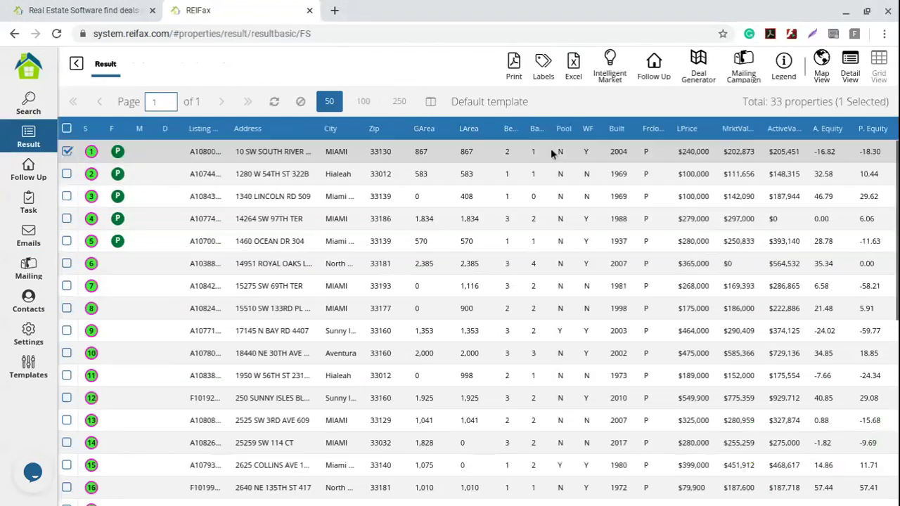
{"action": "left_click", "coordinate": [665, 77]}
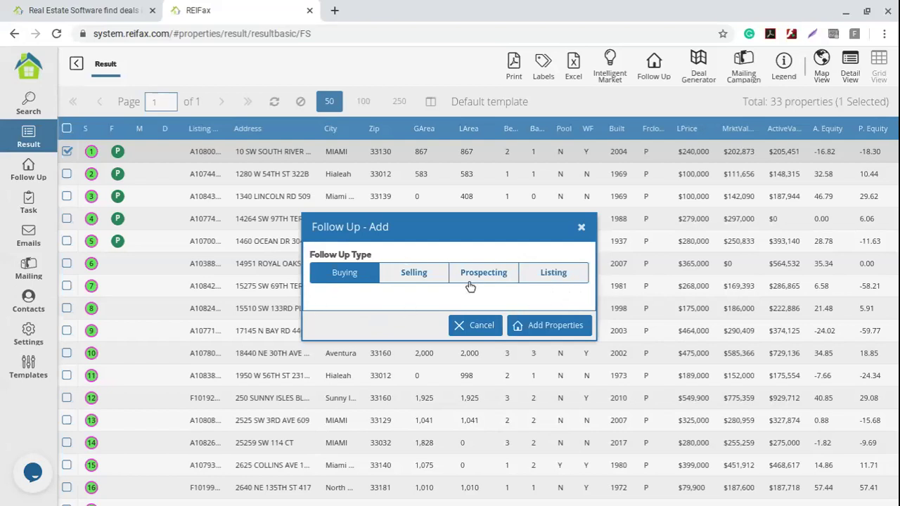
{"action": "left_click", "coordinate": [582, 229]}
{"action": "left_click", "coordinate": [42, 168]}
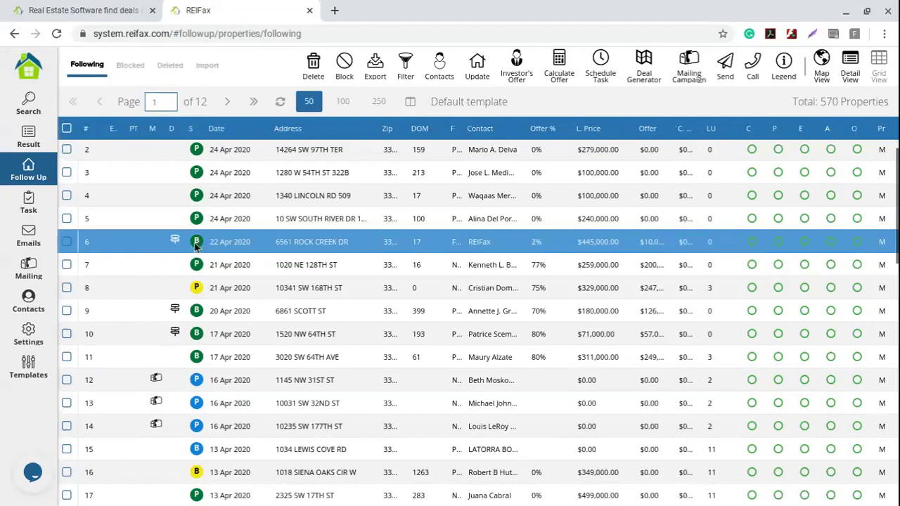
{"action": "scroll", "coordinate": [206, 321], "scroll_direction": "down", "scroll_amount": 1}
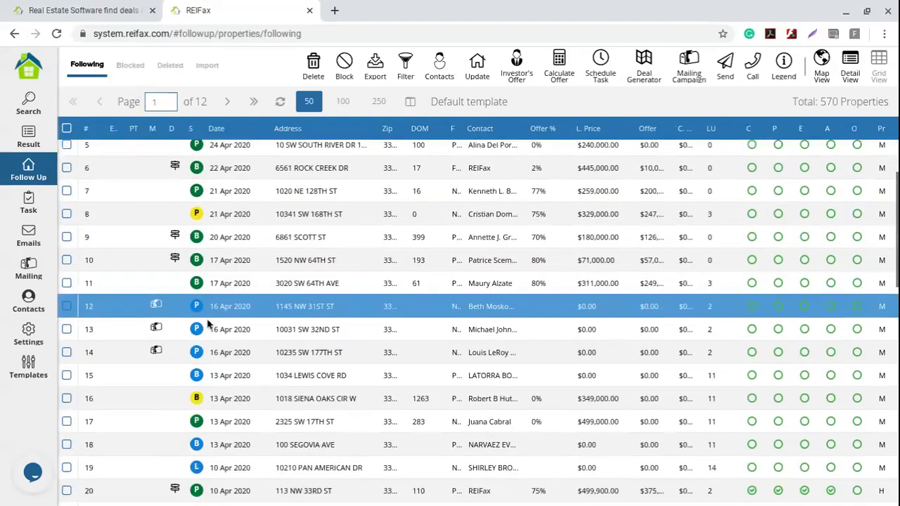
{"action": "scroll", "coordinate": [207, 324], "scroll_direction": "down", "scroll_amount": 1}
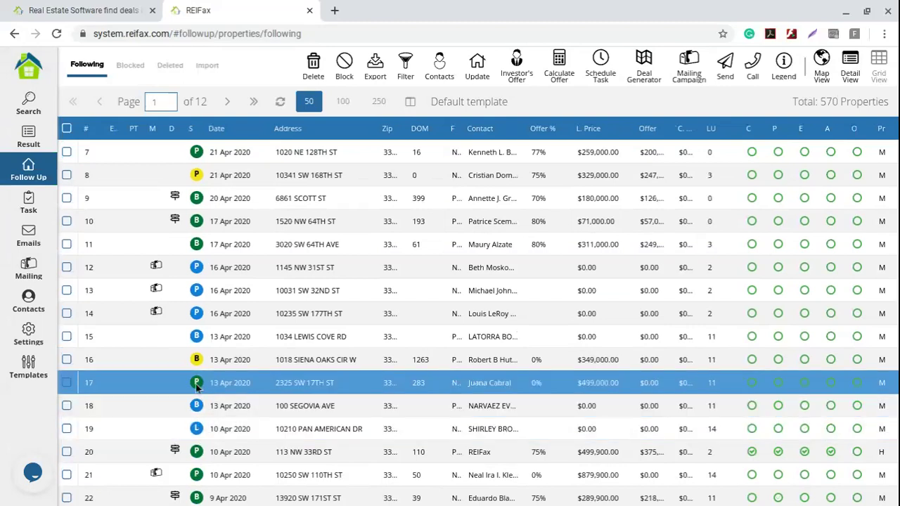
{"action": "scroll", "coordinate": [197, 385], "scroll_direction": "up", "scroll_amount": 2}
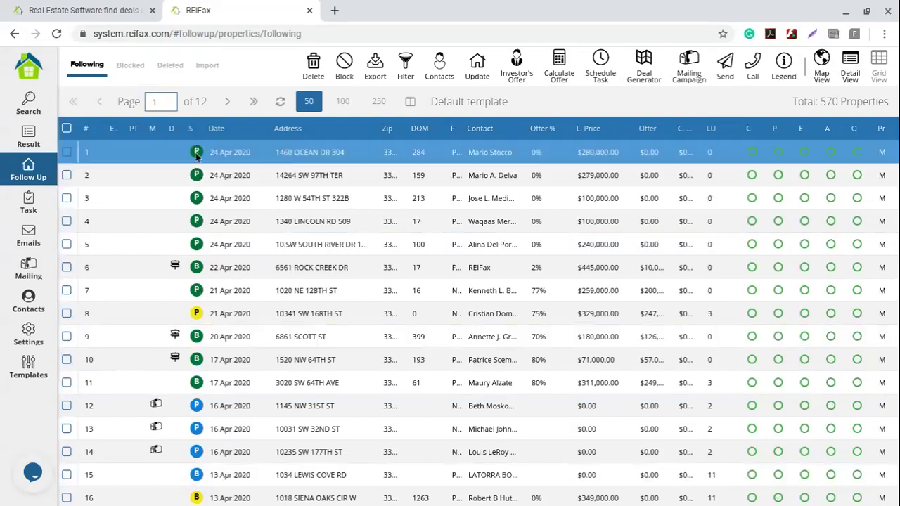
{"action": "left_click", "coordinate": [197, 153]}
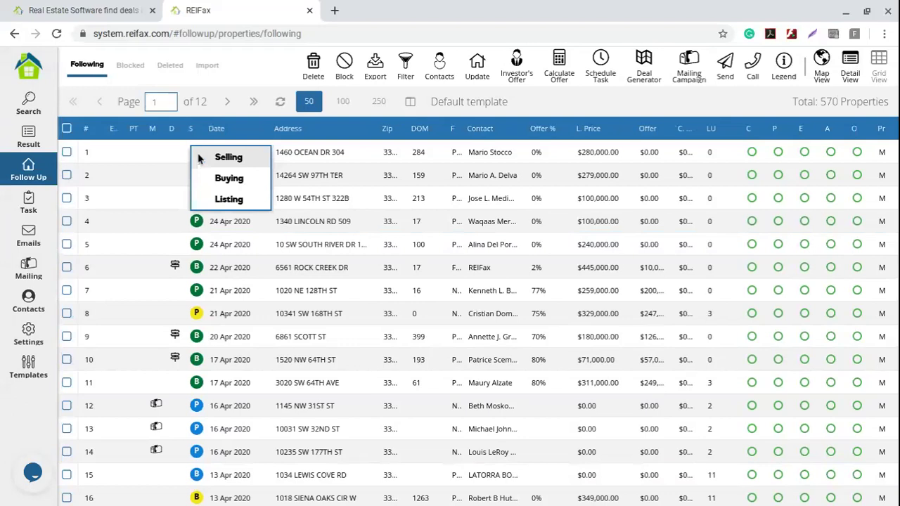
{"action": "left_click", "coordinate": [239, 180]}
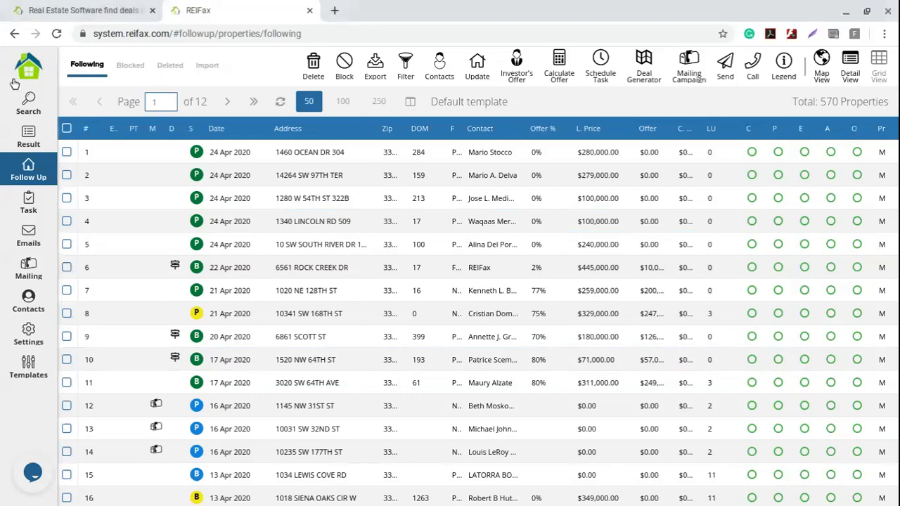
- Open an empty Add form on the Email Temp. tab of Templates
{"action": "left_click", "coordinate": [18, 372]}
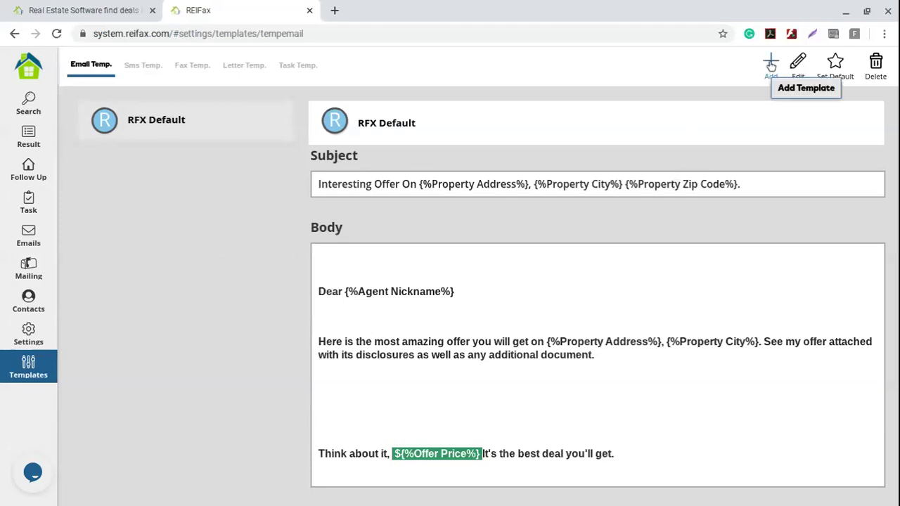
{"action": "left_click", "coordinate": [772, 63]}
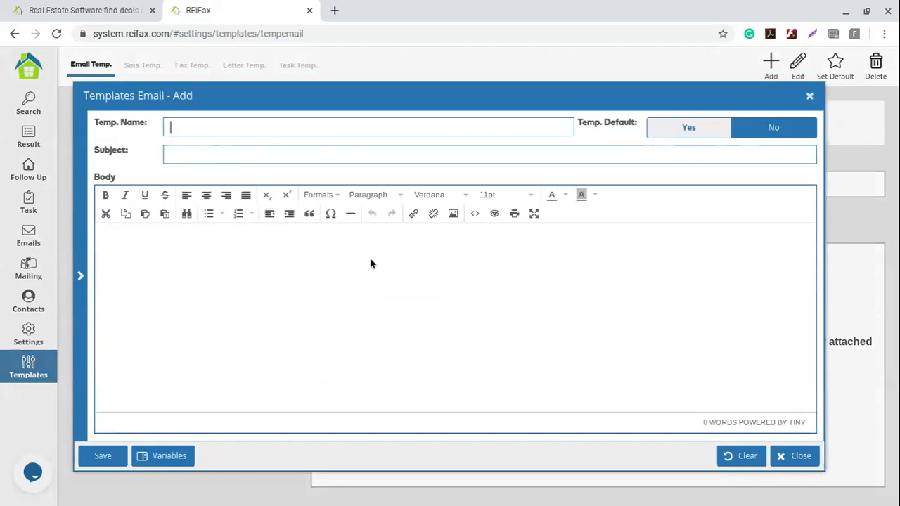
- Name the template 'First Offer' and paste 'Cash Offer for property located at' as its subject
{"action": "type", "text": "Frist"}
{"action": "key", "text": "BackSpace"}
{"action": "key", "text": "BackSpace"}
{"action": "key", "text": "BackSpace"}
{"action": "type", "text": "irst Offer"}
{"action": "left_click", "coordinate": [193, 152]}
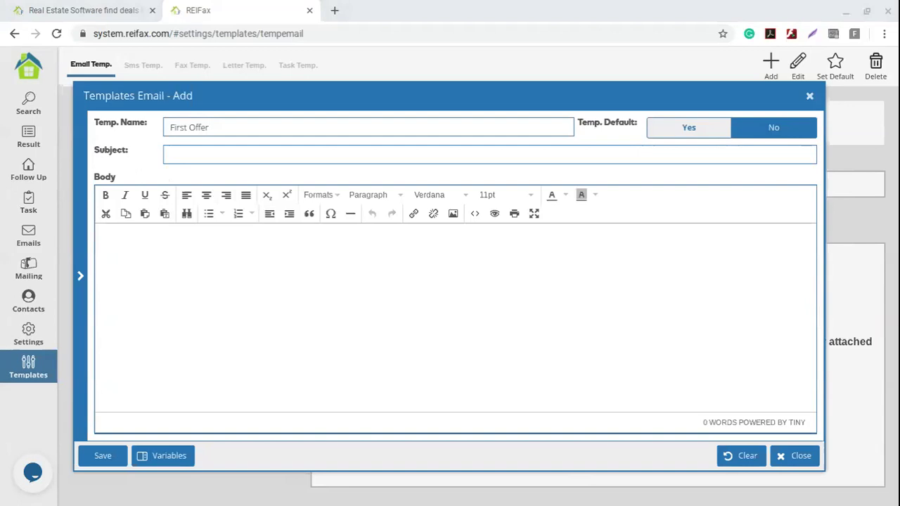
{"action": "left_click", "coordinate": [196, 152]}
{"action": "type", "text": "Cash Offer for property located at"}
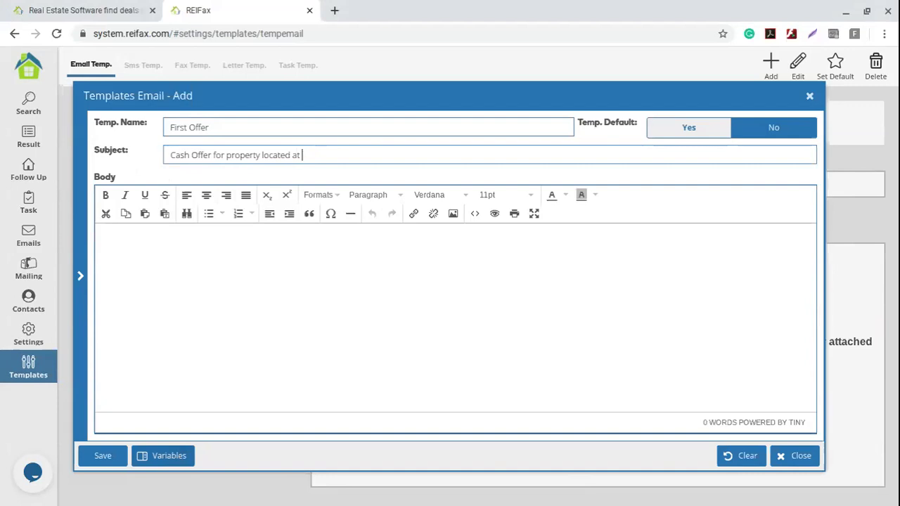
- Insert the Property Address and Property City variables after 'located at' in the subject
{"action": "left_click", "coordinate": [170, 457]}
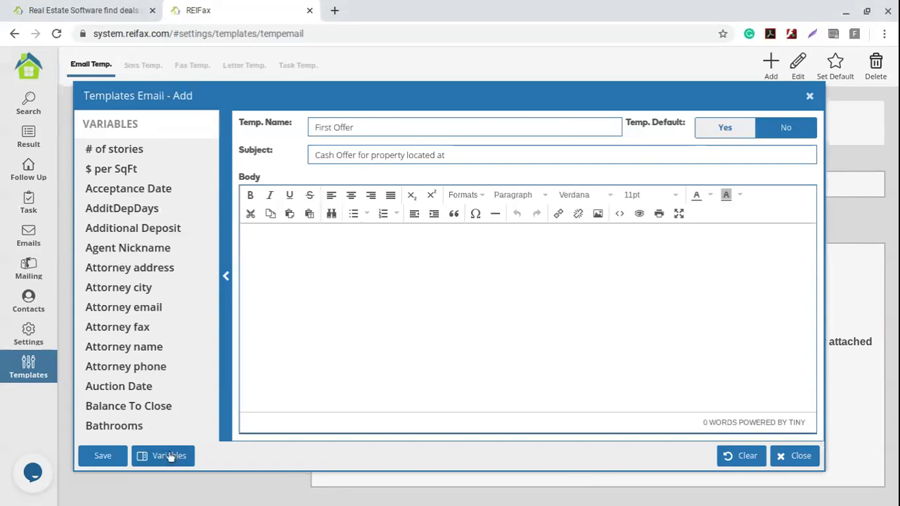
{"action": "scroll", "coordinate": [148, 288], "scroll_direction": "down", "scroll_amount": 1}
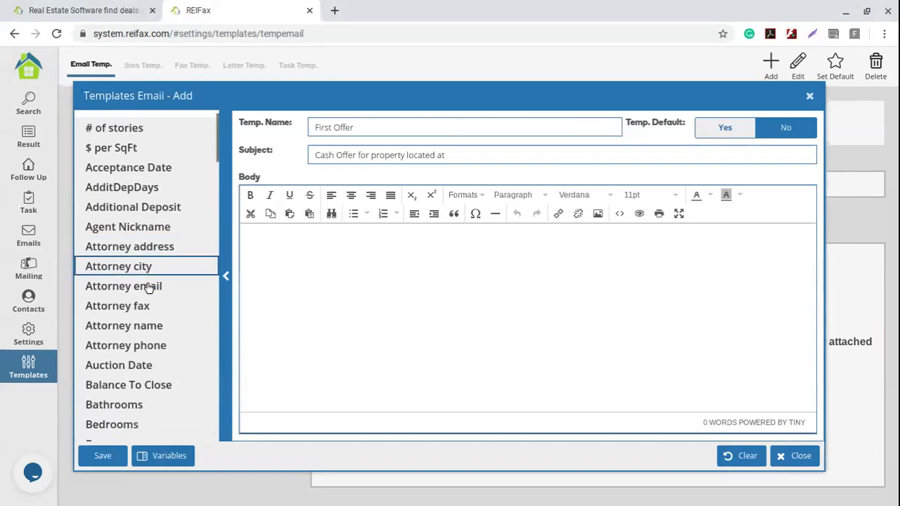
{"action": "scroll", "coordinate": [148, 289], "scroll_direction": "down", "scroll_amount": 10}
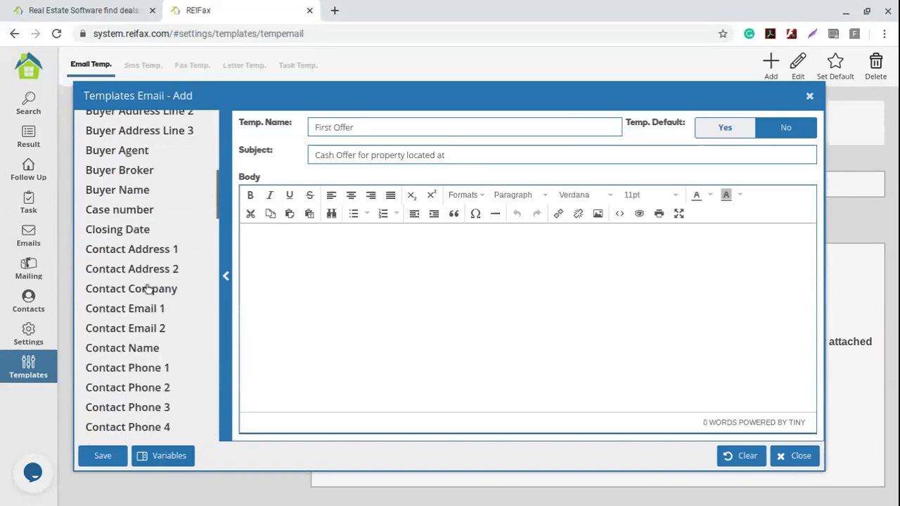
{"action": "scroll", "coordinate": [148, 289], "scroll_direction": "down", "scroll_amount": 15}
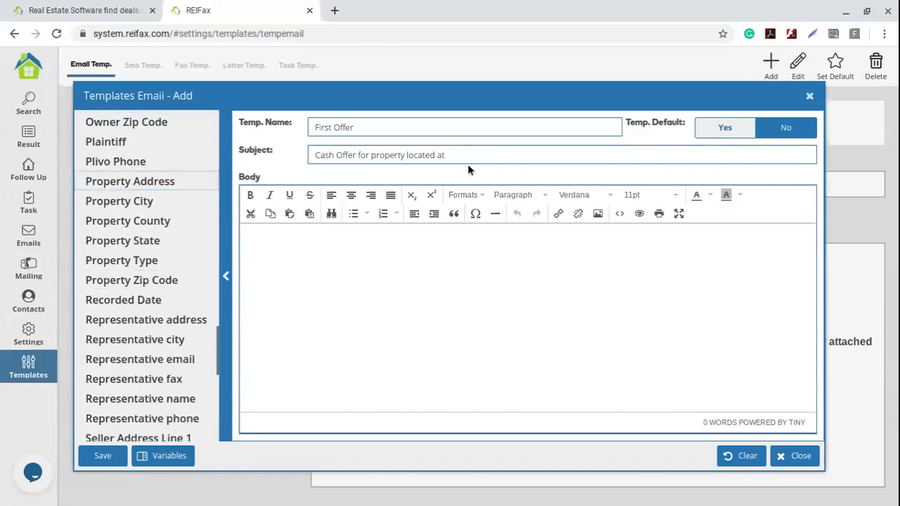
{"action": "left_click", "coordinate": [147, 181]}
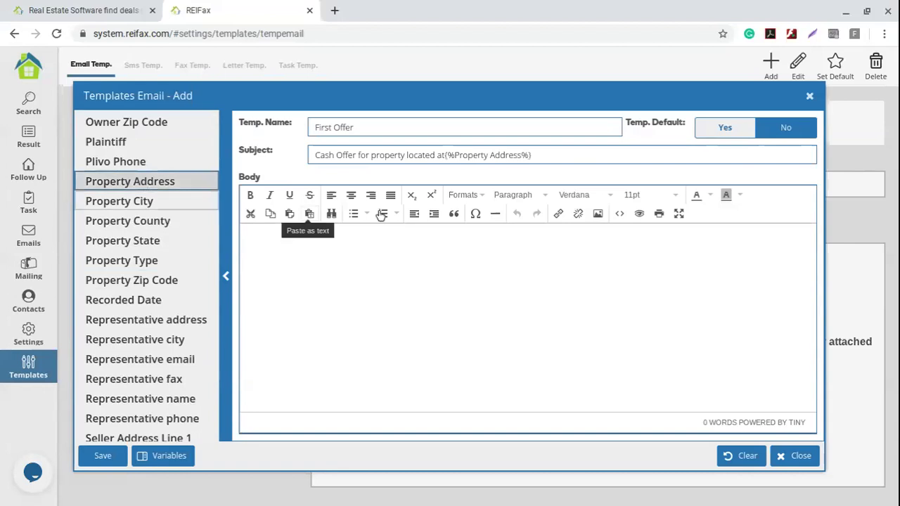
{"action": "left_click", "coordinate": [444, 156]}
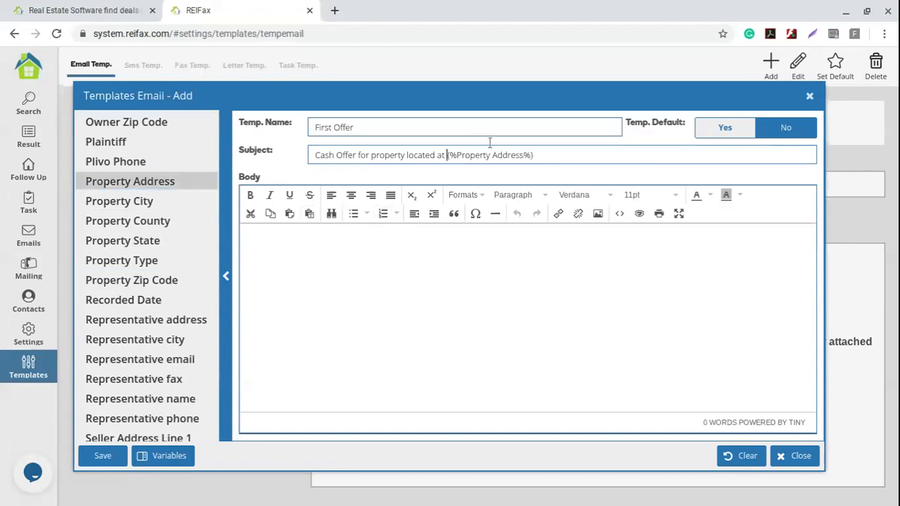
{"action": "left_click", "coordinate": [551, 153]}
{"action": "left_click", "coordinate": [171, 205]}
- Add the Property State and Property Zip Code variables, with comma and space separators
{"action": "left_click", "coordinate": [533, 155]}
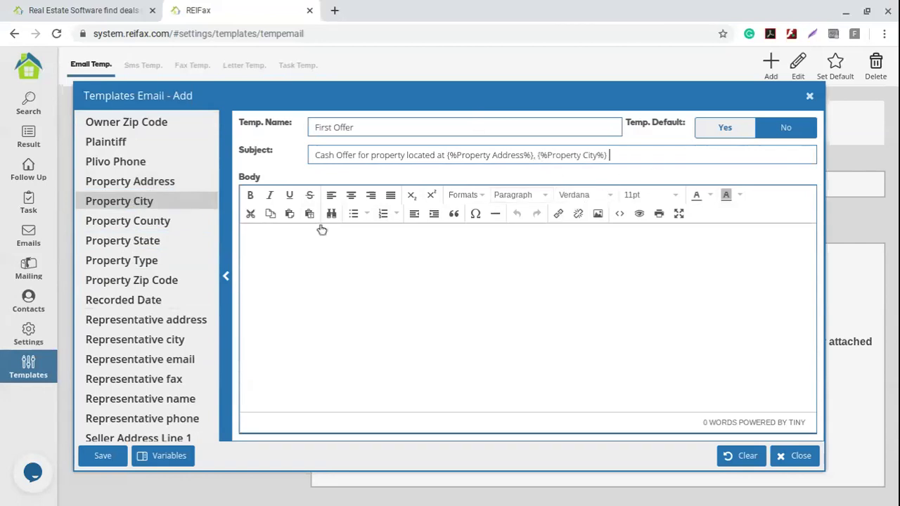
{"action": "left_click", "coordinate": [175, 245]}
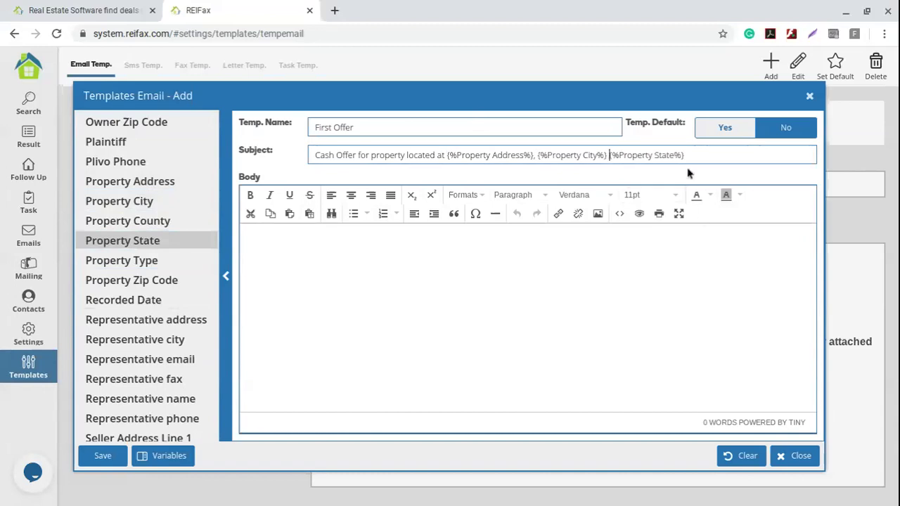
{"action": "key", "text": "BackSpace"}
{"action": "type", "text": ","}
{"action": "left_click", "coordinate": [712, 158]}
{"action": "left_click", "coordinate": [169, 281]}
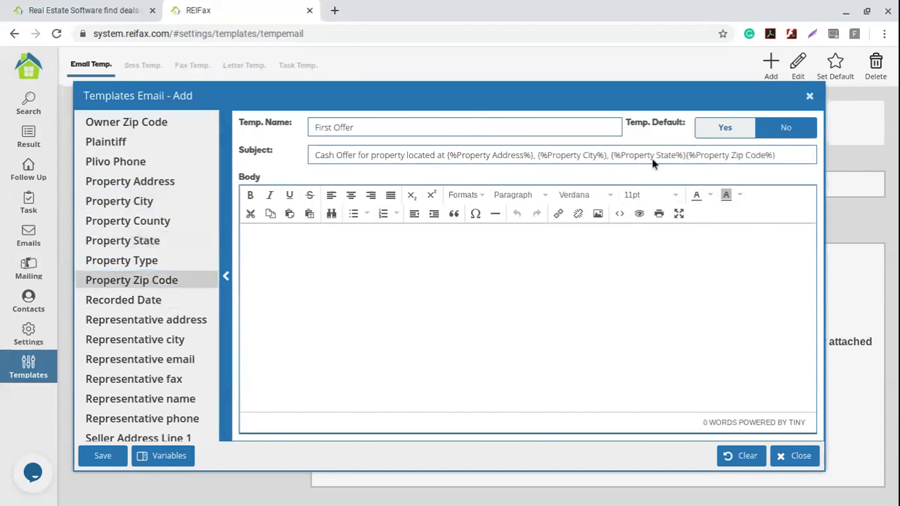
{"action": "left_click", "coordinate": [687, 155]}
{"action": "key", "text": "Left"}
{"action": "key", "text": "shift+Left"}
{"action": "key", "text": "shift+Left"}
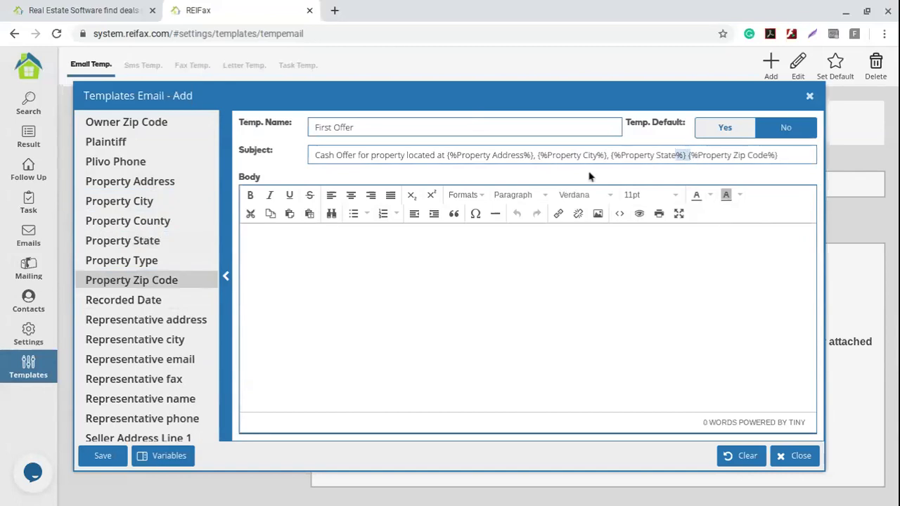
{"action": "left_click_drag", "start_coordinate": [778, 156], "coordinate": [447, 169]}
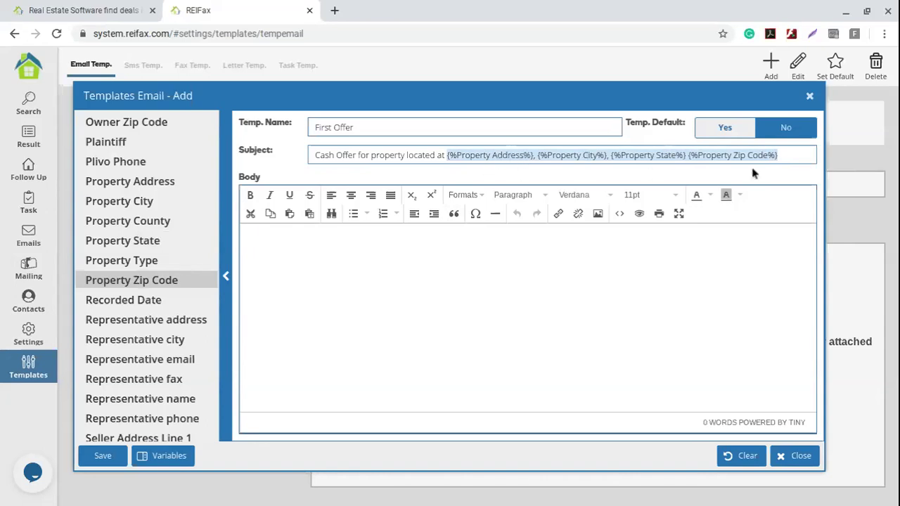
{"action": "left_click", "coordinate": [314, 268]}
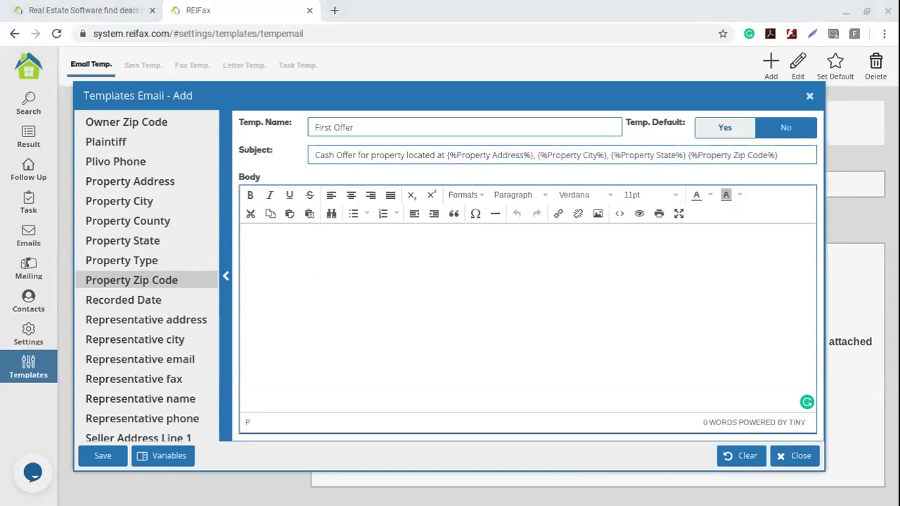
- Paste the offer email into the body: Dear greeting, buying-interest paragraph, Best regards sign-off
{"action": "left_click", "coordinate": [346, 270]}
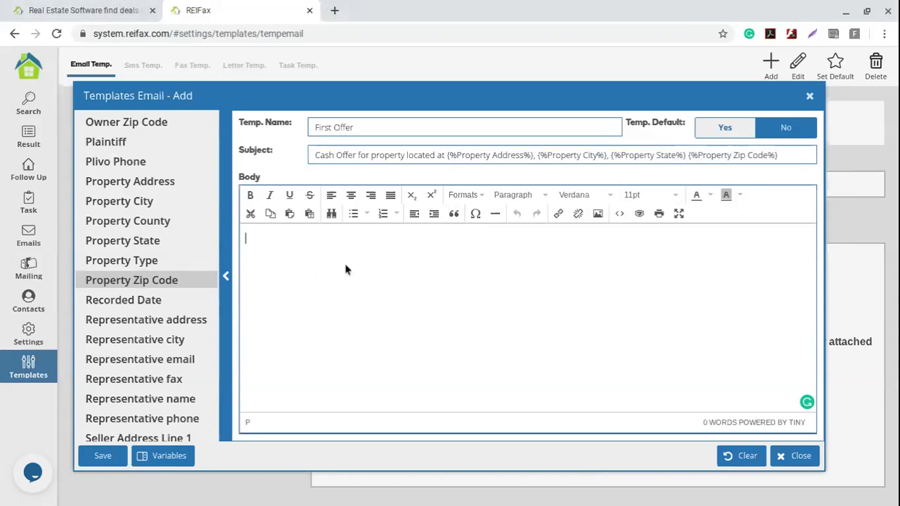
{"action": "type", "text": "Dear ,  I checked the property located in . And I am very interested in buying it. Attached to this email is my offer. I'll be attentive to your reply.  Best regards,"}
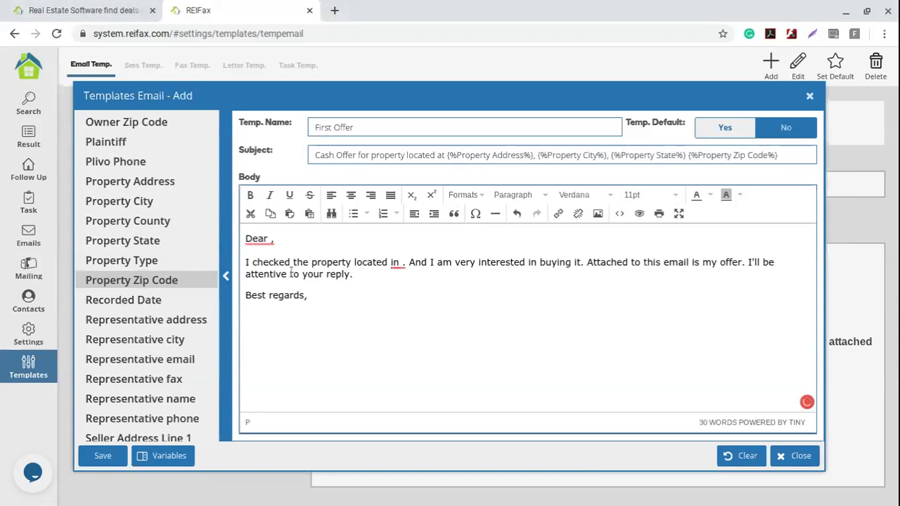
{"action": "left_click", "coordinate": [271, 239]}
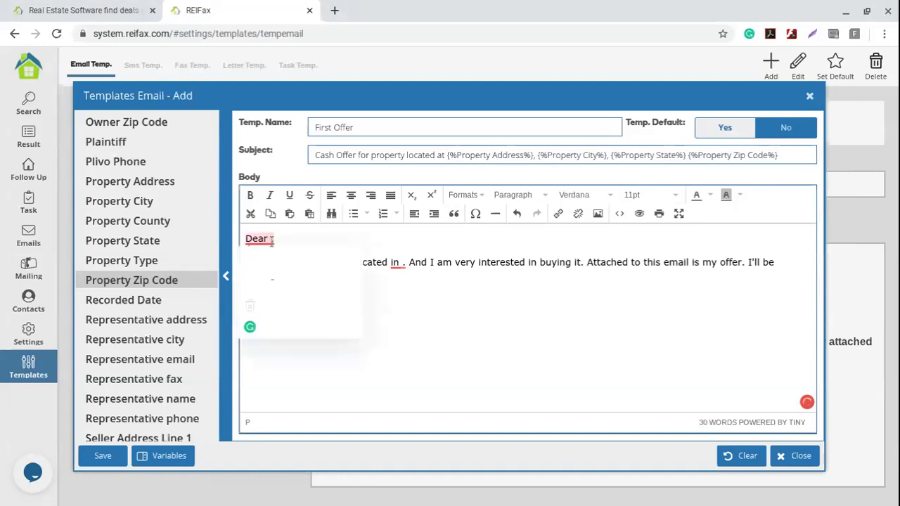
{"action": "left_click", "coordinate": [390, 335]}
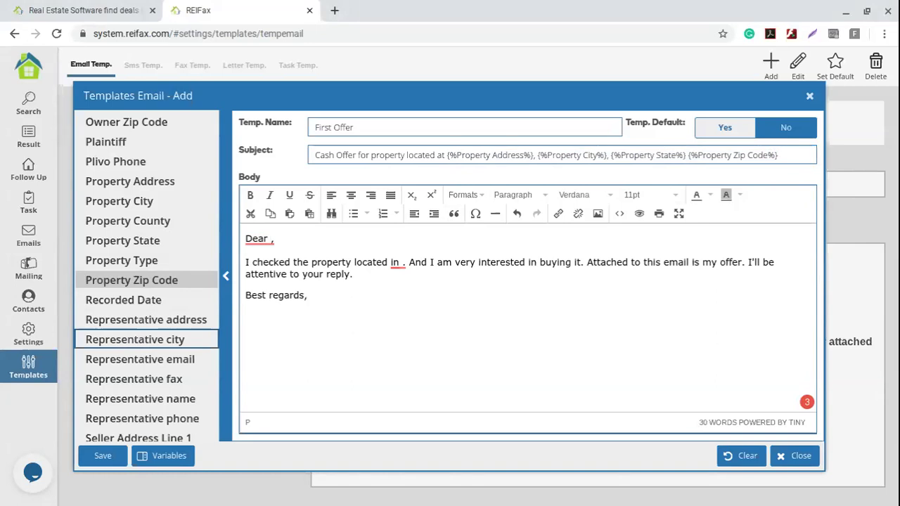
{"action": "left_click", "coordinate": [275, 240]}
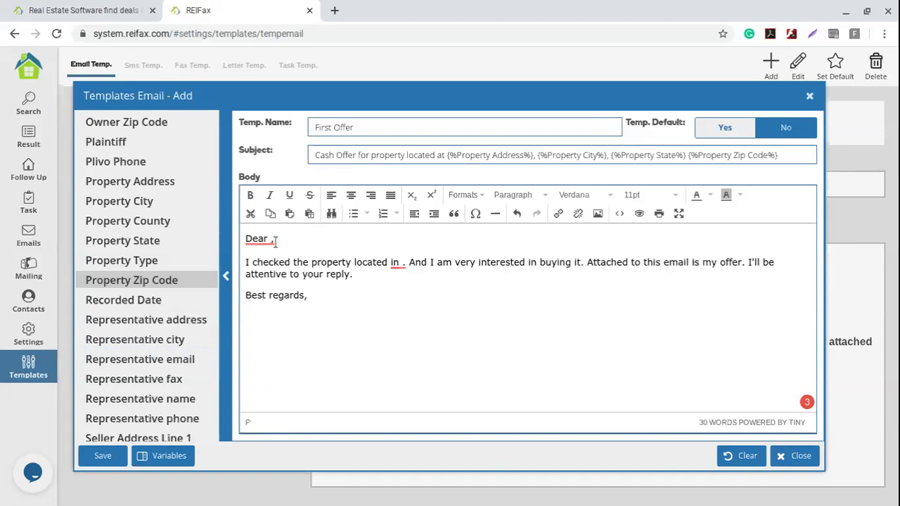
{"action": "scroll", "coordinate": [112, 310], "scroll_direction": "up", "scroll_amount": 7}
{"action": "scroll", "coordinate": [119, 337], "scroll_direction": "up", "scroll_amount": 12}
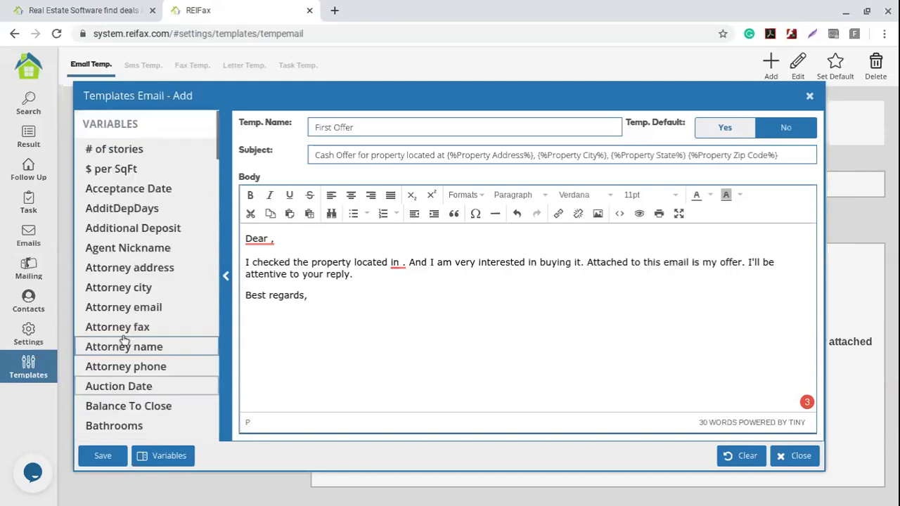
- Greet {%Agent Nickname%} after Dear and change 'located in' to 'located at'
{"action": "left_click", "coordinate": [127, 247]}
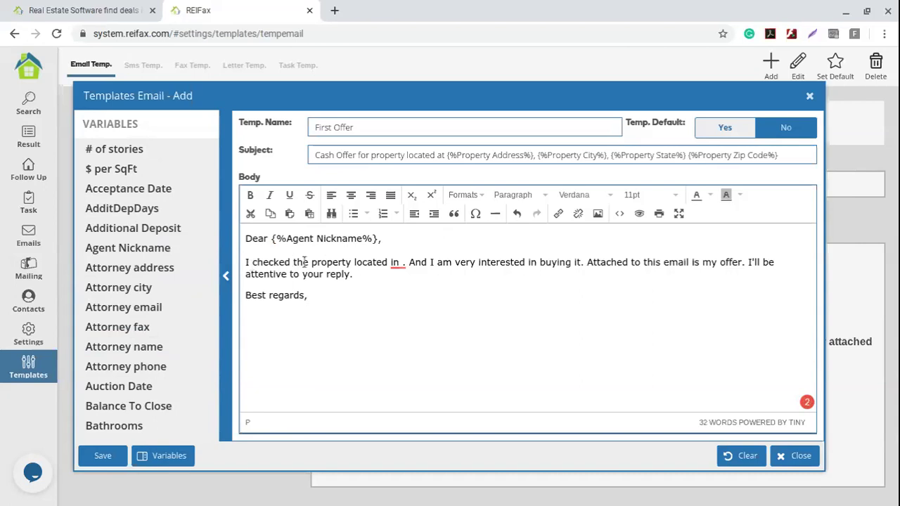
{"action": "double_click", "coordinate": [395, 262]}
{"action": "key", "text": "BackSpace"}
{"action": "type", "text": "at"}
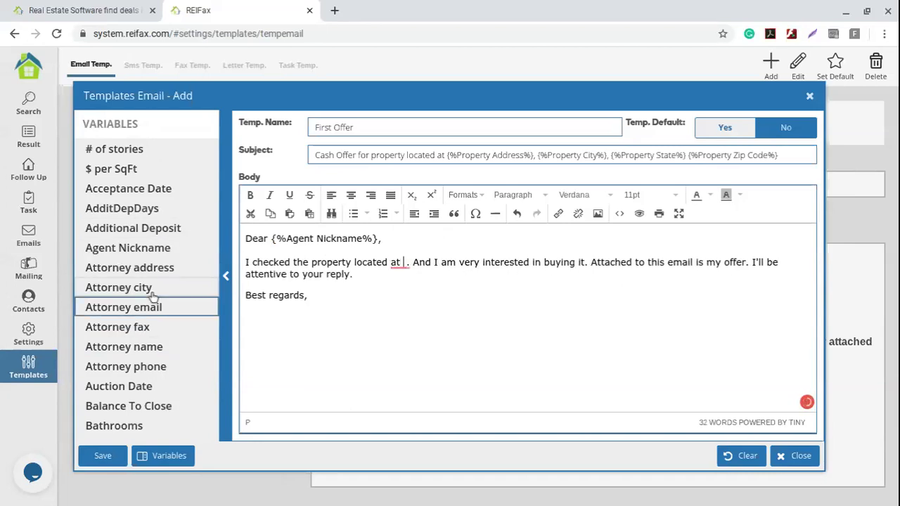
- Insert the Property Address, City, State and Zip Code variables into the body sentence
{"action": "scroll", "coordinate": [153, 299], "scroll_direction": "down", "scroll_amount": 15}
{"action": "scroll", "coordinate": [154, 298], "scroll_direction": "down", "scroll_amount": 20}
{"action": "scroll", "coordinate": [154, 299], "scroll_direction": "down", "scroll_amount": 3}
{"action": "scroll", "coordinate": [153, 295], "scroll_direction": "up", "scroll_amount": 5}
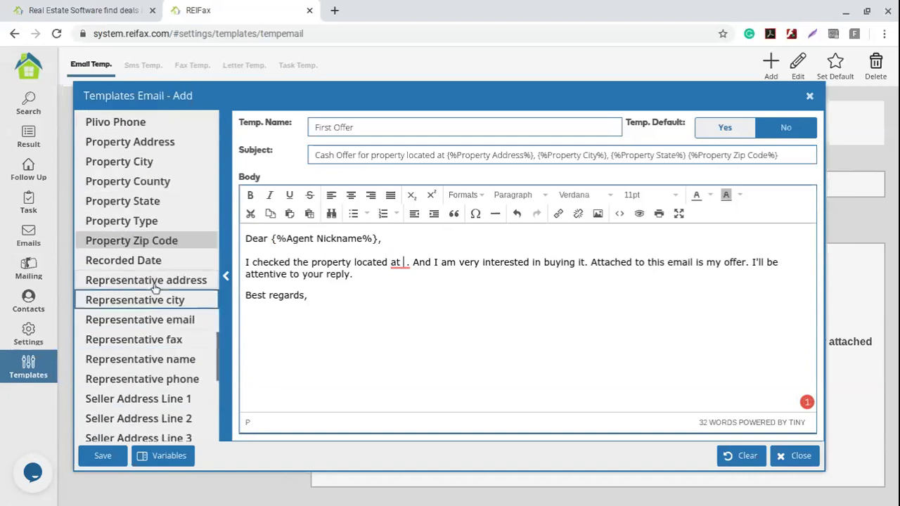
{"action": "left_click", "coordinate": [134, 143]}
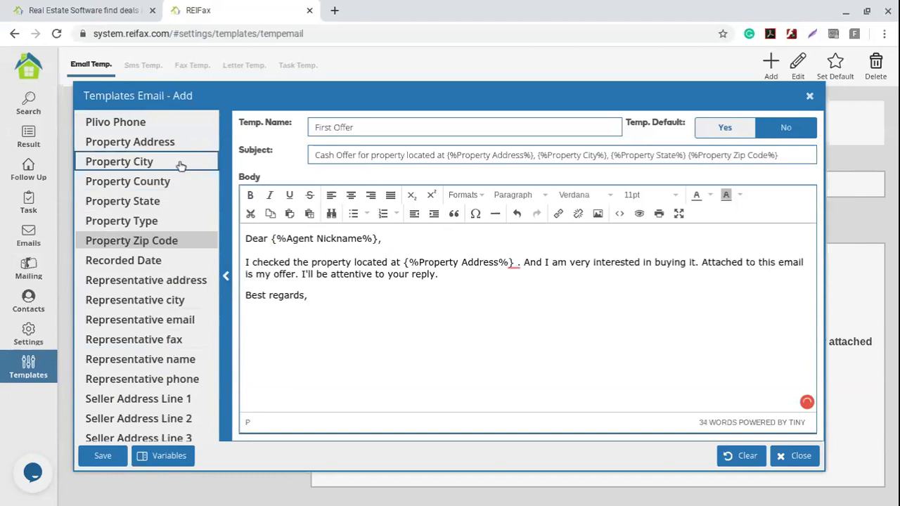
{"action": "left_click", "coordinate": [181, 163]}
{"action": "left_click", "coordinate": [172, 201]}
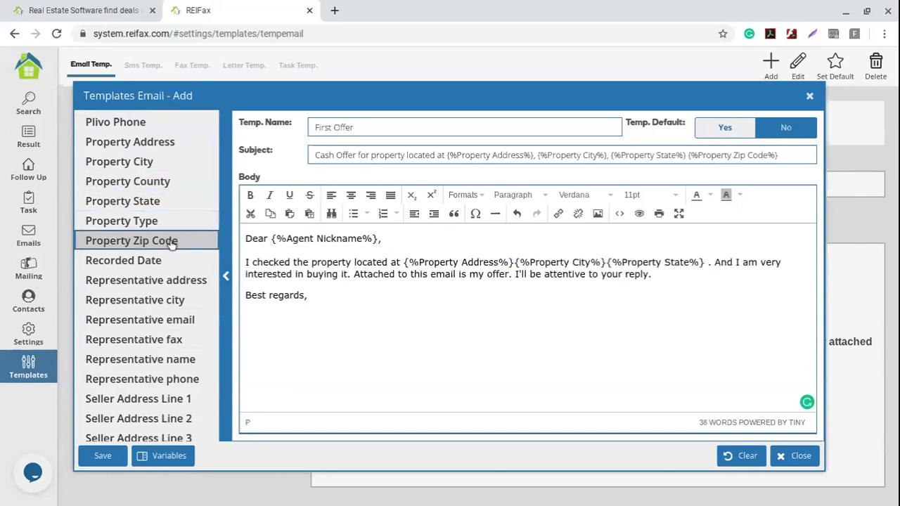
{"action": "left_click", "coordinate": [172, 241]}
- Add commas between the address, city and state variables and remove the space before the period
{"action": "left_click", "coordinate": [512, 262]}
{"action": "type", "text": ","}
{"action": "left_click", "coordinate": [611, 261]}
{"action": "type", "text": ","}
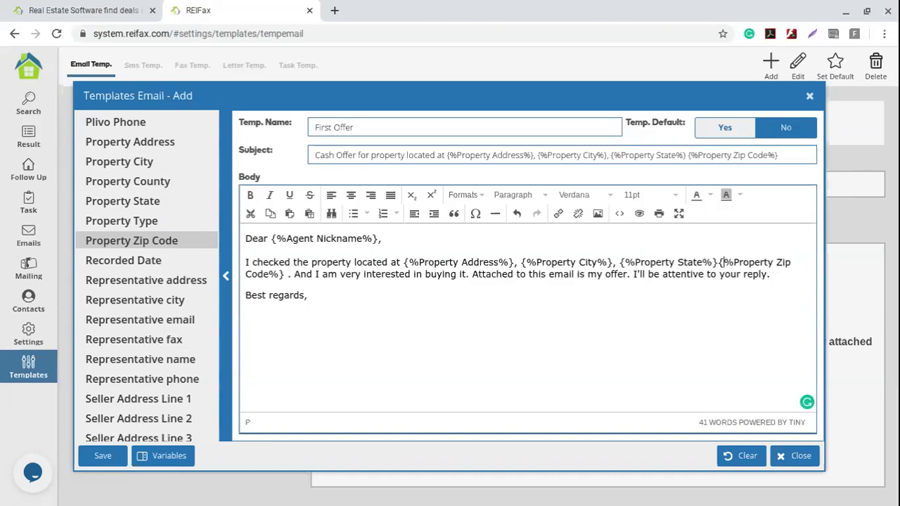
{"action": "left_click", "coordinate": [719, 263]}
{"action": "left_click", "coordinate": [289, 274]}
{"action": "key", "text": "BackSpace"}
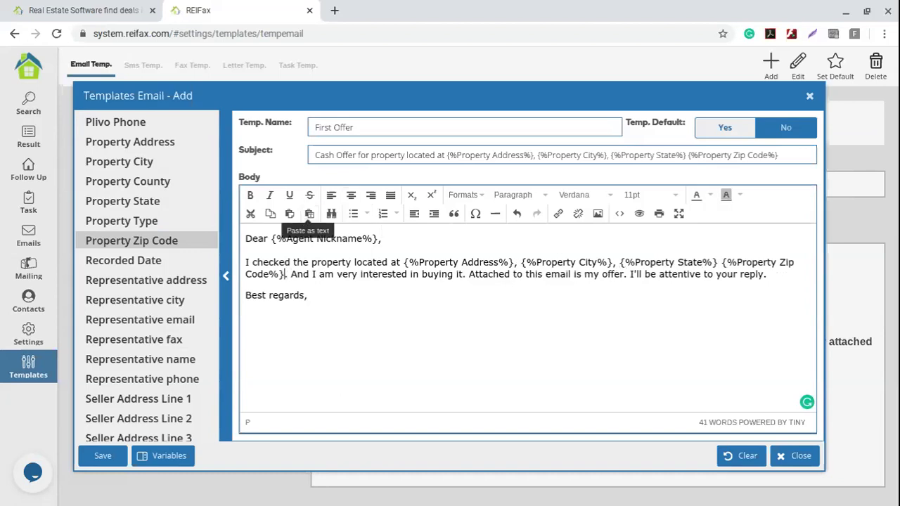
- Start the signature with the {%User Name%} variable below Best regards
{"action": "left_click_drag", "start_coordinate": [335, 274], "coordinate": [557, 281]}
{"action": "left_click", "coordinate": [645, 274]}
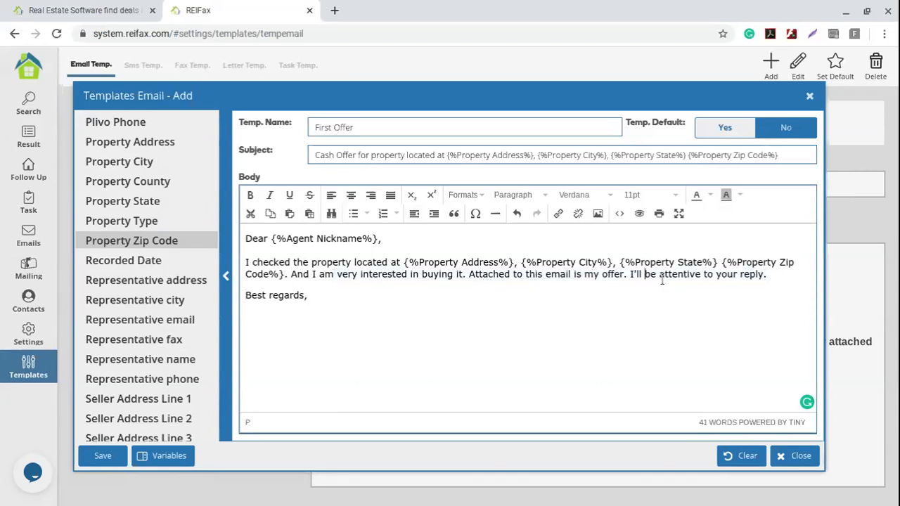
{"action": "left_click_drag", "start_coordinate": [631, 274], "coordinate": [780, 284]}
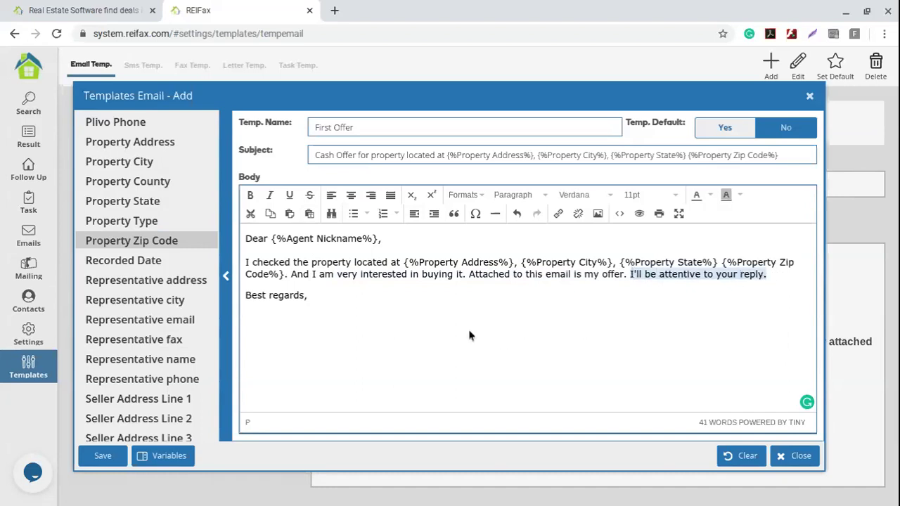
{"action": "left_click", "coordinate": [304, 294]}
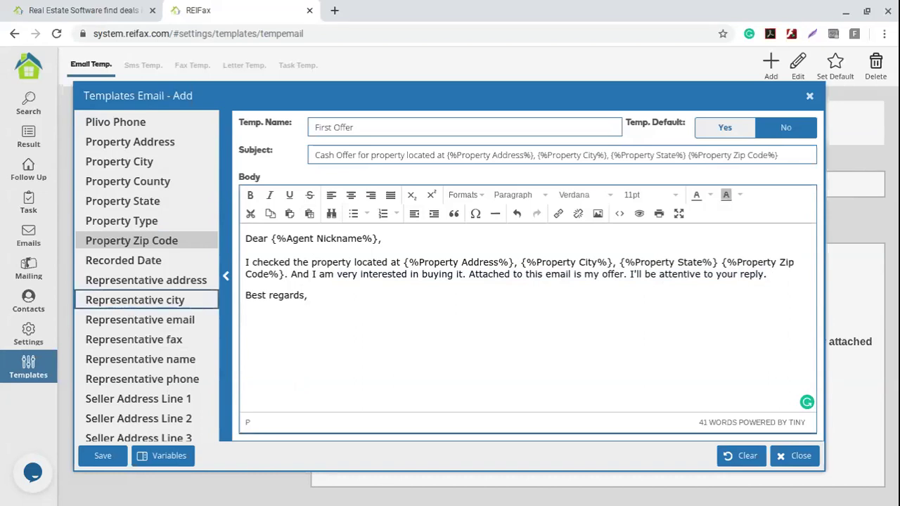
{"action": "scroll", "coordinate": [132, 279], "scroll_direction": "down", "scroll_amount": 3}
{"action": "scroll", "coordinate": [132, 278], "scroll_direction": "down", "scroll_amount": 3}
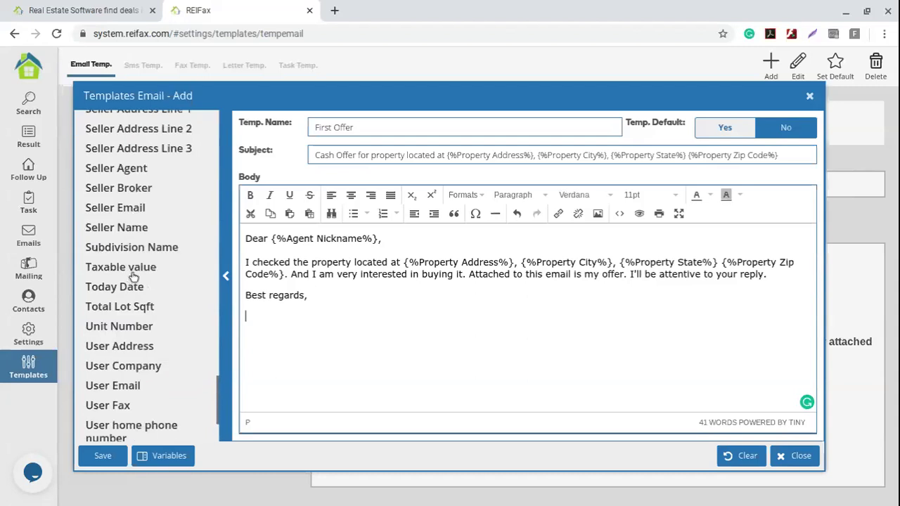
{"action": "scroll", "coordinate": [132, 281], "scroll_direction": "down", "scroll_amount": 2}
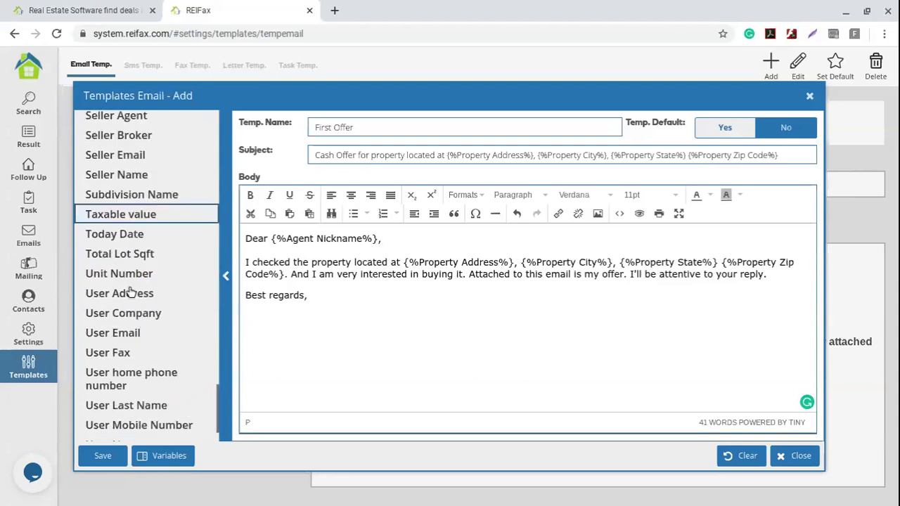
{"action": "scroll", "coordinate": [171, 299], "scroll_direction": "down", "scroll_amount": 2}
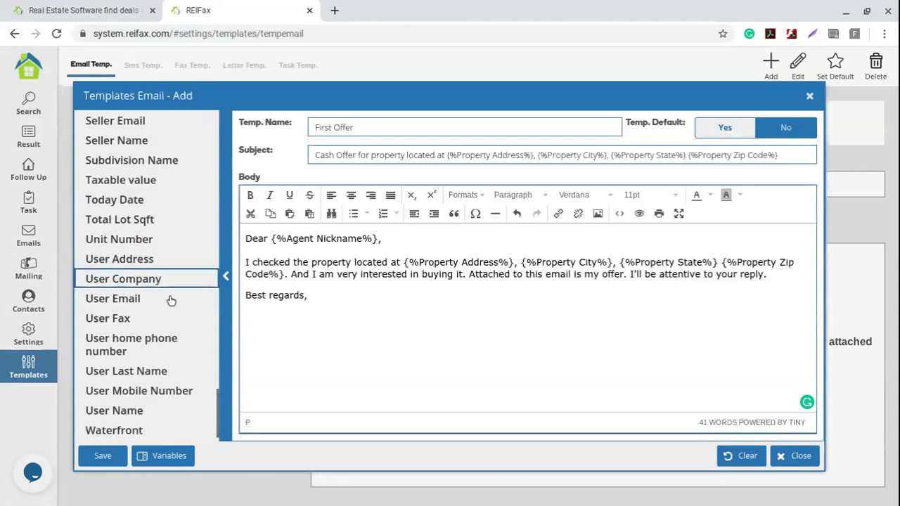
{"action": "left_click", "coordinate": [174, 399]}
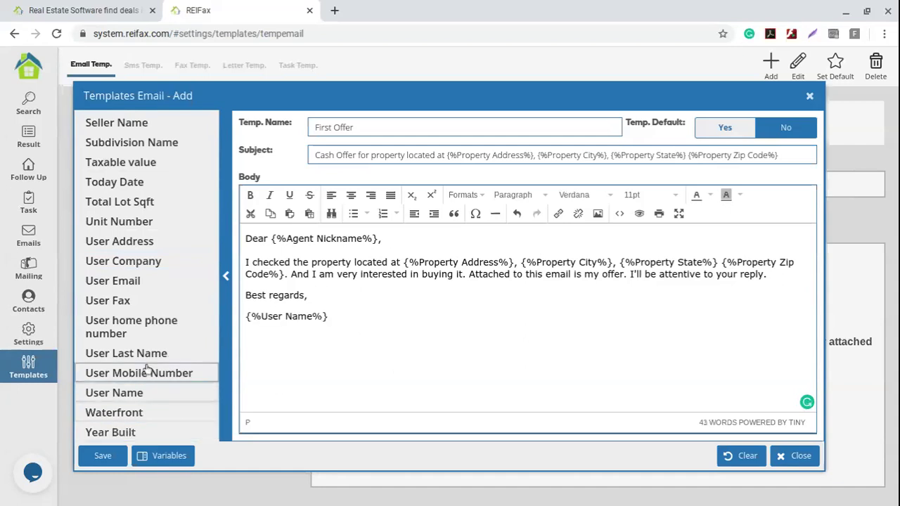
- Add User Last Name, then Follow up Email and Follow up Phone variables on new lines
{"action": "left_click", "coordinate": [126, 353]}
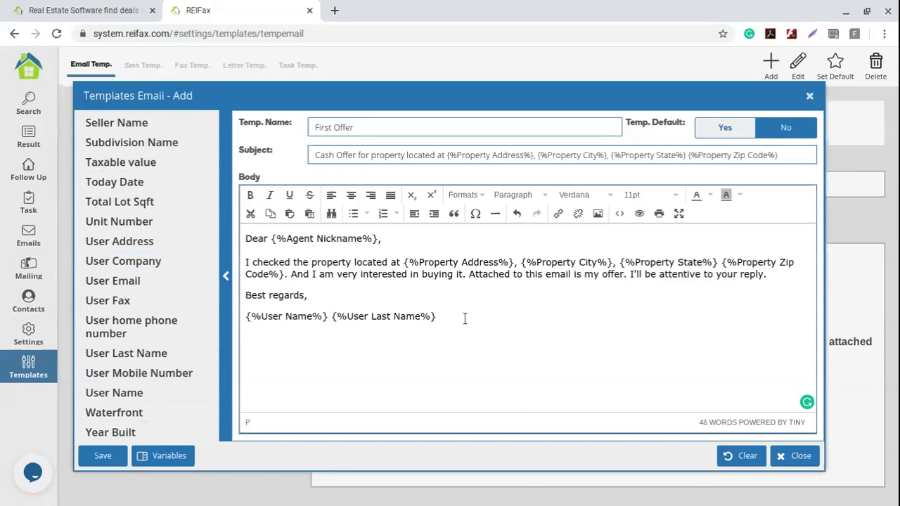
{"action": "key", "text": "Return"}
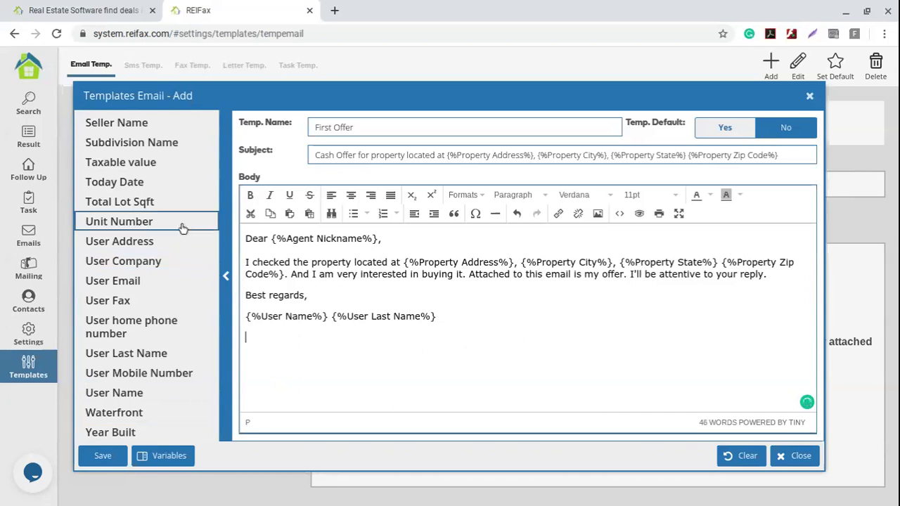
{"action": "scroll", "coordinate": [185, 354], "scroll_direction": "up", "scroll_amount": 8}
{"action": "left_click", "coordinate": [147, 363]}
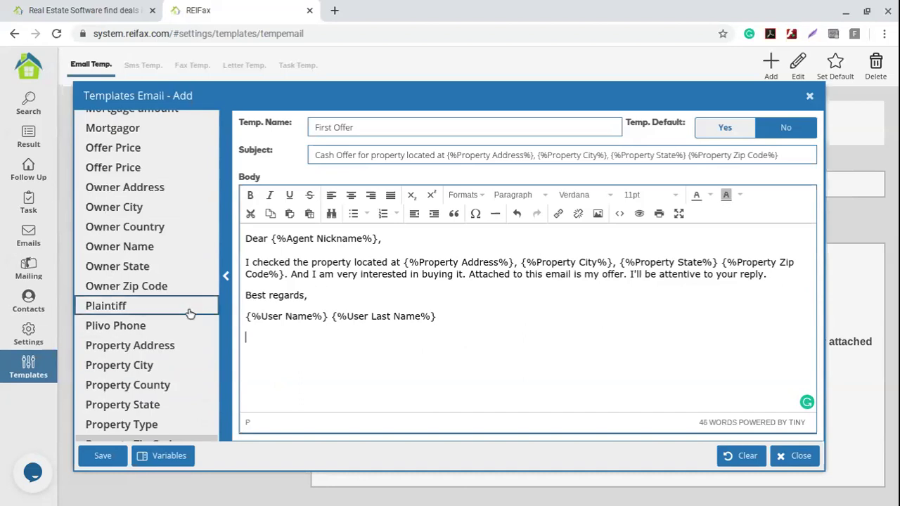
{"action": "scroll", "coordinate": [177, 321], "scroll_direction": "up", "scroll_amount": 10}
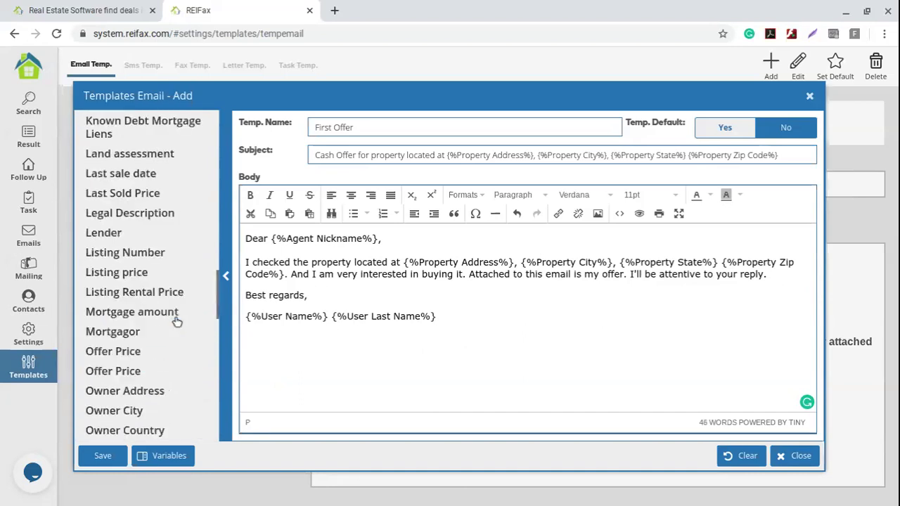
{"action": "scroll", "coordinate": [177, 321], "scroll_direction": "up", "scroll_amount": 5}
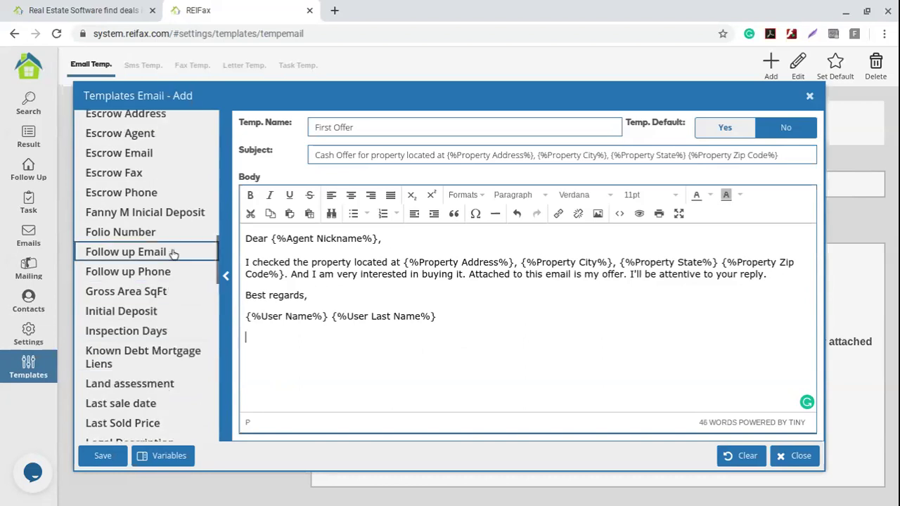
{"action": "left_click", "coordinate": [173, 253]}
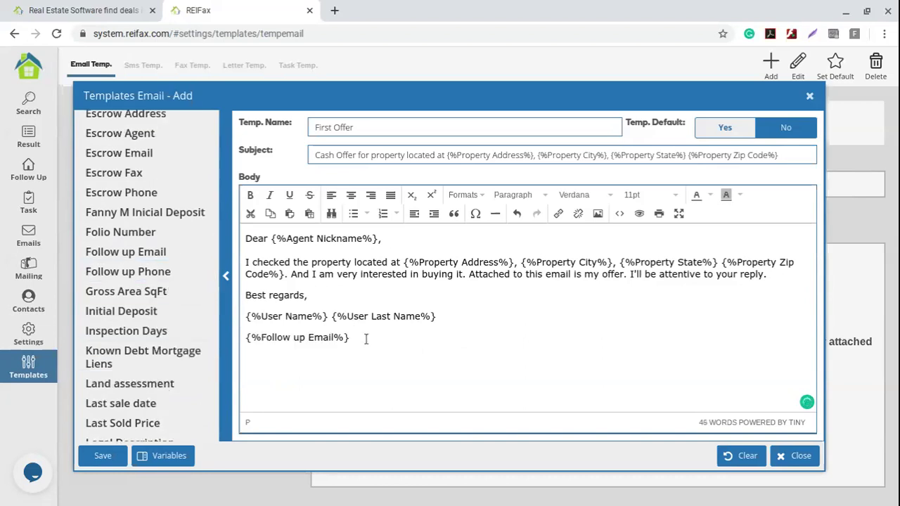
{"action": "left_click", "coordinate": [160, 273]}
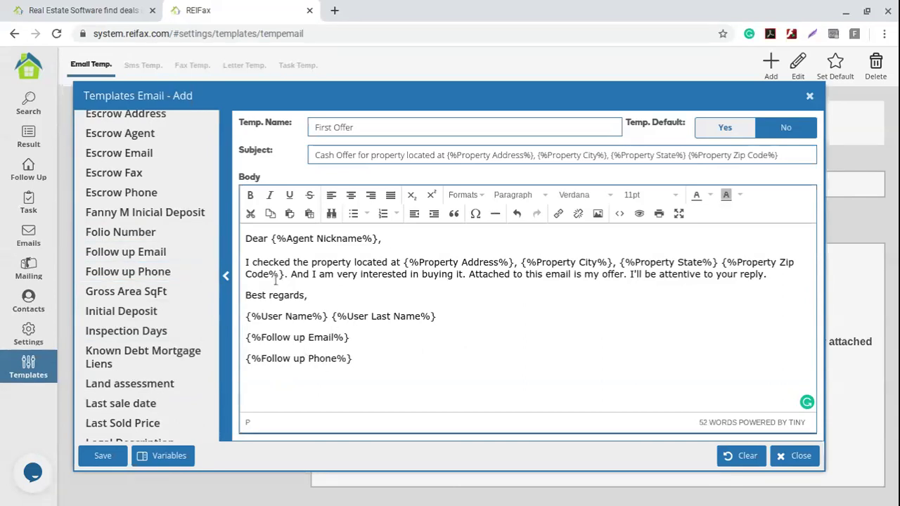
- Add empty lines above and after Best regards, then open a new browser tab
{"action": "key", "text": "Return"}
{"action": "left_click", "coordinate": [358, 318]}
{"action": "key", "text": "Return"}
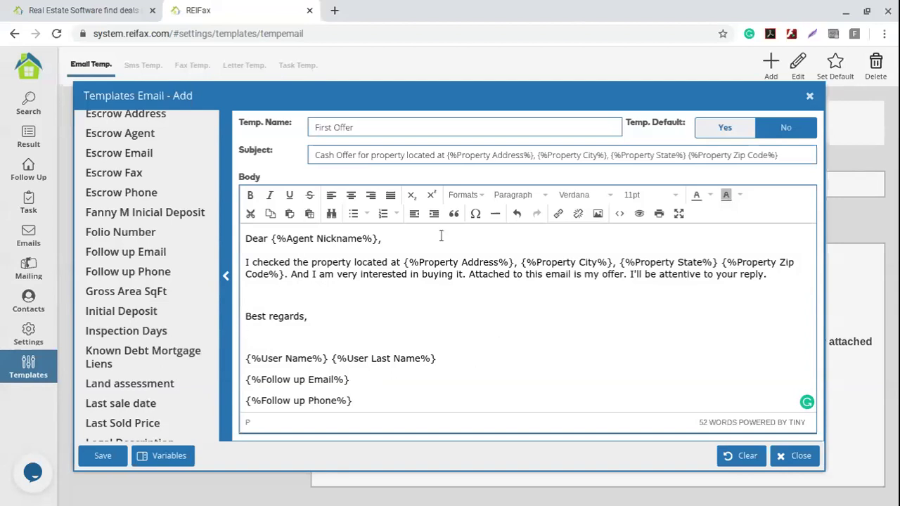
{"action": "left_click", "coordinate": [334, 10]}
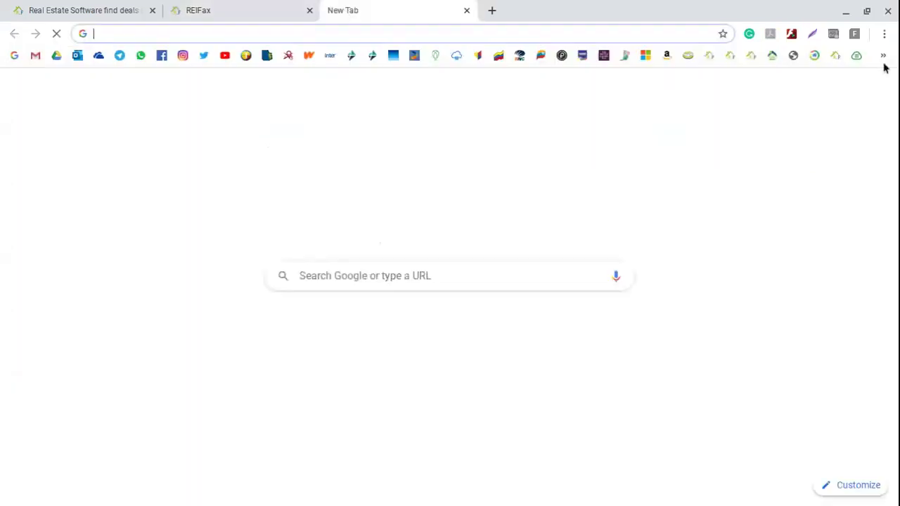
- Load postimages.org and upload the acme.png logo
{"action": "type", "text": "postimages.org"}
{"action": "key", "text": "Return"}
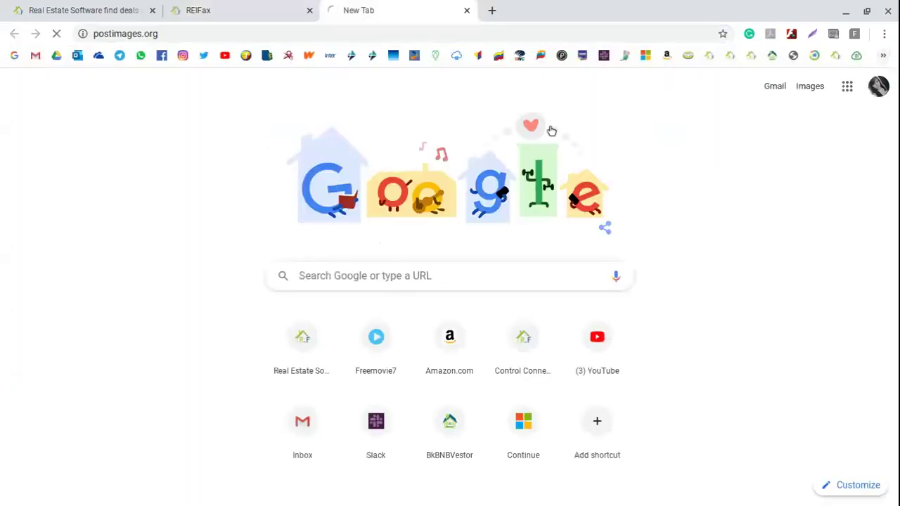
{"action": "left_click", "coordinate": [162, 33]}
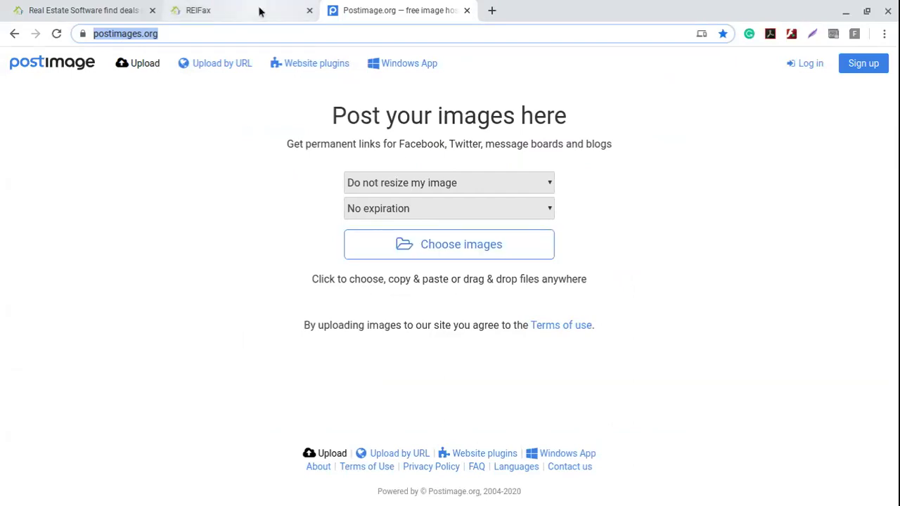
{"action": "left_click", "coordinate": [462, 251]}
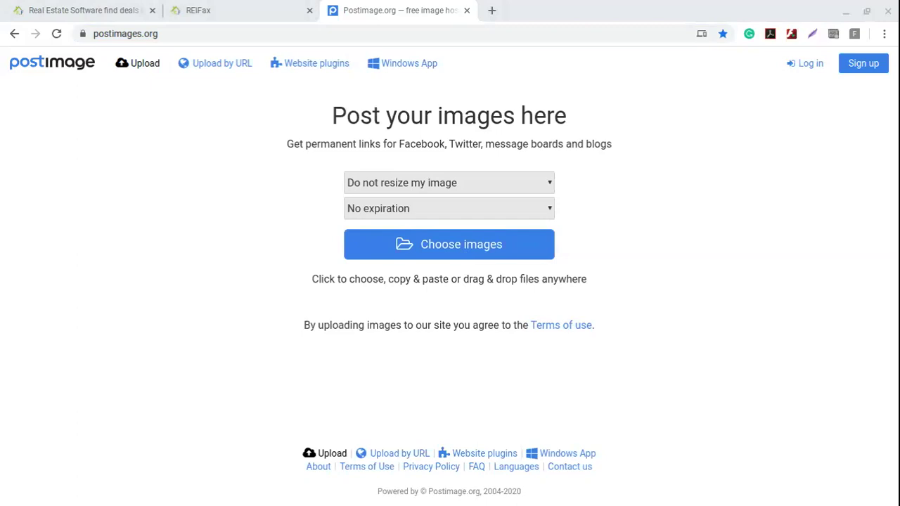
{"action": "left_click", "coordinate": [567, 371]}
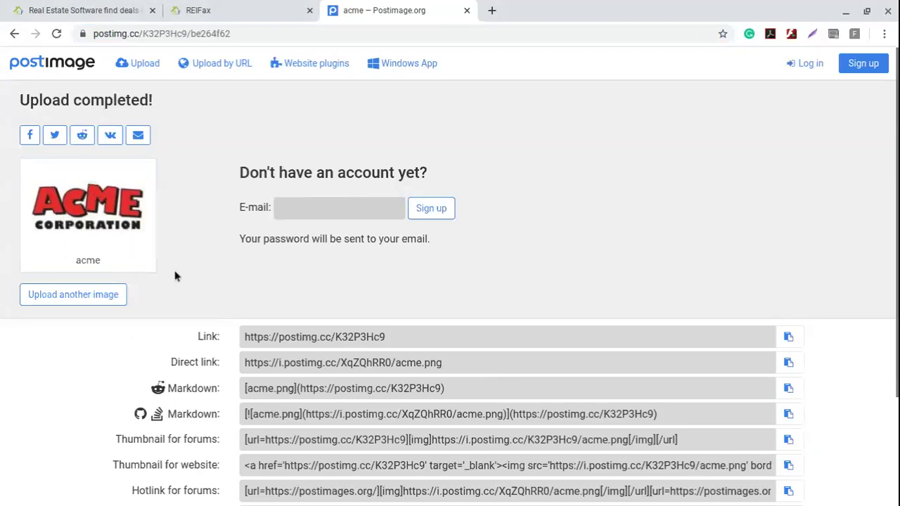
- Copy the logo's Direct link and return to the ReiFax template
{"action": "left_click_drag", "start_coordinate": [23, 100], "coordinate": [155, 103]}
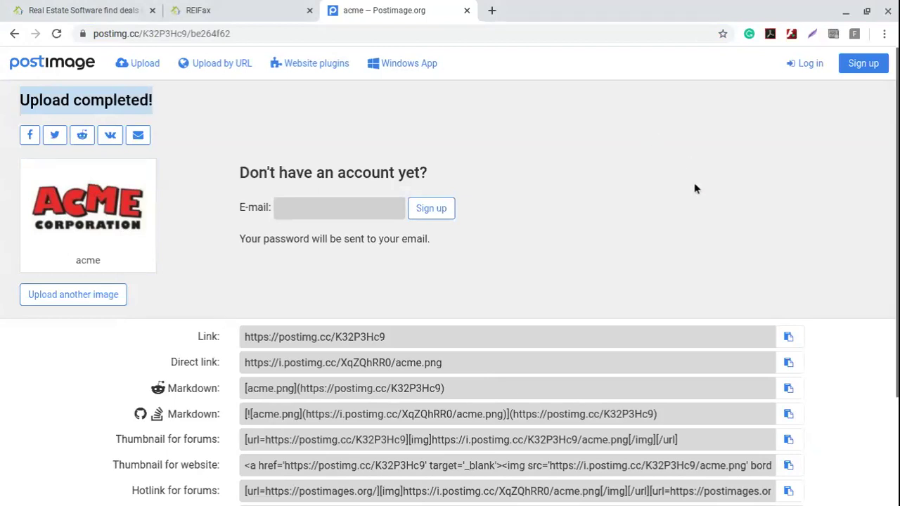
{"action": "scroll", "coordinate": [703, 180], "scroll_direction": "down", "scroll_amount": 3}
{"action": "left_click_drag", "start_coordinate": [171, 263], "coordinate": [224, 265]}
{"action": "left_click", "coordinate": [457, 267]}
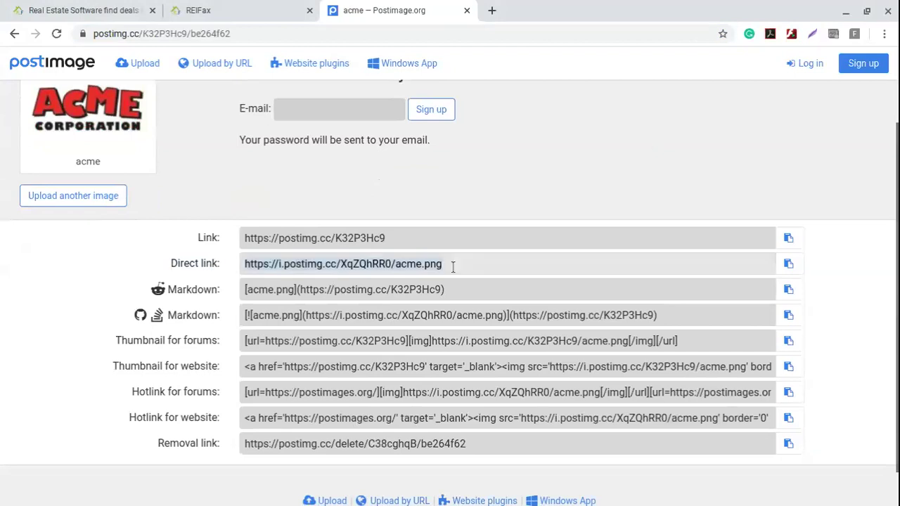
{"action": "left_click", "coordinate": [231, 259]}
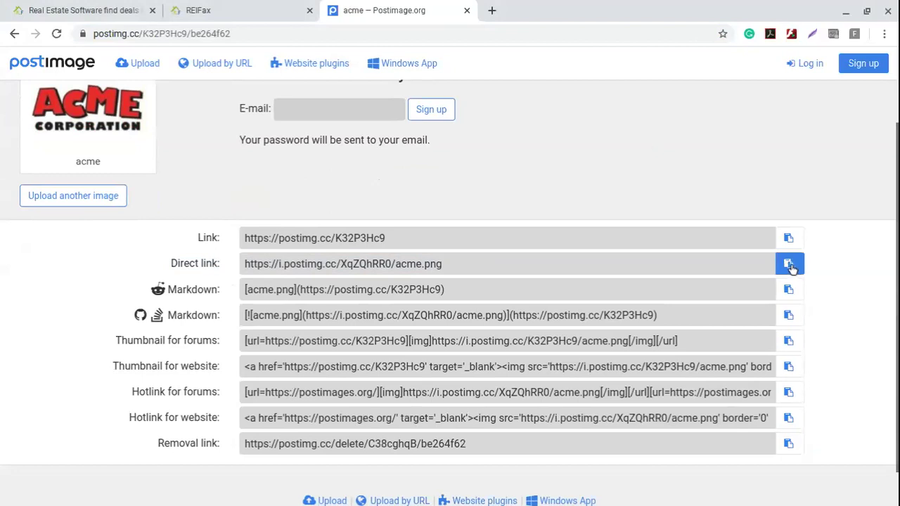
{"action": "left_click", "coordinate": [791, 267]}
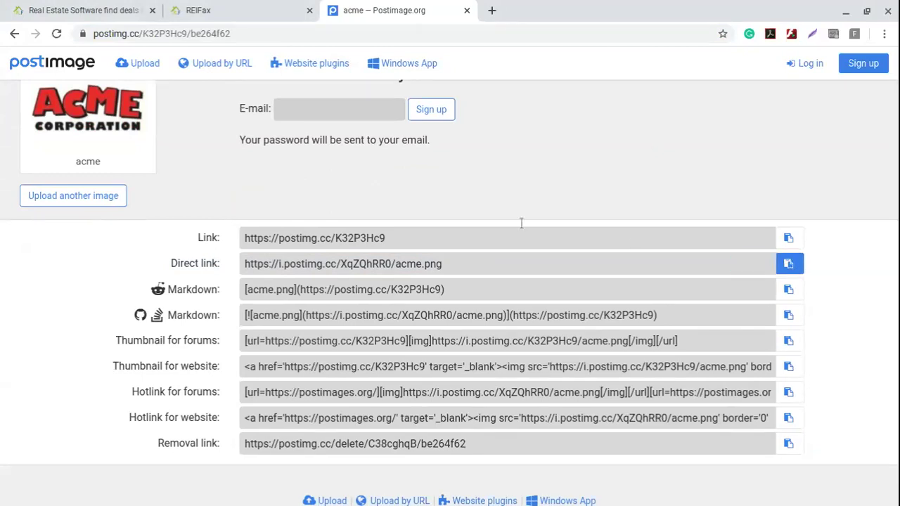
{"action": "left_click", "coordinate": [238, 9]}
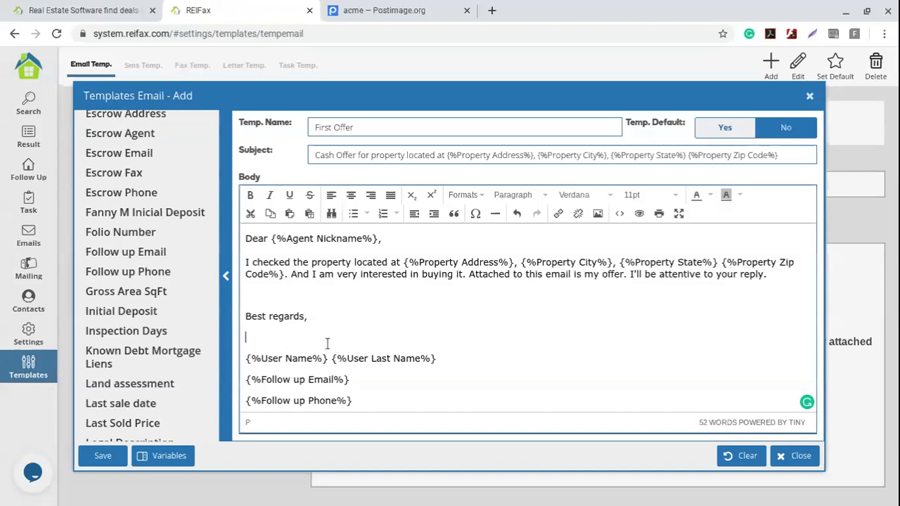
- Insert the ACME logo using the pasted direct link as source and description
{"action": "left_click", "coordinate": [599, 214]}
{"action": "left_click", "coordinate": [598, 215]}
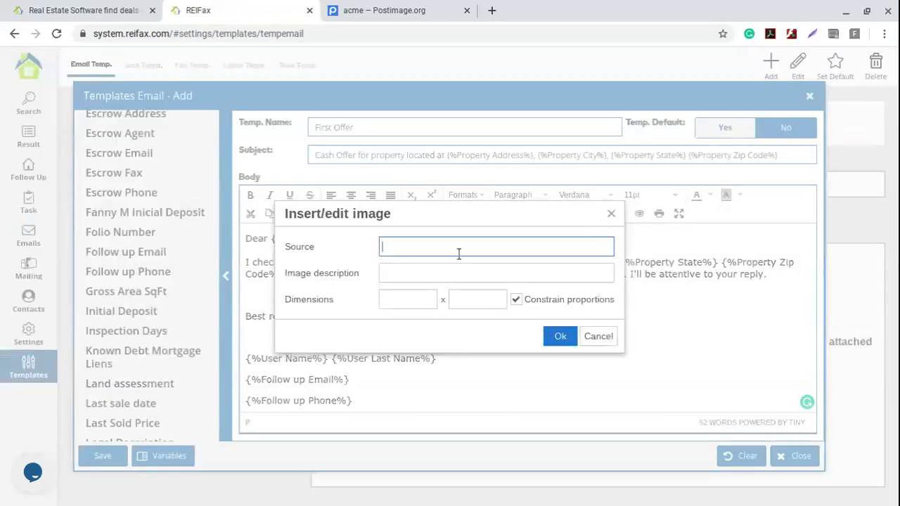
{"action": "key", "text": "ctrl+v"}
{"action": "left_click", "coordinate": [435, 269]}
{"action": "key", "text": "ctrl+v"}
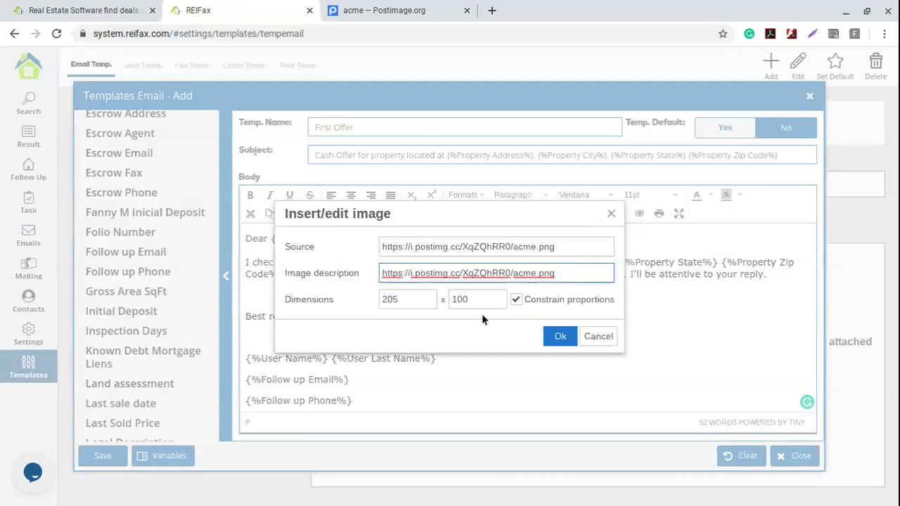
{"action": "left_click", "coordinate": [561, 337]}
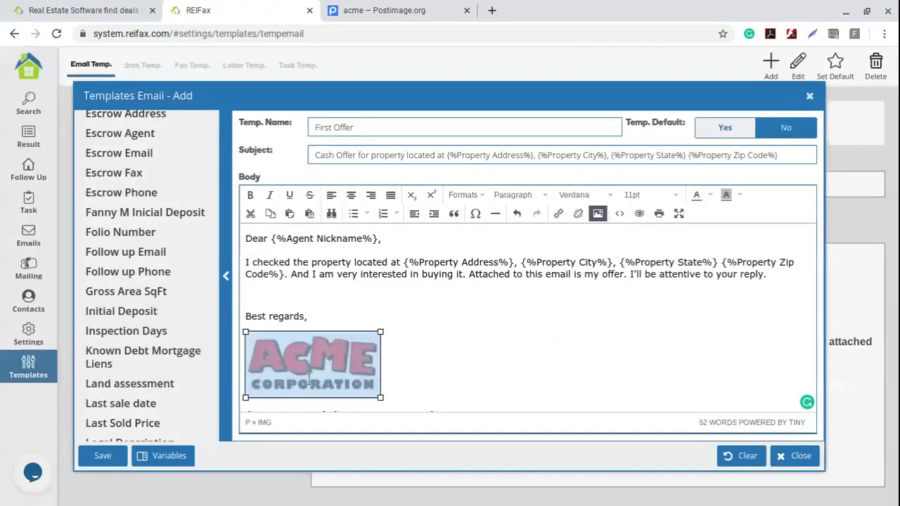
{"action": "left_click", "coordinate": [368, 310]}
- Enlarge the ACME logo to about 245x120
{"action": "scroll", "coordinate": [455, 315], "scroll_direction": "down", "scroll_amount": 1}
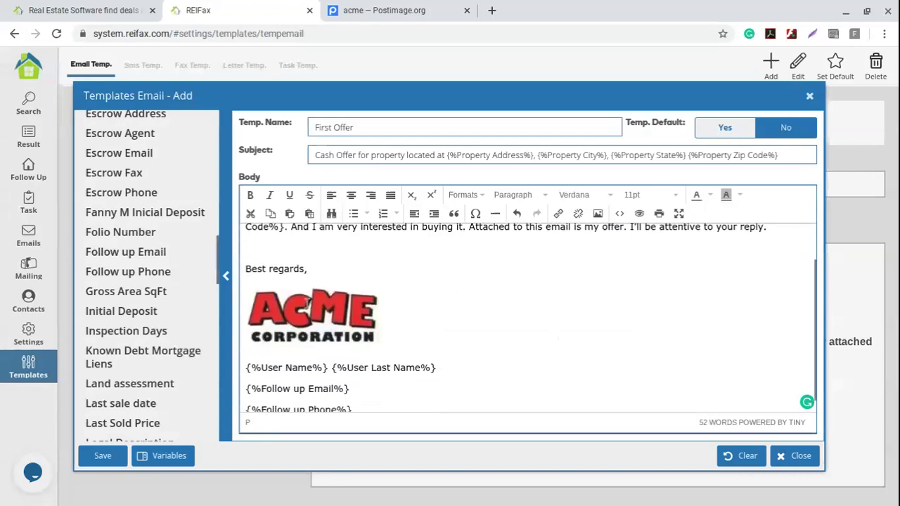
{"action": "left_click", "coordinate": [383, 346]}
{"action": "left_click_drag", "start_coordinate": [381, 350], "coordinate": [417, 368]}
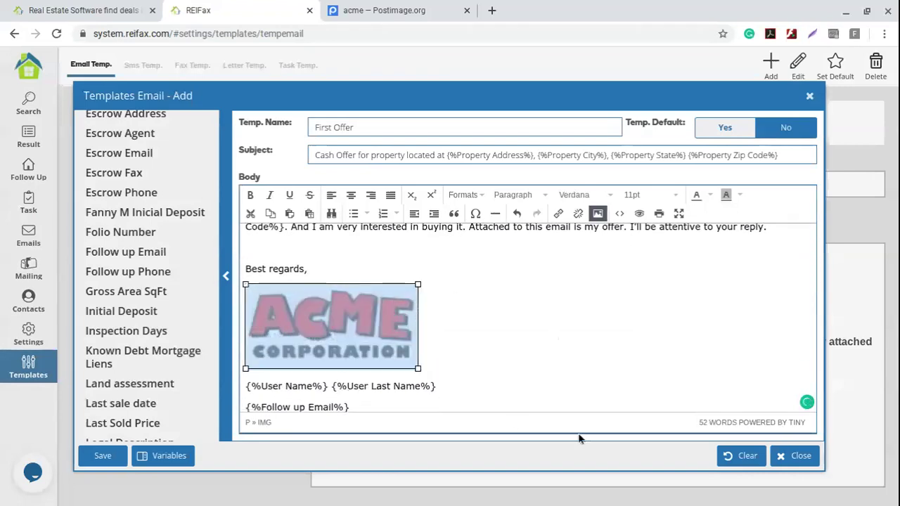
{"action": "left_click", "coordinate": [471, 351]}
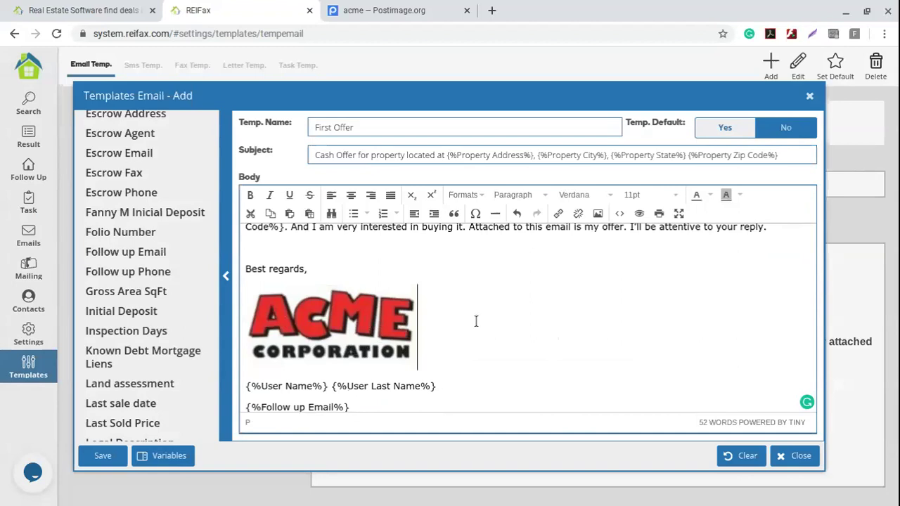
- Check the subject and the 'First Offer' name, then save the template
{"action": "scroll", "coordinate": [475, 321], "scroll_direction": "down", "scroll_amount": 2}
{"action": "scroll", "coordinate": [476, 322], "scroll_direction": "up", "scroll_amount": 2}
{"action": "scroll", "coordinate": [476, 321], "scroll_direction": "up", "scroll_amount": 1}
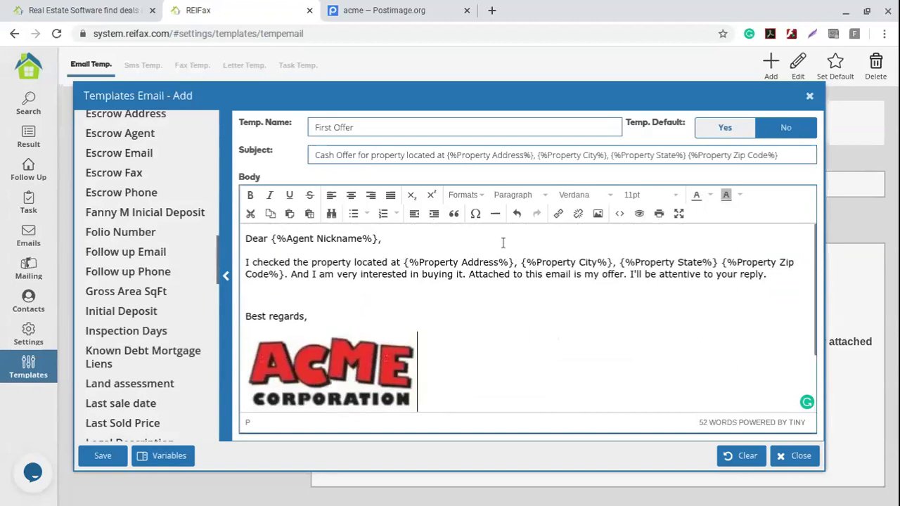
{"action": "left_click_drag", "start_coordinate": [316, 154], "coordinate": [525, 155]}
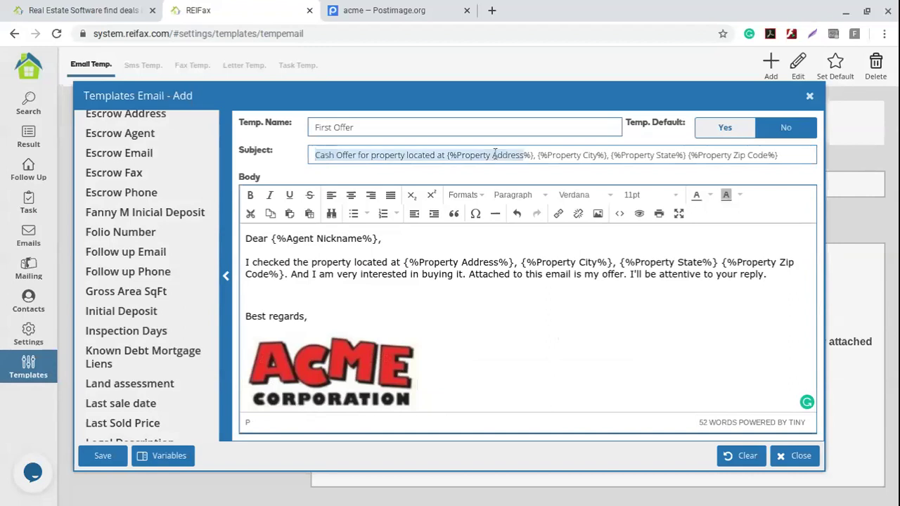
{"action": "left_click", "coordinate": [363, 127]}
{"action": "left_click_drag", "start_coordinate": [364, 127], "coordinate": [281, 129]}
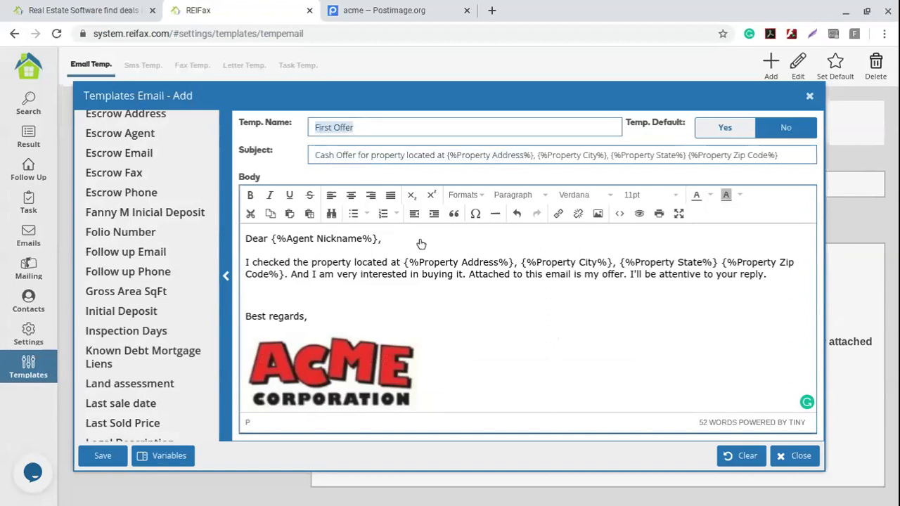
{"action": "left_click", "coordinate": [103, 459]}
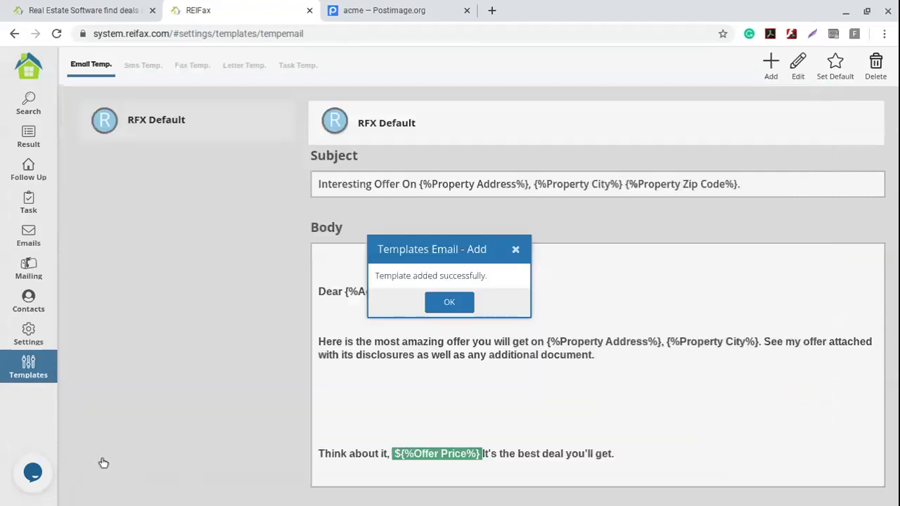
- Dismiss the success message, select First Offer in the list and set it as default
{"action": "left_click", "coordinate": [449, 303]}
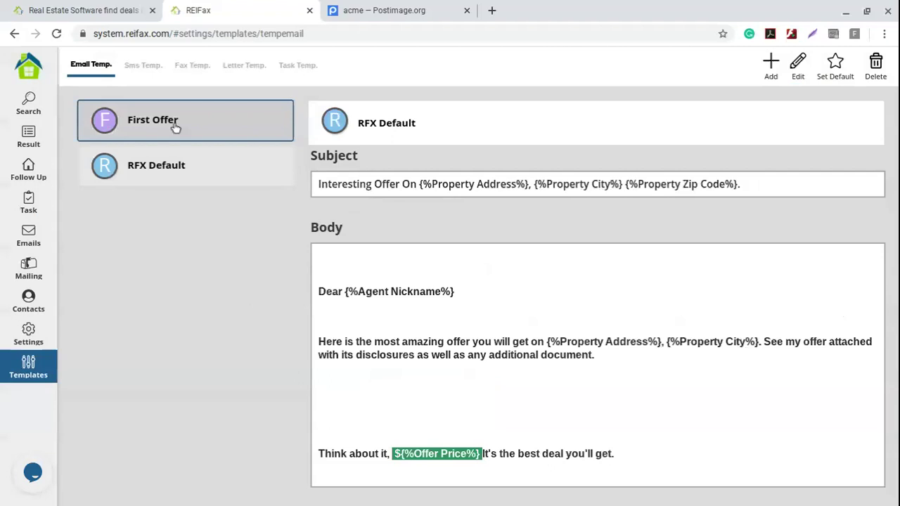
{"action": "left_click", "coordinate": [259, 127]}
{"action": "left_click", "coordinate": [837, 62]}
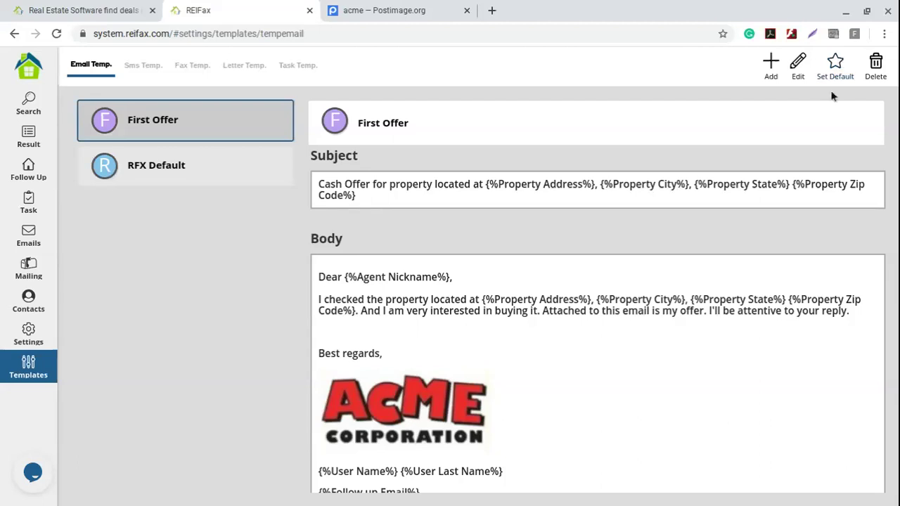
{"action": "left_click", "coordinate": [837, 63]}
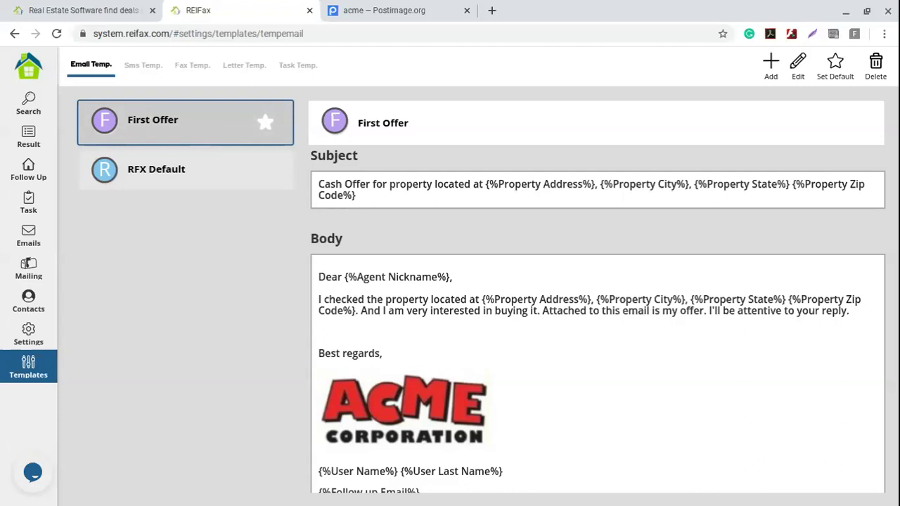
- Add a new template named 'Follow up on on offer' and paste the 'Did you receive my offer' subject
{"action": "left_click", "coordinate": [772, 63]}
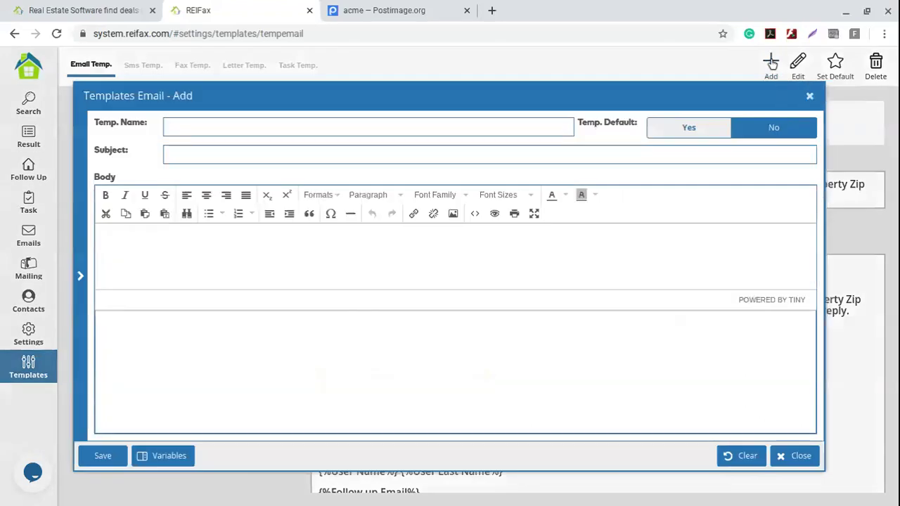
{"action": "left_click", "coordinate": [245, 123]}
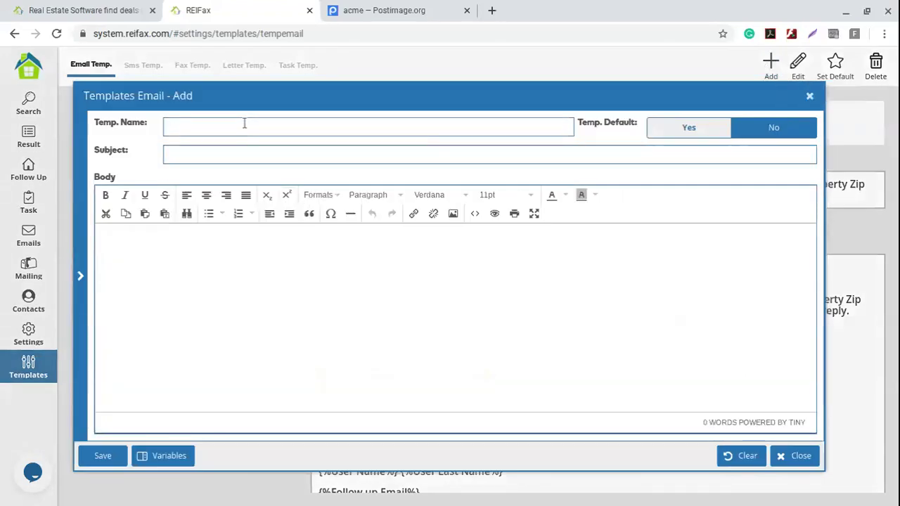
{"action": "type", "text": "Follow"}
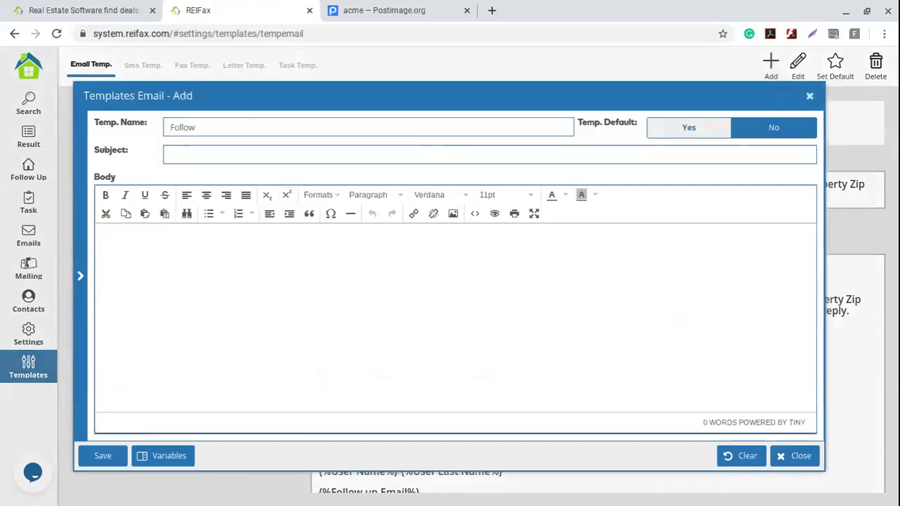
{"action": "type", "text": " up on o"}
{"action": "type", "text": "n offer"}
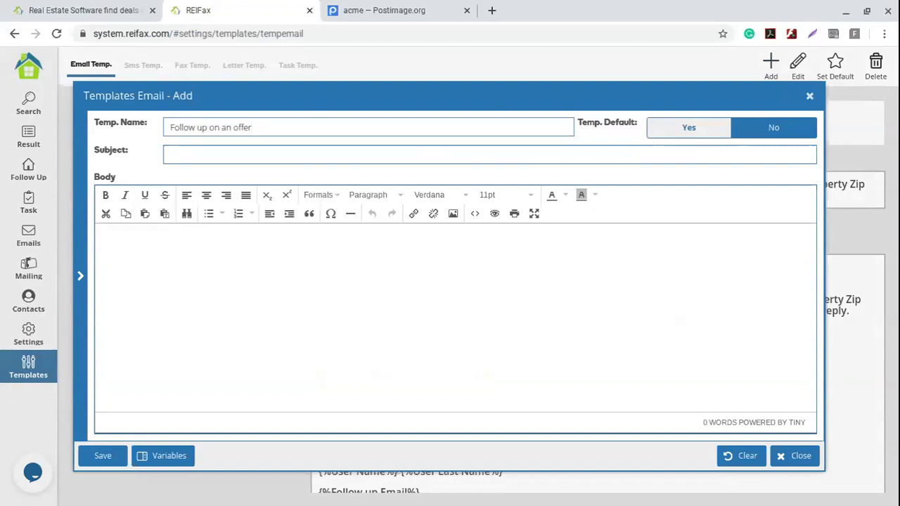
{"action": "left_click", "coordinate": [191, 152]}
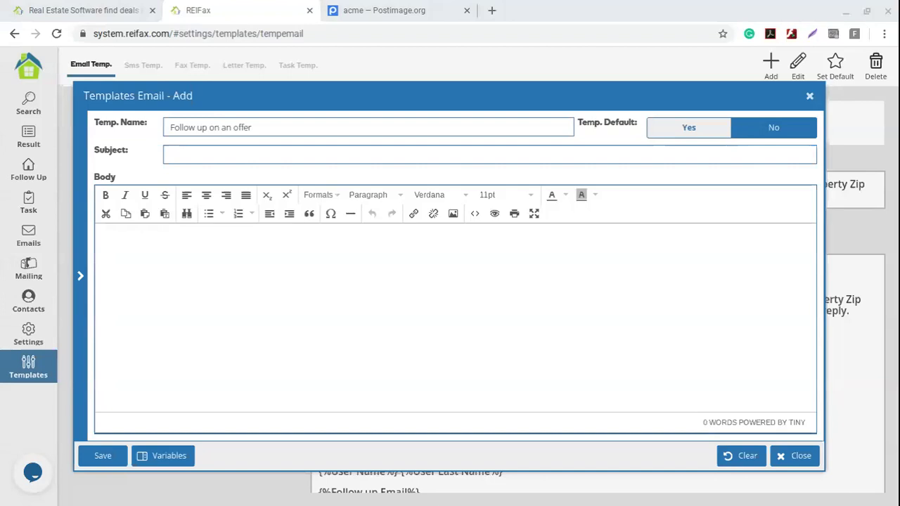
{"action": "key", "text": "ctrl+v"}
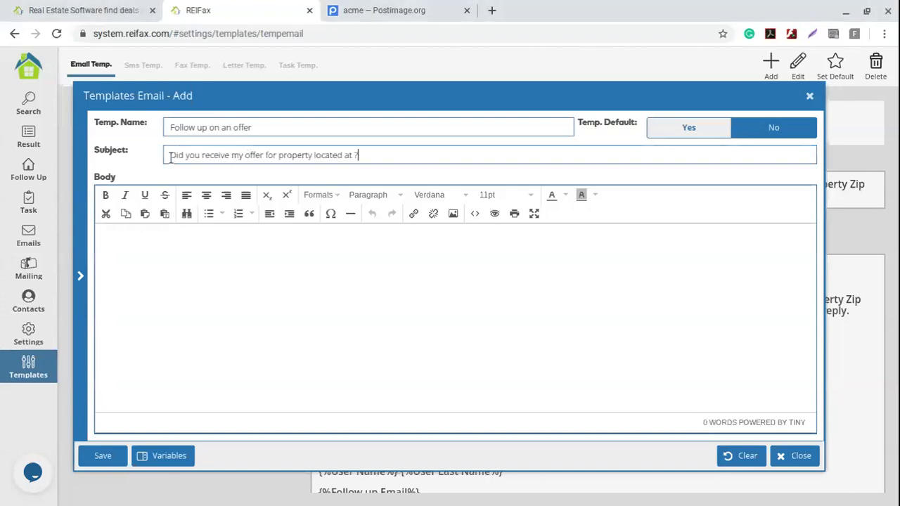
{"action": "left_click_drag", "start_coordinate": [169, 156], "coordinate": [359, 154]}
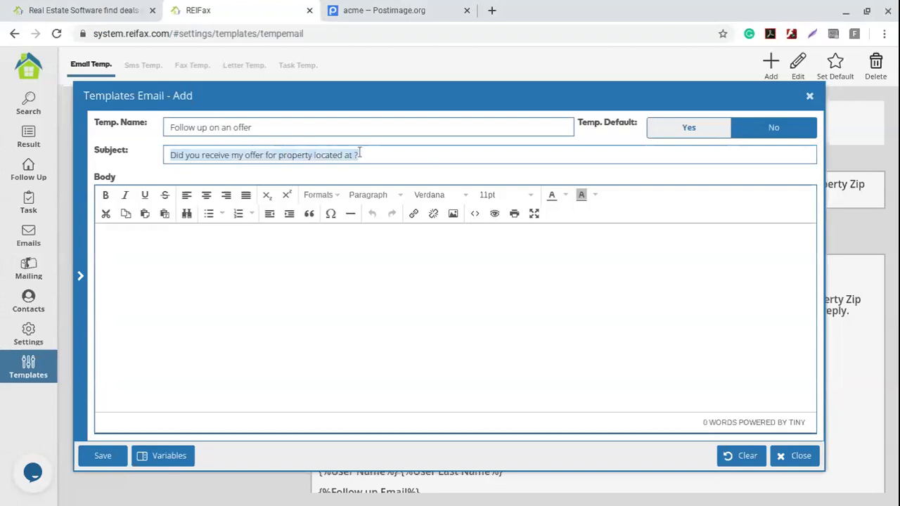
{"action": "left_click", "coordinate": [354, 155]}
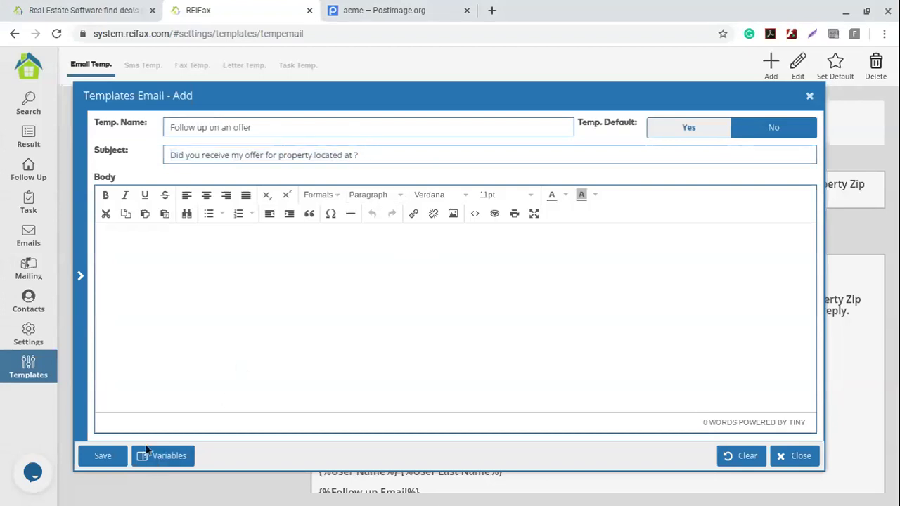
- Insert the Property Address, City, State and Zip Code variables into the subject
{"action": "left_click", "coordinate": [170, 458]}
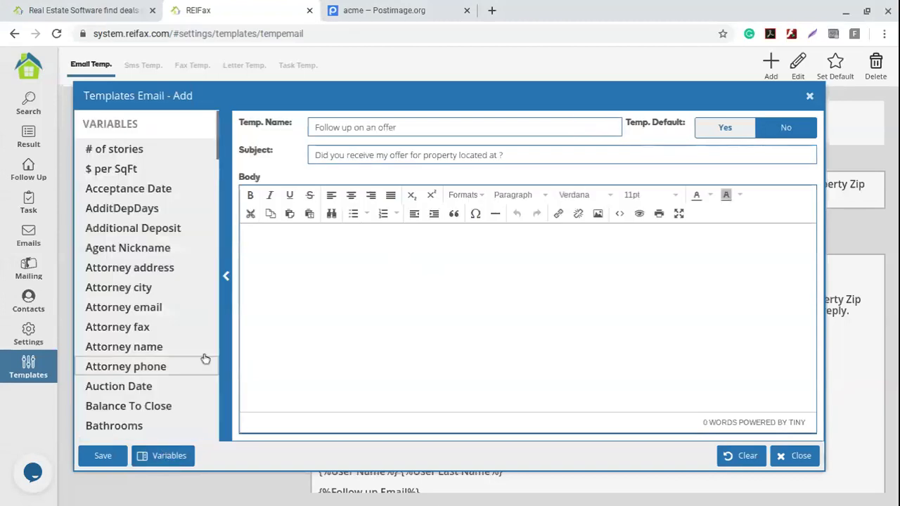
{"action": "scroll", "coordinate": [144, 344], "scroll_direction": "down", "scroll_amount": 20}
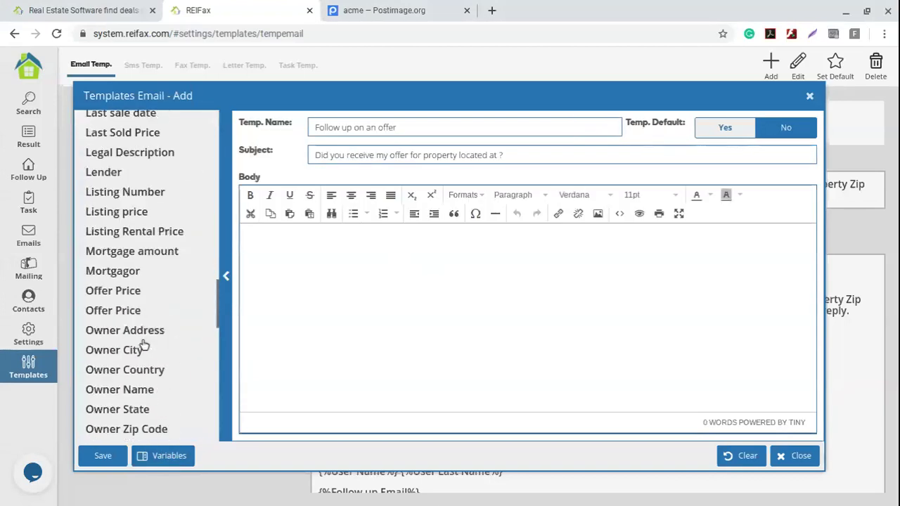
{"action": "scroll", "coordinate": [143, 345], "scroll_direction": "down", "scroll_amount": 5}
{"action": "scroll", "coordinate": [143, 345], "scroll_direction": "up", "scroll_amount": 4}
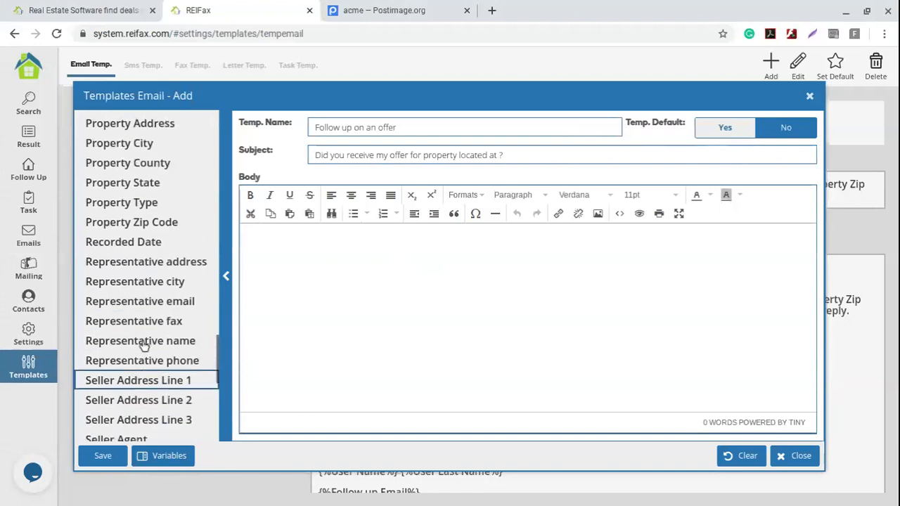
{"action": "scroll", "coordinate": [144, 338], "scroll_direction": "up", "scroll_amount": 1}
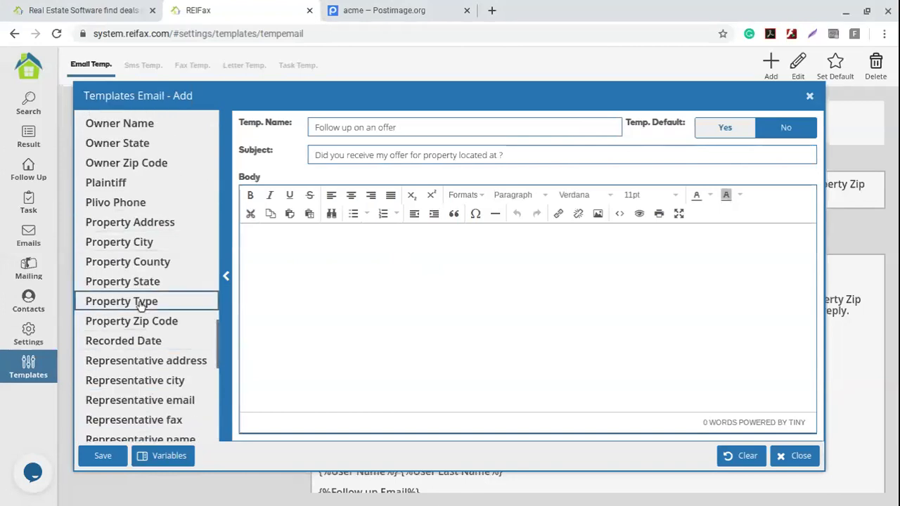
{"action": "double_click", "coordinate": [159, 224]}
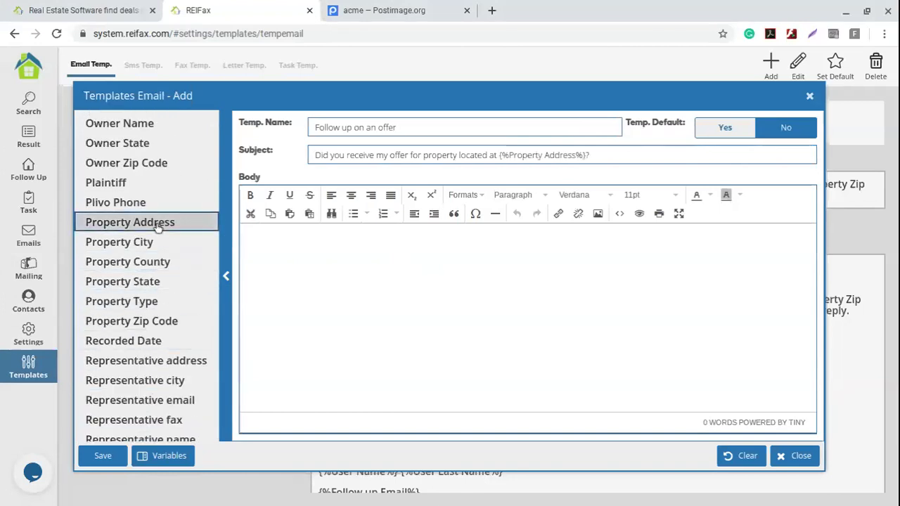
{"action": "double_click", "coordinate": [163, 251]}
{"action": "double_click", "coordinate": [169, 282]}
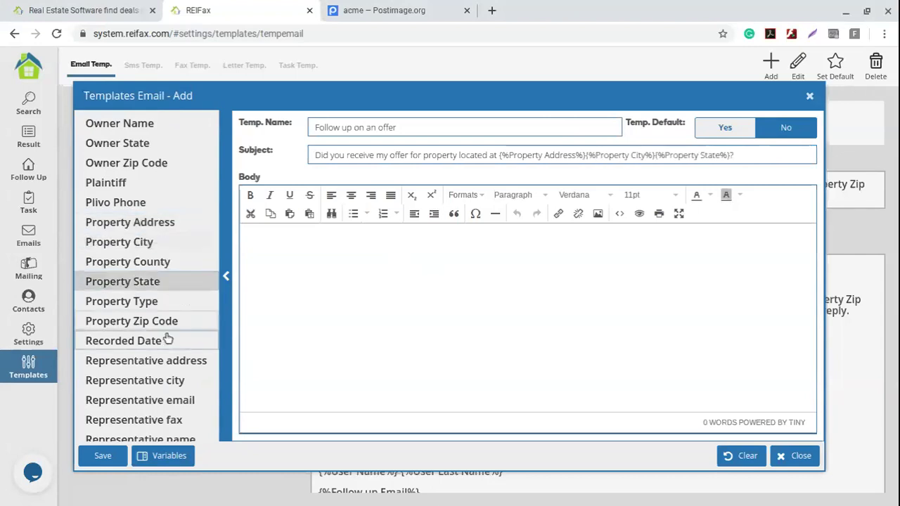
{"action": "double_click", "coordinate": [167, 323]}
- Separate the subject's address, city, state and zip variables with commas and a space
{"action": "left_click", "coordinate": [586, 156]}
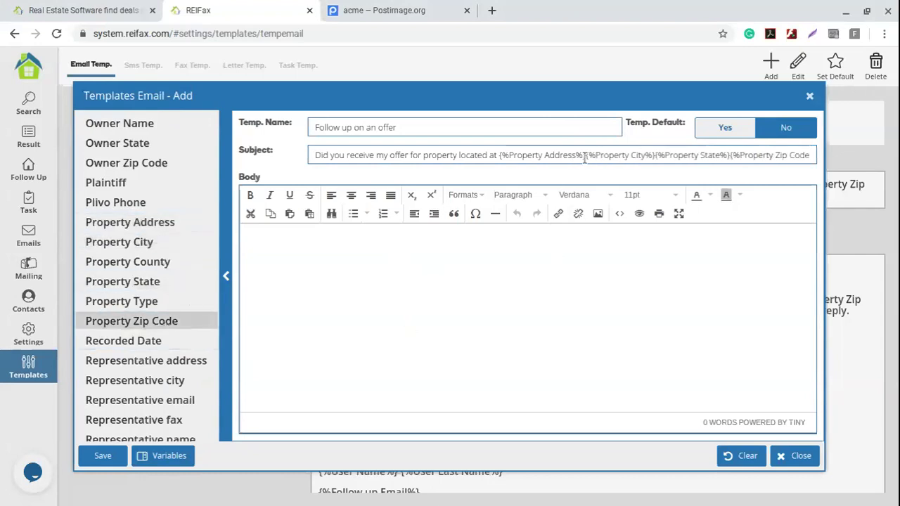
{"action": "type", "text": ","}
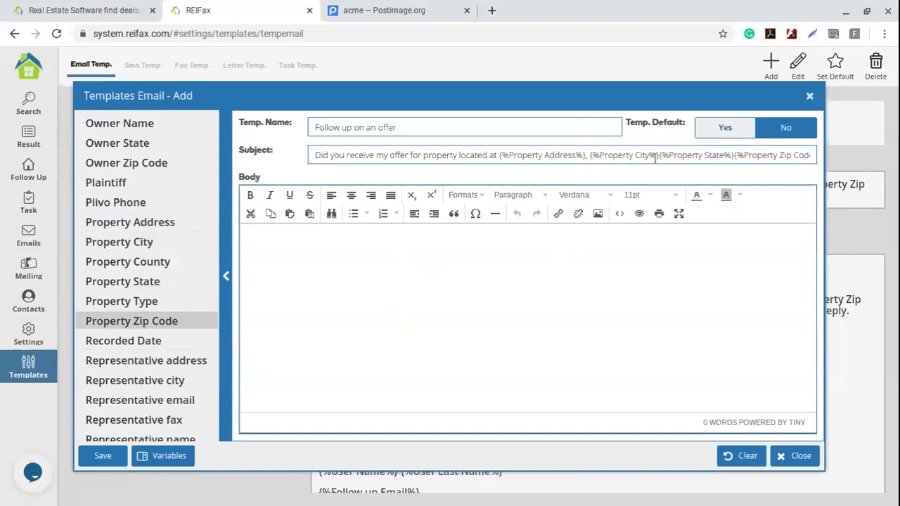
{"action": "left_click", "coordinate": [659, 155]}
{"action": "left_click", "coordinate": [736, 155]}
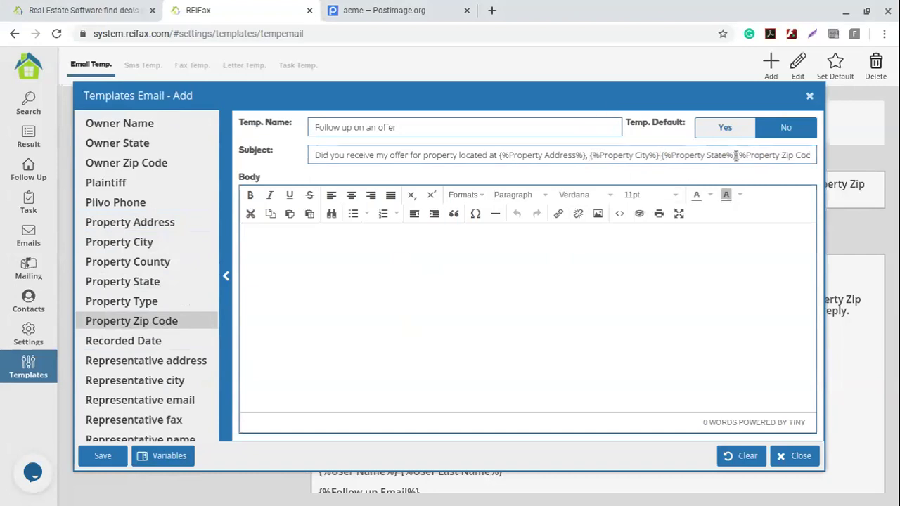
{"action": "left_click", "coordinate": [661, 155]}
{"action": "type", "text": ","}
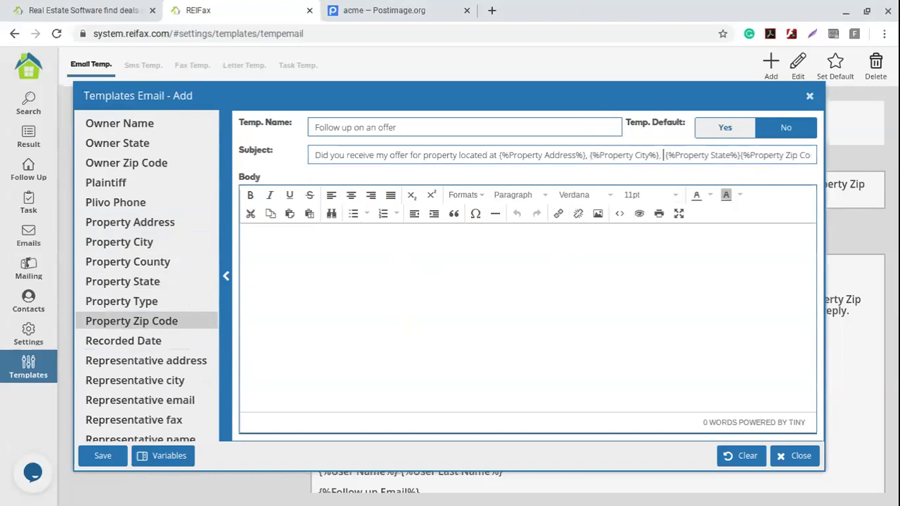
{"action": "left_click", "coordinate": [739, 155]}
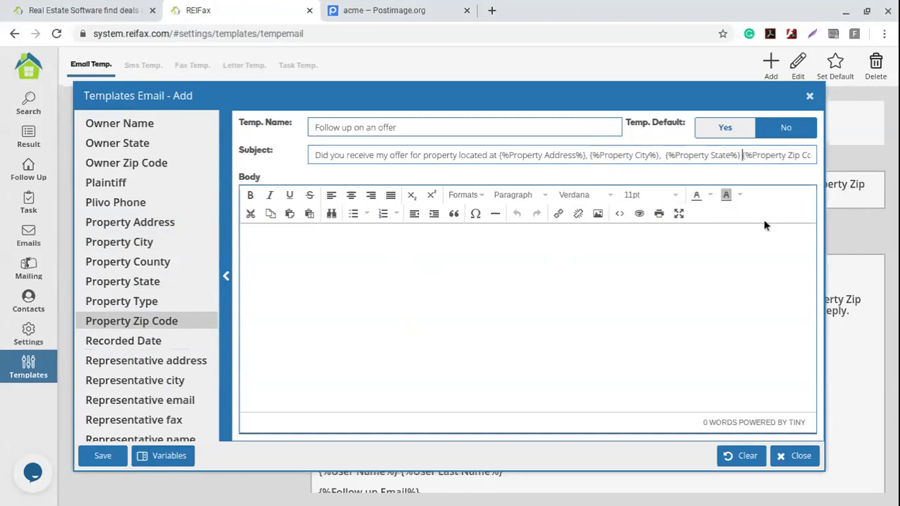
{"action": "left_click", "coordinate": [811, 155]}
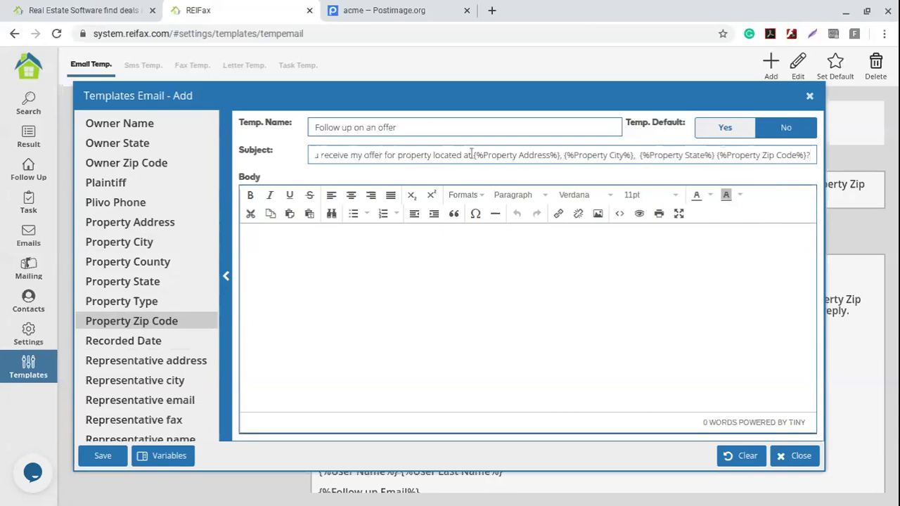
{"action": "left_click_drag", "start_coordinate": [474, 155], "coordinate": [765, 160]}
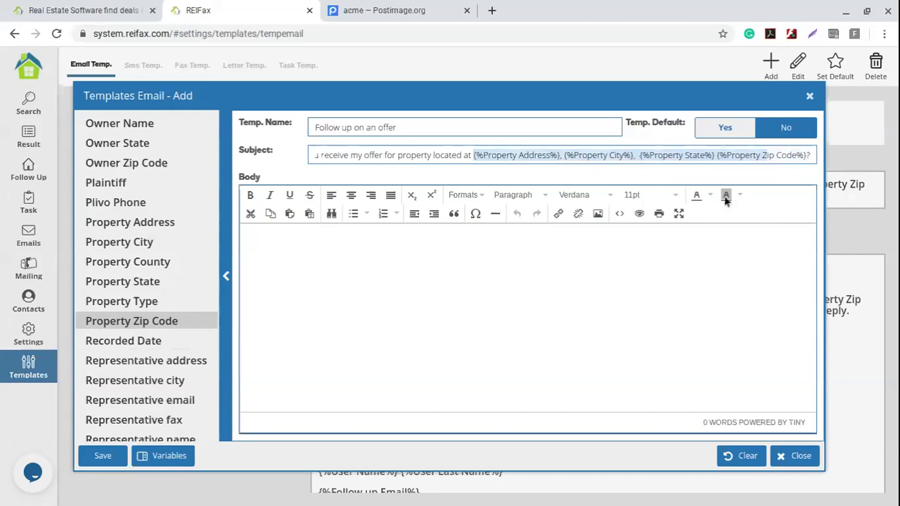
{"action": "left_click", "coordinate": [323, 268]}
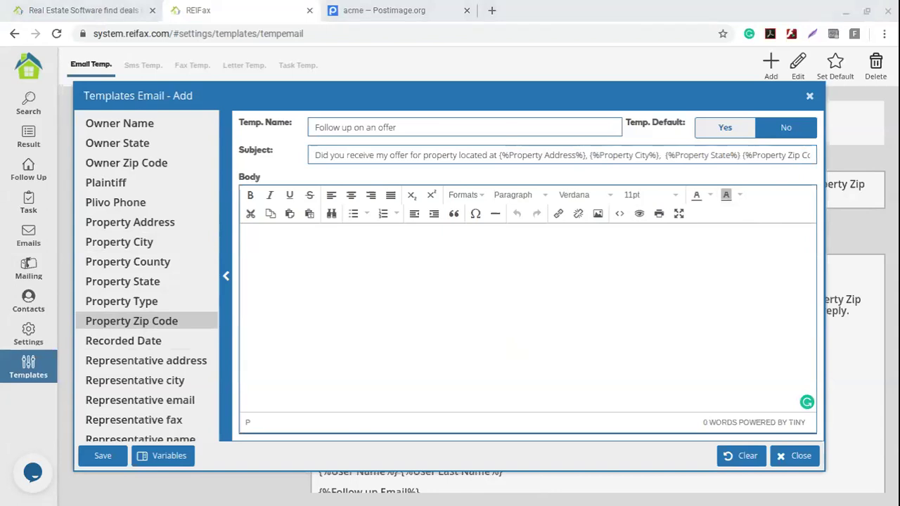
- Paste the prepared follow-up letter into the empty email body
{"action": "left_click", "coordinate": [334, 236]}
{"action": "type", "text": "Dear , Hope this email finds you well!  I sent you a contract with an offer to buy the subject property. Have you had the opportunity to review it? Let me know your thoughts on this matter.  I'll be attentive to your reply. Best regards,"}
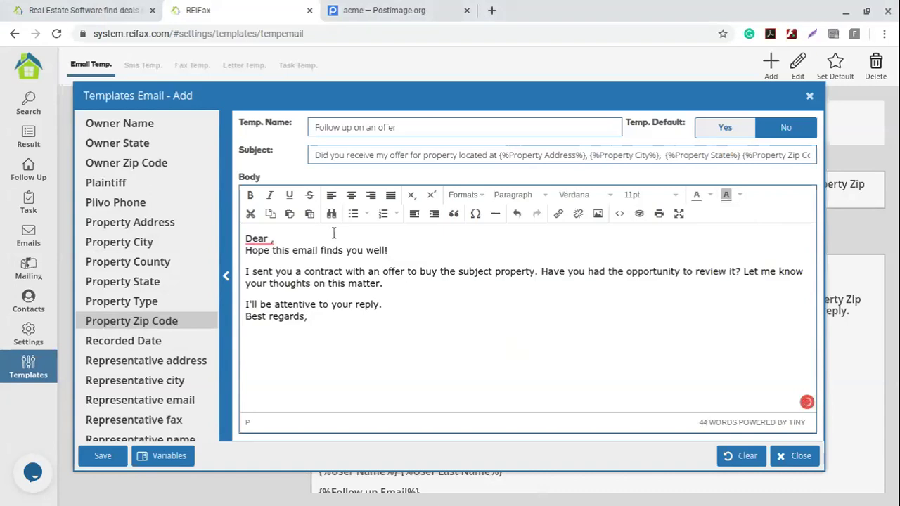
{"action": "left_click", "coordinate": [278, 240]}
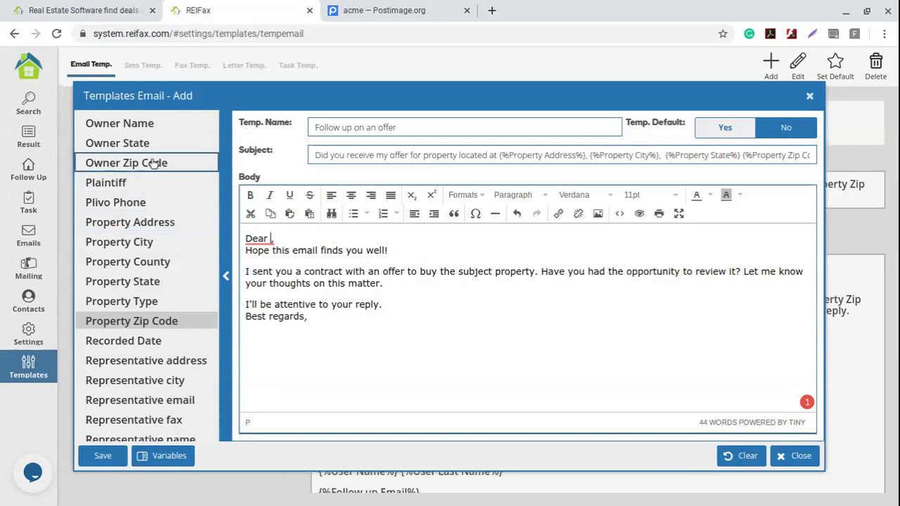
- Try the Owner Name and Attorney name variables in the greeting, then remove both
{"action": "scroll", "coordinate": [112, 177], "scroll_direction": "up", "scroll_amount": 1}
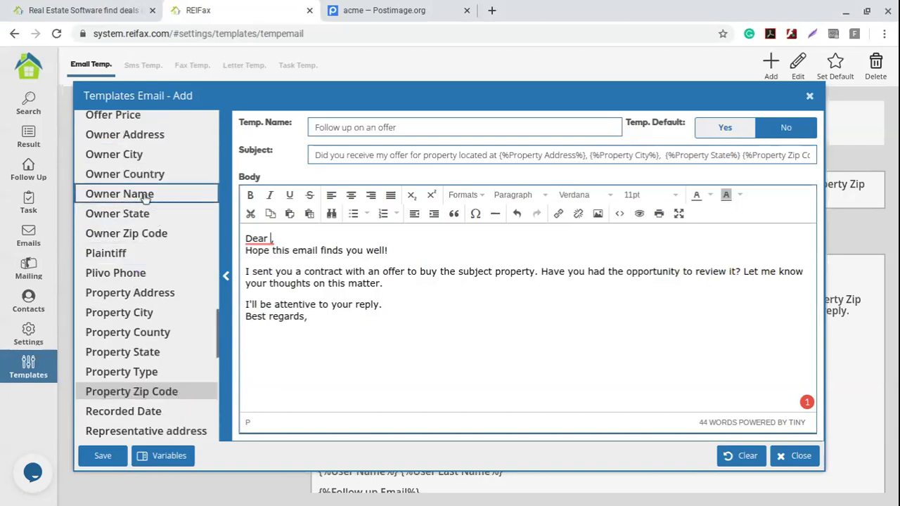
{"action": "left_click", "coordinate": [149, 196]}
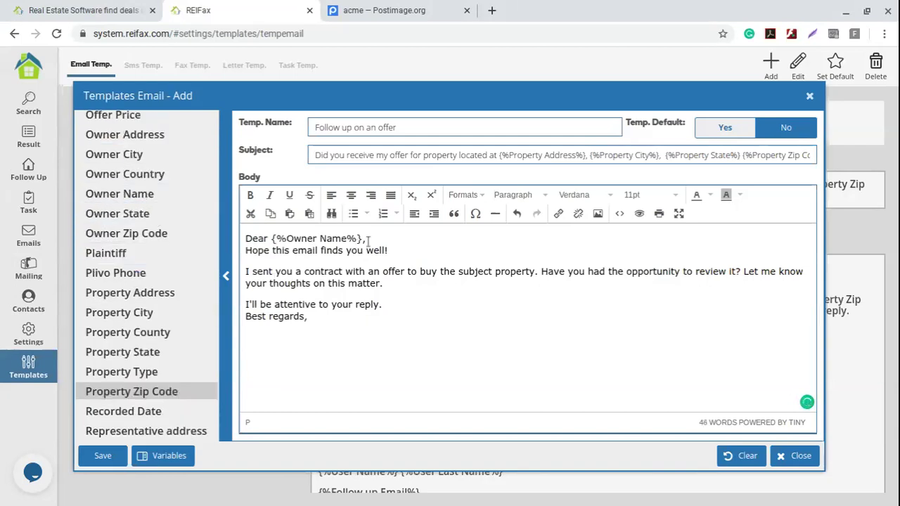
{"action": "left_click_drag", "start_coordinate": [364, 238], "coordinate": [278, 239]}
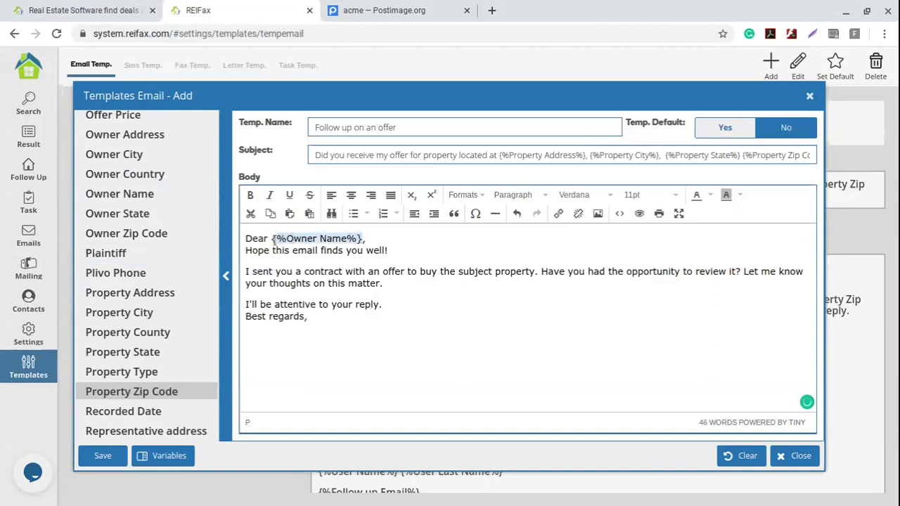
{"action": "key", "text": "BackSpace"}
{"action": "key", "text": "BackSpace"}
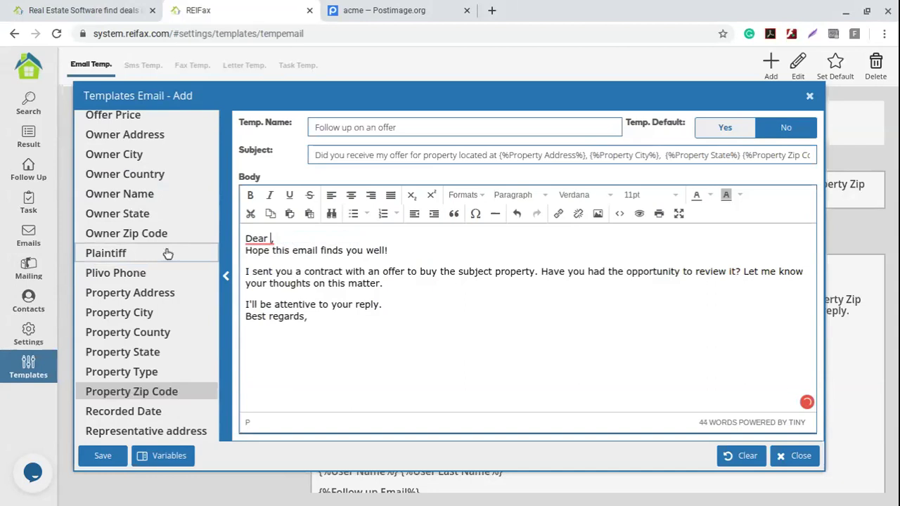
{"action": "scroll", "coordinate": [169, 264], "scroll_direction": "up", "scroll_amount": 8}
{"action": "scroll", "coordinate": [142, 270], "scroll_direction": "up", "scroll_amount": 5}
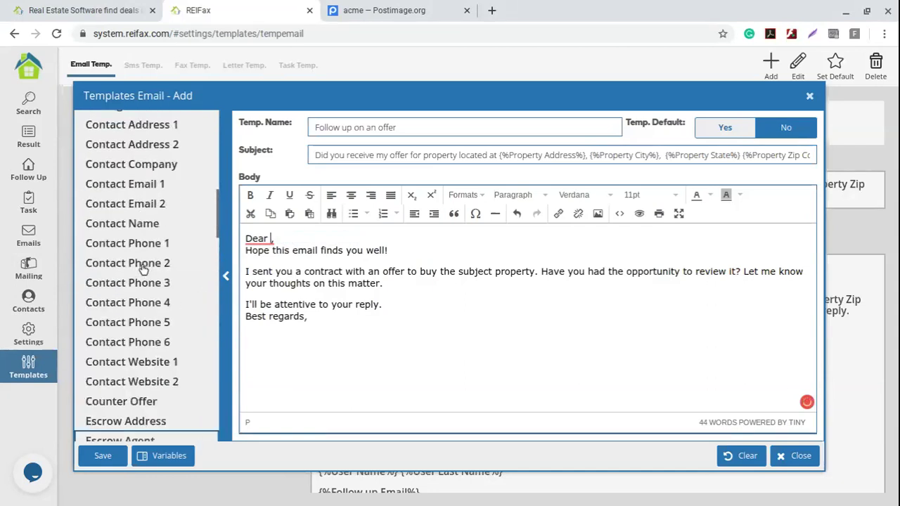
{"action": "scroll", "coordinate": [143, 269], "scroll_direction": "up", "scroll_amount": 5}
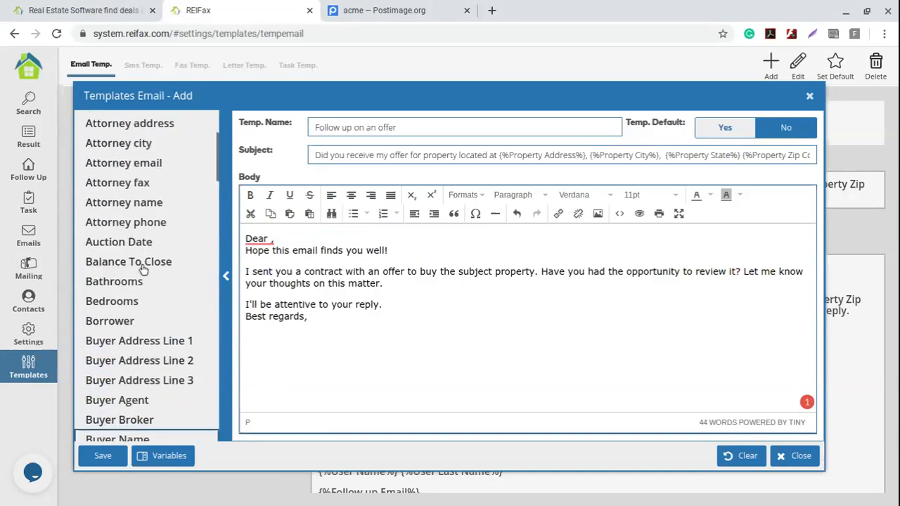
{"action": "left_click", "coordinate": [160, 212]}
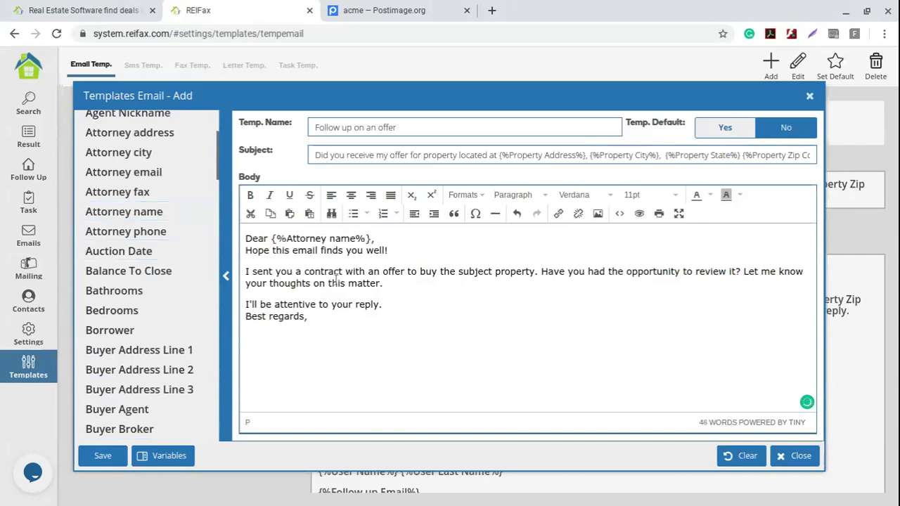
{"action": "left_click_drag", "start_coordinate": [371, 239], "coordinate": [273, 239]}
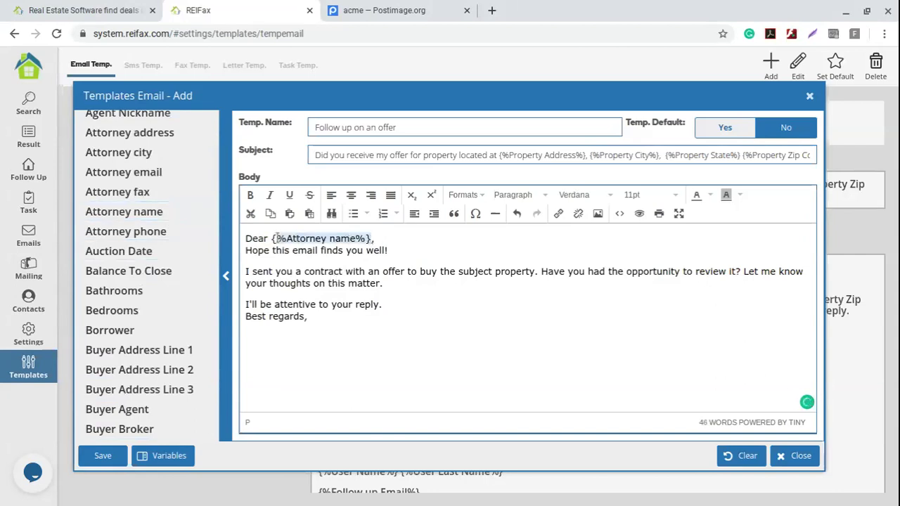
{"action": "key", "text": "ctrl+x"}
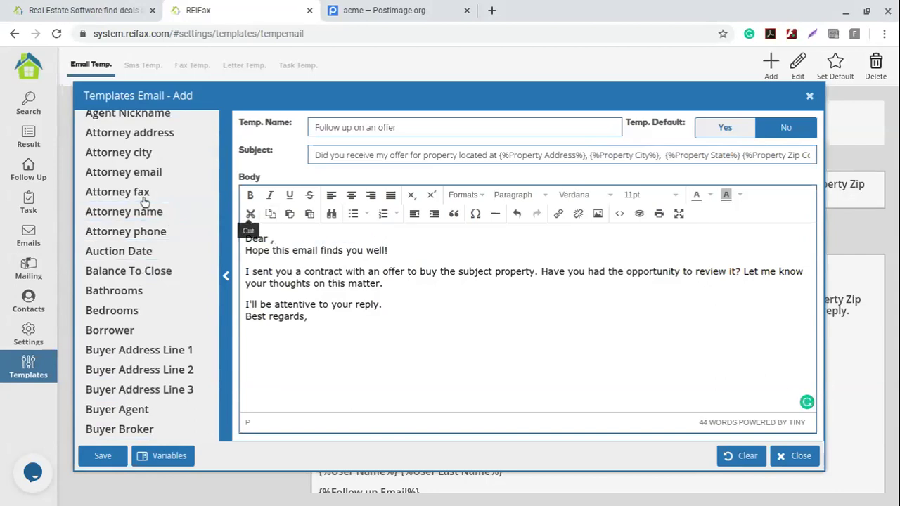
- Greet {%Agent Nickname%} after Dear and add a new line below Best regards
{"action": "scroll", "coordinate": [133, 282], "scroll_direction": "up", "scroll_amount": 2}
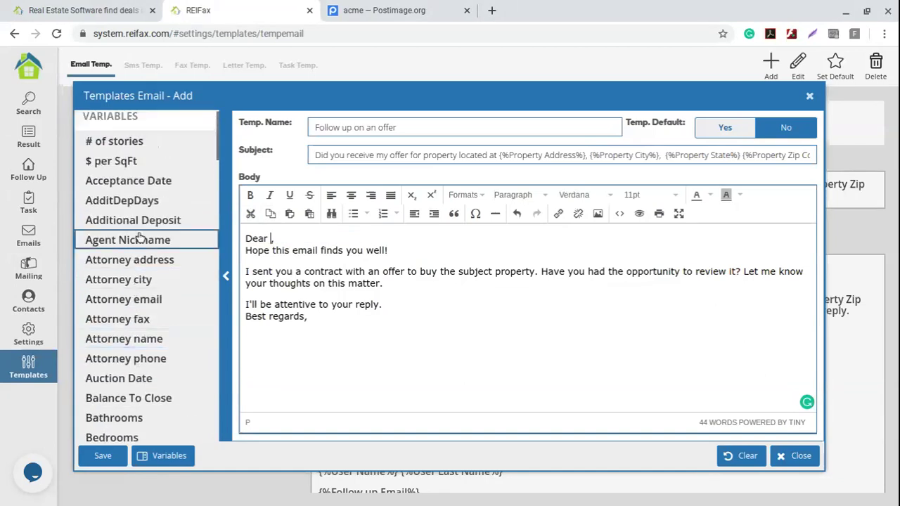
{"action": "left_click", "coordinate": [184, 246]}
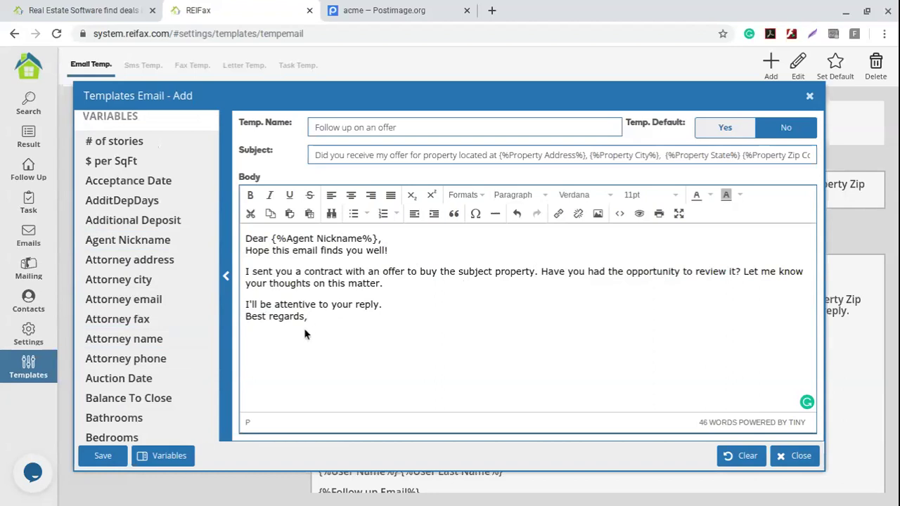
{"action": "key", "text": "Return"}
- Copy the acme.png direct link from Postimage and go back to the ReiFax editor
{"action": "left_click", "coordinate": [380, 10]}
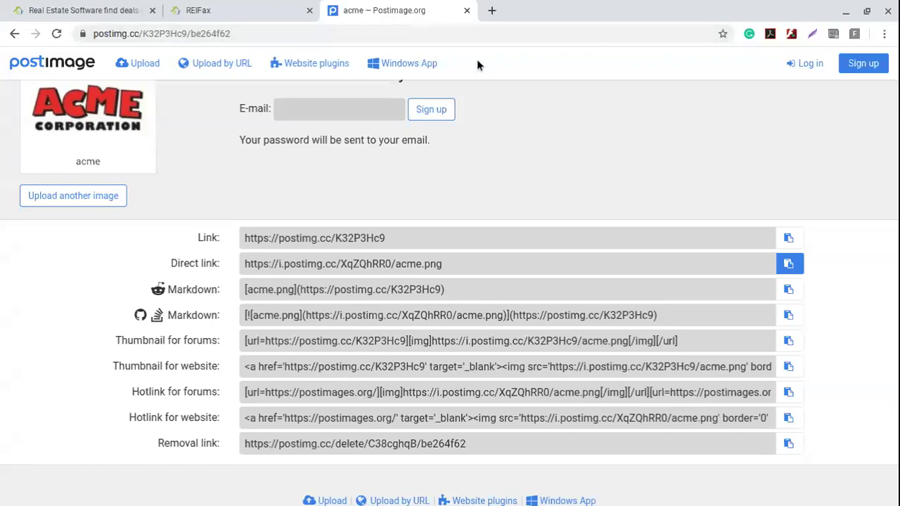
{"action": "left_click", "coordinate": [789, 265]}
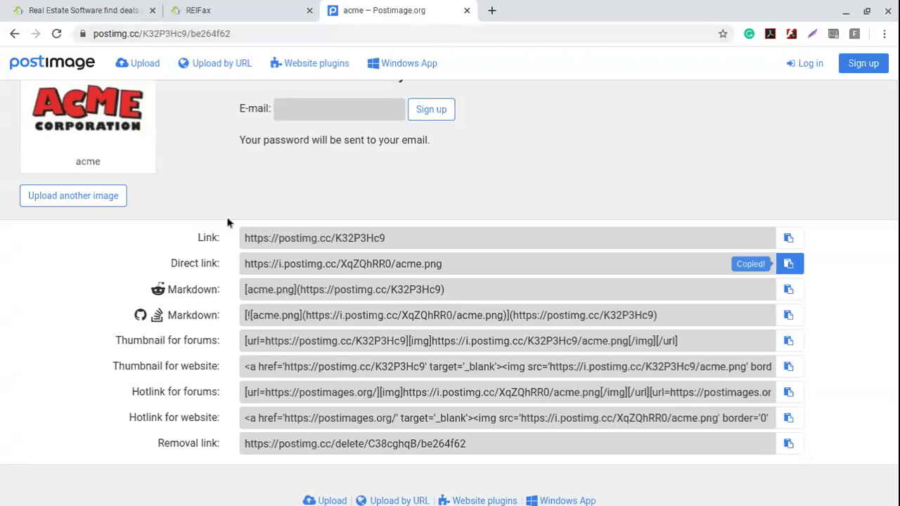
{"action": "scroll", "coordinate": [450, 281], "scroll_direction": "up", "scroll_amount": 2}
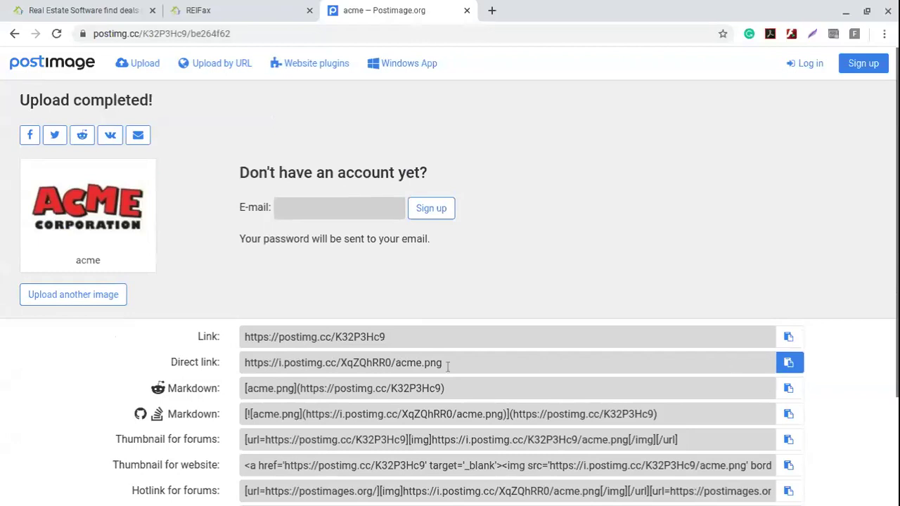
{"action": "left_click_drag", "start_coordinate": [224, 364], "coordinate": [170, 363]}
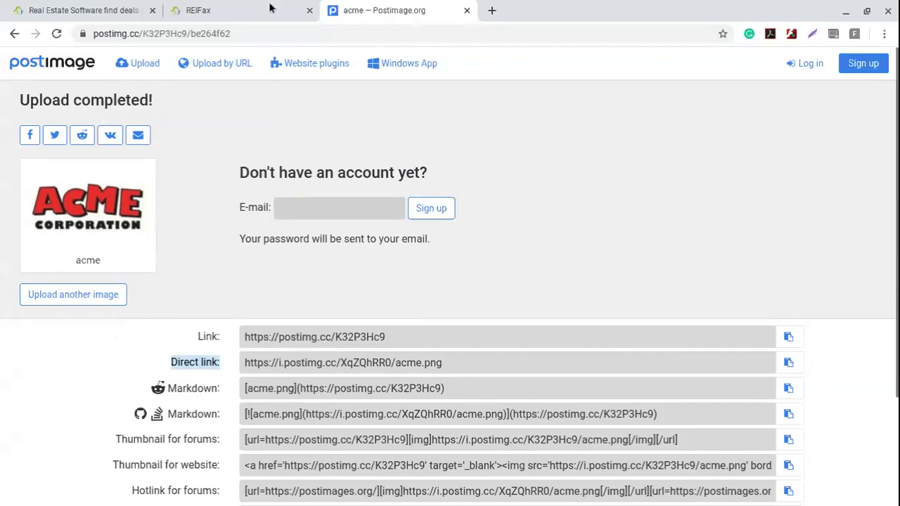
{"action": "left_click", "coordinate": [271, 7]}
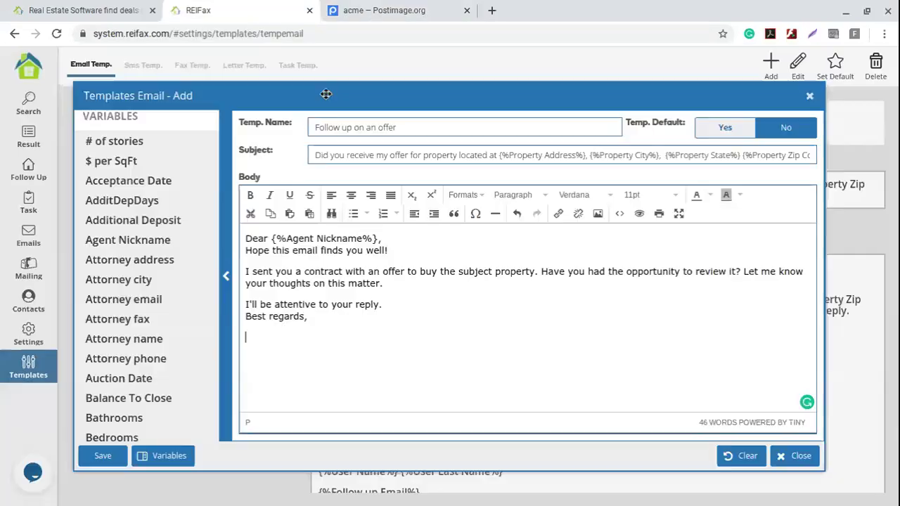
- Insert the ACME logo with the direct link as image source and description
{"action": "left_click", "coordinate": [598, 215]}
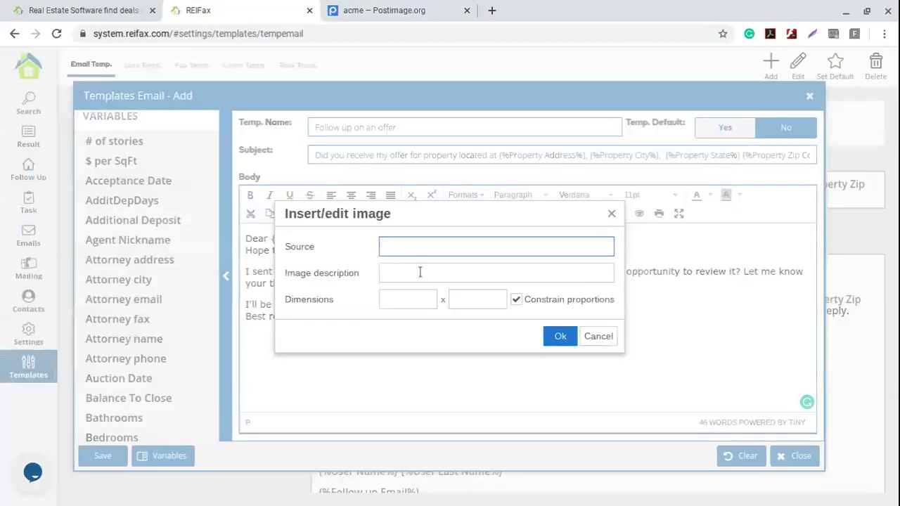
{"action": "key", "text": "ctrl+v"}
{"action": "left_click", "coordinate": [418, 273]}
{"action": "key", "text": "ctrl+v"}
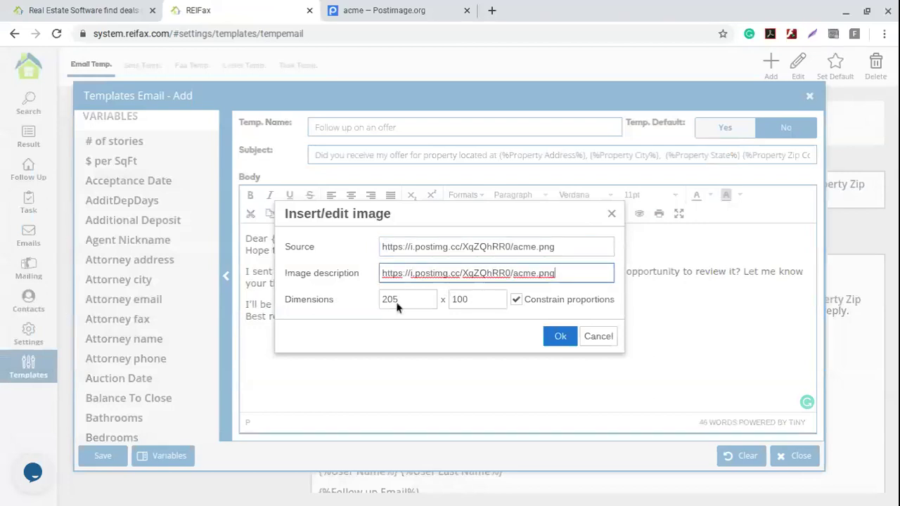
{"action": "left_click", "coordinate": [560, 337]}
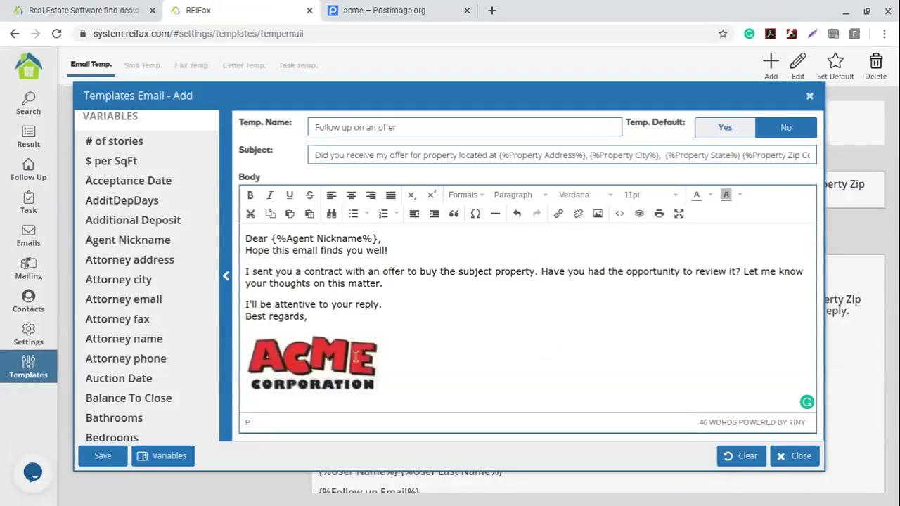
- Shrink the logo to a smaller size and add an empty line below it
{"action": "left_click", "coordinate": [379, 395]}
{"action": "left_click_drag", "start_coordinate": [381, 398], "coordinate": [416, 409]}
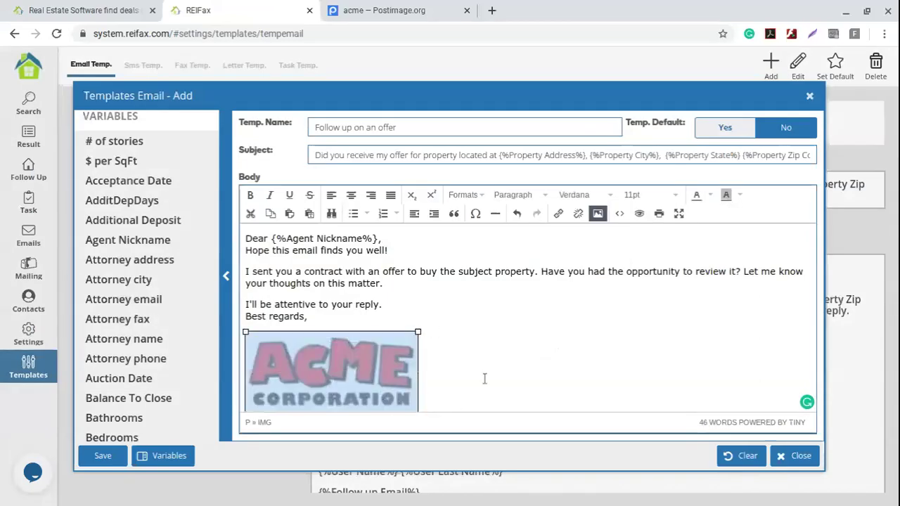
{"action": "scroll", "coordinate": [458, 358], "scroll_direction": "down", "scroll_amount": 1}
{"action": "left_click_drag", "start_coordinate": [418, 317], "coordinate": [385, 320]}
{"action": "left_click", "coordinate": [458, 311]}
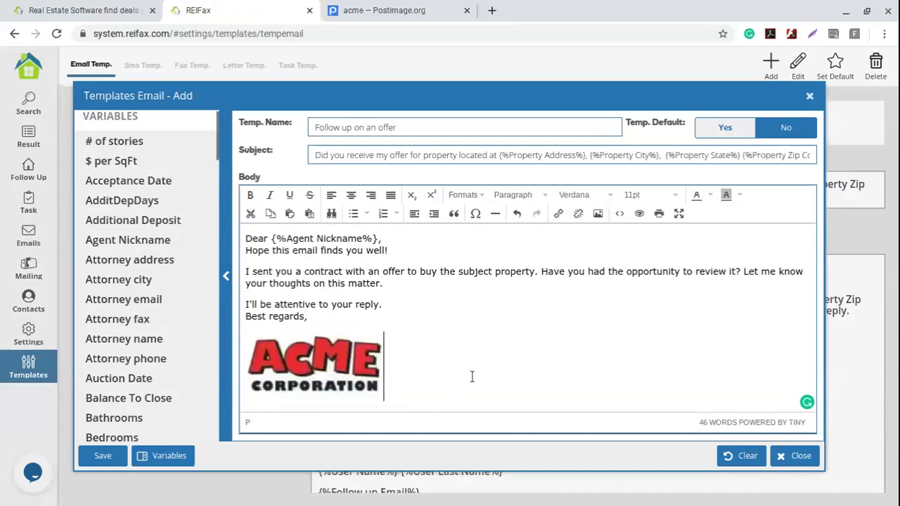
{"action": "key", "text": "Return"}
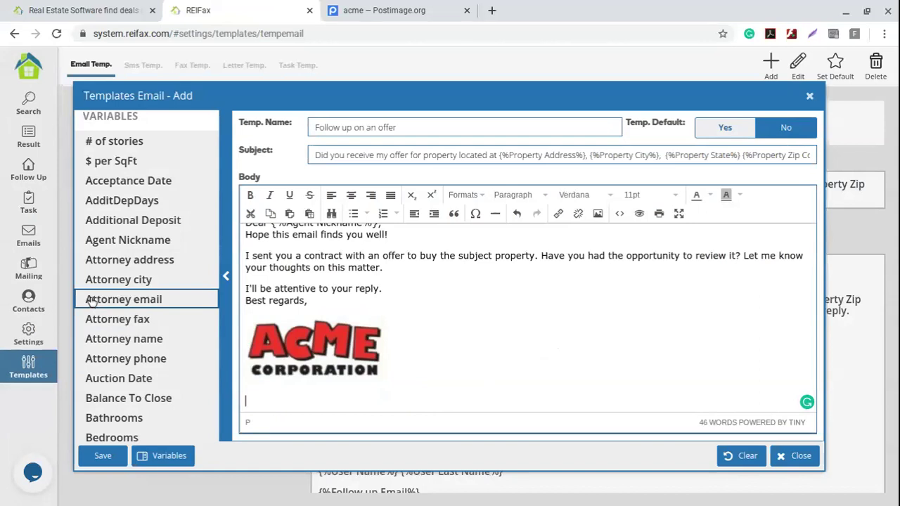
- Insert the User Name and User Last Name variables below the logo, then start a new line
{"action": "scroll", "coordinate": [91, 301], "scroll_direction": "down", "scroll_amount": 15}
{"action": "scroll", "coordinate": [91, 301], "scroll_direction": "down", "scroll_amount": 10}
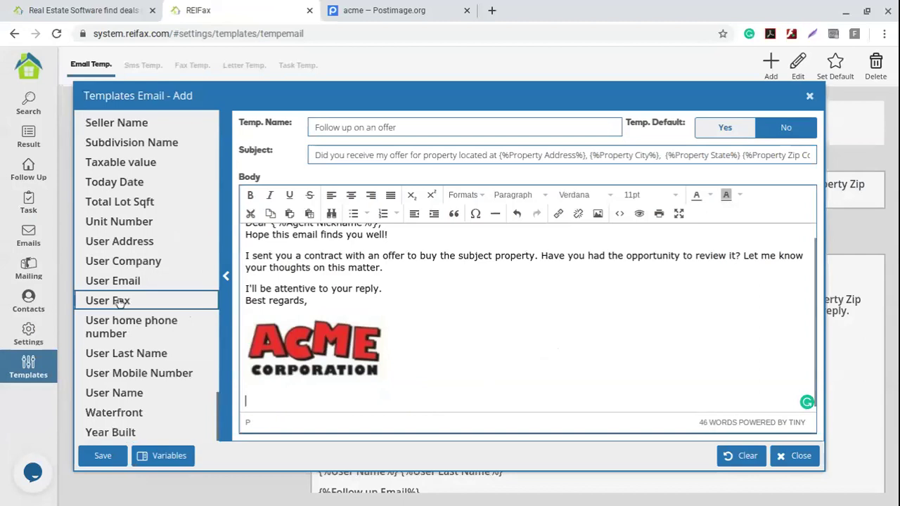
{"action": "left_click", "coordinate": [157, 393]}
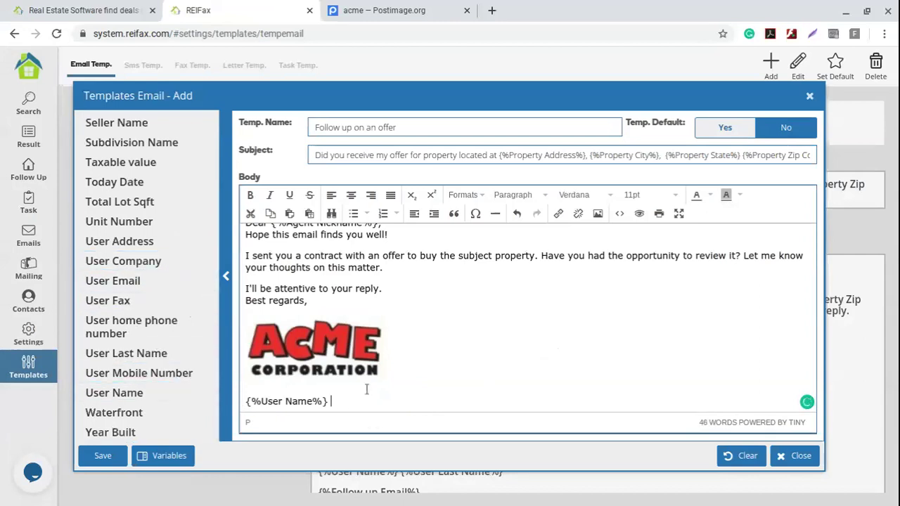
{"action": "left_click", "coordinate": [153, 354]}
{"action": "key", "text": "Return"}
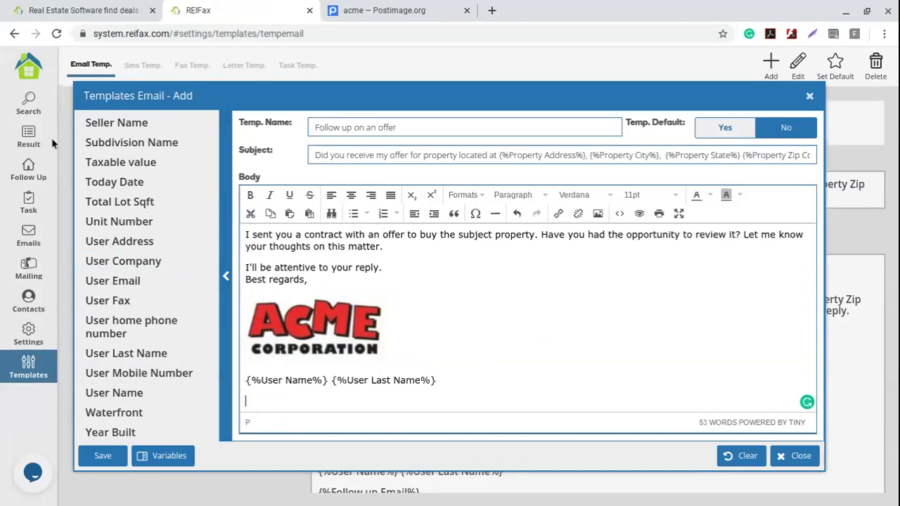
- Add Follow up Email and Follow up Phone variables on separate lines and save the template
{"action": "scroll", "coordinate": [115, 303], "scroll_direction": "up", "scroll_amount": 3}
{"action": "scroll", "coordinate": [115, 302], "scroll_direction": "up", "scroll_amount": 9}
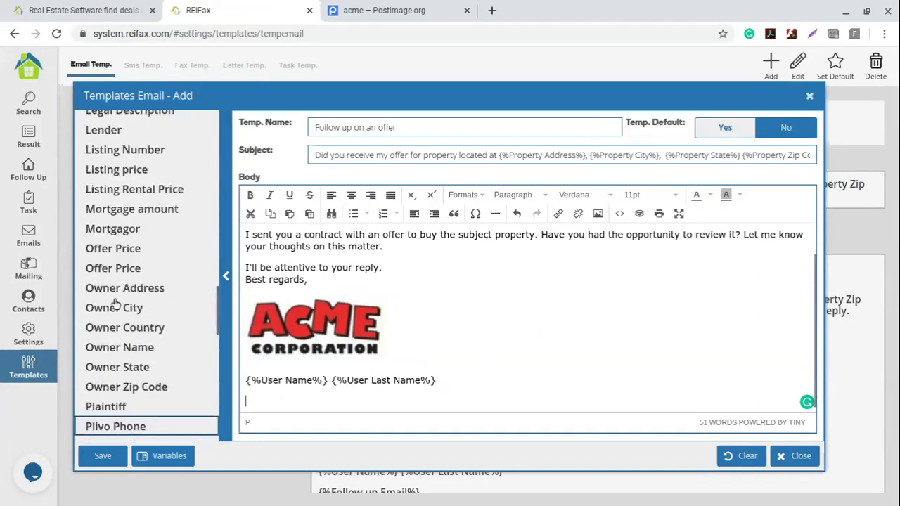
{"action": "scroll", "coordinate": [115, 304], "scroll_direction": "up", "scroll_amount": 8}
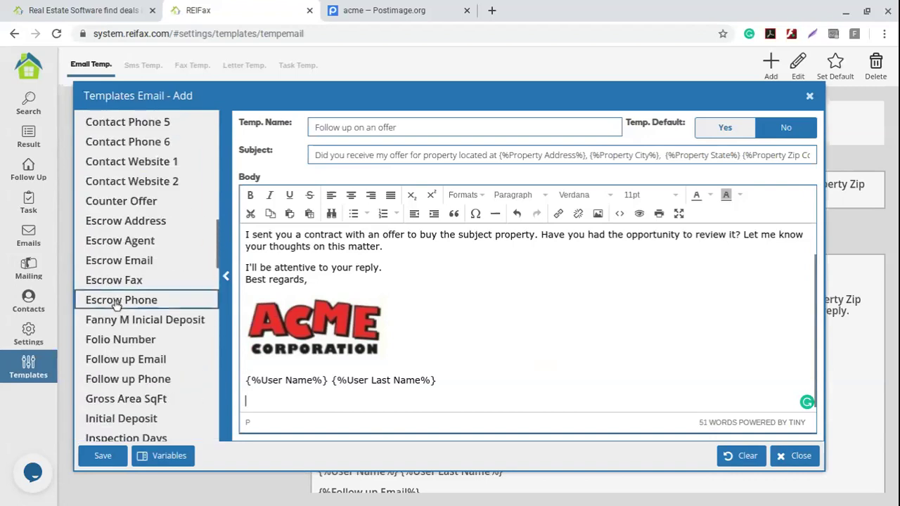
{"action": "scroll", "coordinate": [117, 304], "scroll_direction": "up", "scroll_amount": 2}
{"action": "scroll", "coordinate": [117, 304], "scroll_direction": "down", "scroll_amount": 6}
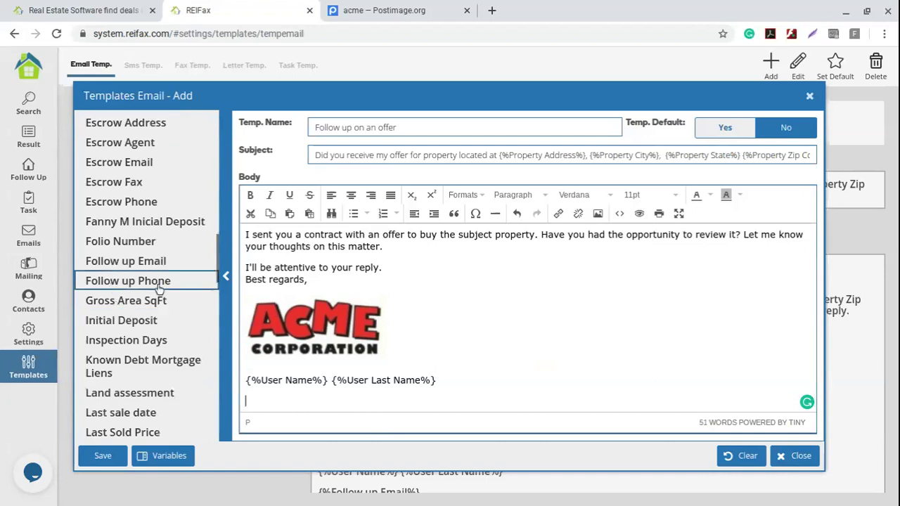
{"action": "left_click", "coordinate": [205, 265]}
{"action": "left_click", "coordinate": [378, 404]}
{"action": "key", "text": "Return"}
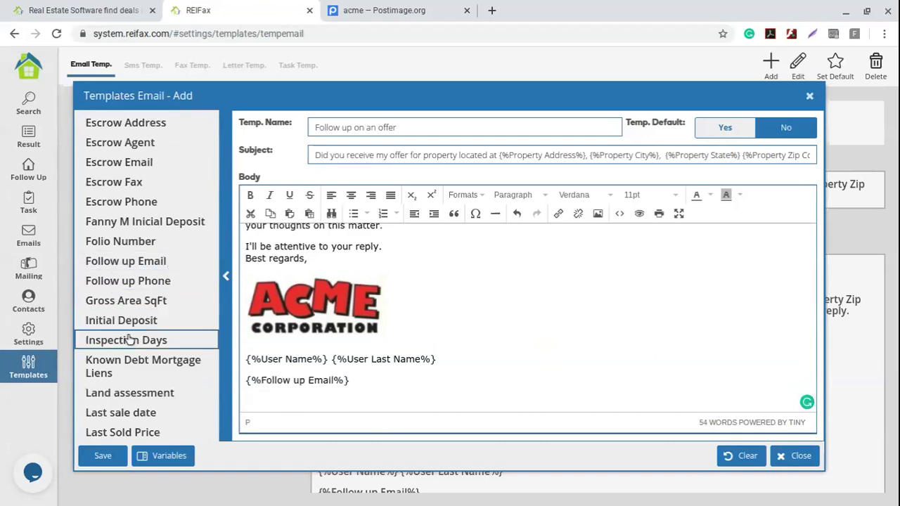
{"action": "left_click", "coordinate": [185, 290]}
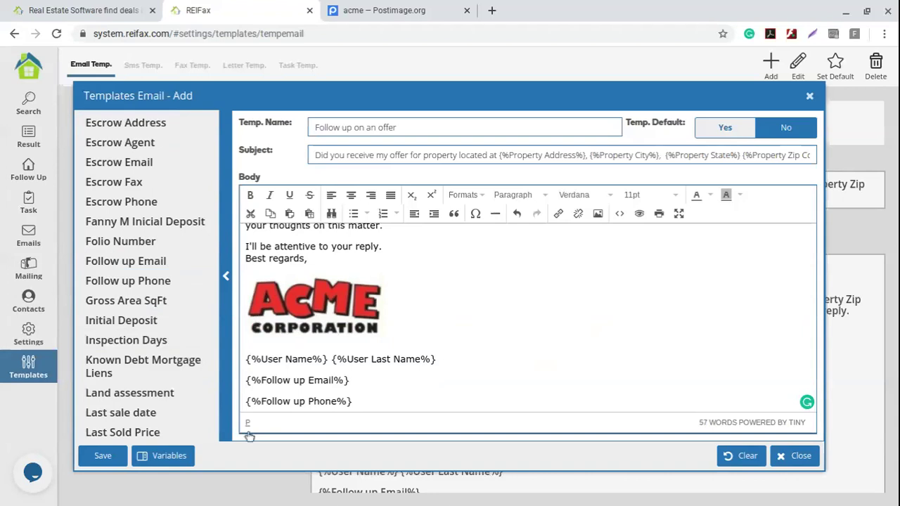
{"action": "left_click", "coordinate": [104, 465]}
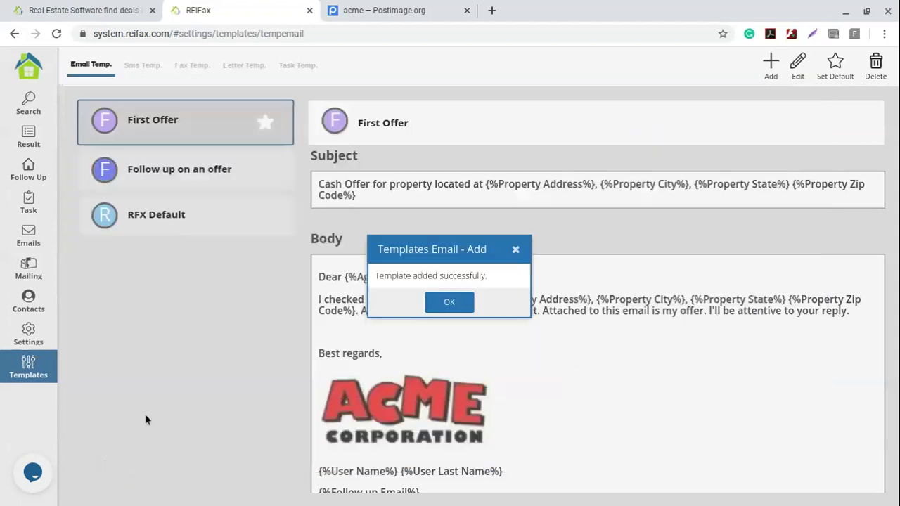
- Dismiss the 'Template added successfully' confirmation and go to the Sms Temp. templates
{"action": "left_click", "coordinate": [438, 304]}
{"action": "left_click", "coordinate": [190, 229]}
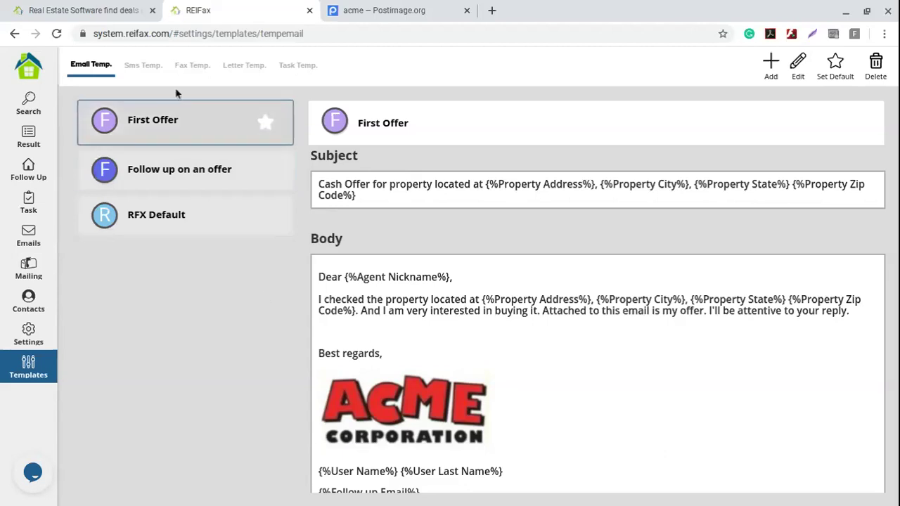
{"action": "left_click", "coordinate": [138, 69]}
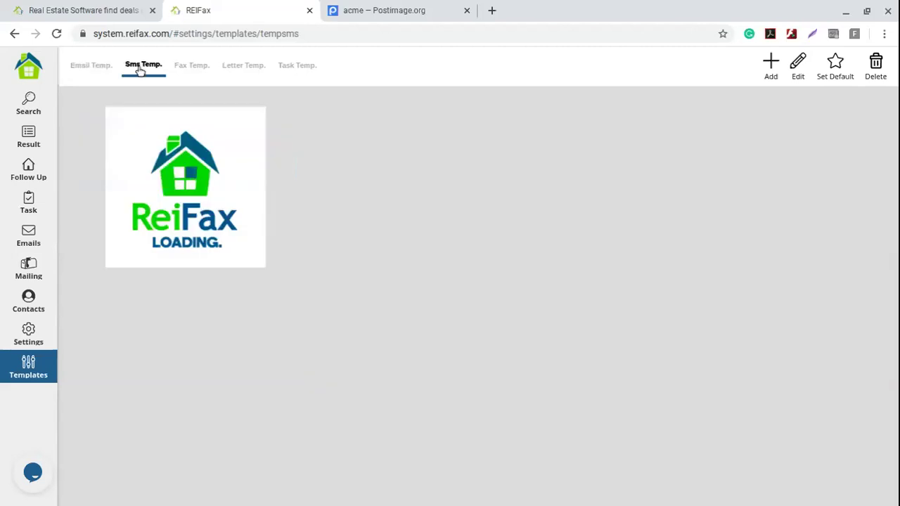
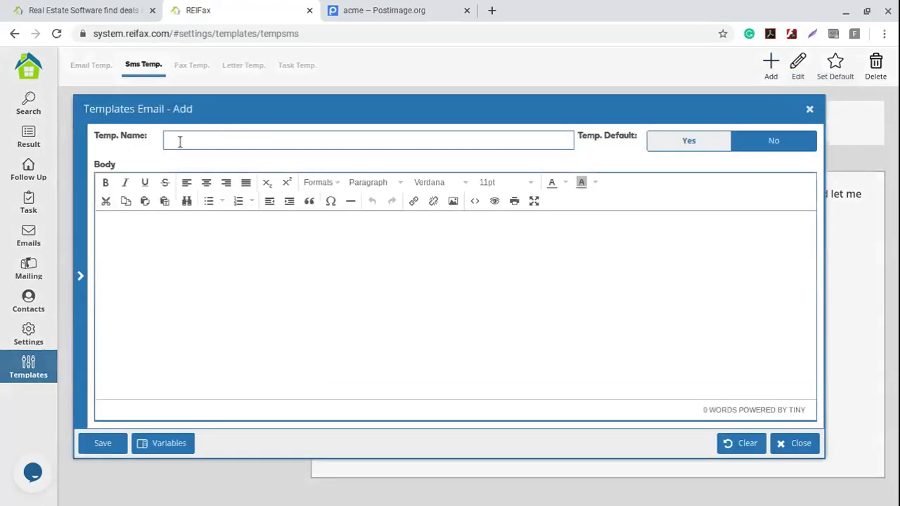
- Add a new SMS template named 'Follow up SMS' and put the cursor in its empty body
{"action": "left_click", "coordinate": [179, 141]}
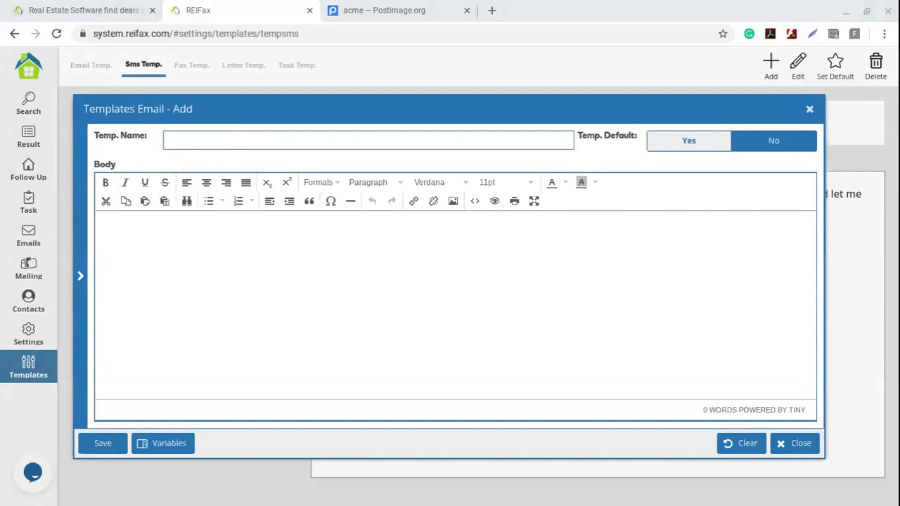
{"action": "type", "text": "F"}
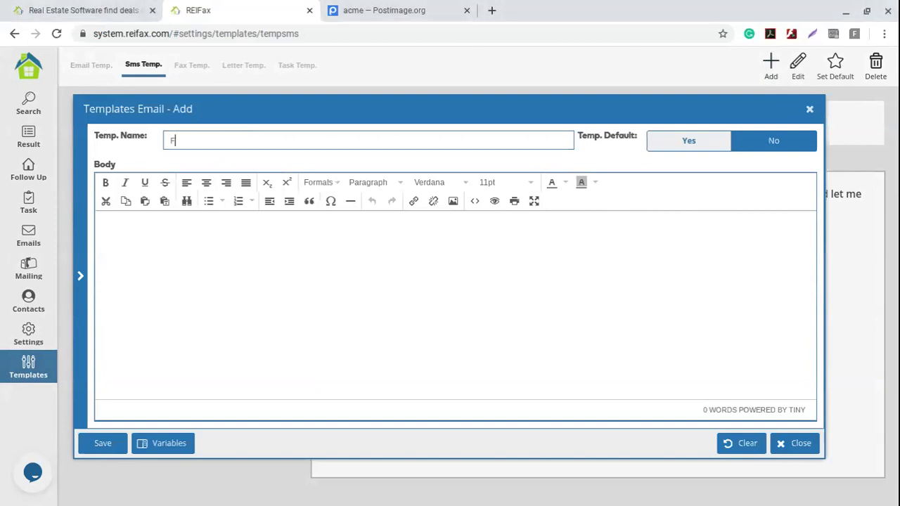
{"action": "type", "text": "ollow up SMS"}
{"action": "left_click", "coordinate": [185, 247]}
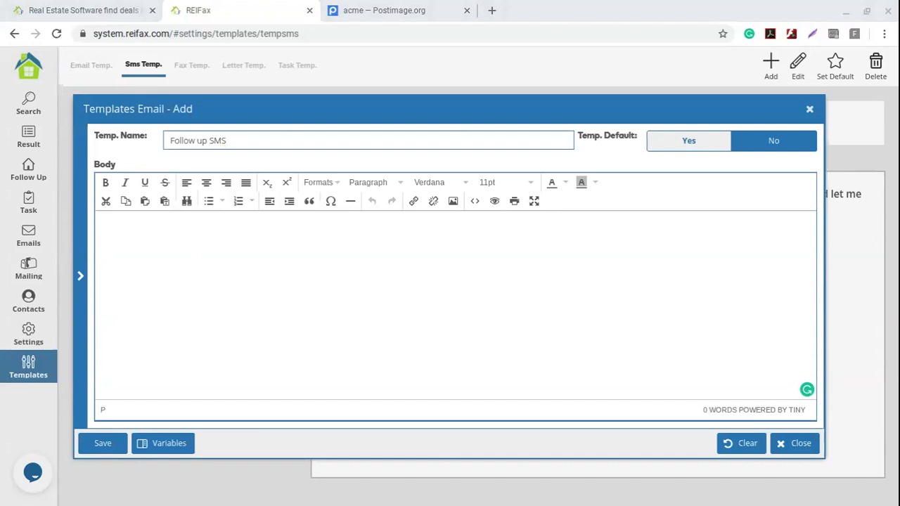
- Paste the prepared follow-up offer message into the SMS body
{"action": "left_click", "coordinate": [193, 258]}
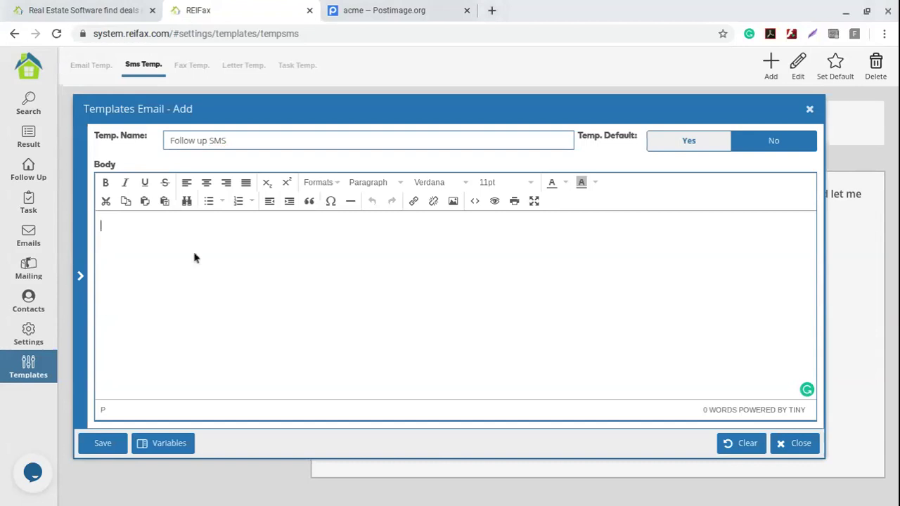
{"action": "type", "text": "Dear , I sent you by email an offer for property . Let me know when can we talk about this matter. Reply to this SMS or call me."}
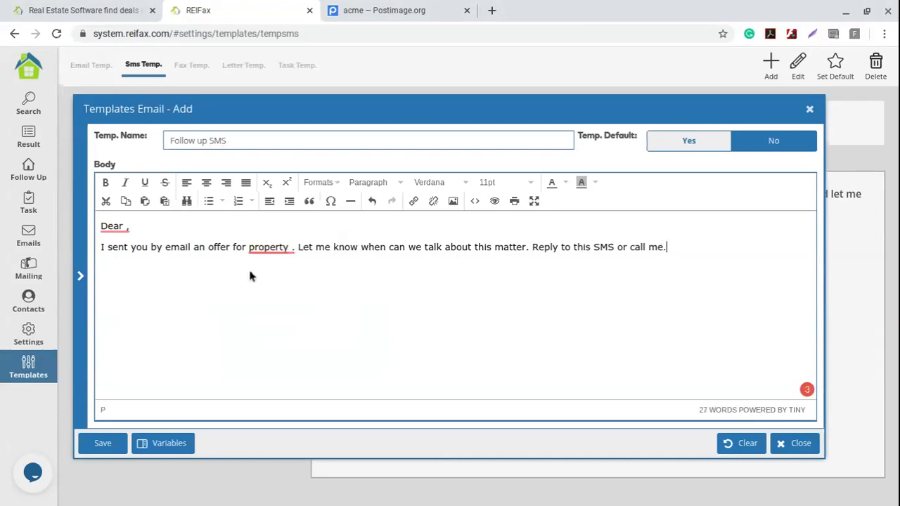
{"action": "right_click", "coordinate": [209, 243]}
{"action": "right_click", "coordinate": [173, 248]}
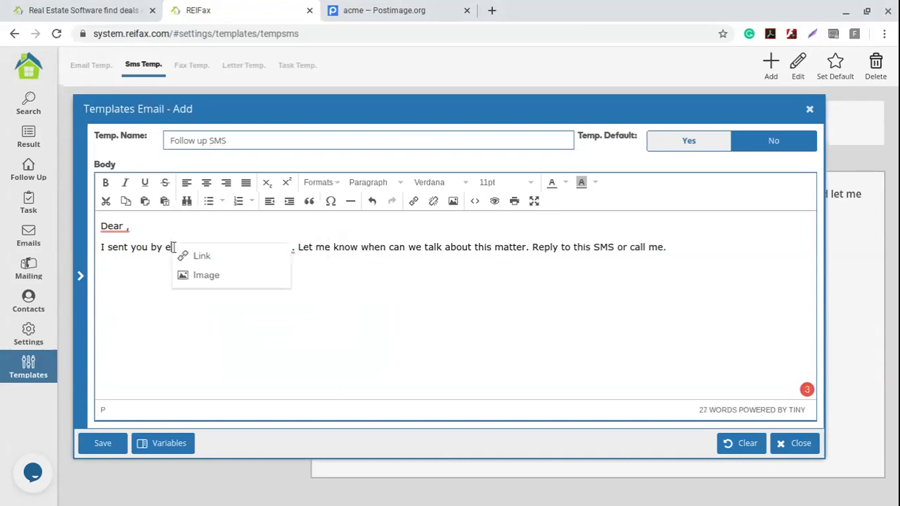
{"action": "right_click", "coordinate": [455, 256]}
{"action": "left_click", "coordinate": [653, 246]}
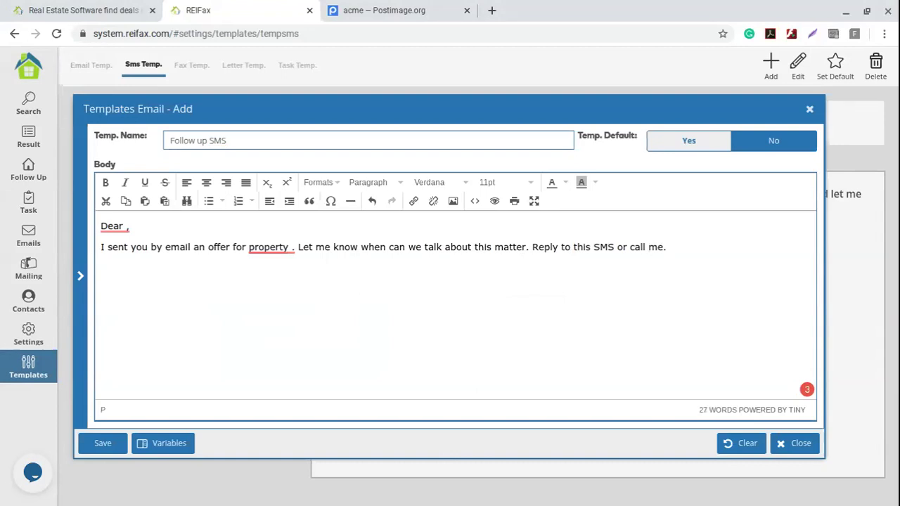
- Trim the greeting to end right after 'Dear' and show the merge variables list
{"action": "left_click", "coordinate": [126, 226]}
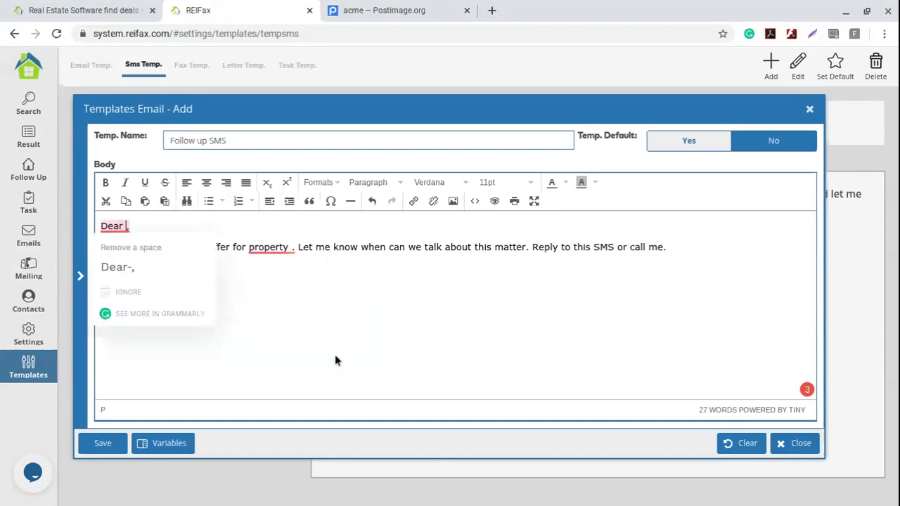
{"action": "key", "text": "BackSpace"}
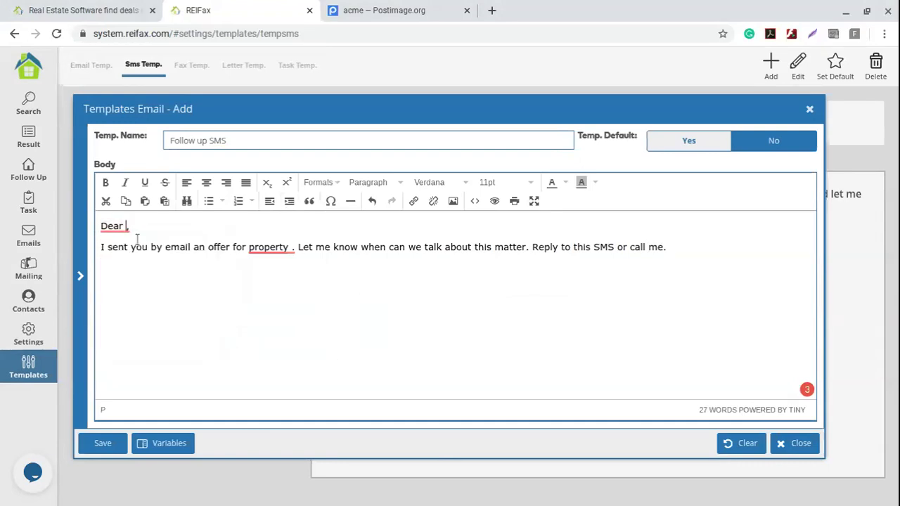
{"action": "left_click", "coordinate": [80, 277]}
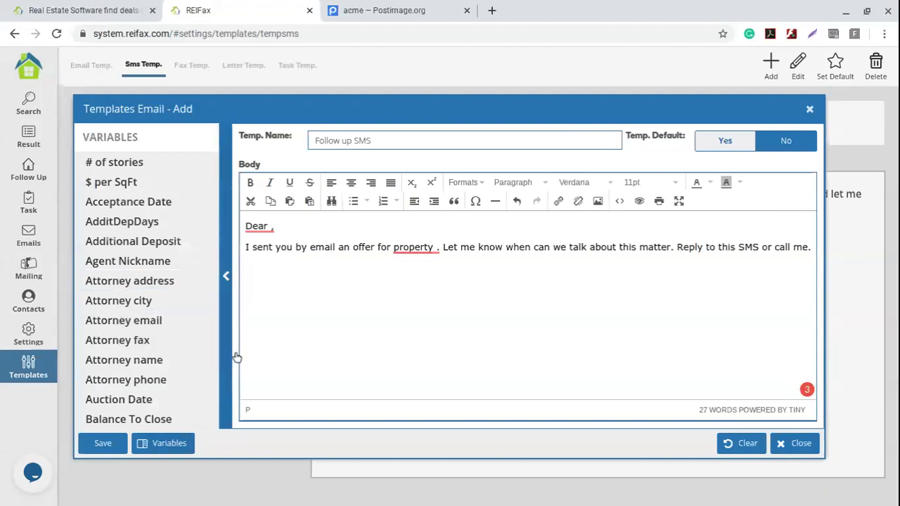
- Insert Agent Nickname after 'Dear', then Property Address, City, State and Zip Code variables
{"action": "left_click", "coordinate": [119, 261]}
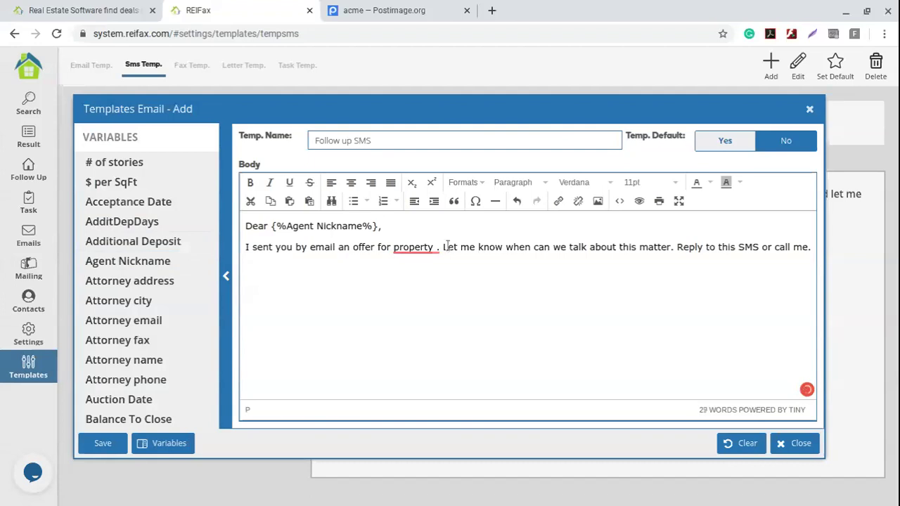
{"action": "scroll", "coordinate": [117, 242], "scroll_direction": "down", "scroll_amount": 4}
{"action": "scroll", "coordinate": [116, 243], "scroll_direction": "down", "scroll_amount": 15}
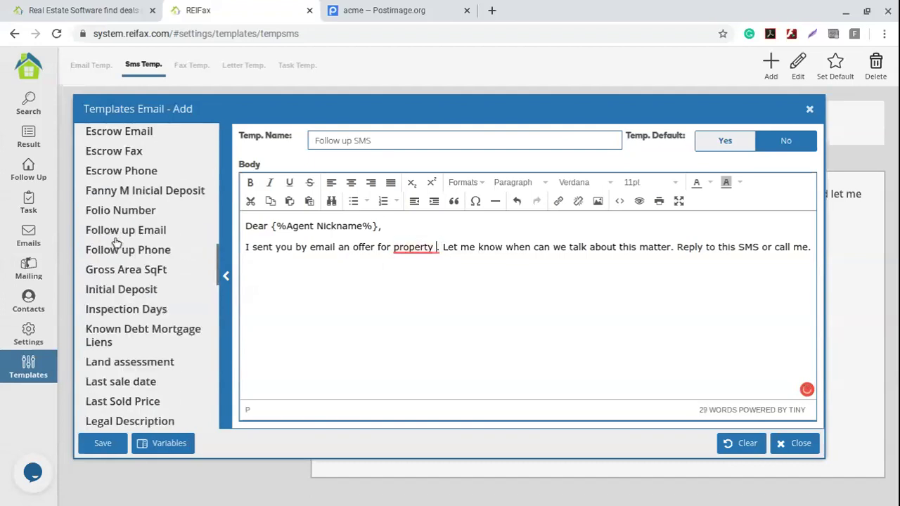
{"action": "scroll", "coordinate": [119, 249], "scroll_direction": "down", "scroll_amount": 3}
{"action": "scroll", "coordinate": [121, 260], "scroll_direction": "up", "scroll_amount": 6}
{"action": "scroll", "coordinate": [123, 271], "scroll_direction": "up", "scroll_amount": 2}
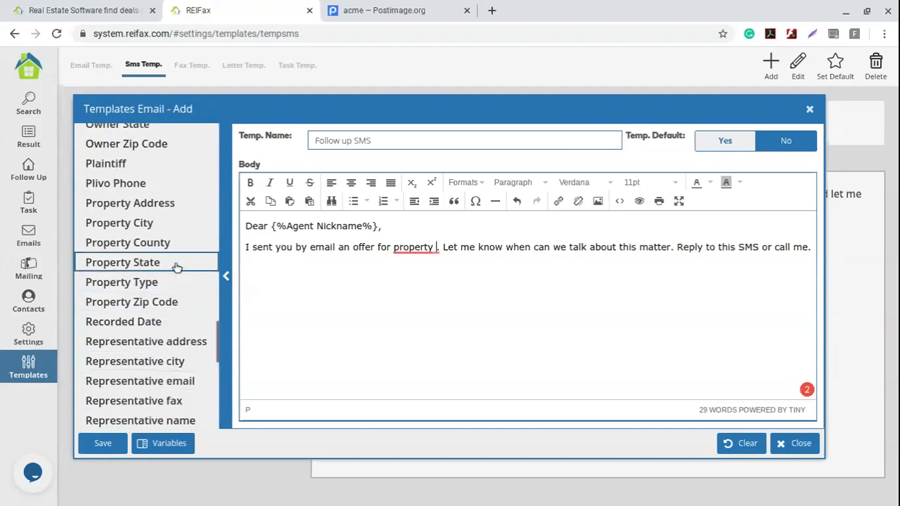
{"action": "left_click", "coordinate": [130, 203]}
{"action": "left_click", "coordinate": [175, 223]}
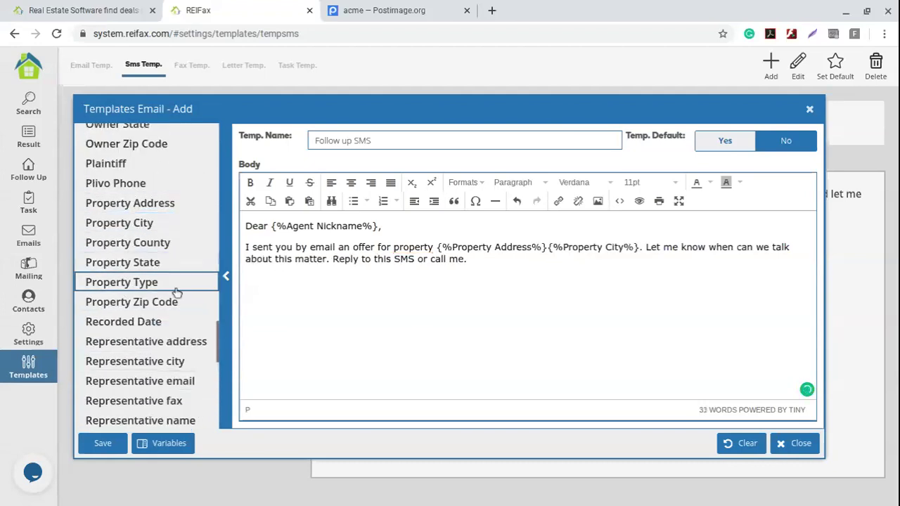
{"action": "left_click", "coordinate": [176, 264]}
{"action": "left_click", "coordinate": [175, 310]}
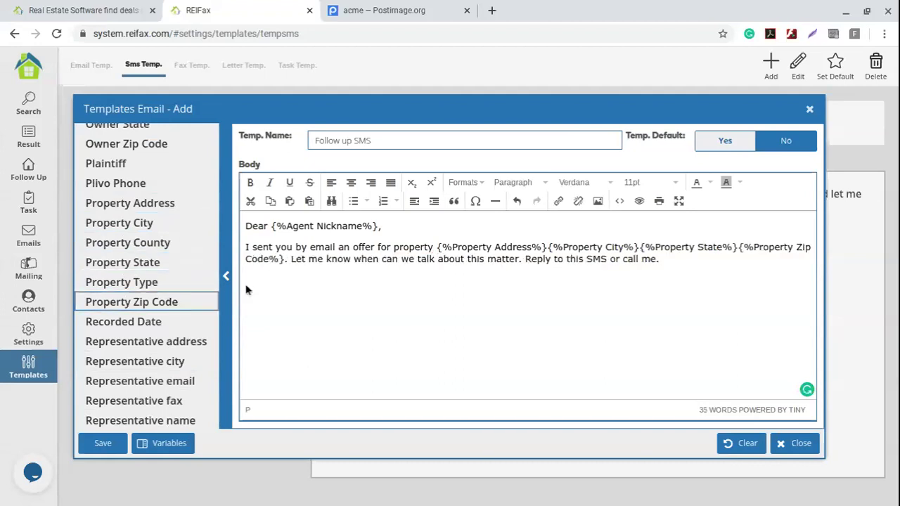
- Separate the address, city, state and zip variables with commas and review the message
{"action": "left_click", "coordinate": [550, 248]}
{"action": "key", "text": "shift+Home"}
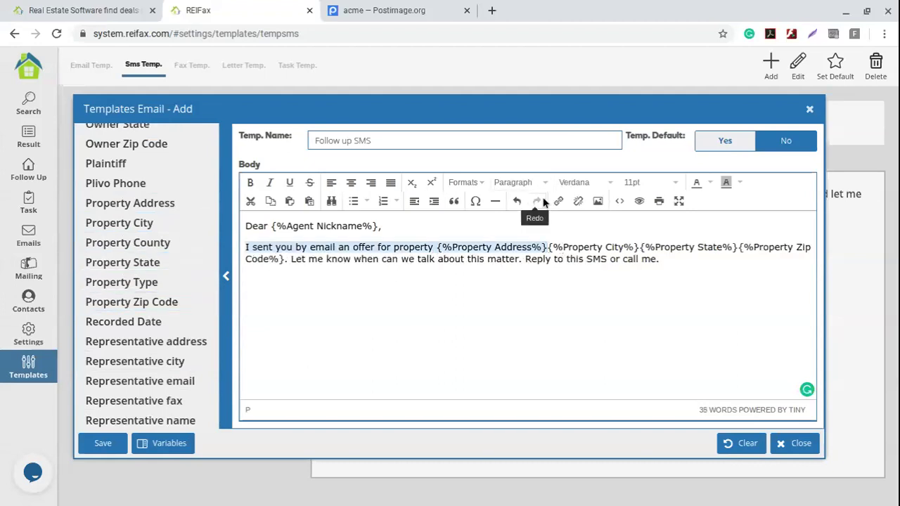
{"action": "left_click", "coordinate": [548, 248]}
{"action": "type", "text": ","}
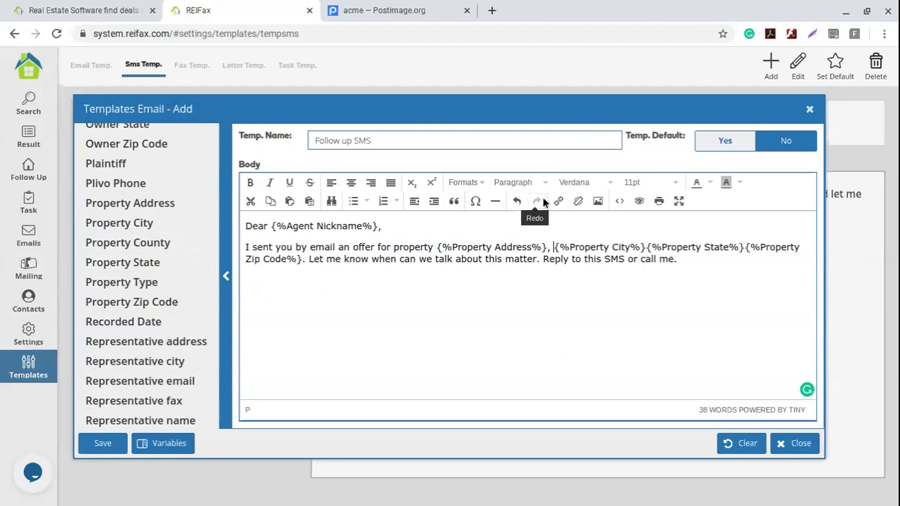
{"action": "left_click", "coordinate": [646, 247]}
{"action": "type", "text": ","}
{"action": "left_click", "coordinate": [750, 247]}
{"action": "type", "text": ","}
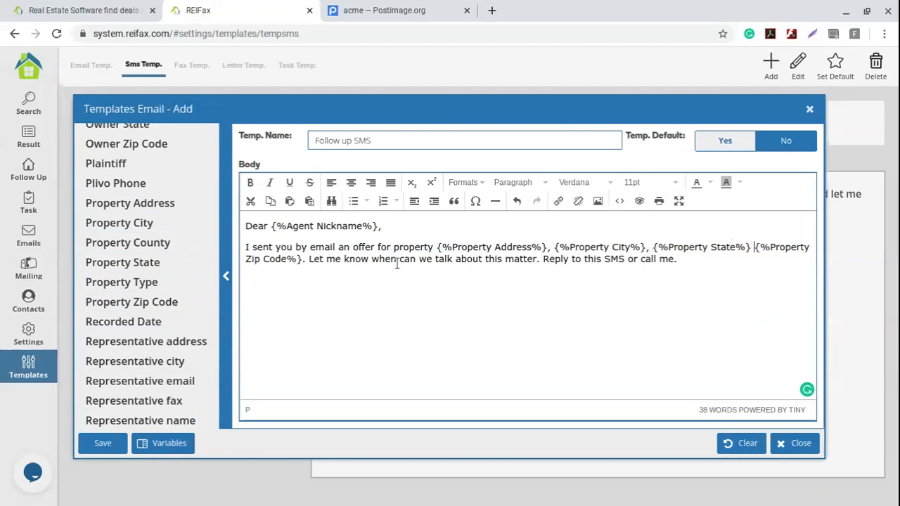
{"action": "left_click_drag", "start_coordinate": [252, 247], "coordinate": [807, 246]}
{"action": "left_click", "coordinate": [356, 258]}
{"action": "left_click_drag", "start_coordinate": [308, 259], "coordinate": [701, 275]}
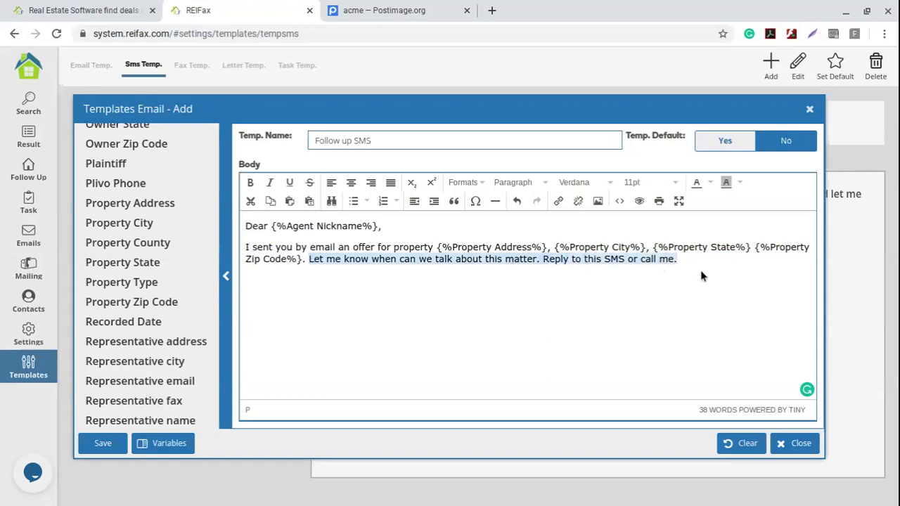
- Leave the message without a signature or phone number and add an empty line after 'call me.'
{"action": "left_click", "coordinate": [690, 259]}
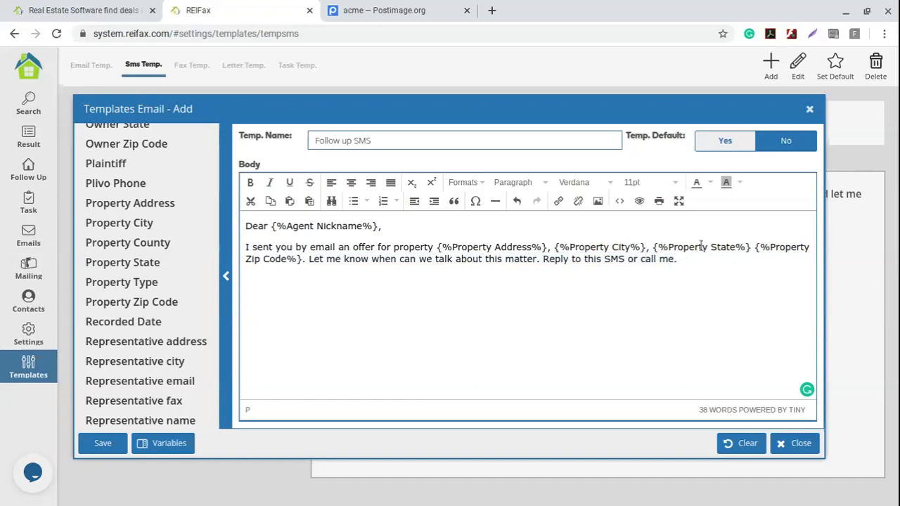
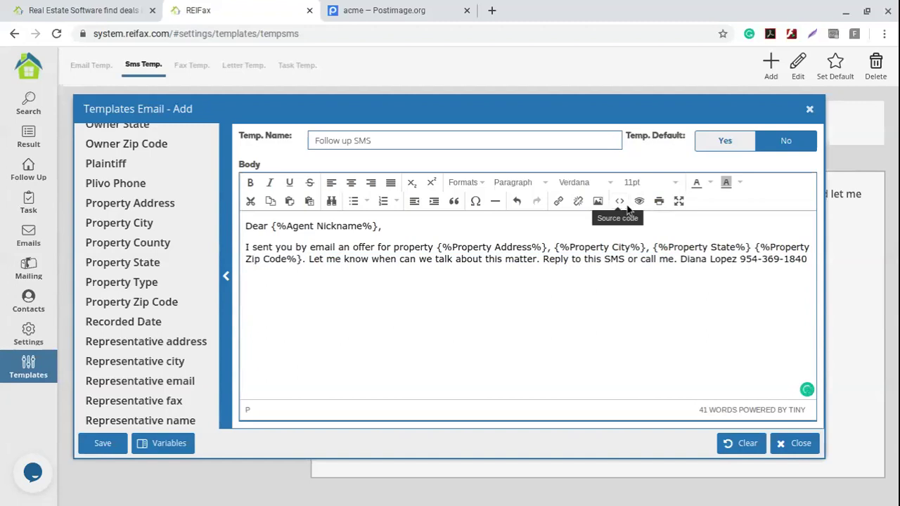
{"action": "left_click_drag", "start_coordinate": [680, 259], "coordinate": [816, 276]}
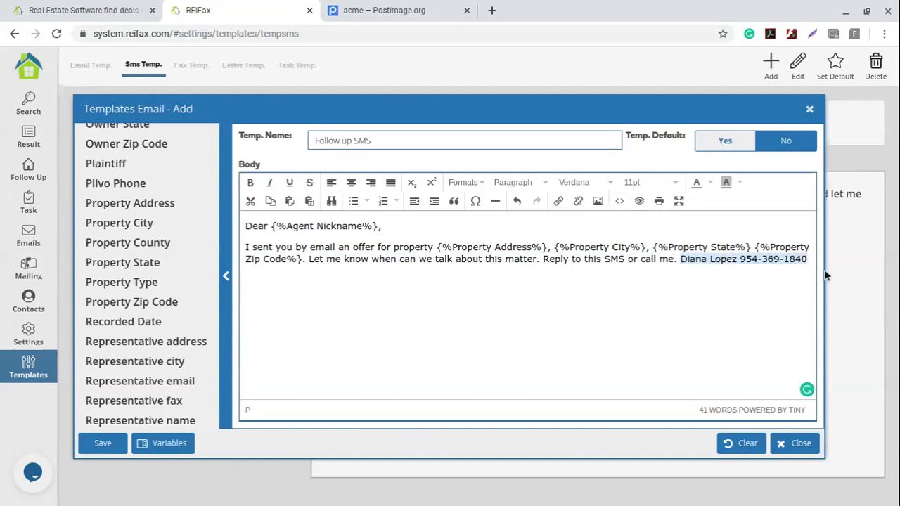
{"action": "key", "text": "Delete"}
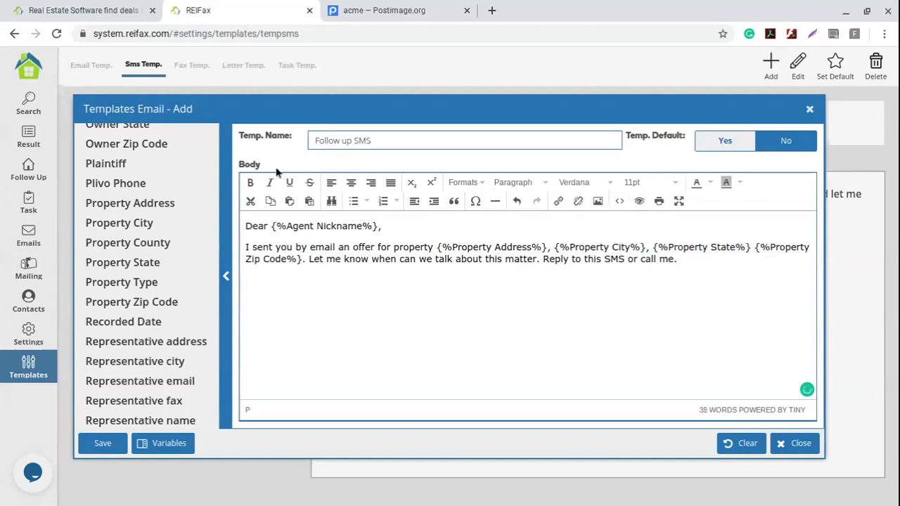
{"action": "key", "text": "Return"}
{"action": "left_click", "coordinate": [385, 14]}
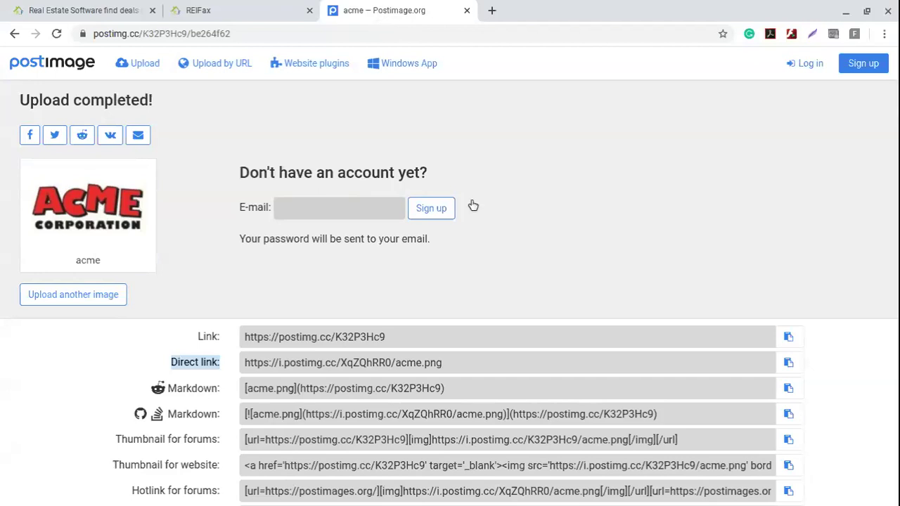
- Upload acme.png on postimages.org and copy its direct image link
{"action": "left_click", "coordinate": [467, 10]}
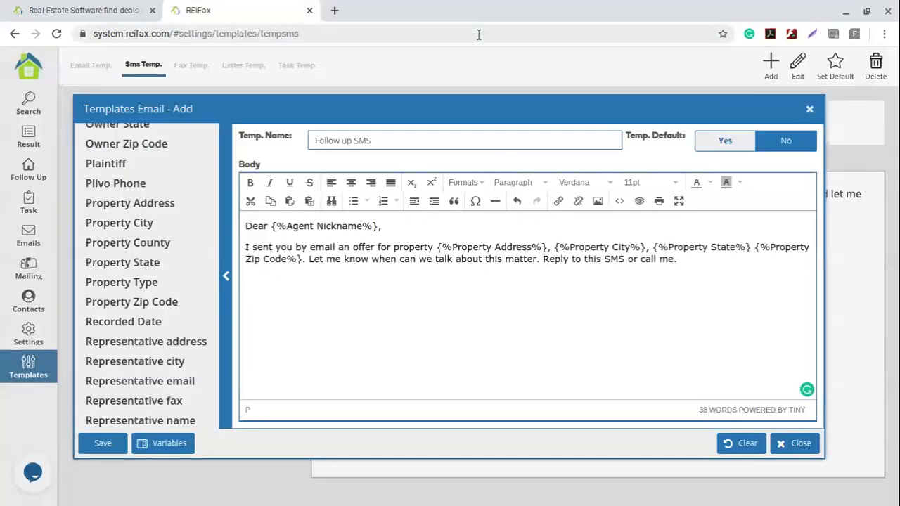
{"action": "left_click", "coordinate": [335, 10]}
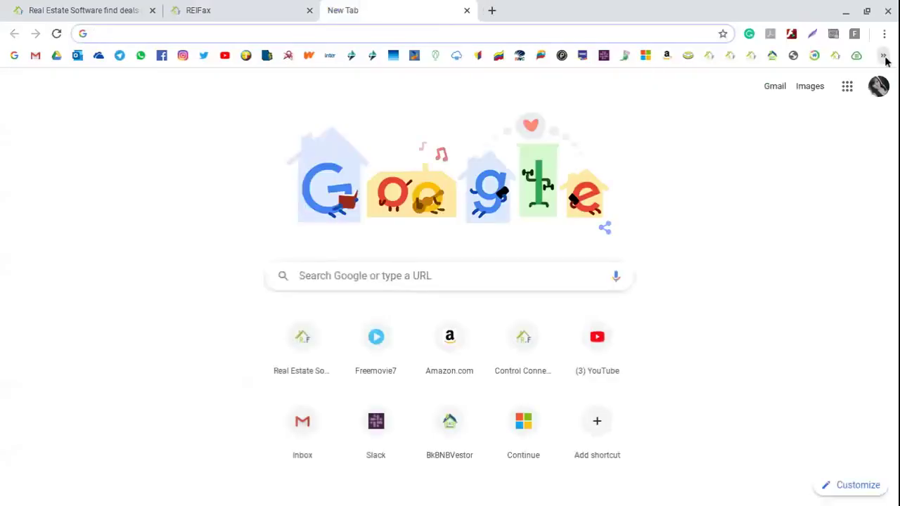
{"action": "left_click", "coordinate": [239, 57]}
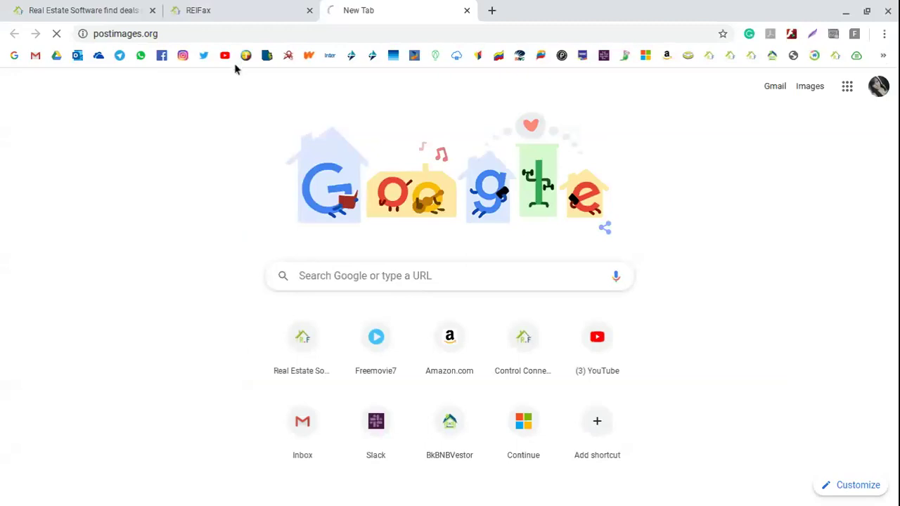
{"action": "left_click", "coordinate": [180, 34]}
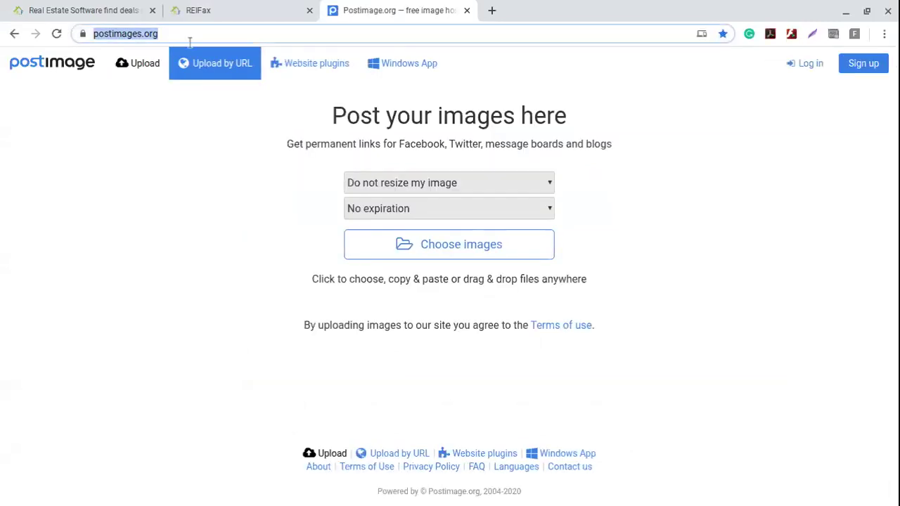
{"action": "left_click", "coordinate": [454, 248]}
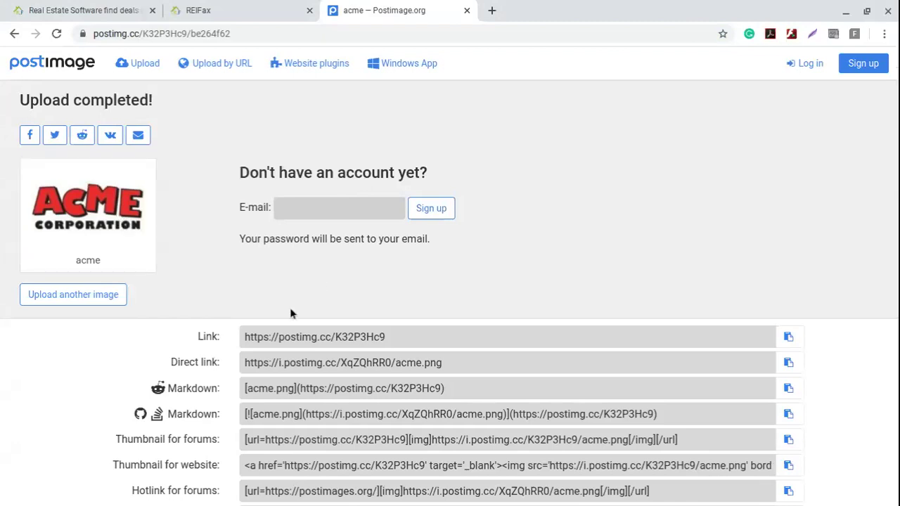
{"action": "left_click_drag", "start_coordinate": [29, 104], "coordinate": [189, 111]}
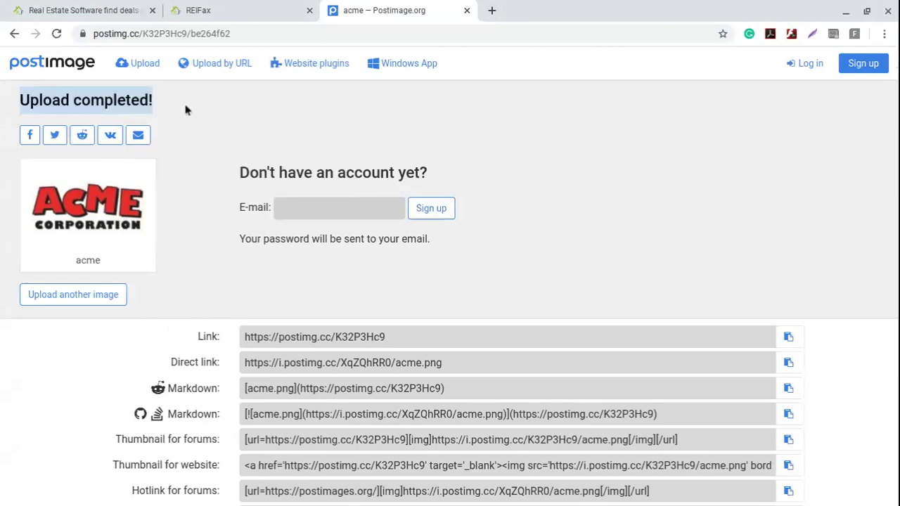
{"action": "left_click", "coordinate": [210, 340]}
{"action": "left_click_drag", "start_coordinate": [171, 361], "coordinate": [226, 365]}
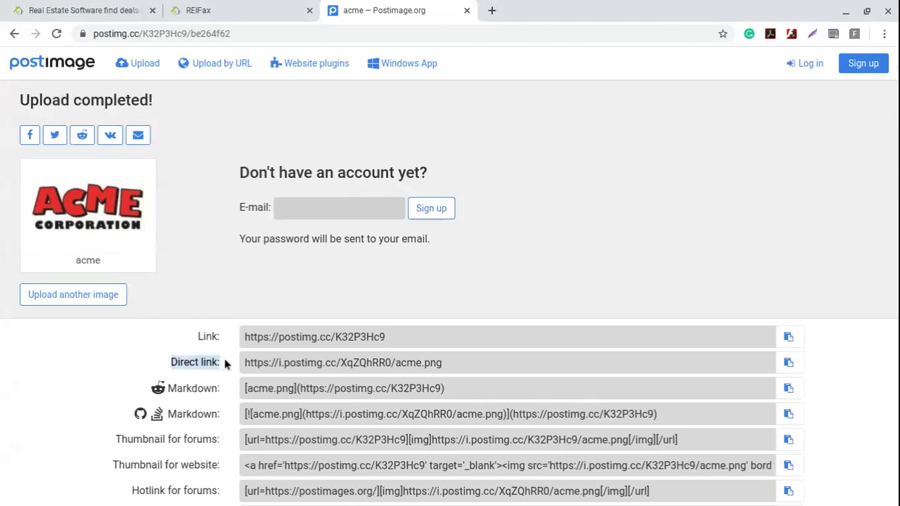
{"action": "left_click", "coordinate": [789, 364]}
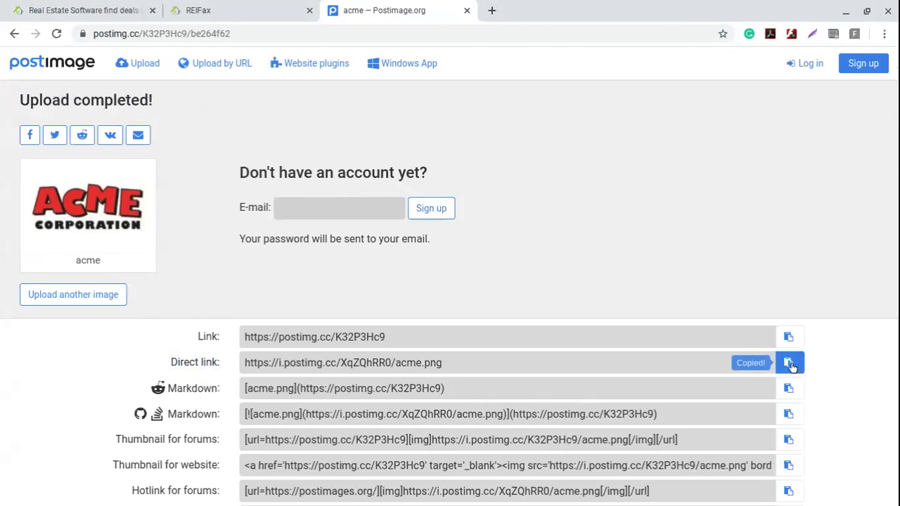
- Insert the acme.png logo into the SMS body, using the copied direct link as source and description
{"action": "left_click", "coordinate": [246, 10]}
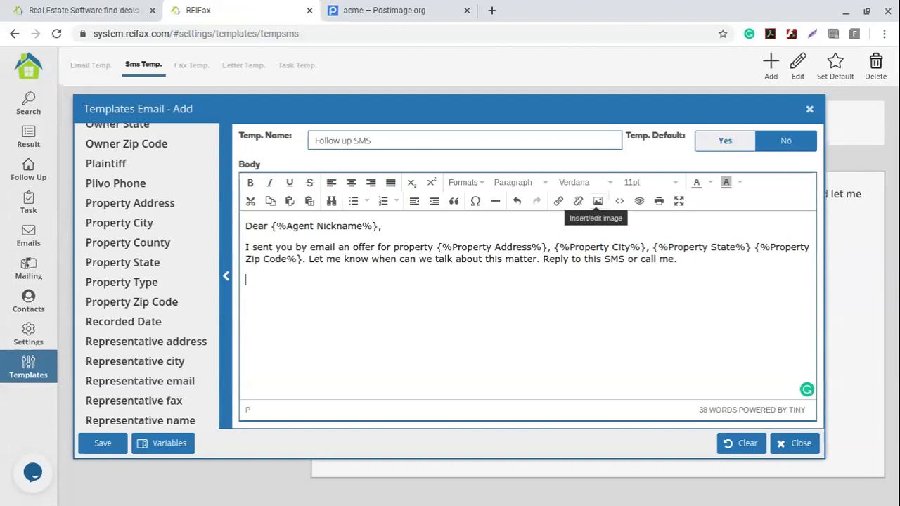
{"action": "left_click", "coordinate": [598, 201]}
{"action": "left_click", "coordinate": [430, 246]}
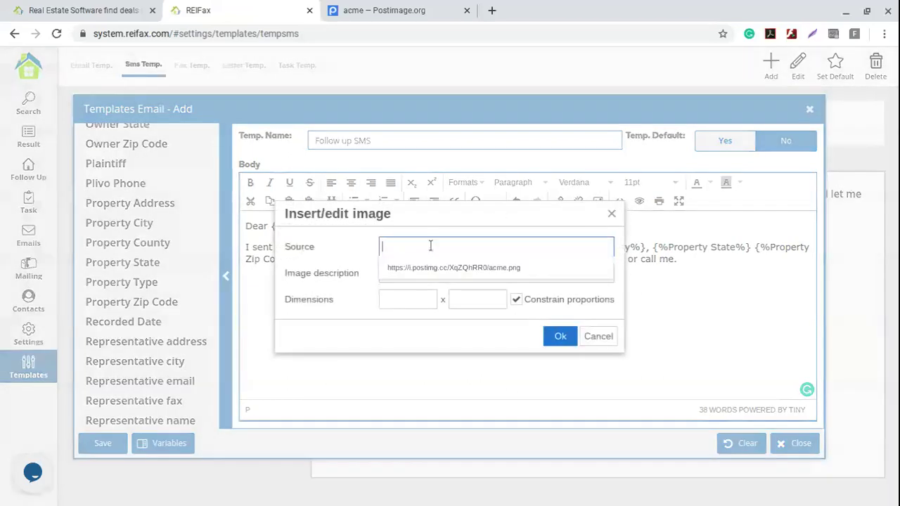
{"action": "left_click", "coordinate": [427, 269]}
{"action": "left_click", "coordinate": [417, 269]}
{"action": "key", "text": "ctrl+v"}
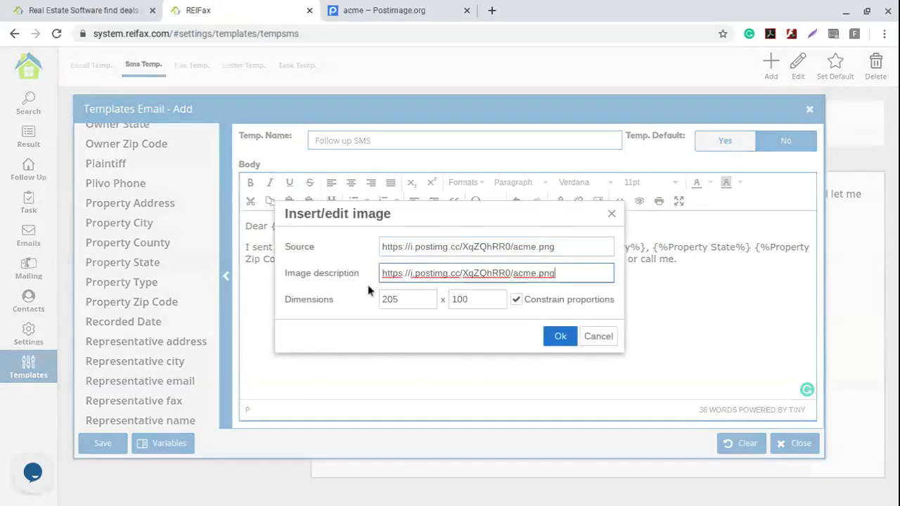
{"action": "left_click", "coordinate": [563, 336]}
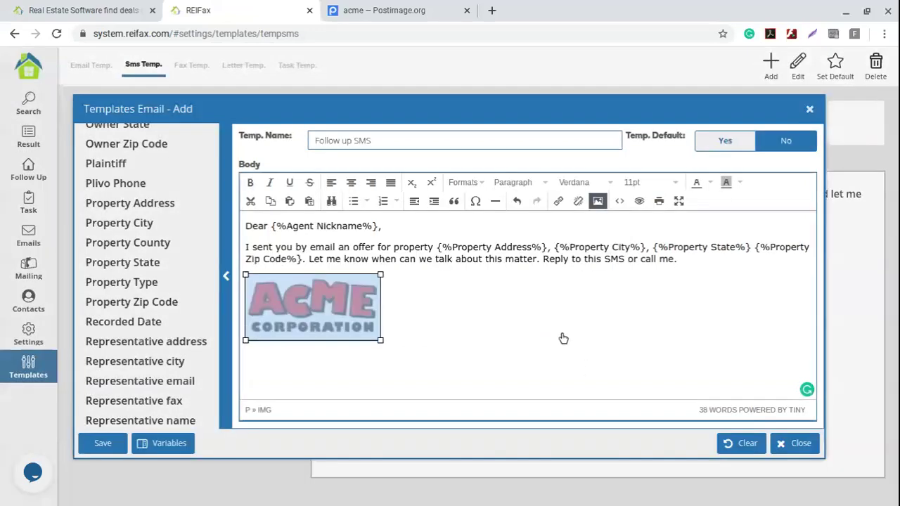
- Add a line below the logo with the User Name and User Last Name variables
{"action": "left_click", "coordinate": [437, 279]}
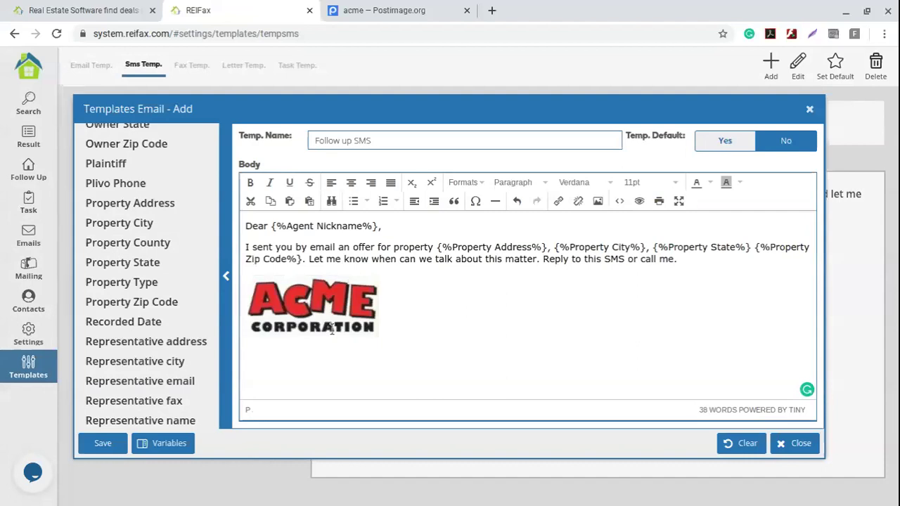
{"action": "left_click", "coordinate": [440, 314]}
{"action": "key", "text": "Return"}
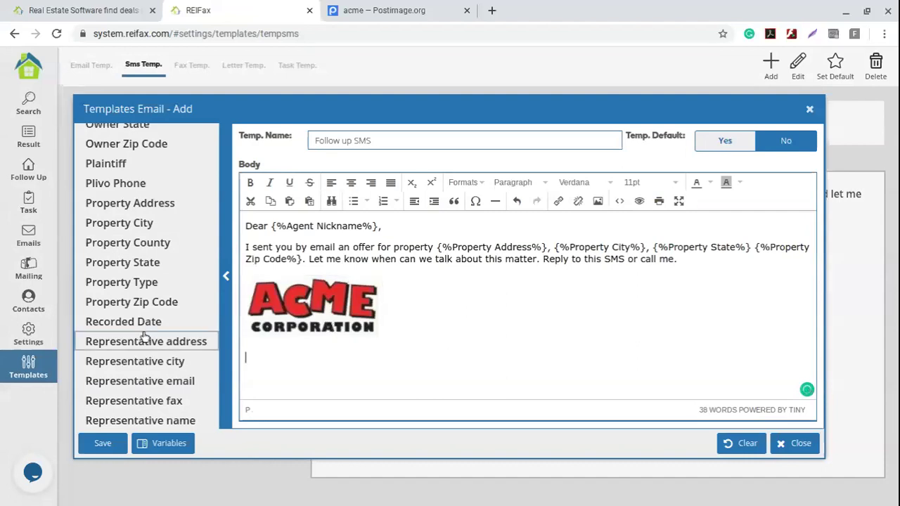
{"action": "scroll", "coordinate": [145, 342], "scroll_direction": "down", "scroll_amount": 5}
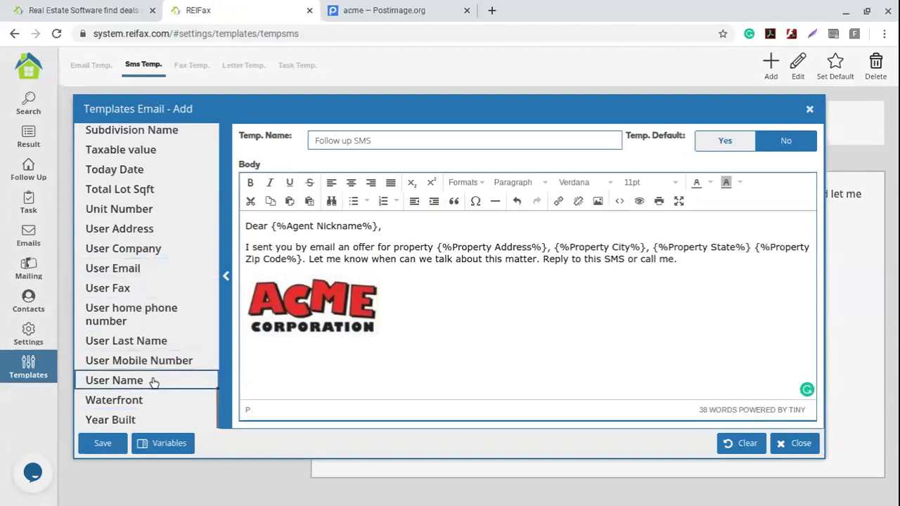
{"action": "left_click_drag", "start_coordinate": [153, 382], "coordinate": [331, 359]}
{"action": "left_click_drag", "start_coordinate": [127, 341], "coordinate": [345, 351]}
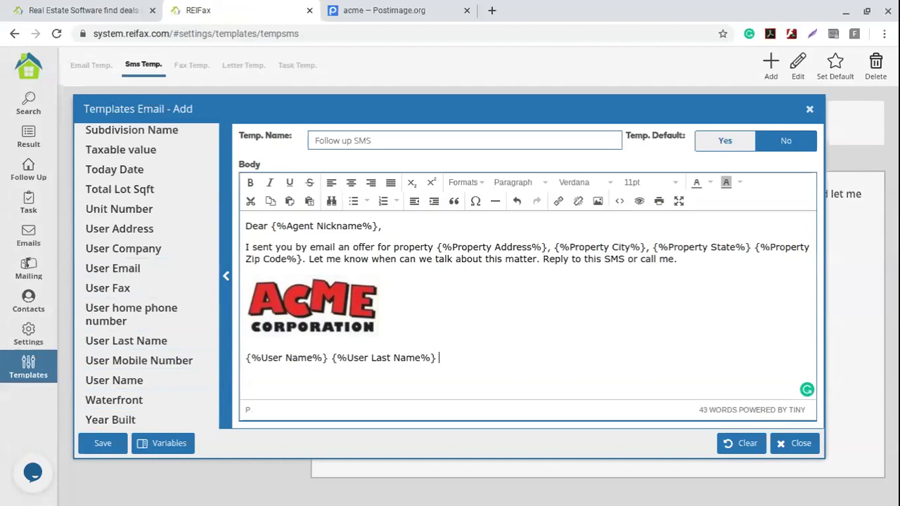
{"action": "key", "text": "Return"}
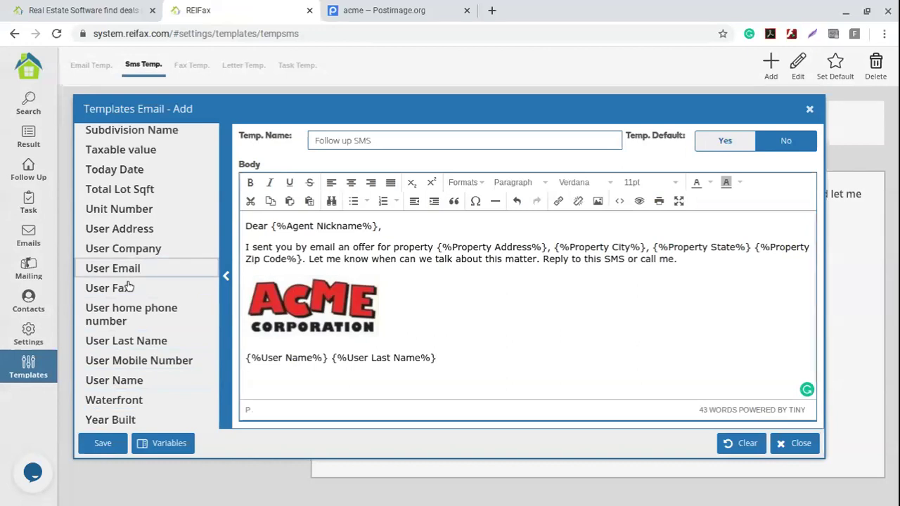
- Add the Follow up Email and Follow up Phone variables, each on its own line
{"action": "scroll", "coordinate": [137, 330], "scroll_direction": "up", "scroll_amount": 5}
{"action": "scroll", "coordinate": [140, 334], "scroll_direction": "up", "scroll_amount": 10}
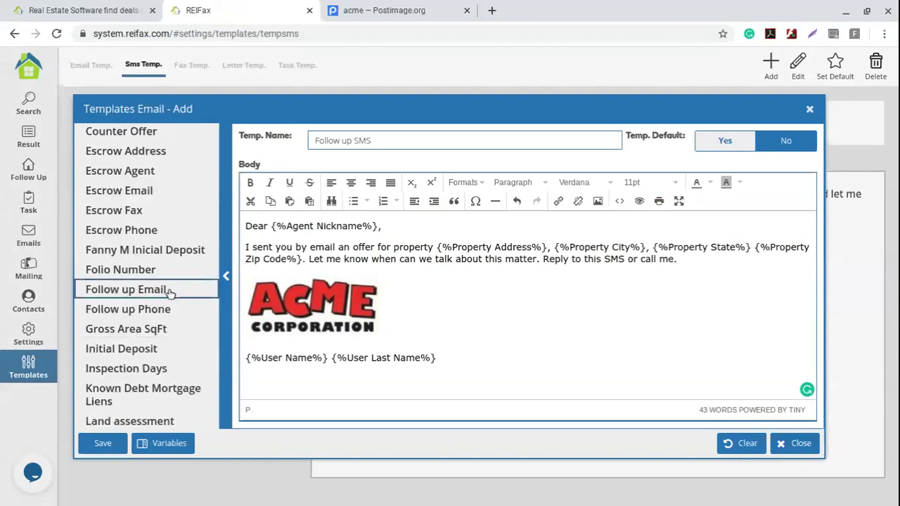
{"action": "left_click", "coordinate": [176, 291]}
{"action": "left_click", "coordinate": [181, 310]}
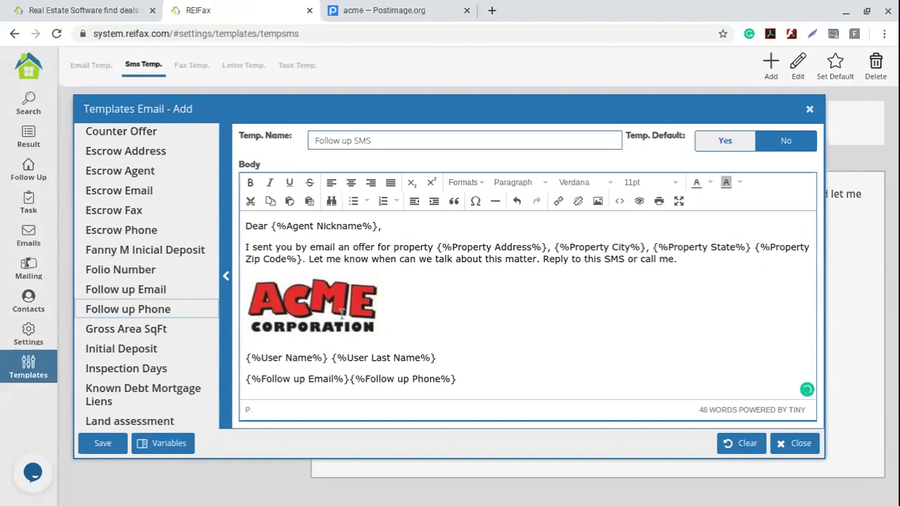
{"action": "left_click", "coordinate": [350, 380]}
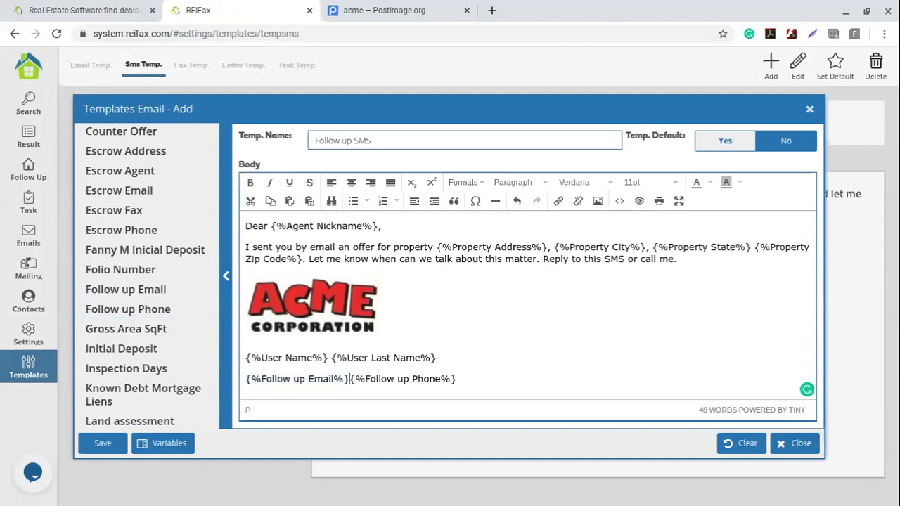
{"action": "key", "text": "Return"}
{"action": "scroll", "coordinate": [586, 347], "scroll_direction": "up", "scroll_amount": 1}
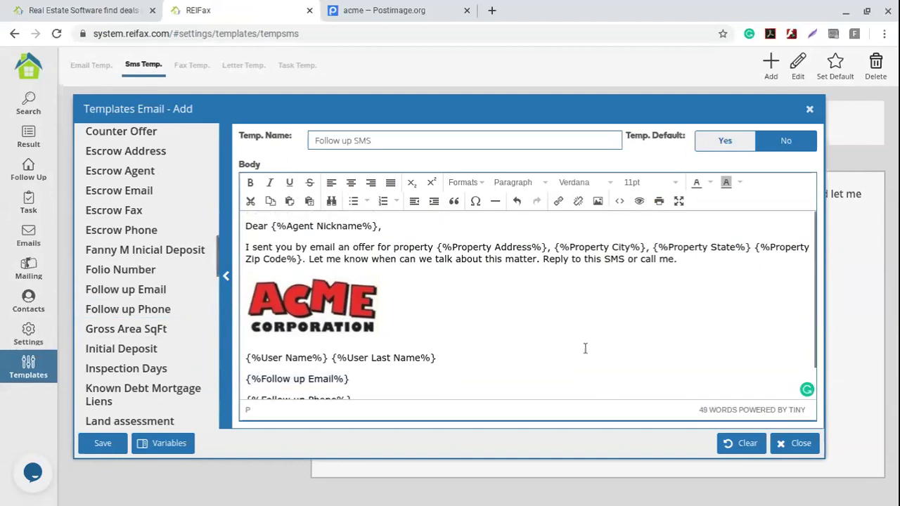
{"action": "left_click_drag", "start_coordinate": [394, 140], "coordinate": [294, 155]}
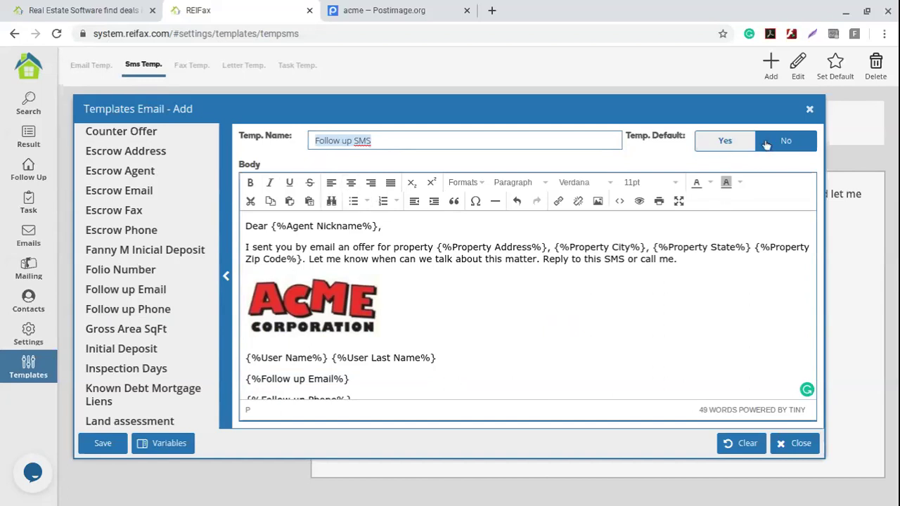
- Set Temp. Default to Yes, save Follow up SMS, and keep it starred as default over RFX Default
{"action": "left_click", "coordinate": [722, 146]}
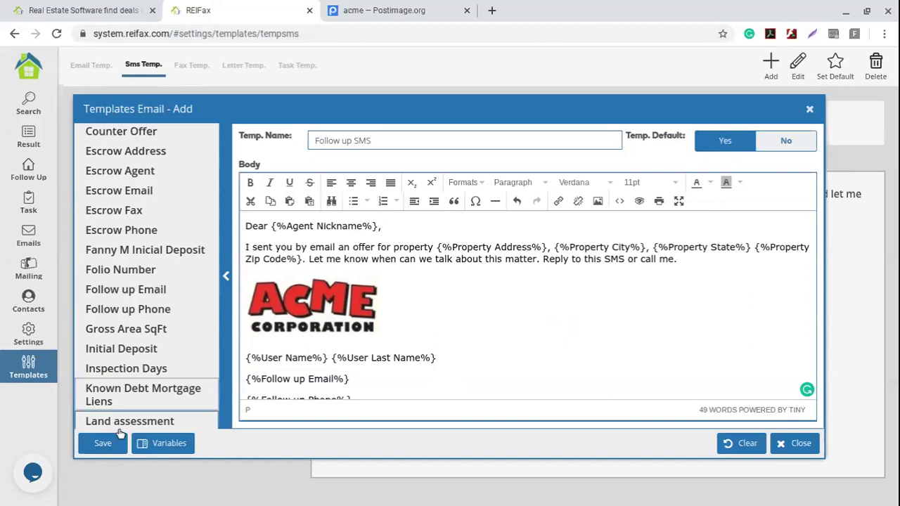
{"action": "left_click", "coordinate": [109, 450]}
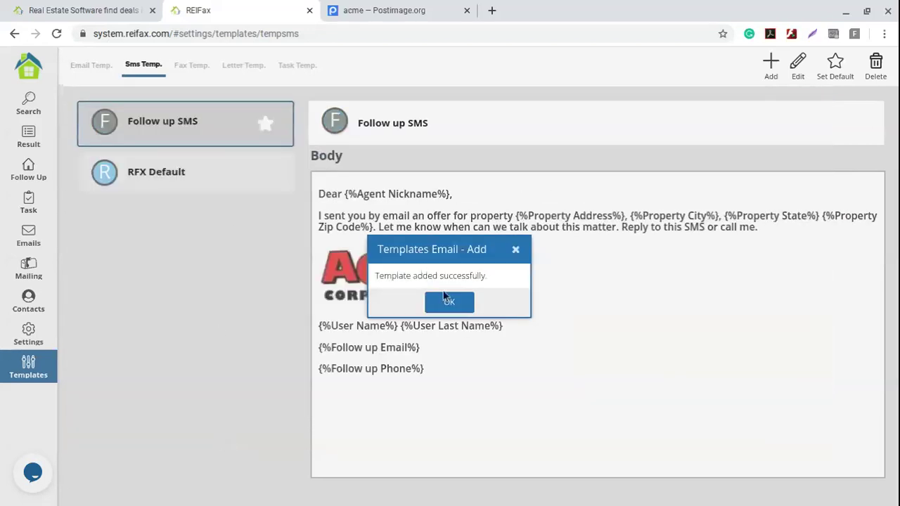
{"action": "left_click", "coordinate": [448, 303]}
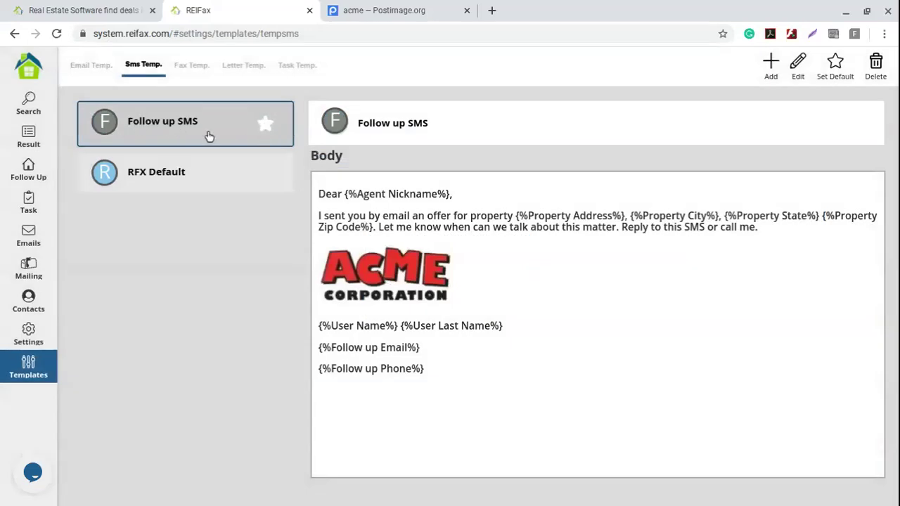
{"action": "left_click", "coordinate": [225, 175]}
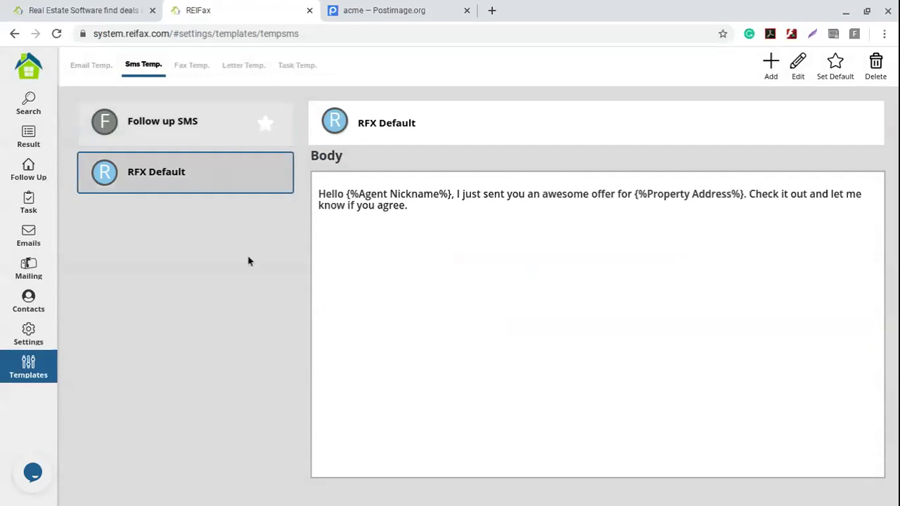
{"action": "left_click", "coordinate": [835, 63]}
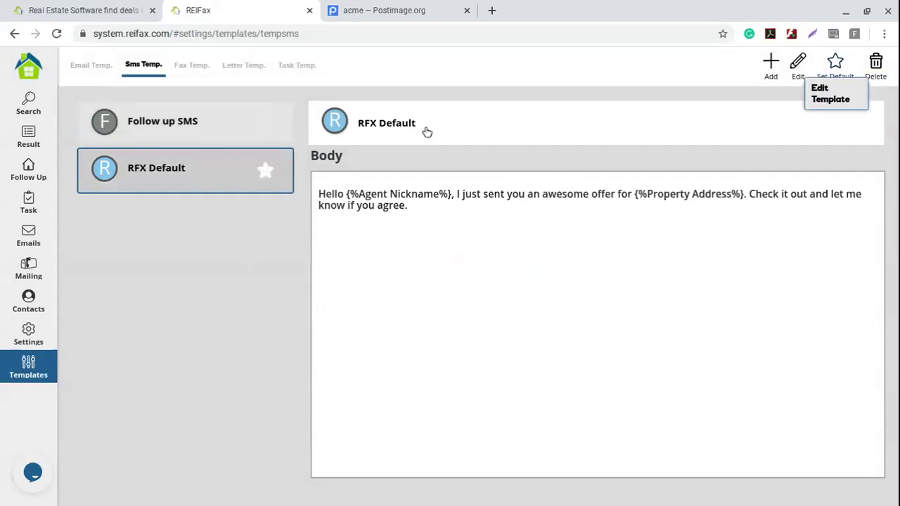
{"action": "left_click", "coordinate": [836, 63]}
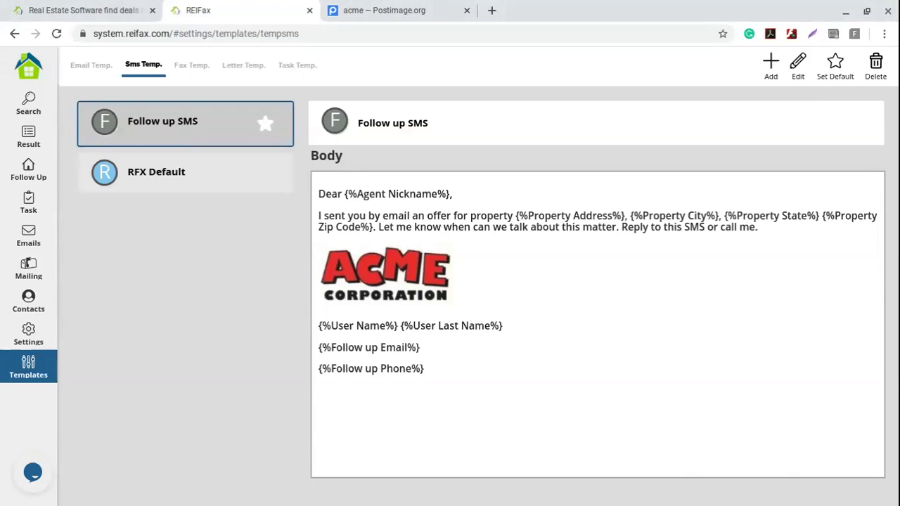
- Look over the Email and SMS template lists, then go to the empty Letter templates section
{"action": "left_click", "coordinate": [87, 67]}
{"action": "left_click", "coordinate": [144, 67]}
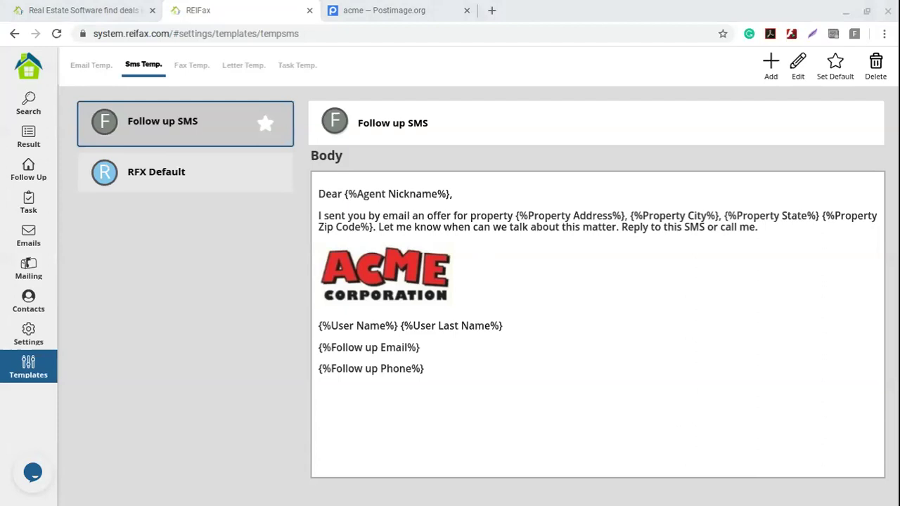
{"action": "left_click", "coordinate": [230, 307]}
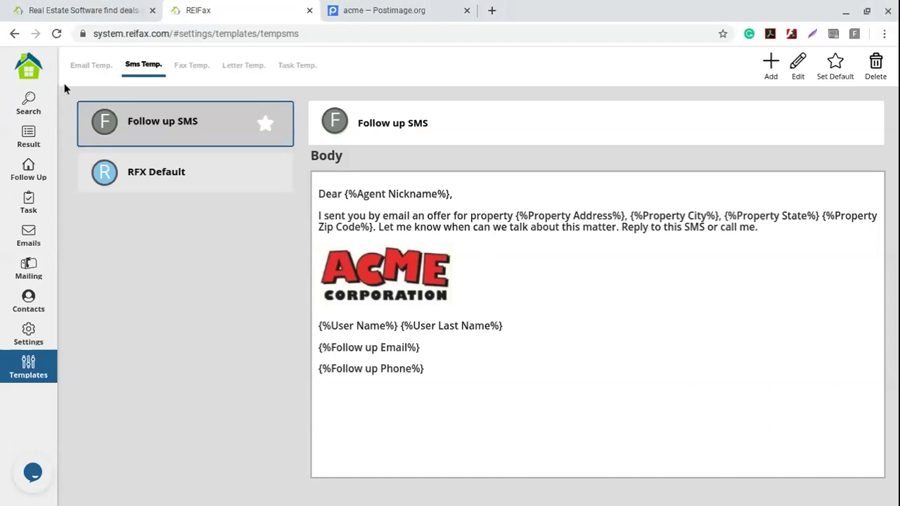
{"action": "left_click", "coordinate": [242, 65]}
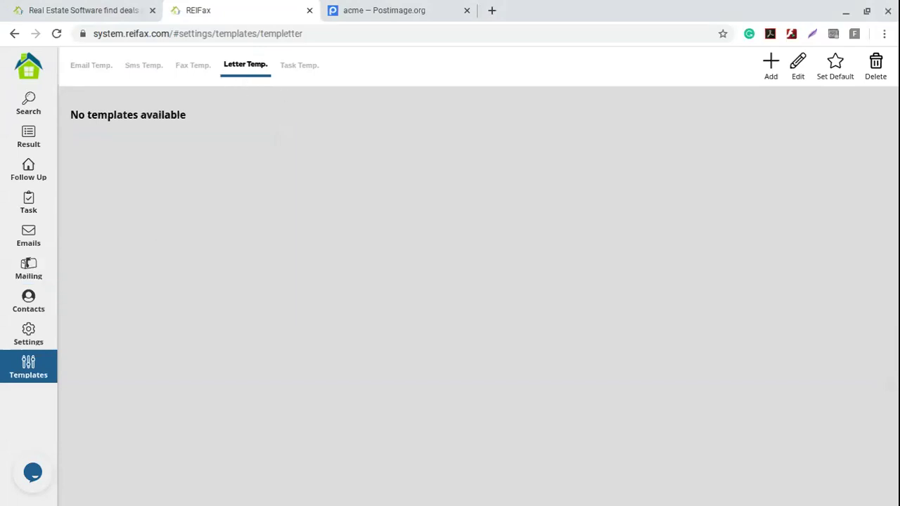
{"action": "left_click", "coordinate": [300, 67]}
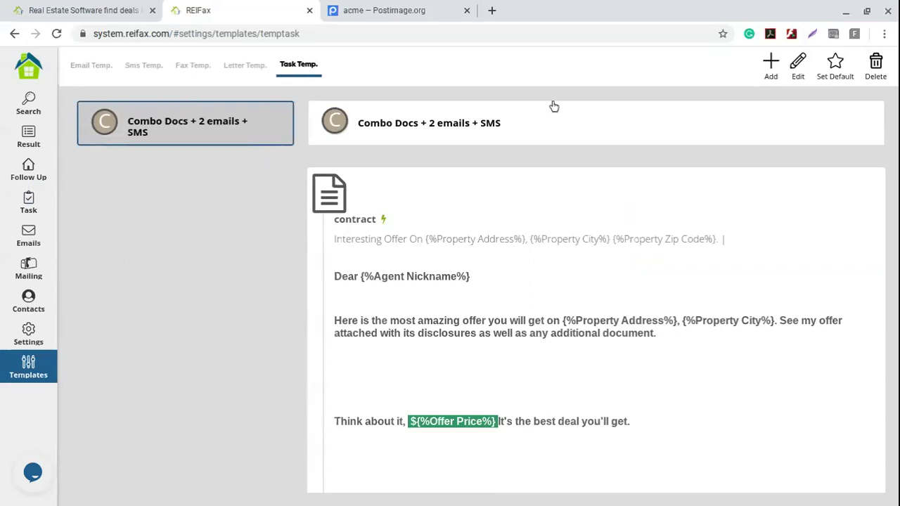
{"action": "left_click", "coordinate": [879, 65]}
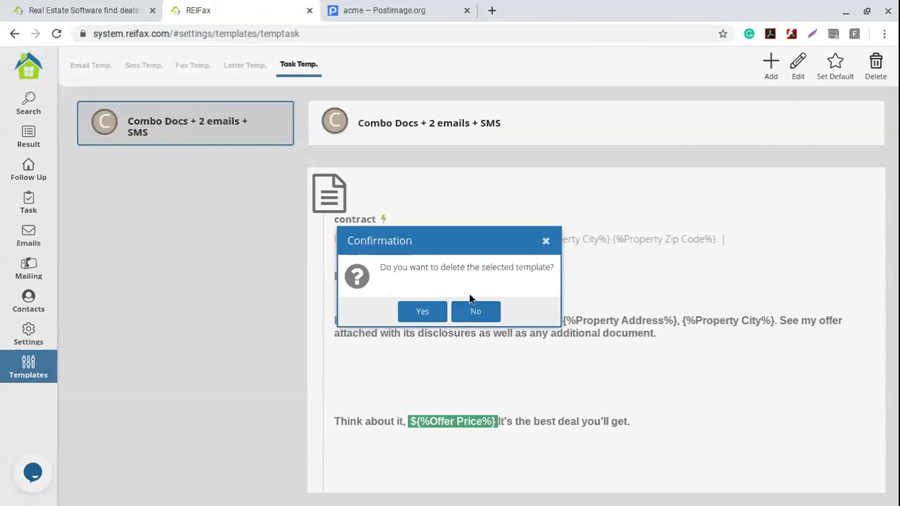
{"action": "left_click", "coordinate": [422, 312]}
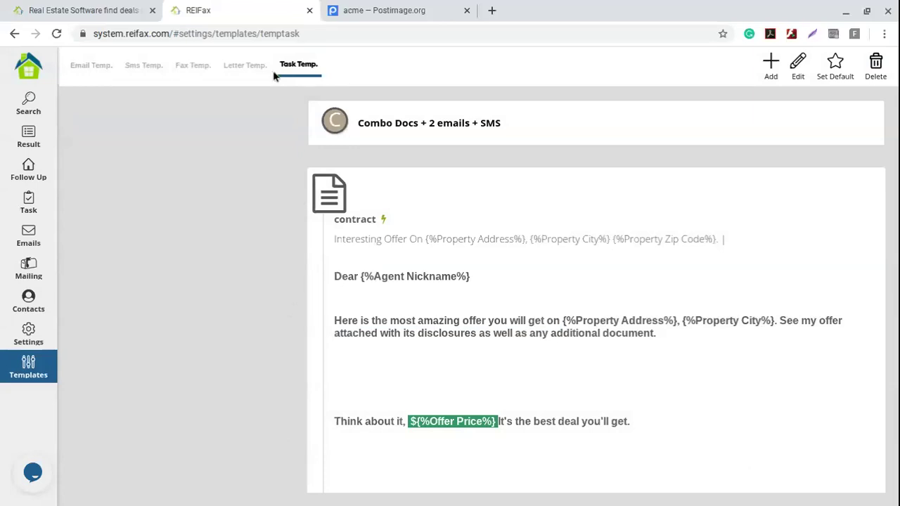
- Add a task template and name it 'COMBO - 1 Contract - 2 emails - SMS - Make call'
{"action": "left_click", "coordinate": [773, 64]}
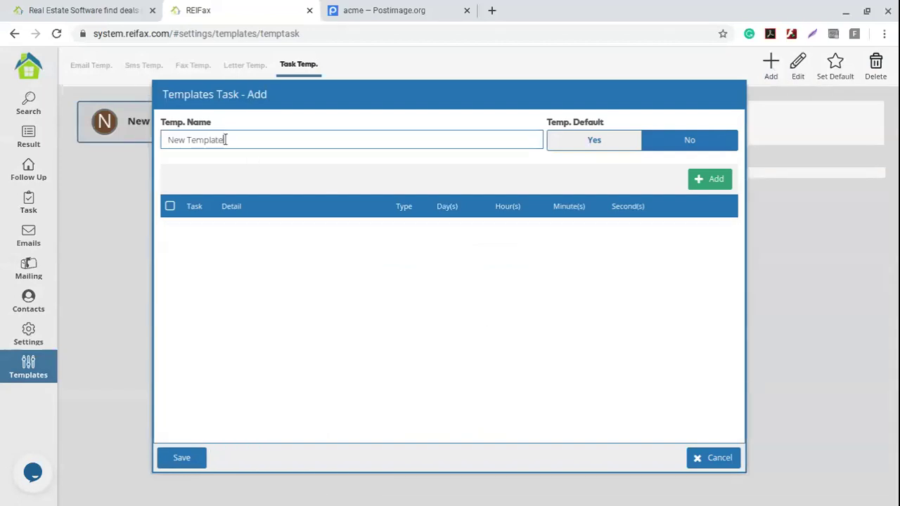
{"action": "key", "text": "BackSpace"}
{"action": "key", "text": "BackSpace"}
{"action": "key", "text": "BackSpace"}
{"action": "key", "text": "BackSpace"}
{"action": "key", "text": "BackSpace"}
{"action": "key", "text": "BackSpace"}
{"action": "key", "text": "BackSpace"}
{"action": "key", "text": "BackSpace"}
{"action": "key", "text": "BackSpace"}
{"action": "key", "text": "BackSpace"}
{"action": "key", "text": "BackSpace"}
{"action": "key", "text": "BackSpace"}
{"action": "type", "text": "COMBO - Cont"}
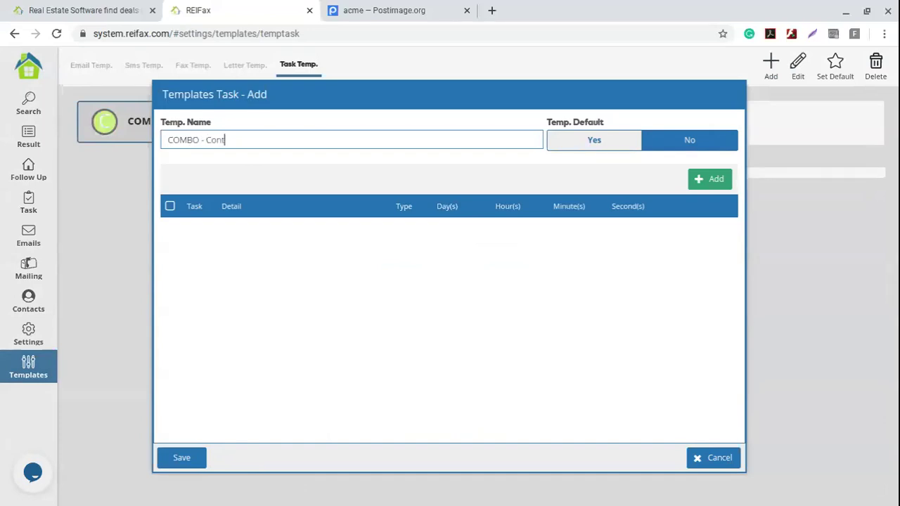
{"action": "type", "text": "ract"}
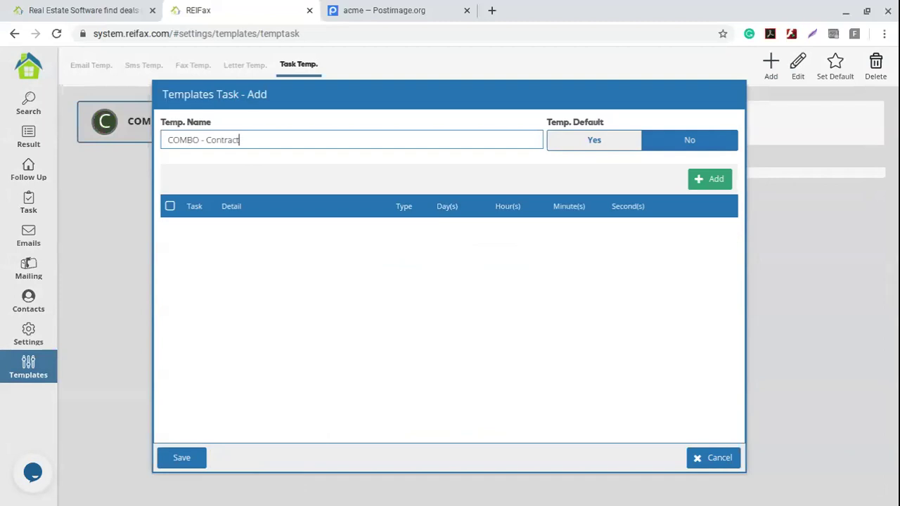
{"action": "key", "text": "Left"}
{"action": "key", "text": "Left"}
{"action": "key", "text": "Left"}
{"action": "key", "text": "Left"}
{"action": "key", "text": "Left"}
{"action": "key", "text": "Left"}
{"action": "type", "text": "1"}
{"action": "key", "text": "Right"}
{"action": "key", "text": "Right"}
{"action": "key", "text": "Right"}
{"action": "key", "text": "Right"}
{"action": "key", "text": "Right"}
{"action": "key", "text": "Right"}
{"action": "key", "text": "Right"}
{"action": "key", "text": "Right"}
{"action": "type", "text": "-"}
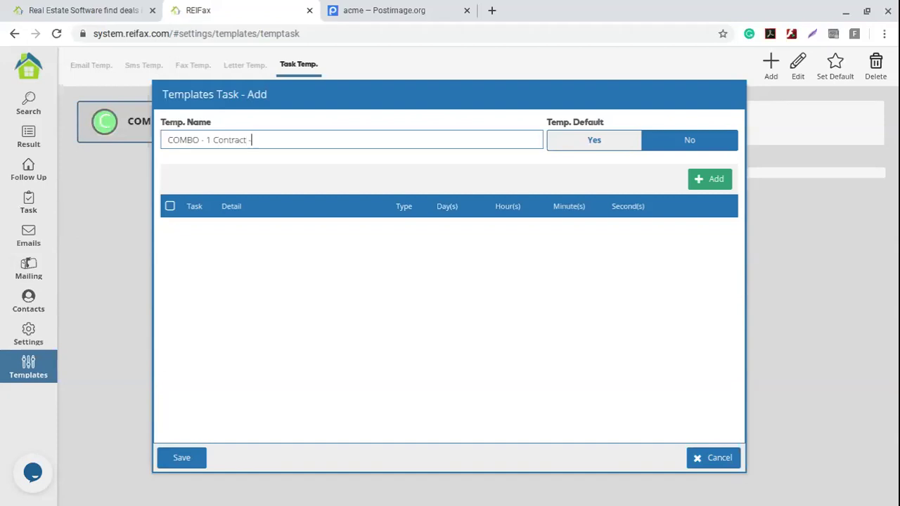
{"action": "type", "text": "2 emails"}
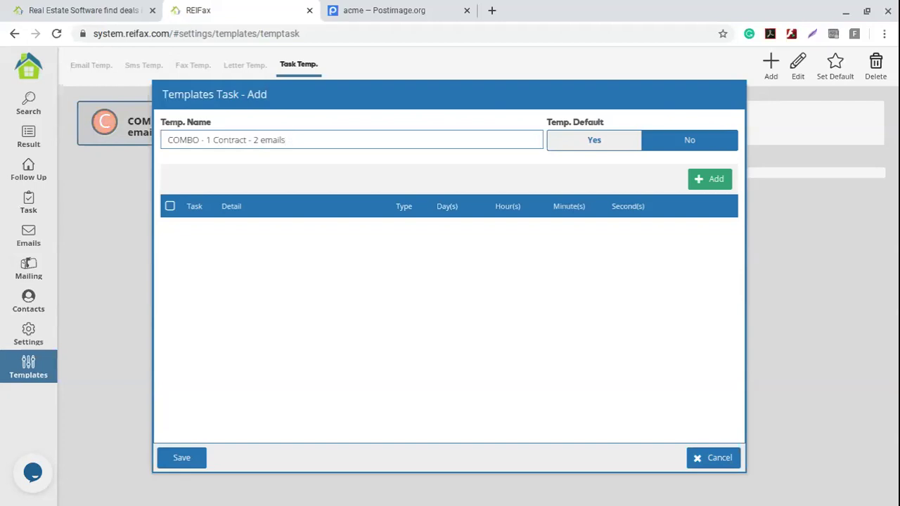
{"action": "type", "text": " - "}
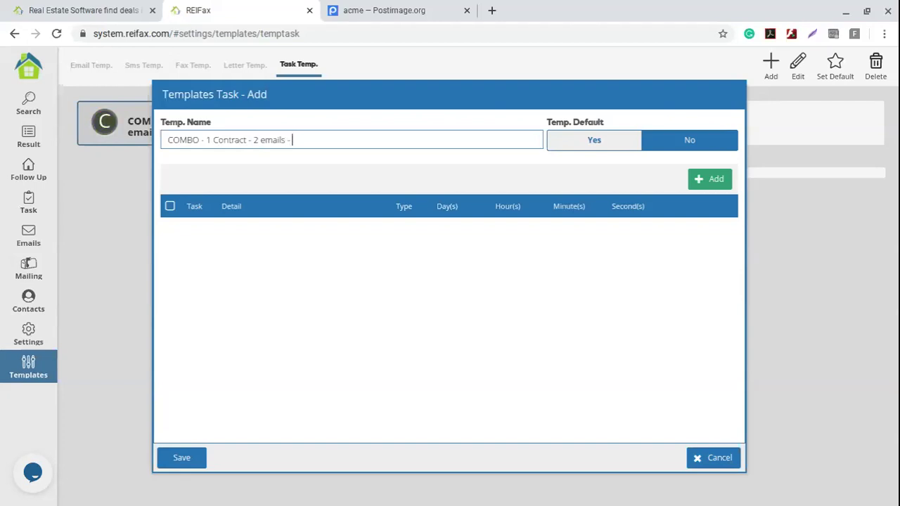
{"action": "type", "text": "SMS"}
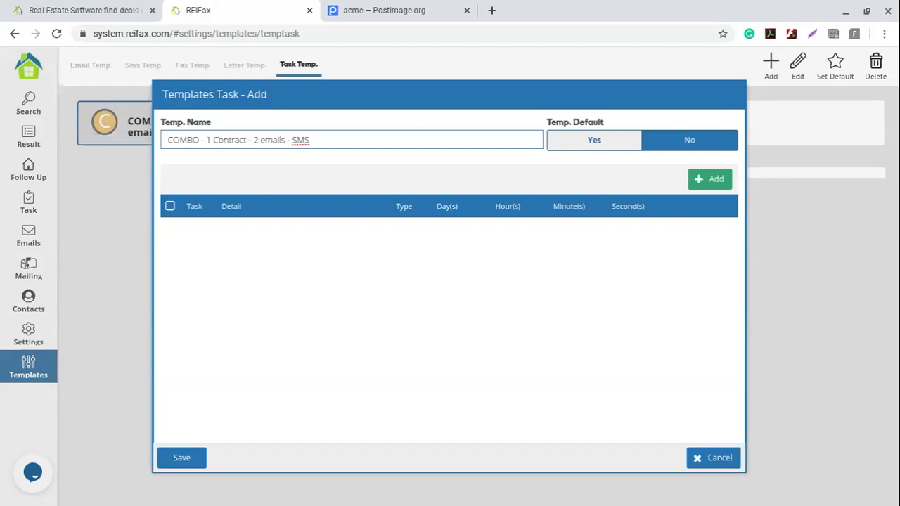
{"action": "type", "text": "- Make call"}
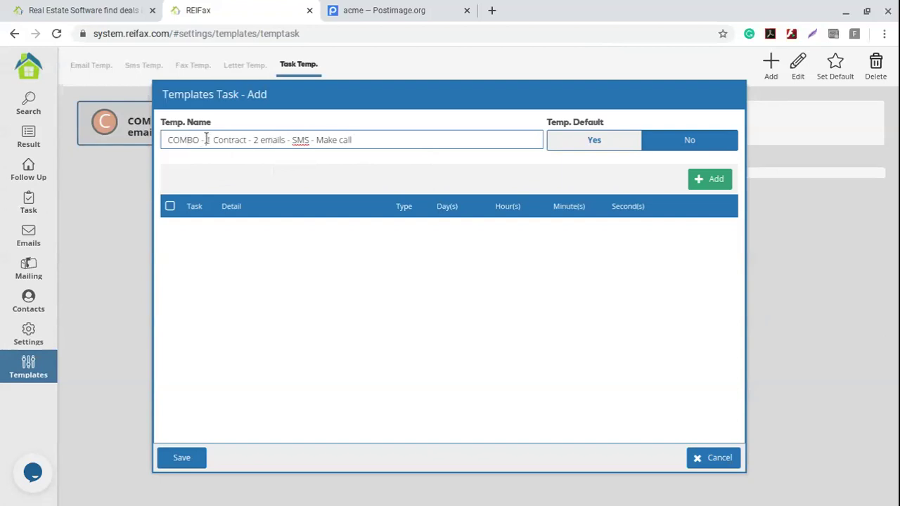
{"action": "left_click_drag", "start_coordinate": [207, 140], "coordinate": [391, 148]}
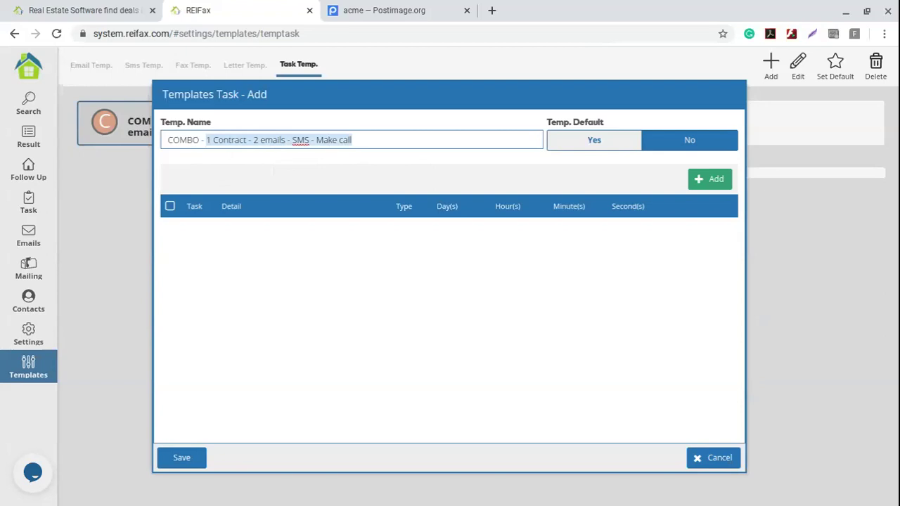
{"action": "left_click", "coordinate": [374, 140]}
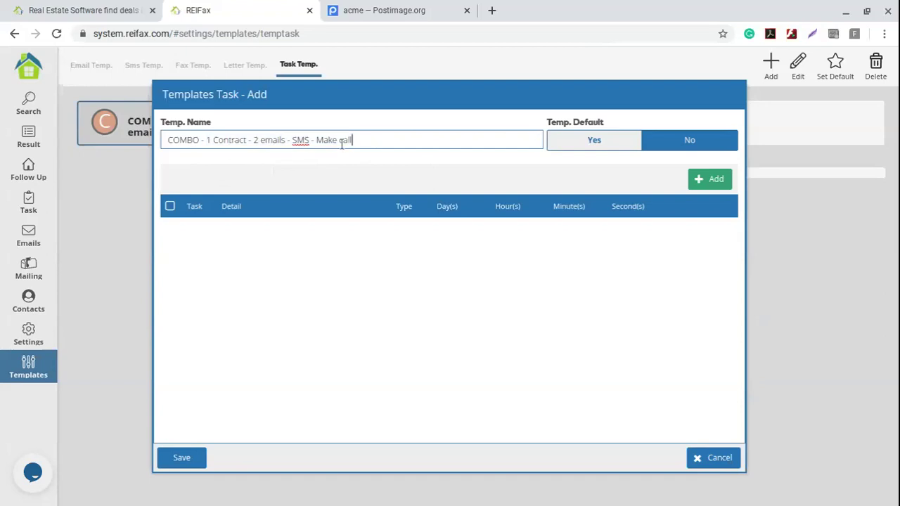
{"action": "left_click_drag", "start_coordinate": [315, 140], "coordinate": [353, 141]}
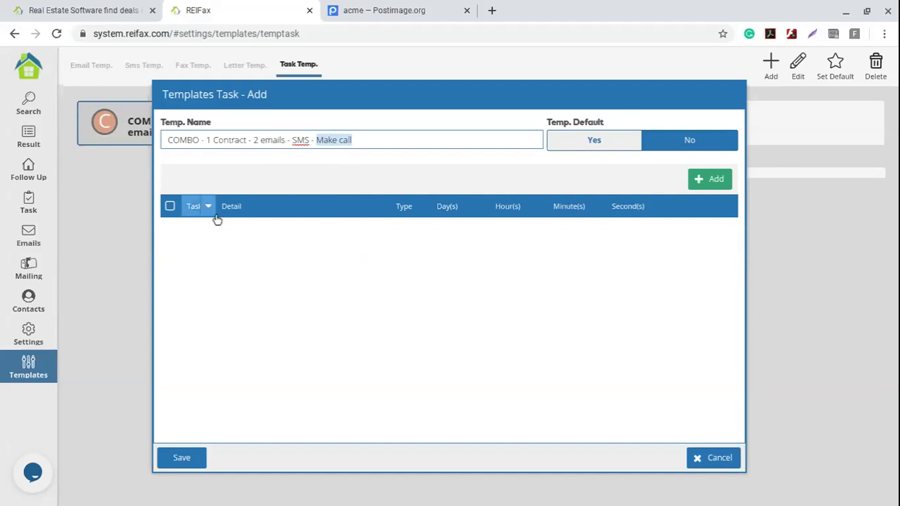
- Set Temp. Default to Yes and add a Send DOC task described as 'first offer'
{"action": "left_click", "coordinate": [595, 142]}
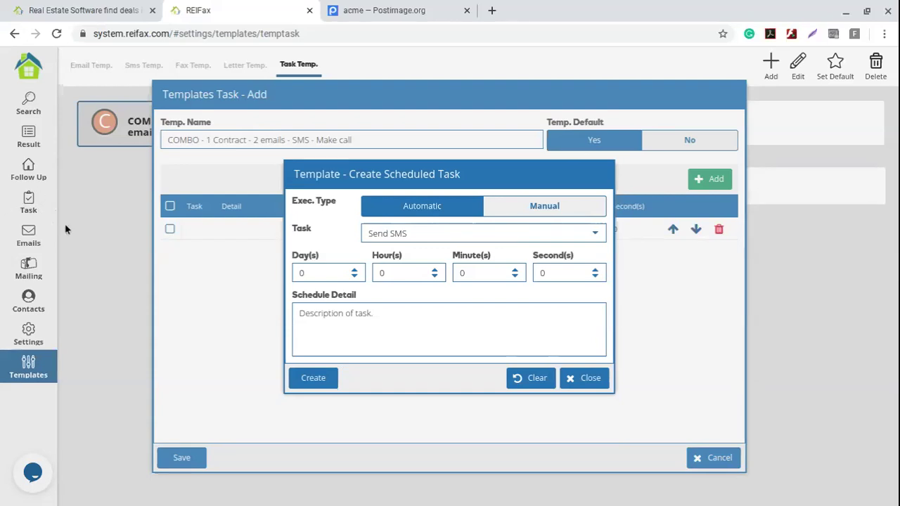
{"action": "left_click", "coordinate": [596, 236]}
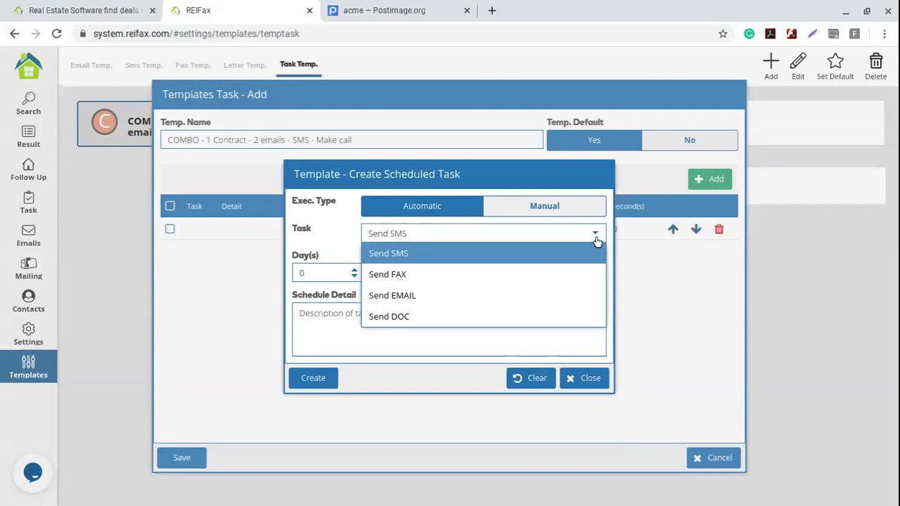
{"action": "left_click", "coordinate": [392, 318]}
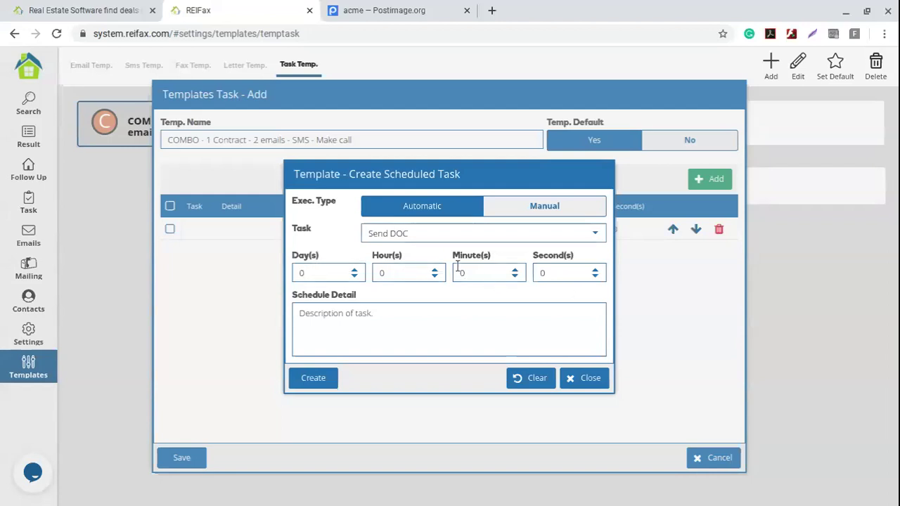
{"action": "left_click", "coordinate": [365, 319]}
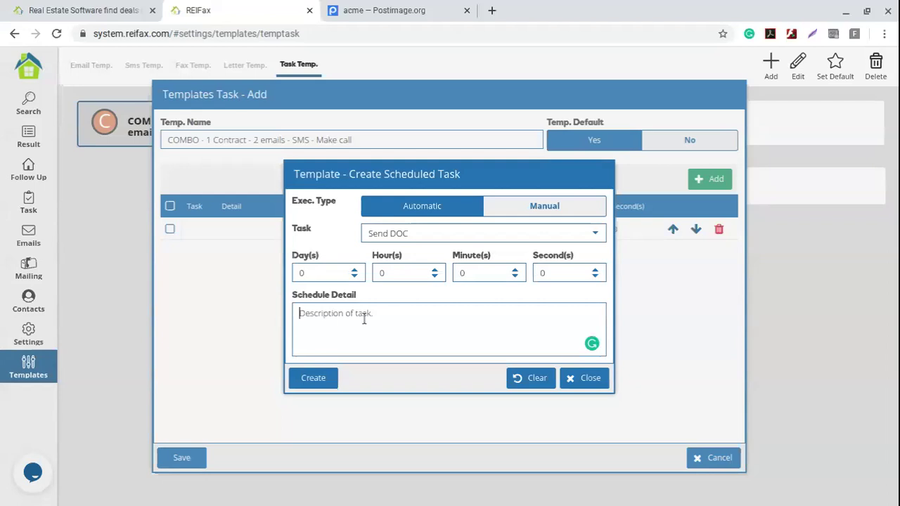
{"action": "type", "text": "frist"}
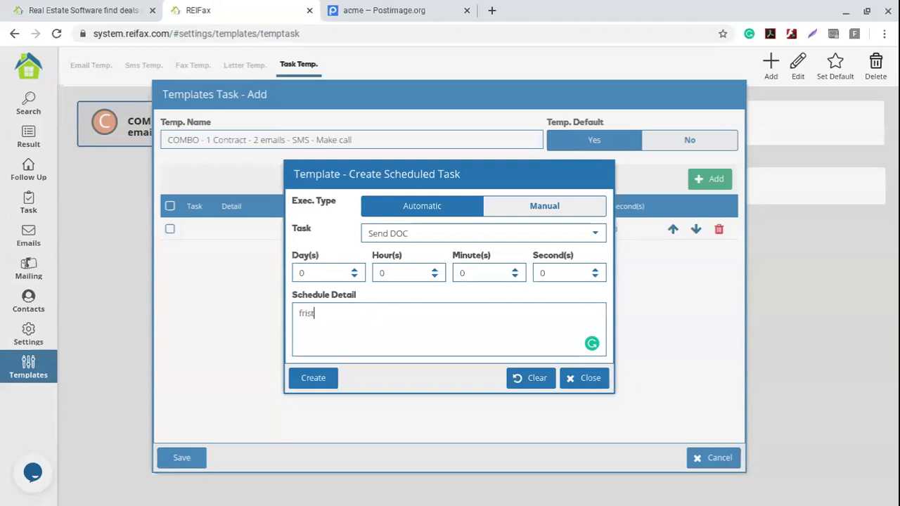
{"action": "key", "text": "BackSpace"}
{"action": "key", "text": "BackSpace"}
{"action": "key", "text": "BackSpace"}
{"action": "key", "text": "BackSpace"}
{"action": "type", "text": "irst offer"}
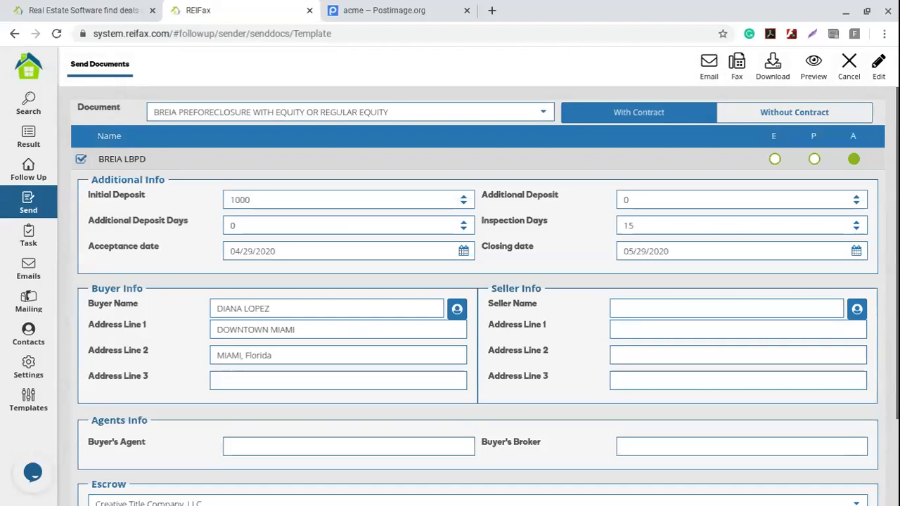
- Pick MP HOMEOWNER DREIA 2019.6 from the Document list and highlight its name
{"action": "left_click", "coordinate": [544, 114]}
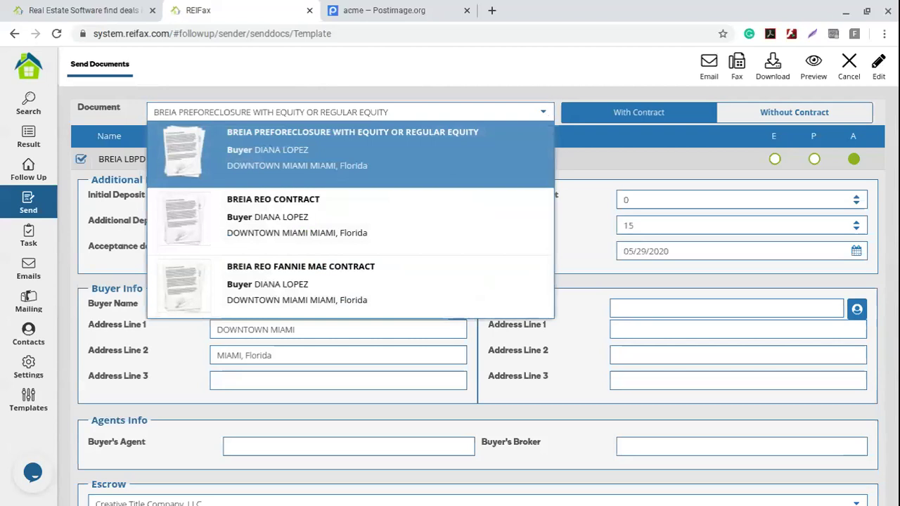
{"action": "scroll", "coordinate": [444, 173], "scroll_direction": "down", "scroll_amount": 1}
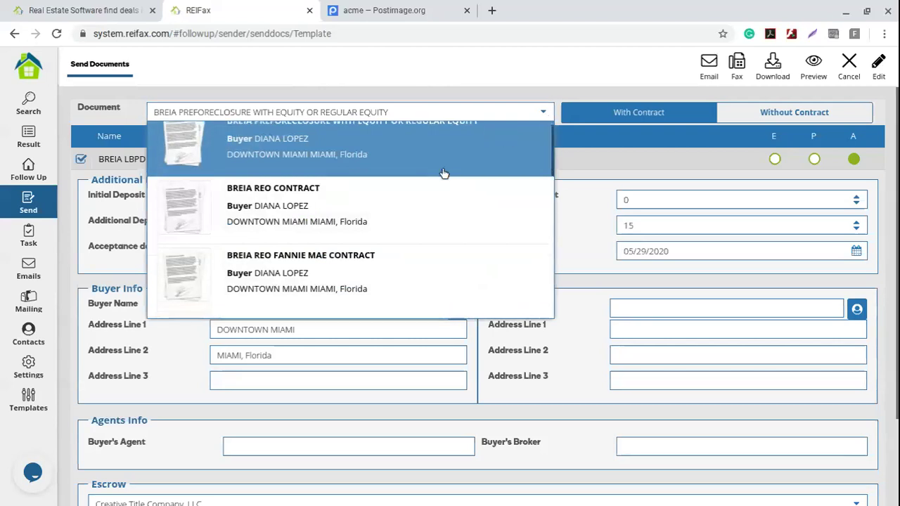
{"action": "scroll", "coordinate": [444, 173], "scroll_direction": "down", "scroll_amount": 5}
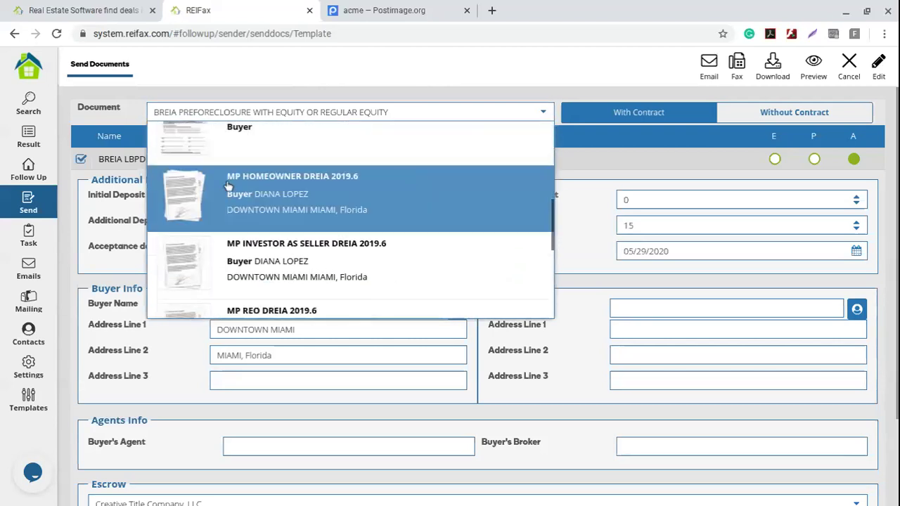
{"action": "left_click", "coordinate": [365, 187]}
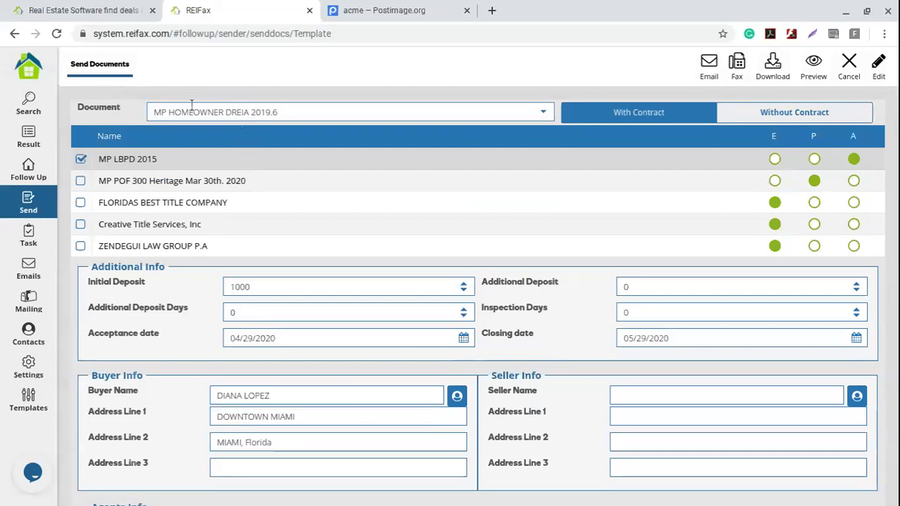
{"action": "left_click_drag", "start_coordinate": [152, 113], "coordinate": [343, 114]}
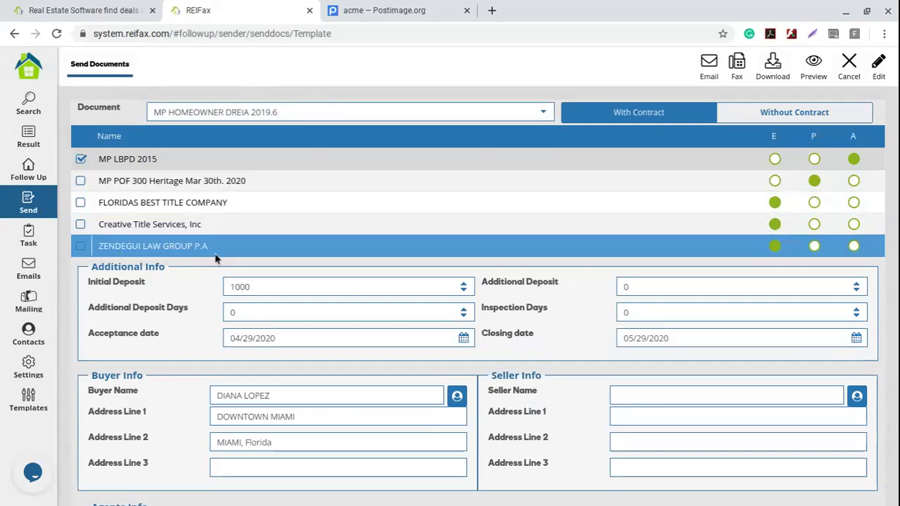
- Toggle the attachment checkboxes, leaving FLORIDAS BEST TITLE COMPANY checked
{"action": "left_click", "coordinate": [82, 203]}
{"action": "left_click", "coordinate": [80, 181]}
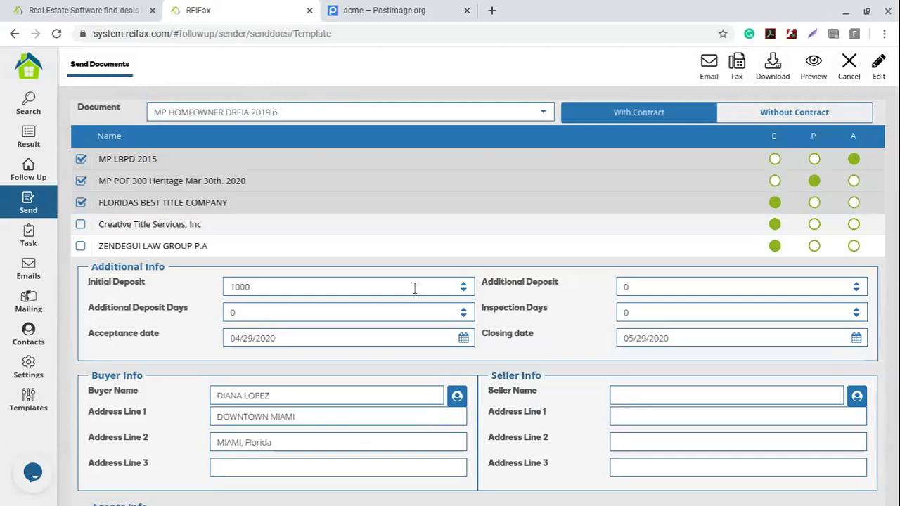
{"action": "left_click", "coordinate": [81, 203]}
{"action": "left_click", "coordinate": [81, 181]}
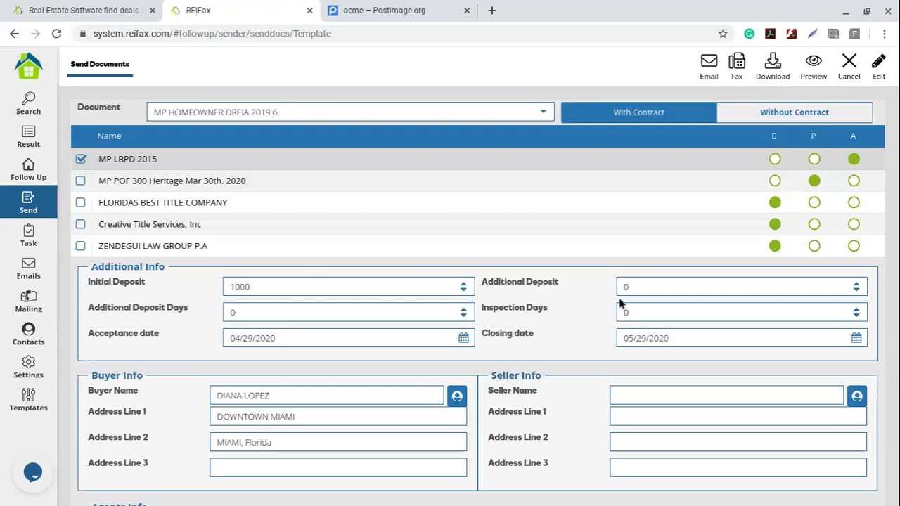
{"action": "left_click", "coordinate": [82, 203]}
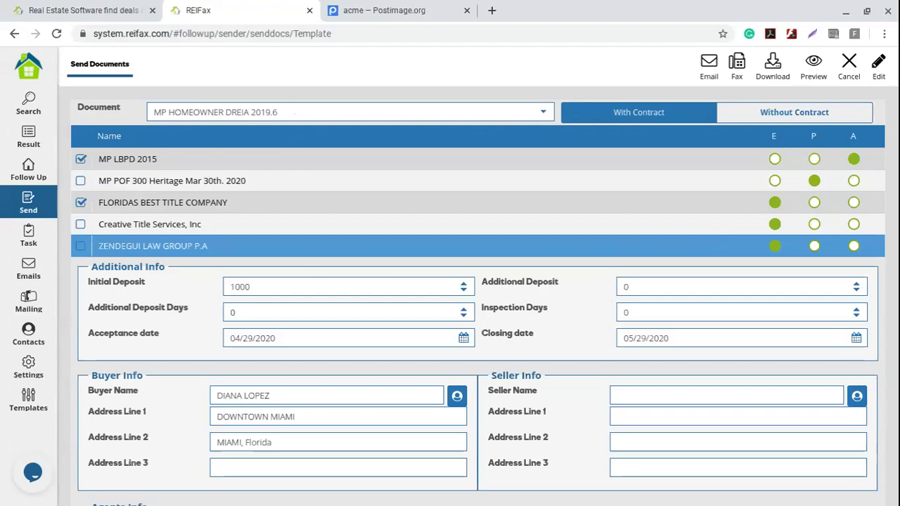
- Change Inspection Days to 10 and Initial Deposit to 1500, then review the form
{"action": "double_click", "coordinate": [256, 287]}
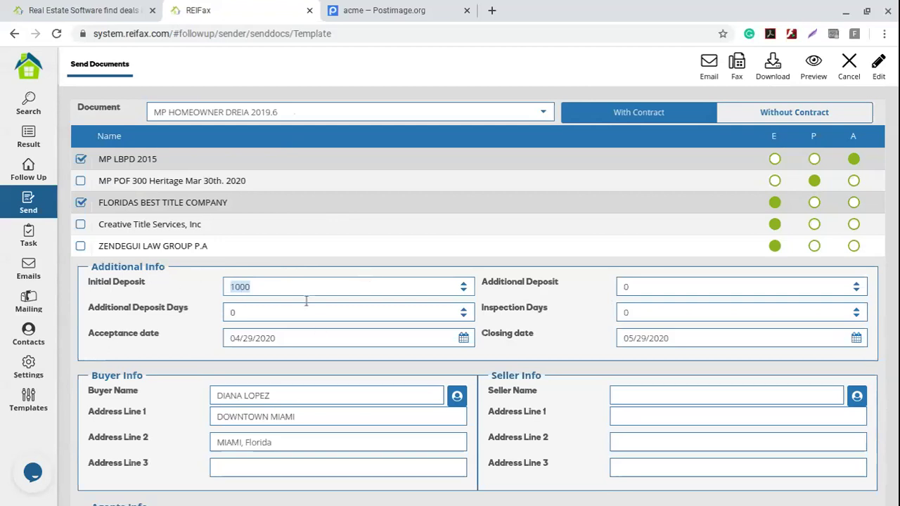
{"action": "double_click", "coordinate": [653, 314]}
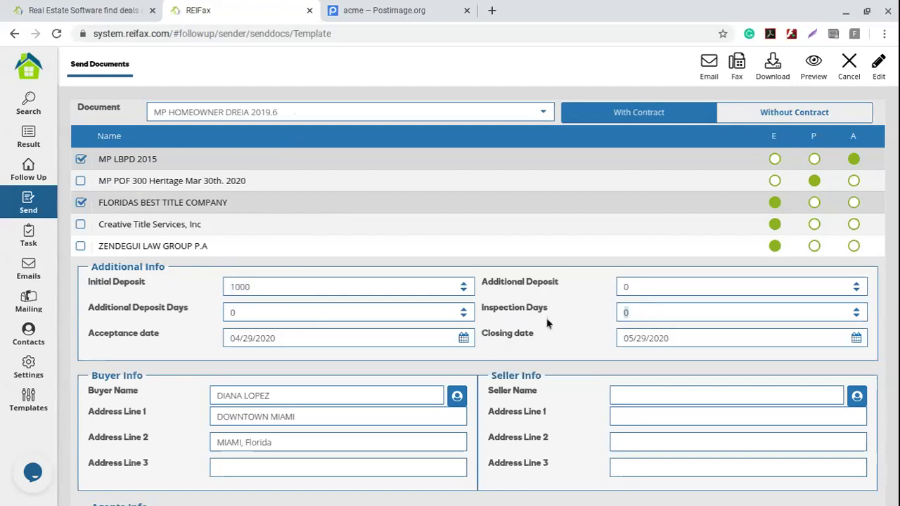
{"action": "left_click_drag", "start_coordinate": [277, 337], "coordinate": [149, 332]}
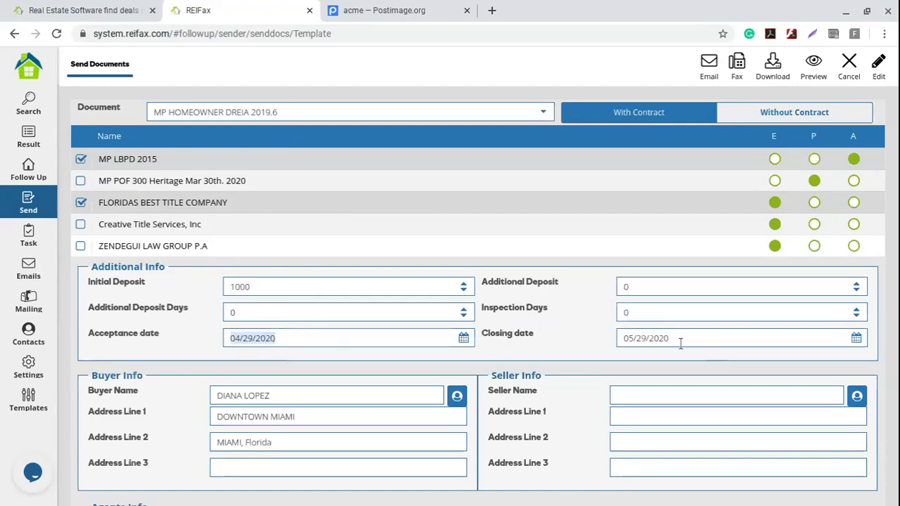
{"action": "left_click_drag", "start_coordinate": [681, 344], "coordinate": [603, 339]}
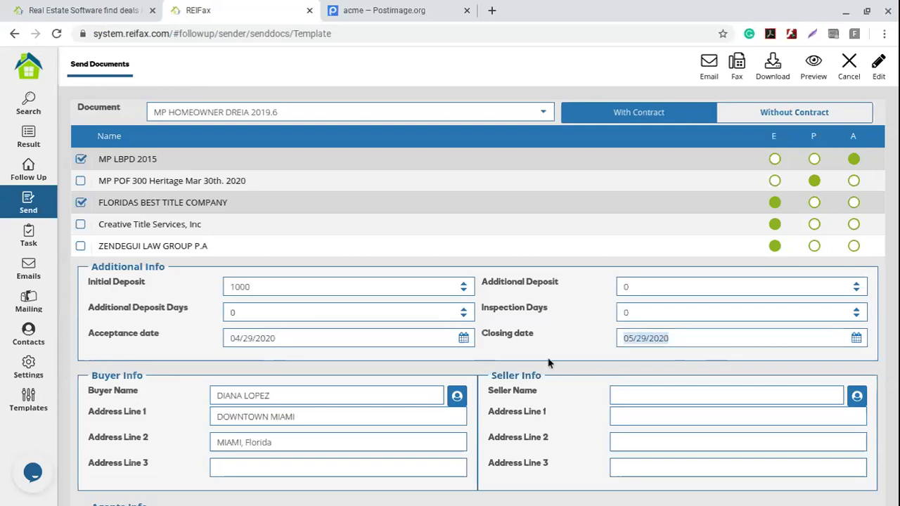
{"action": "double_click", "coordinate": [633, 313]}
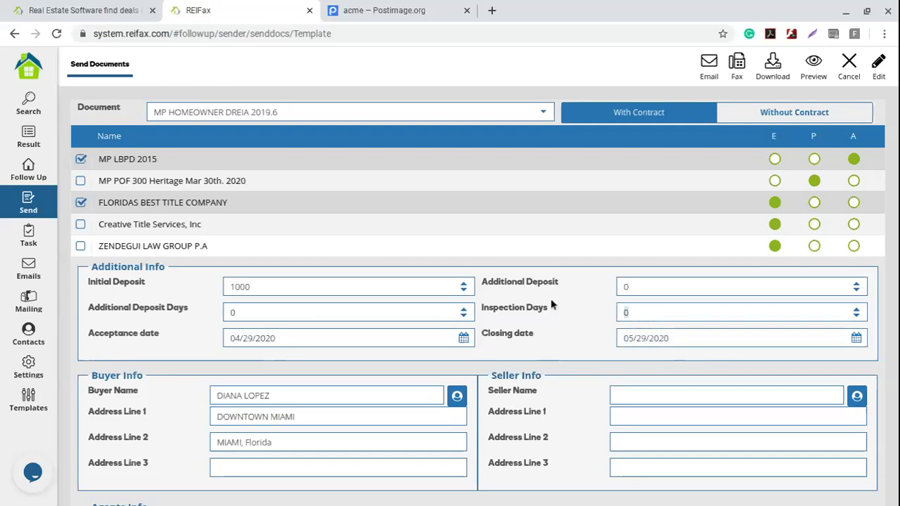
{"action": "type", "text": "10"}
{"action": "left_click", "coordinate": [138, 282]}
{"action": "type", "text": "1500"}
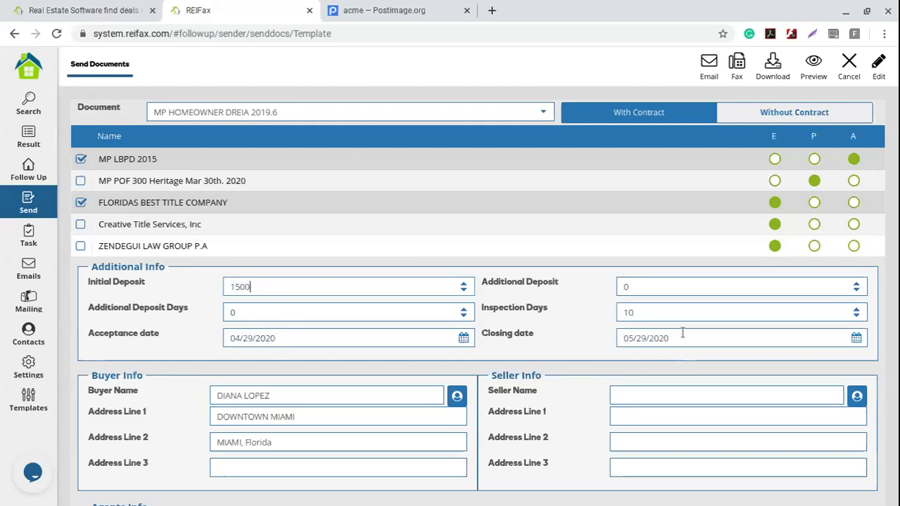
{"action": "scroll", "coordinate": [464, 347], "scroll_direction": "down", "scroll_amount": 2}
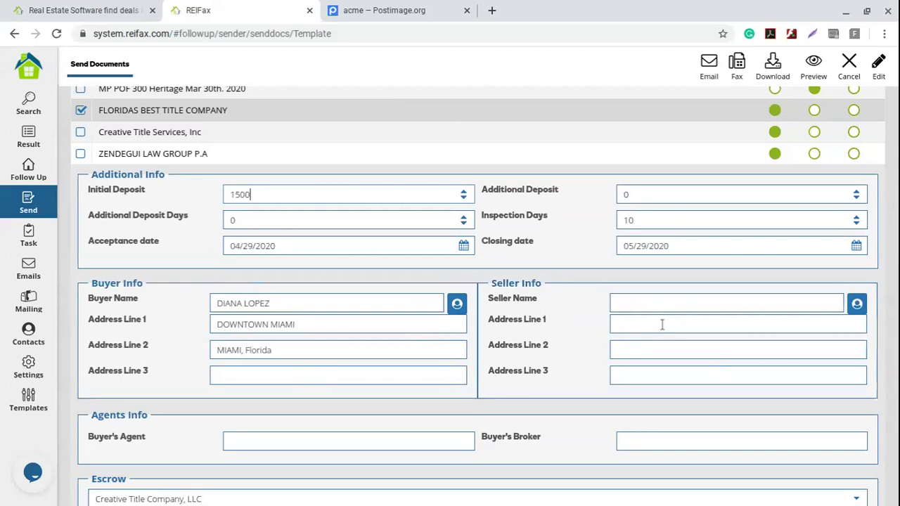
{"action": "scroll", "coordinate": [492, 285], "scroll_direction": "down", "scroll_amount": 2}
{"action": "scroll", "coordinate": [693, 161], "scroll_direction": "up", "scroll_amount": 3}
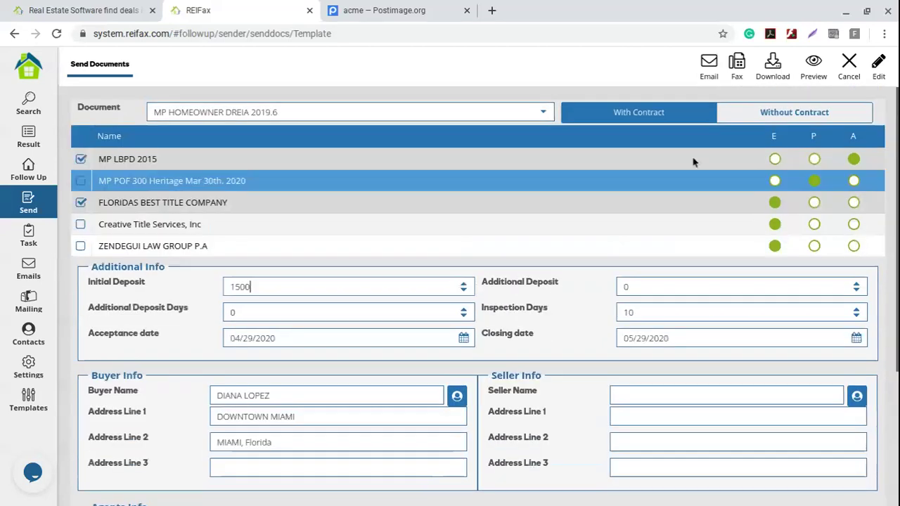
- Turn the cash offer email into a task and select the 'first offer' row in COMBO
{"action": "left_click", "coordinate": [711, 63]}
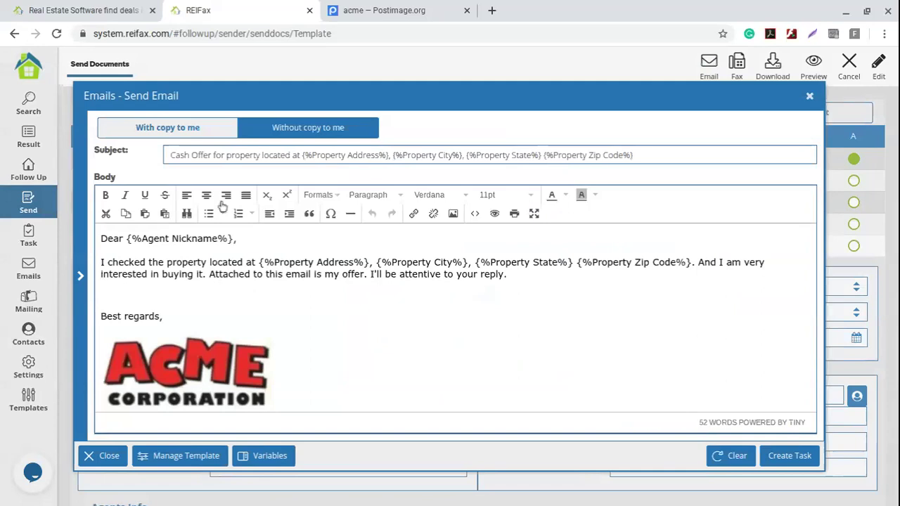
{"action": "left_click", "coordinate": [199, 155]}
{"action": "left_click_drag", "start_coordinate": [168, 155], "coordinate": [675, 156]}
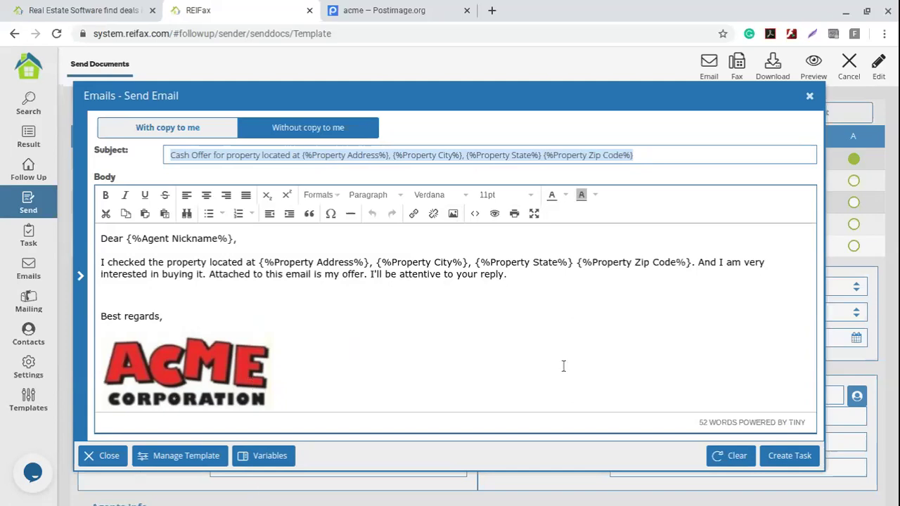
{"action": "left_click", "coordinate": [789, 459]}
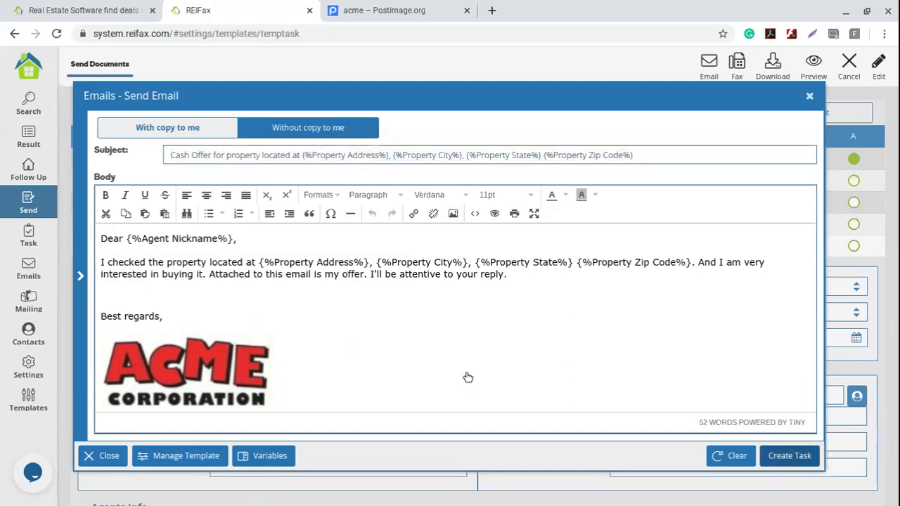
{"action": "left_click", "coordinate": [243, 234]}
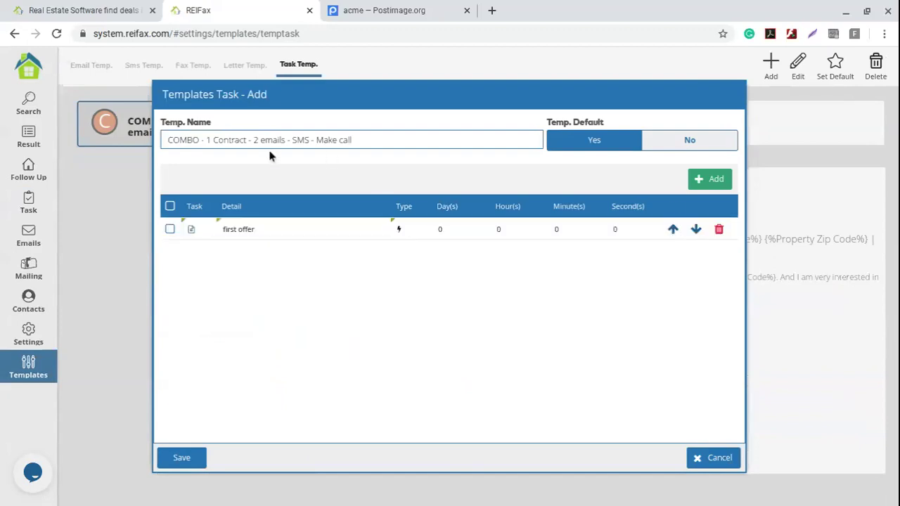
- Create a Send EMAIL step delayed 2 days and described as '1st follow up email'
{"action": "left_click", "coordinate": [714, 180]}
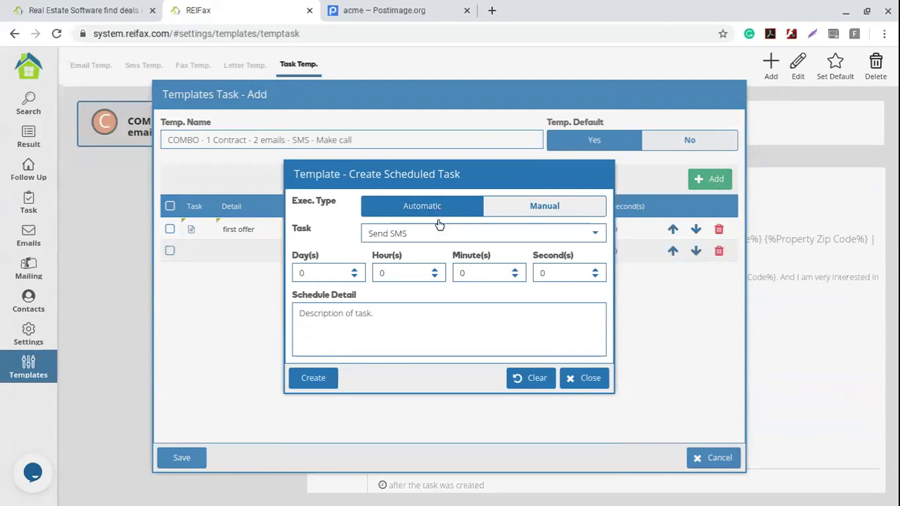
{"action": "left_click", "coordinate": [590, 236]}
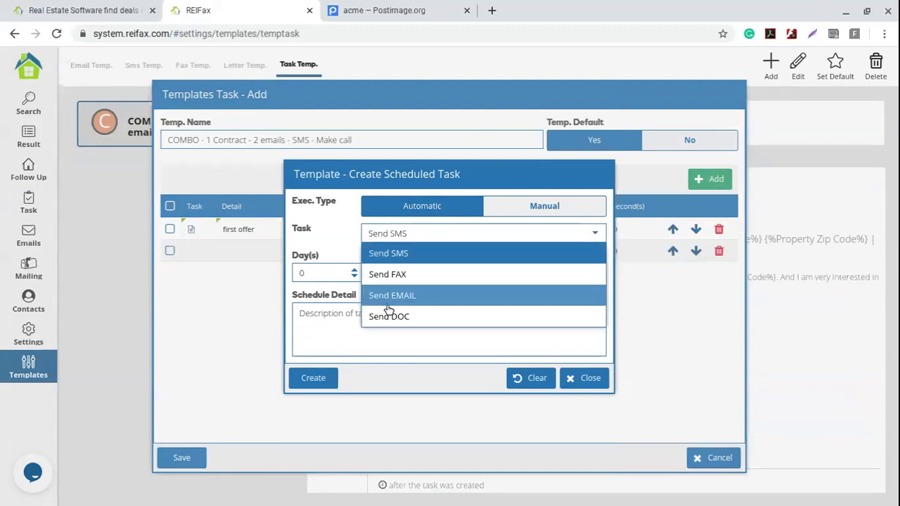
{"action": "left_click", "coordinate": [416, 298]}
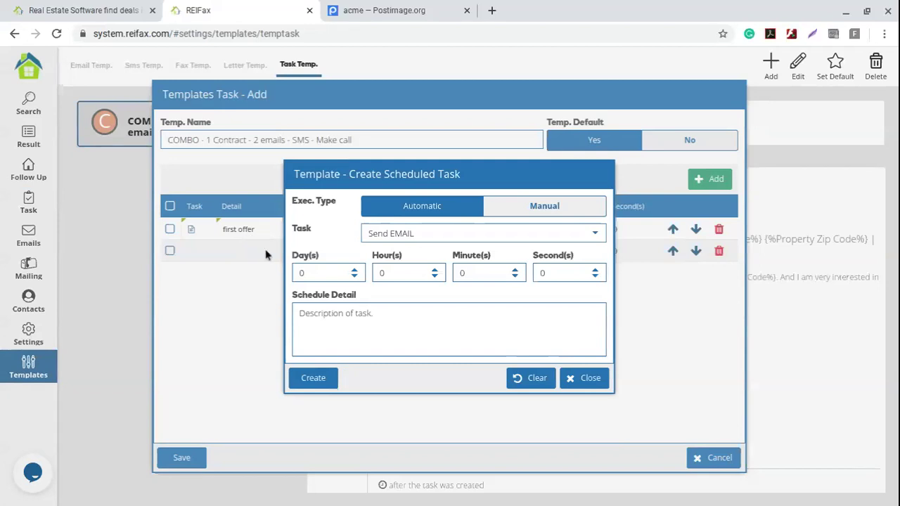
{"action": "double_click", "coordinate": [350, 273]}
{"action": "type", "text": "2"}
{"action": "left_click", "coordinate": [348, 316]}
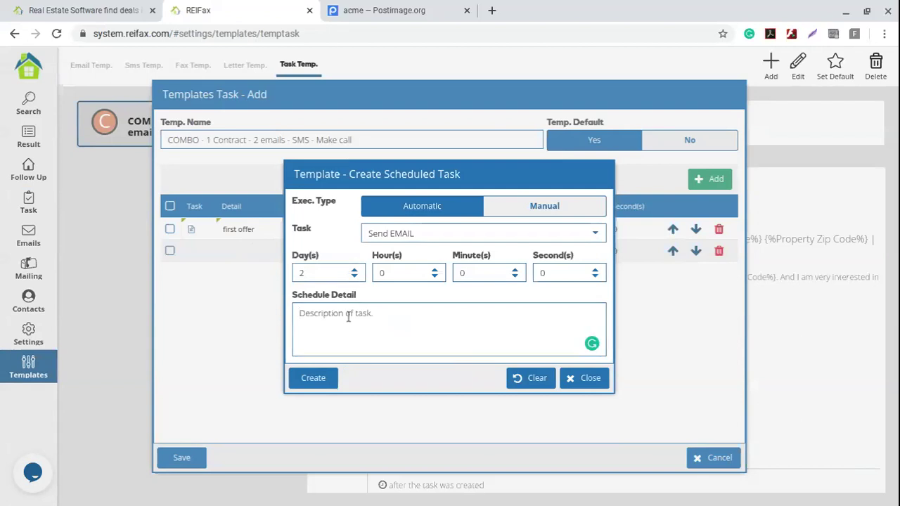
{"action": "type", "text": "1st follow up email"}
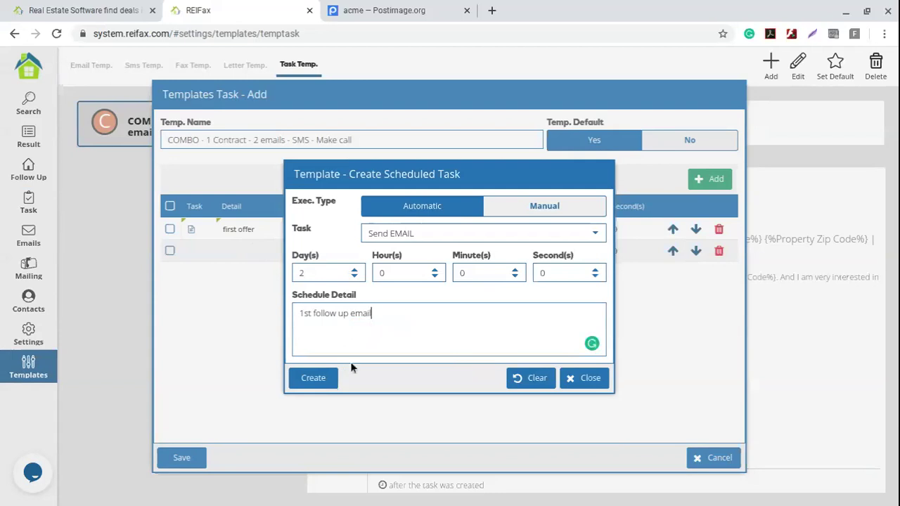
{"action": "left_click_drag", "start_coordinate": [385, 316], "coordinate": [274, 354]}
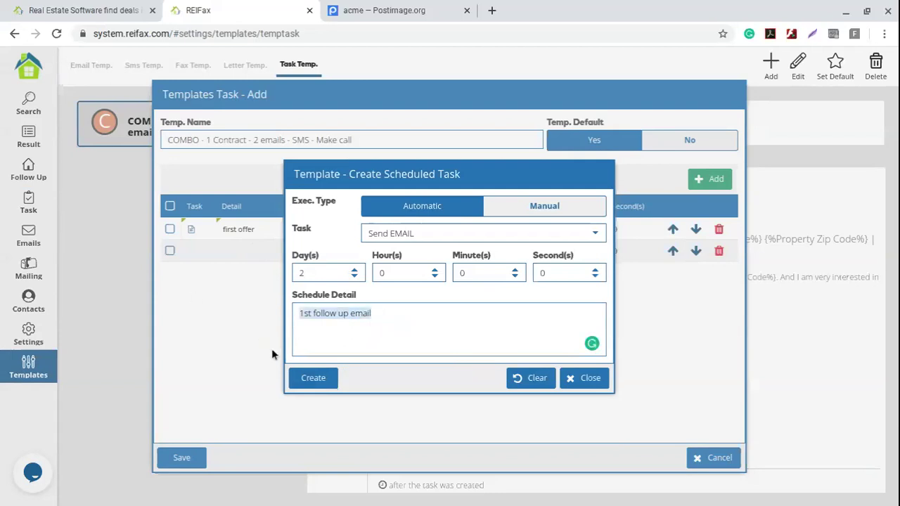
{"action": "left_click", "coordinate": [384, 317]}
{"action": "left_click", "coordinate": [313, 379]}
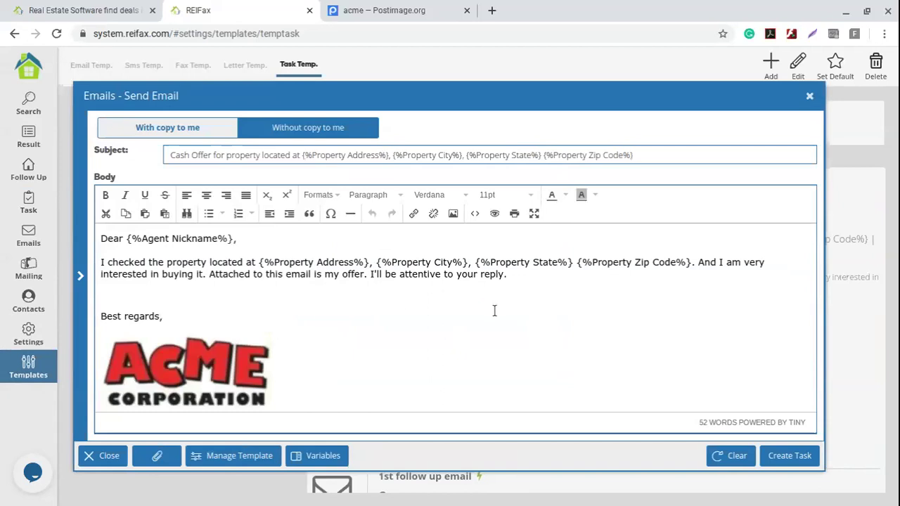
- Load the 'Follow up on an offer' email template and save it as the follow-up task
{"action": "double_click", "coordinate": [169, 155]}
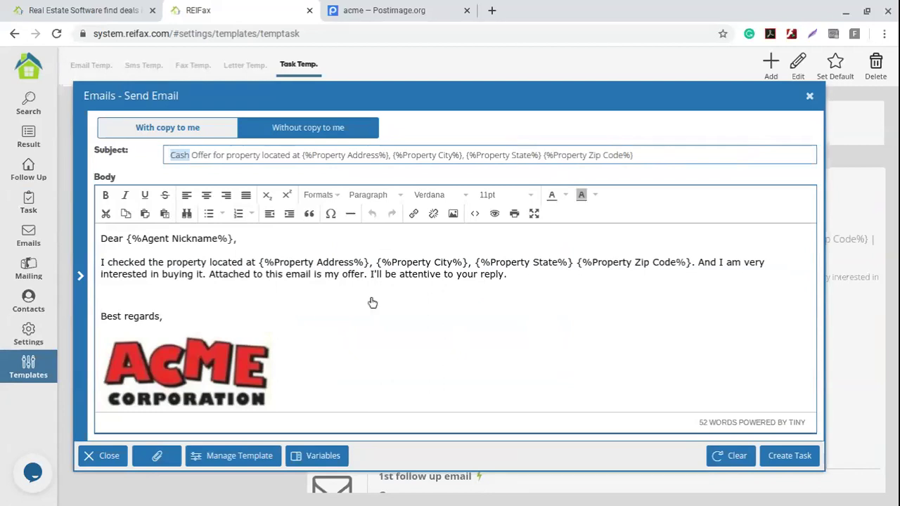
{"action": "left_click", "coordinate": [250, 458]}
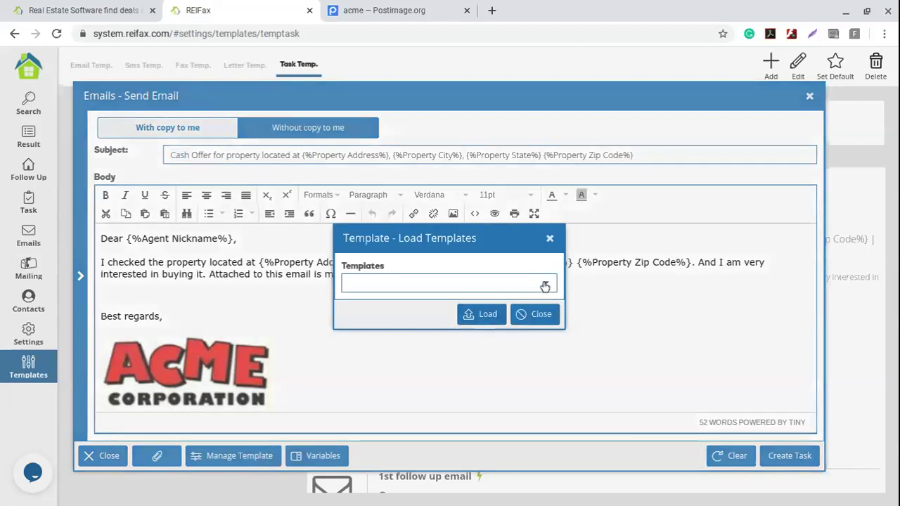
{"action": "left_click", "coordinate": [545, 284]}
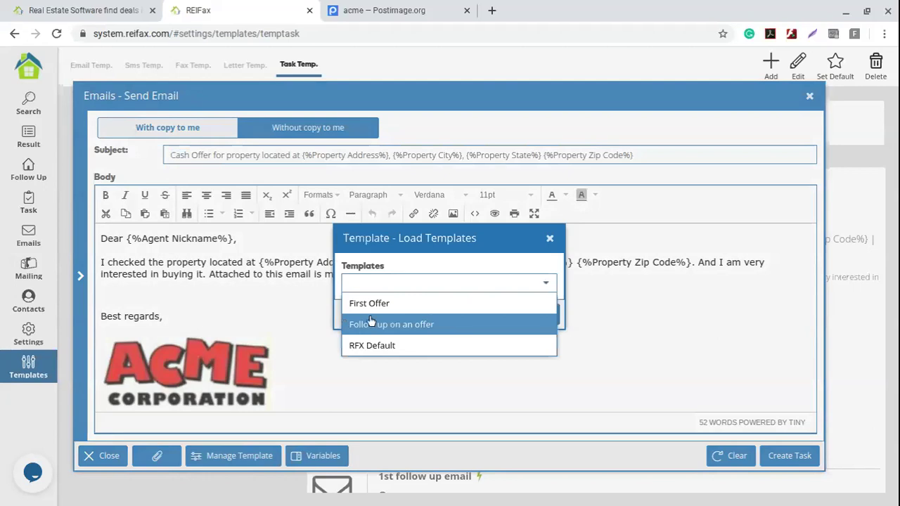
{"action": "left_click", "coordinate": [417, 324]}
{"action": "left_click", "coordinate": [487, 315]}
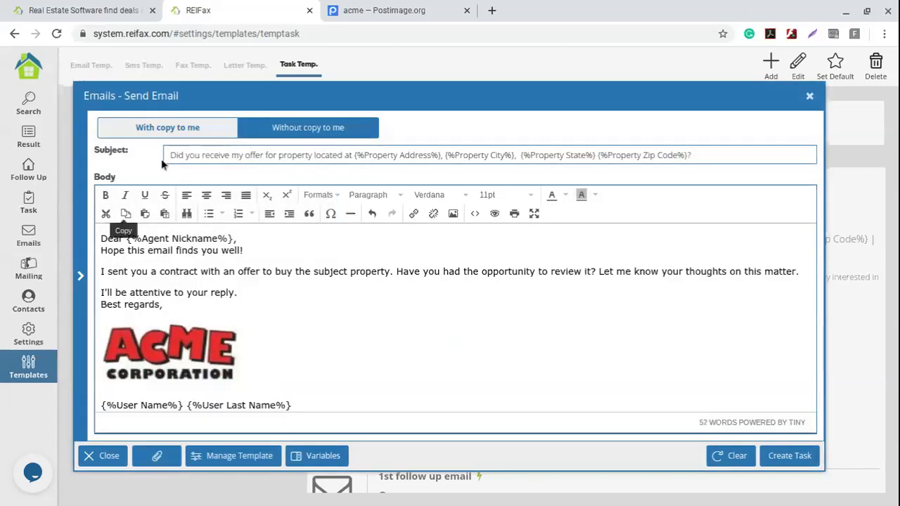
{"action": "left_click_drag", "start_coordinate": [169, 156], "coordinate": [752, 162]}
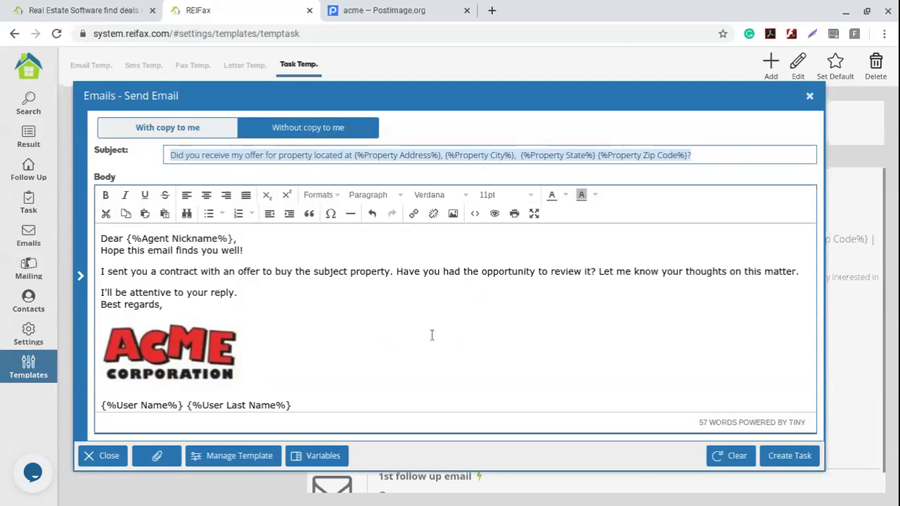
{"action": "scroll", "coordinate": [431, 336], "scroll_direction": "down", "scroll_amount": 1}
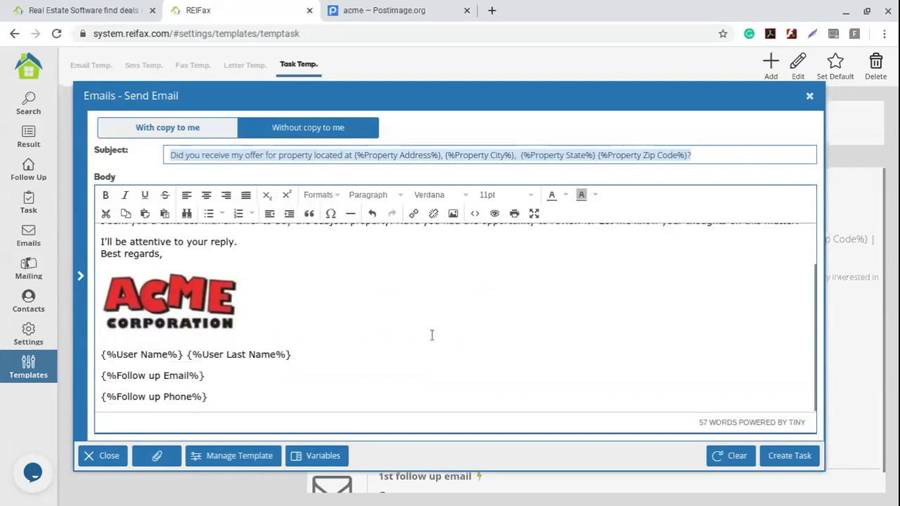
{"action": "left_click", "coordinate": [789, 456]}
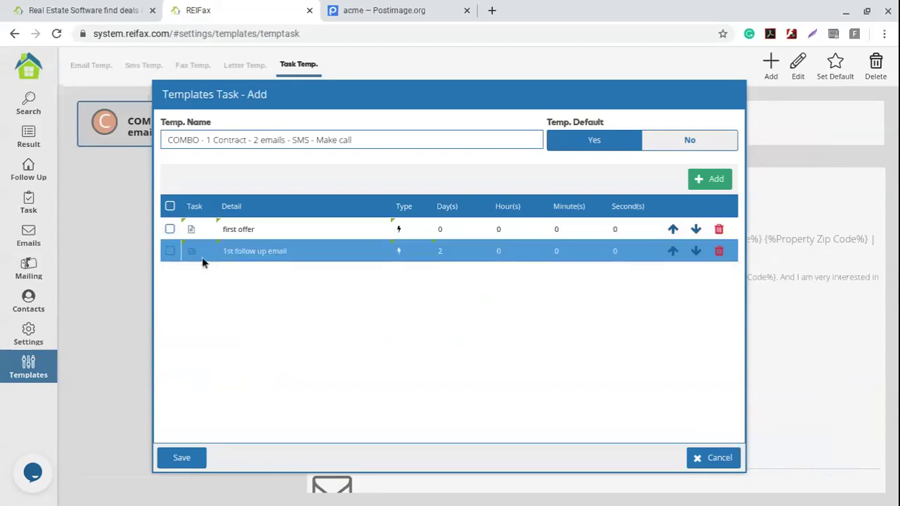
- Add another scheduled step with Send EMAIL as its task type
{"action": "left_click", "coordinate": [435, 251]}
{"action": "type", "text": "2"}
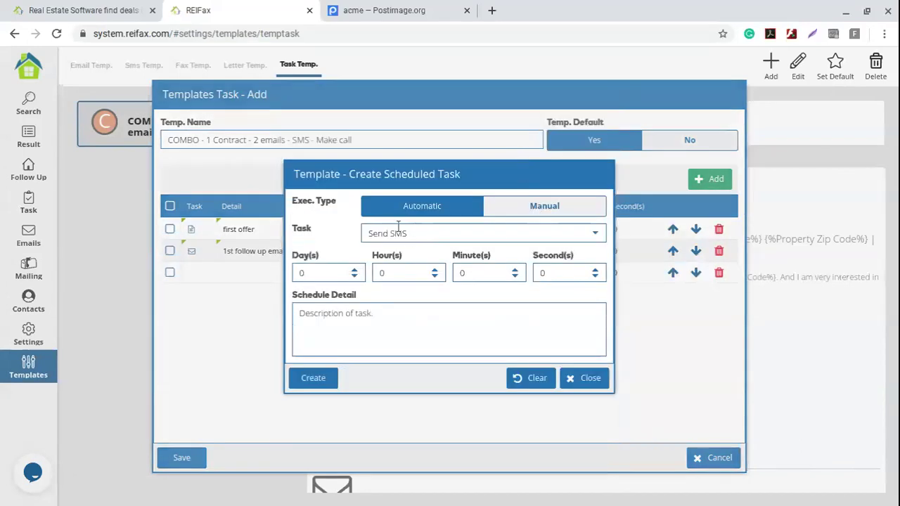
{"action": "left_click", "coordinate": [595, 234]}
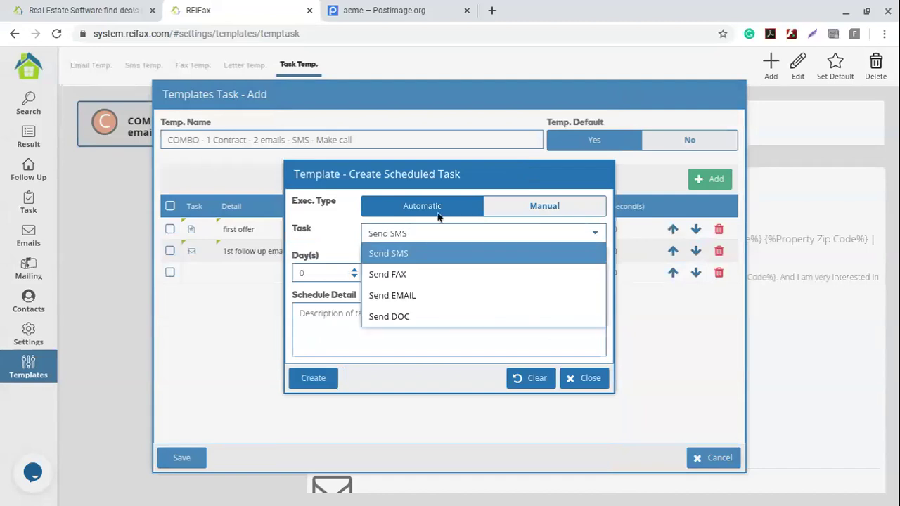
{"action": "left_click", "coordinate": [426, 296]}
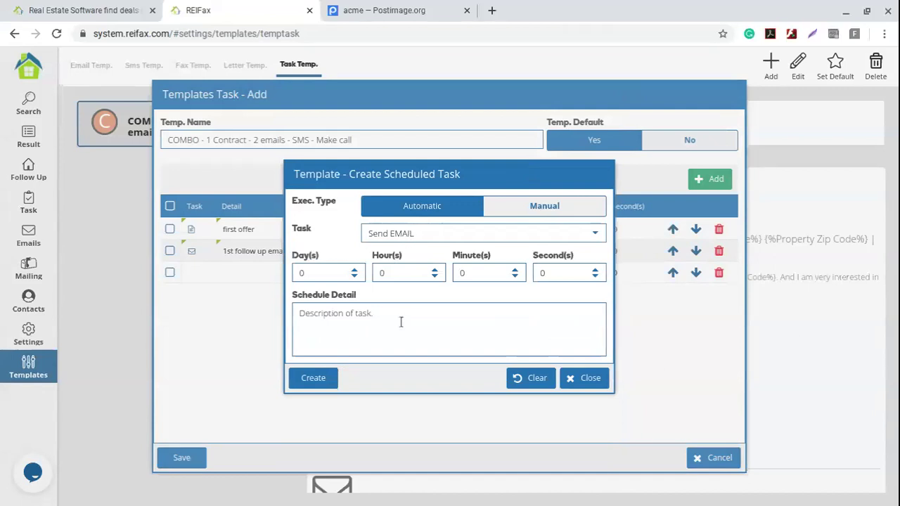
- Set the step's delay to 2 days and describe it as '2nd follow up email'
{"action": "left_click", "coordinate": [356, 270]}
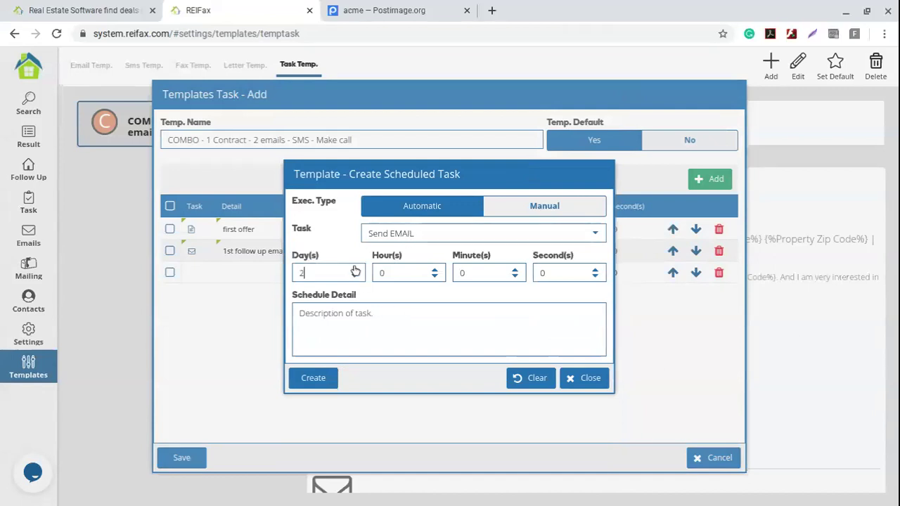
{"action": "double_click", "coordinate": [303, 273]}
{"action": "key", "text": "BackSpace"}
{"action": "double_click", "coordinate": [435, 272]}
{"action": "type", "text": "2"}
{"action": "key", "text": "BackSpace"}
{"action": "left_click", "coordinate": [324, 273]}
{"action": "type", "text": "2"}
{"action": "left_click", "coordinate": [359, 320]}
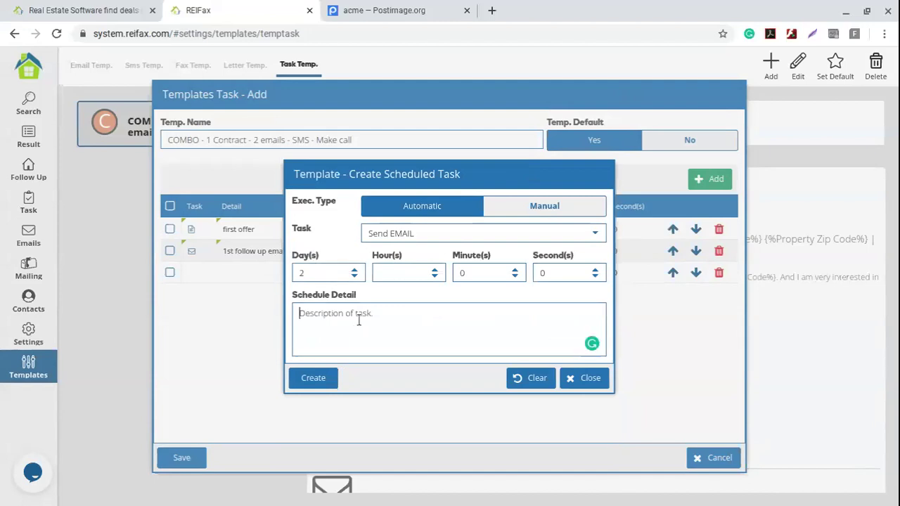
{"action": "type", "text": "2nd follow up ema"}
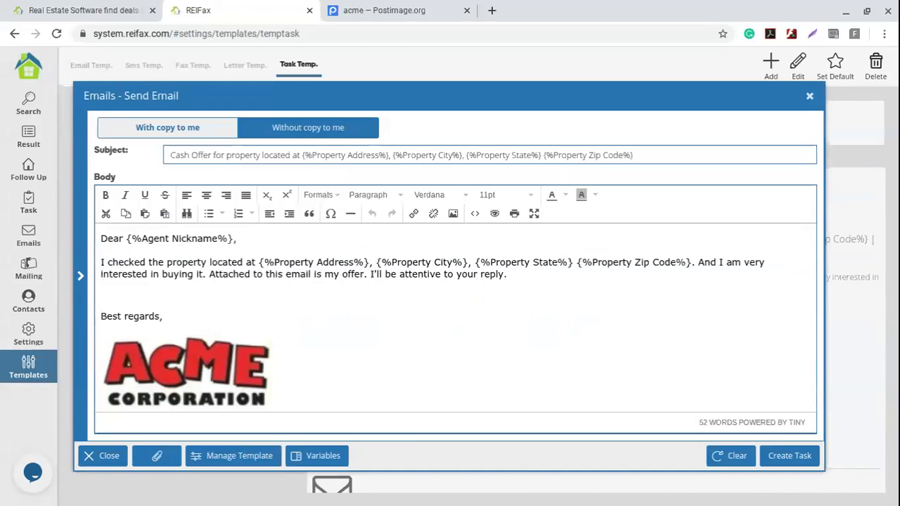
- Load 'Follow up on an offer' into the email and save it as the third task
{"action": "left_click", "coordinate": [238, 456]}
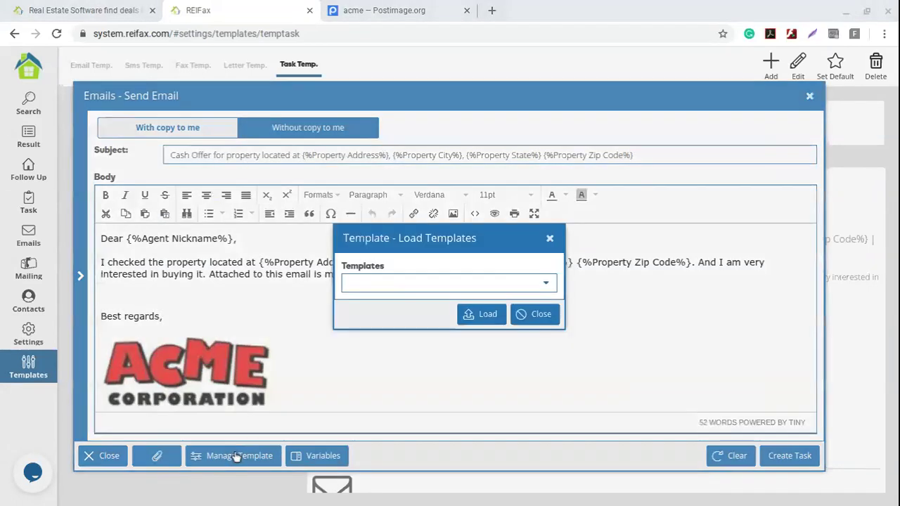
{"action": "left_click", "coordinate": [548, 287]}
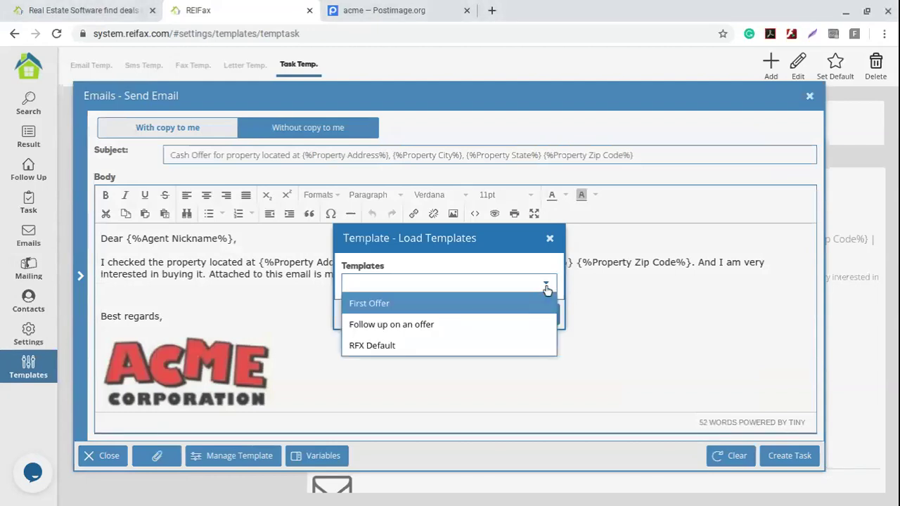
{"action": "left_click", "coordinate": [415, 324]}
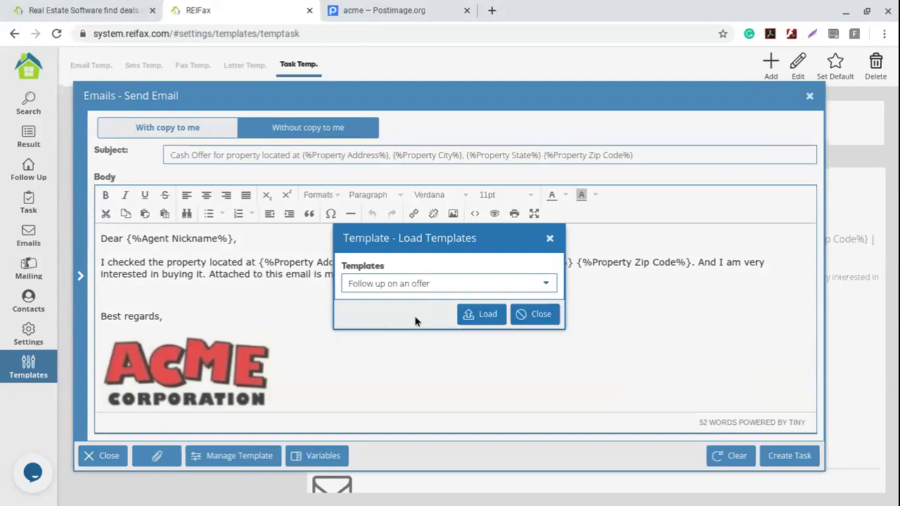
{"action": "left_click", "coordinate": [463, 325]}
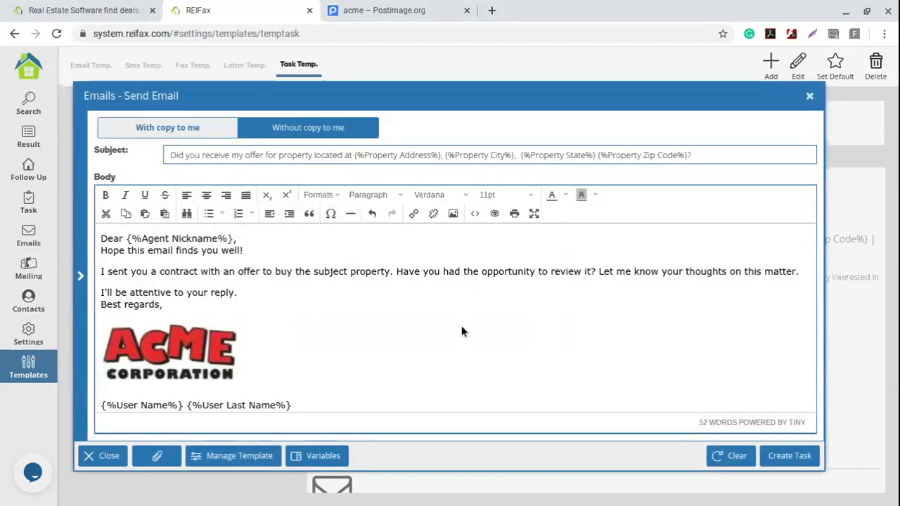
{"action": "left_click_drag", "start_coordinate": [171, 155], "coordinate": [717, 149]}
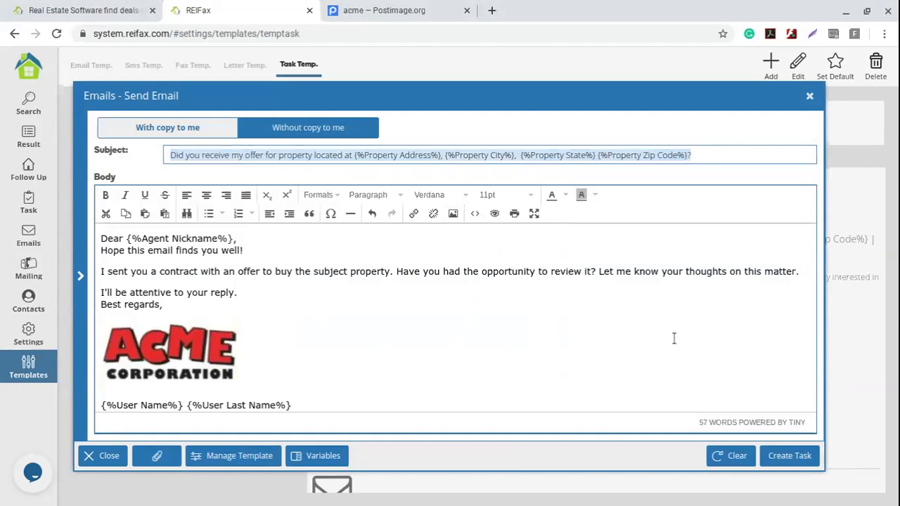
{"action": "left_click", "coordinate": [800, 459]}
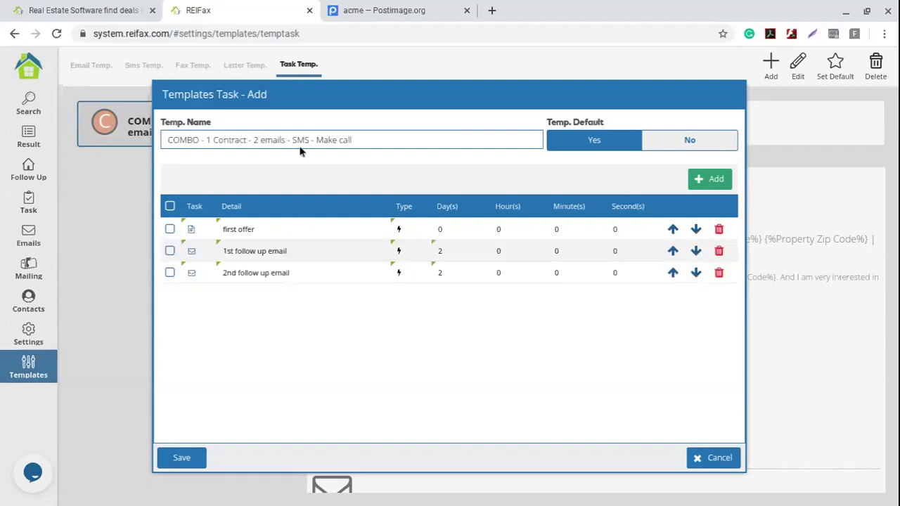
- Create a Send SMS step delayed 1 hour and described as 'follow up SMS'
{"action": "left_click", "coordinate": [712, 180]}
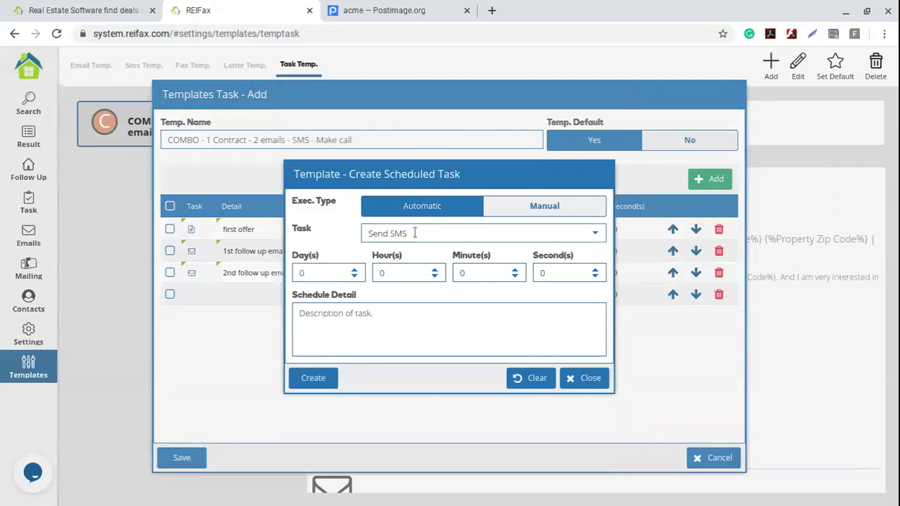
{"action": "left_click", "coordinate": [369, 233]}
{"action": "left_click", "coordinate": [351, 242]}
{"action": "left_click", "coordinate": [357, 225]}
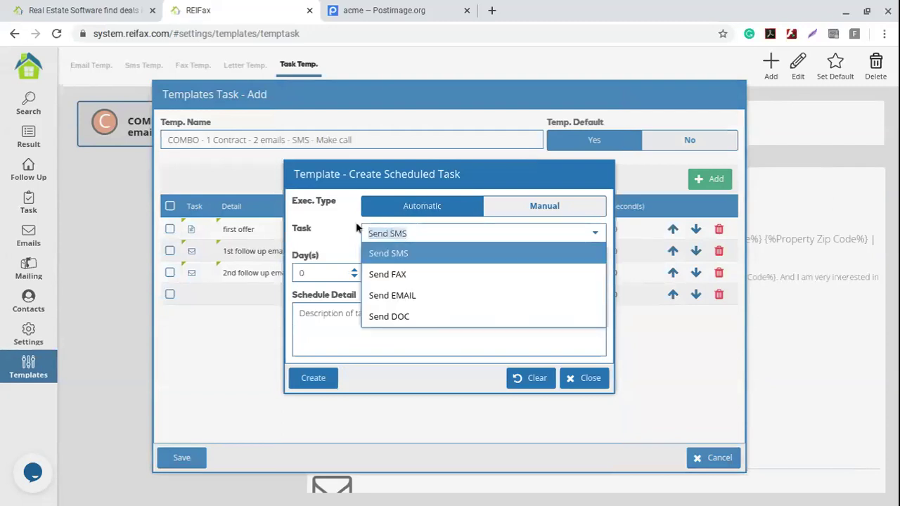
{"action": "left_click", "coordinate": [436, 340]}
{"action": "left_click", "coordinate": [436, 273]}
{"action": "type", "text": "1"}
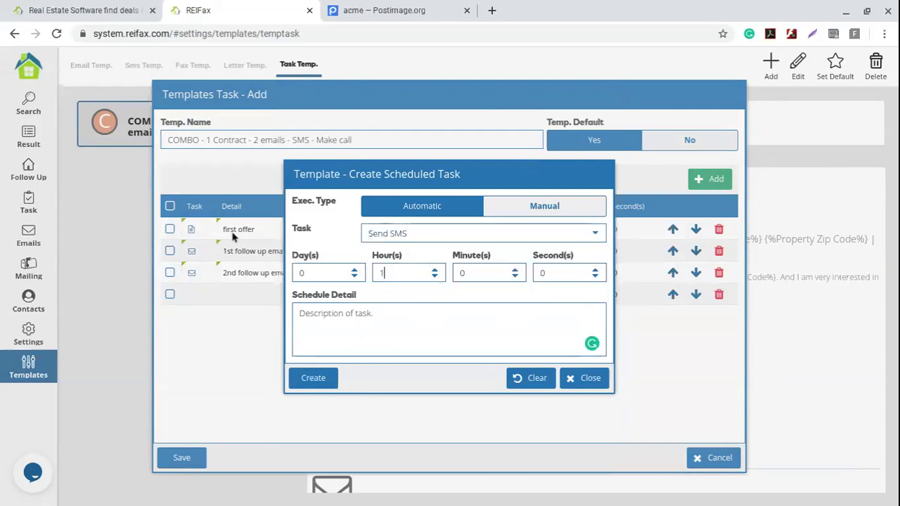
{"action": "left_click", "coordinate": [343, 320]}
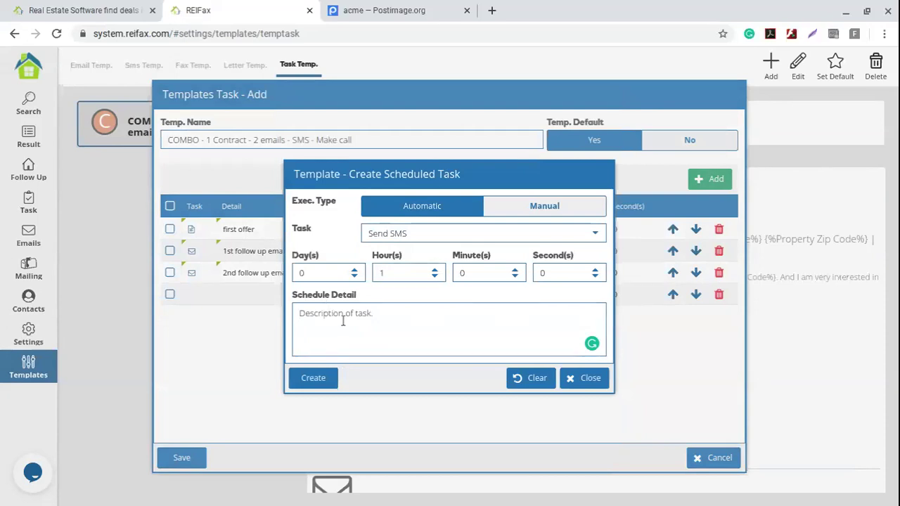
{"action": "type", "text": "follow up SMS"}
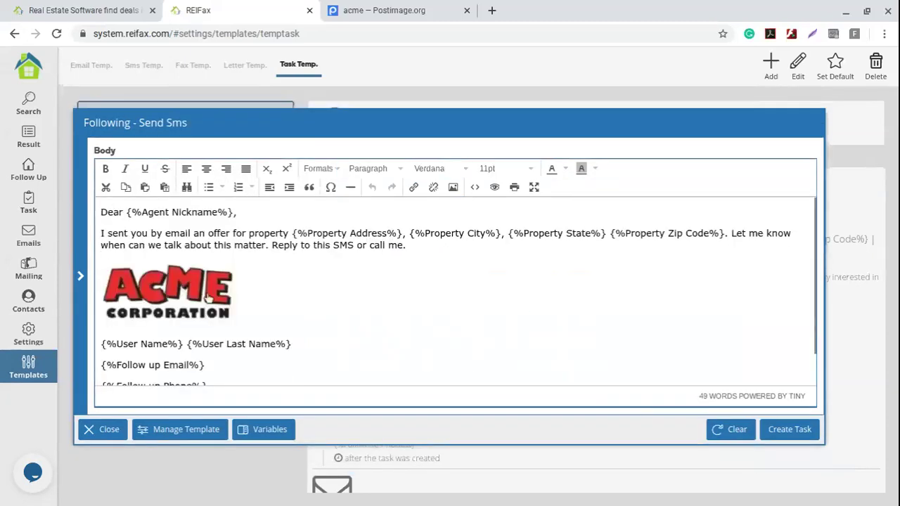
- Create the SMS task and move it up twice to sit right after 'first offer'
{"action": "left_click", "coordinate": [780, 430]}
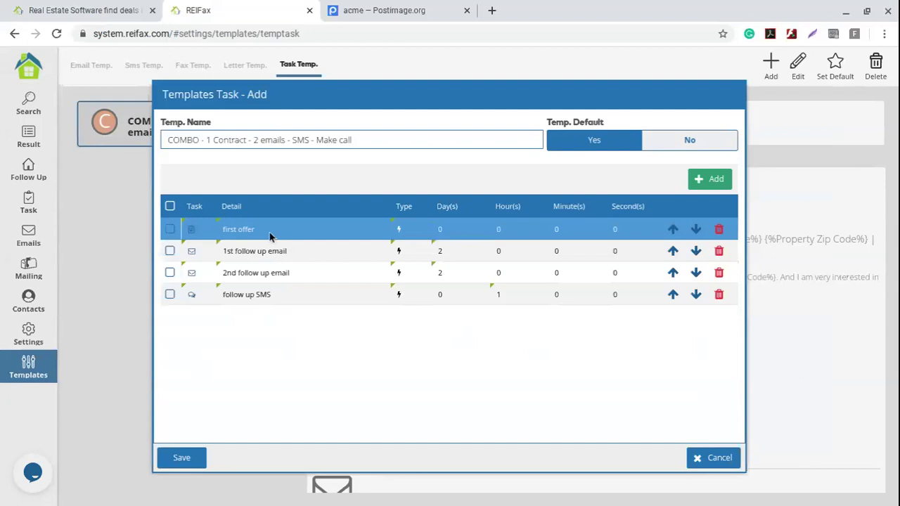
{"action": "left_click", "coordinate": [673, 294]}
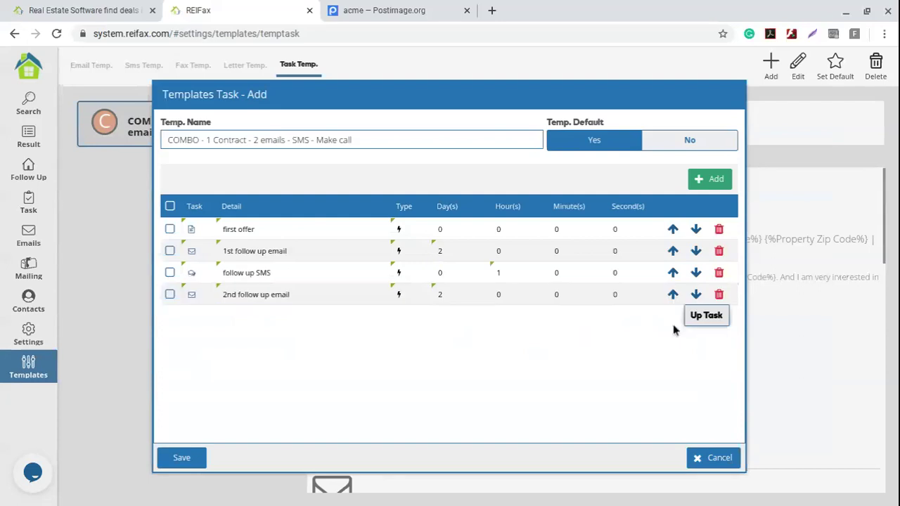
{"action": "left_click", "coordinate": [673, 274]}
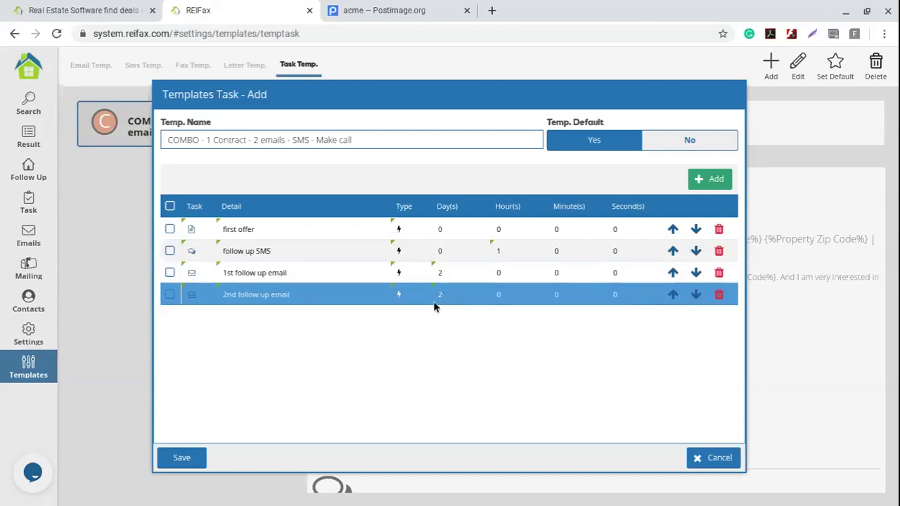
{"action": "left_click", "coordinate": [714, 181]}
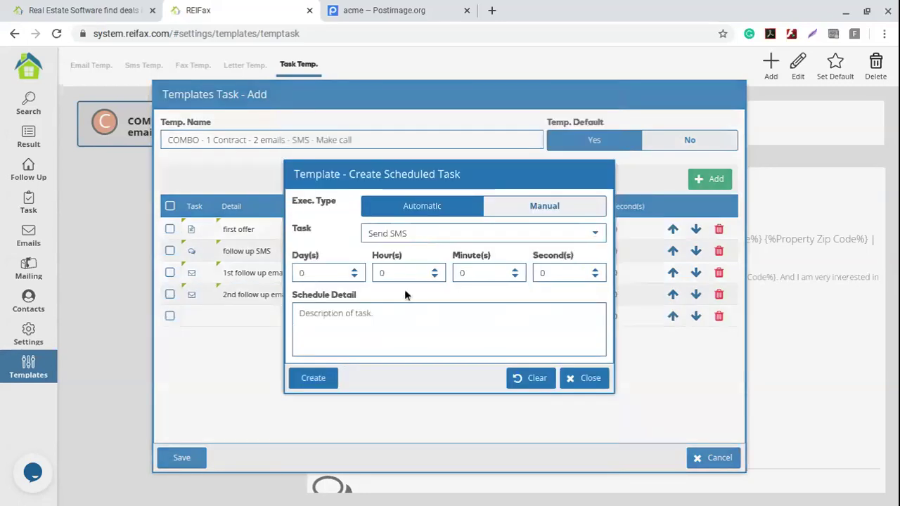
- Make the new task a manual Make CALL task
{"action": "left_click", "coordinate": [549, 211]}
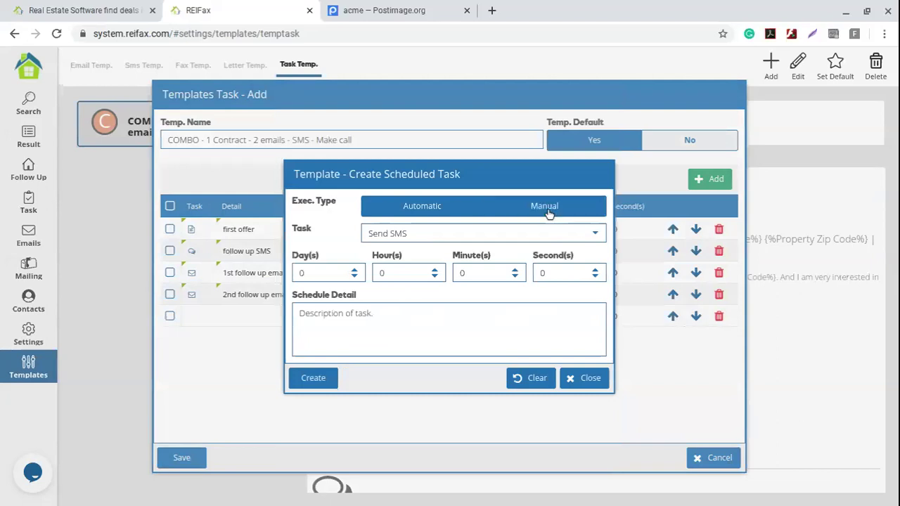
{"action": "left_click", "coordinate": [596, 238]}
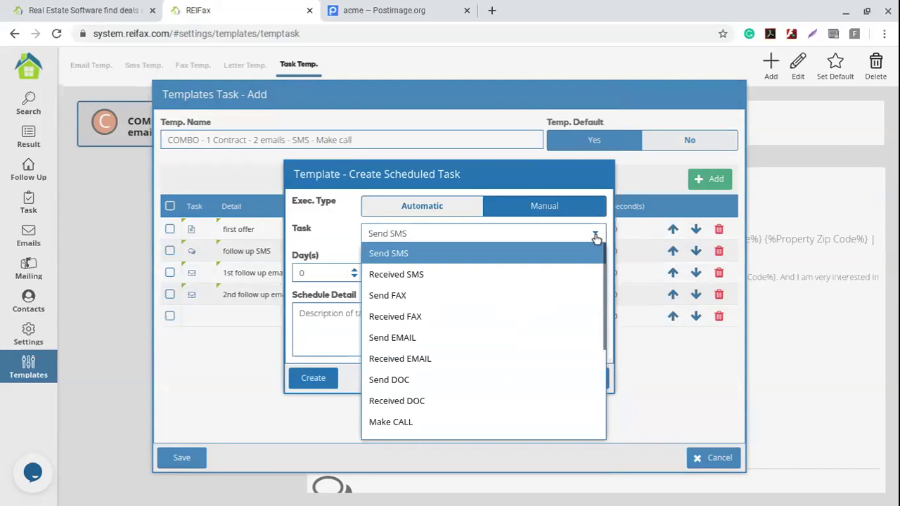
{"action": "left_click", "coordinate": [414, 425]}
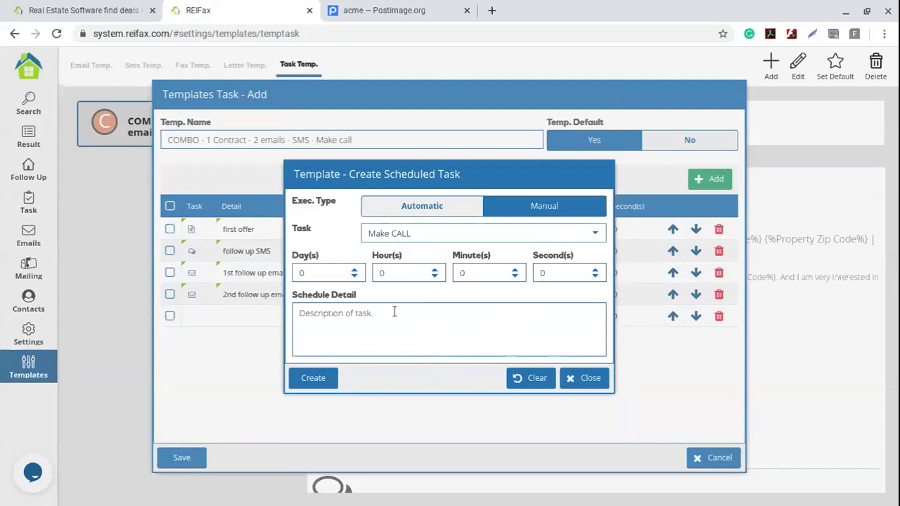
- Schedule the call task 1 day out, 0 hours, with detail 'call', and create it
{"action": "left_click", "coordinate": [435, 270]}
{"action": "left_click", "coordinate": [434, 271]}
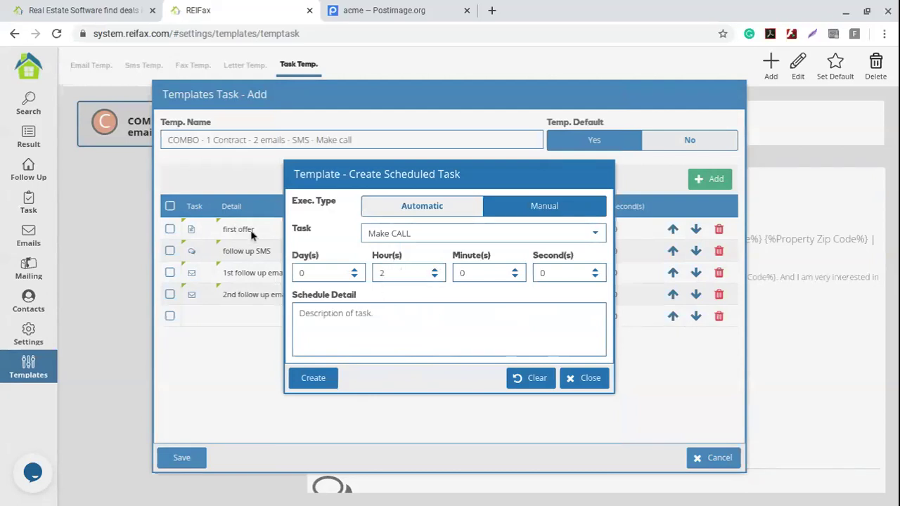
{"action": "left_click", "coordinate": [355, 325]}
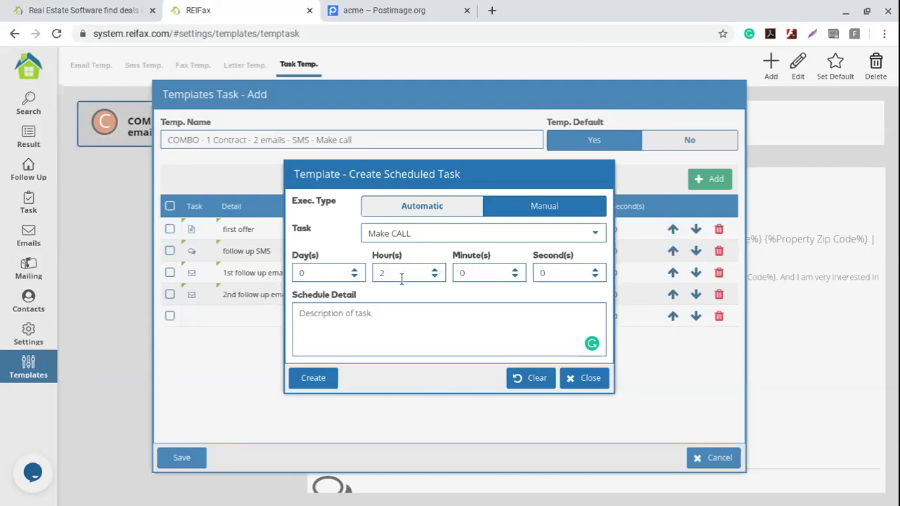
{"action": "double_click", "coordinate": [434, 277]}
{"action": "double_click", "coordinate": [304, 273]}
{"action": "type", "text": "3"}
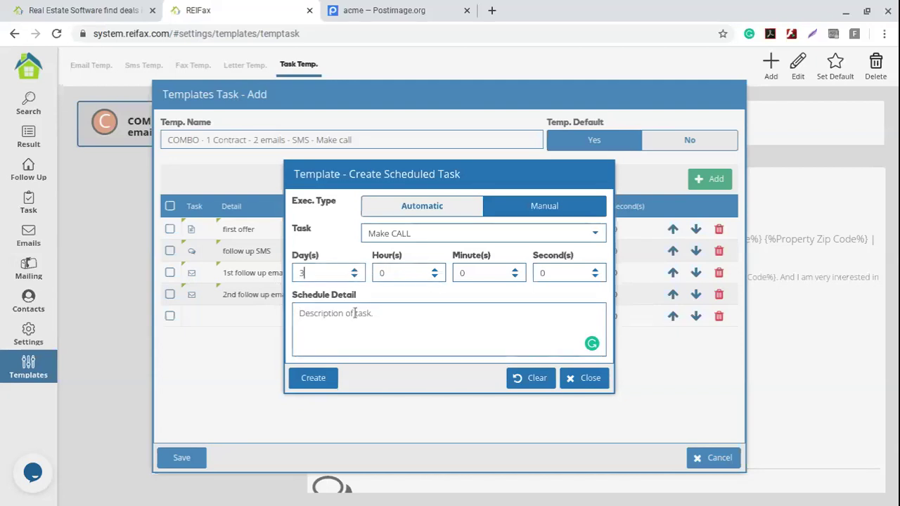
{"action": "double_click", "coordinate": [355, 276]}
{"action": "left_click", "coordinate": [350, 307]}
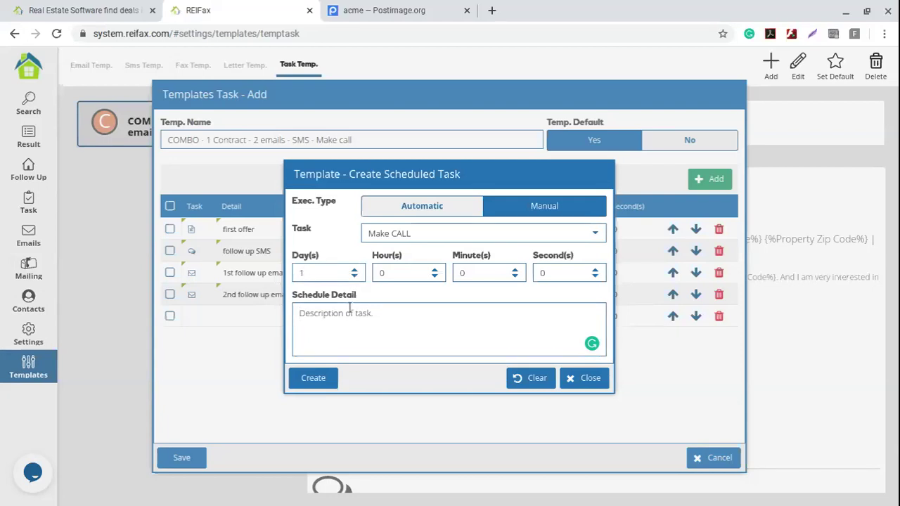
{"action": "type", "text": "call"}
{"action": "left_click", "coordinate": [316, 379]}
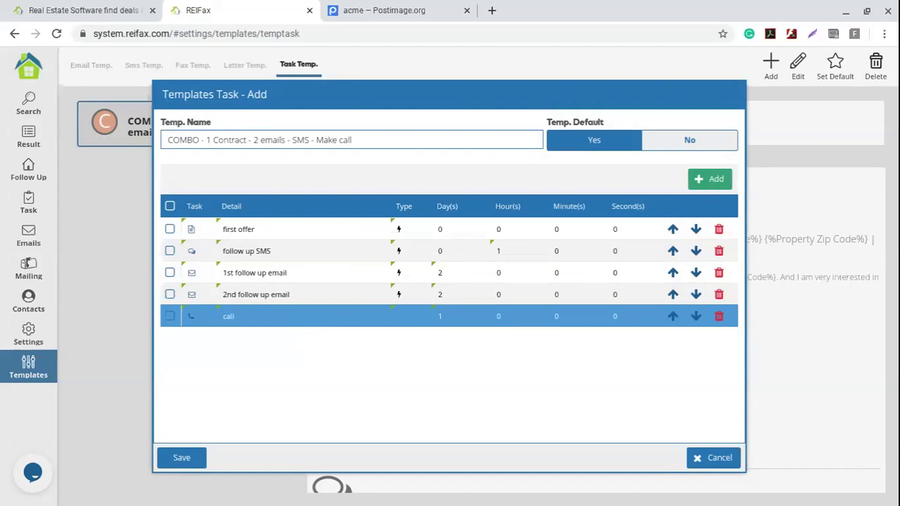
- Move the call task up three places, put follow up SMS above it, and save COMBO
{"action": "left_click", "coordinate": [369, 137]}
{"action": "left_click_drag", "start_coordinate": [368, 137], "coordinate": [150, 156]}
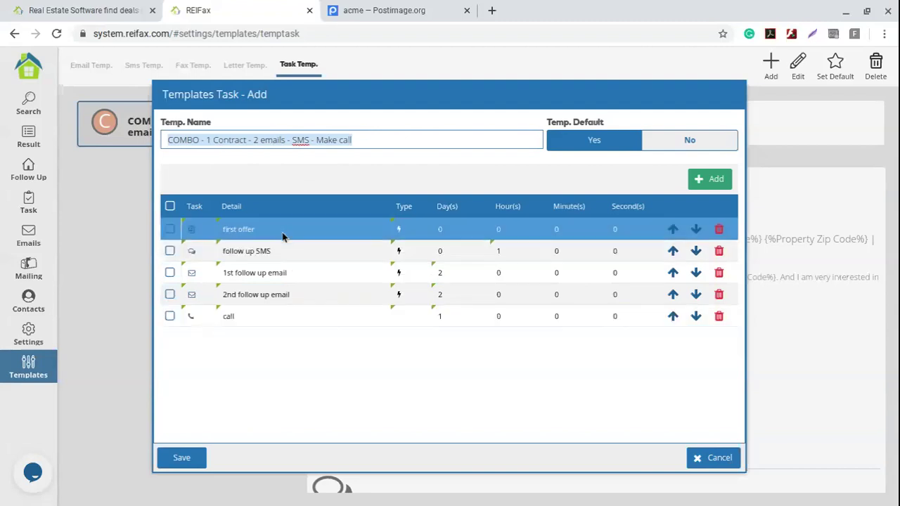
{"action": "left_click", "coordinate": [673, 320]}
{"action": "left_click", "coordinate": [673, 295]}
{"action": "left_click", "coordinate": [673, 272]}
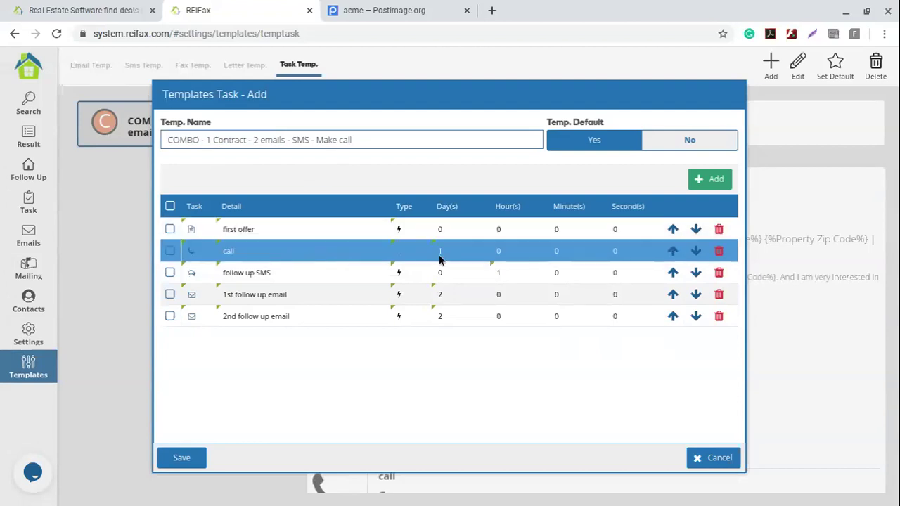
{"action": "left_click", "coordinate": [674, 275]}
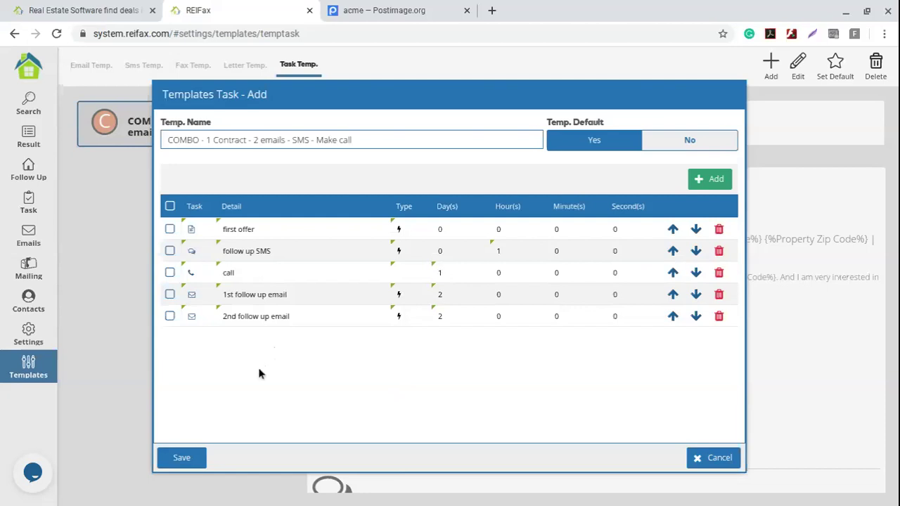
{"action": "left_click", "coordinate": [182, 458]}
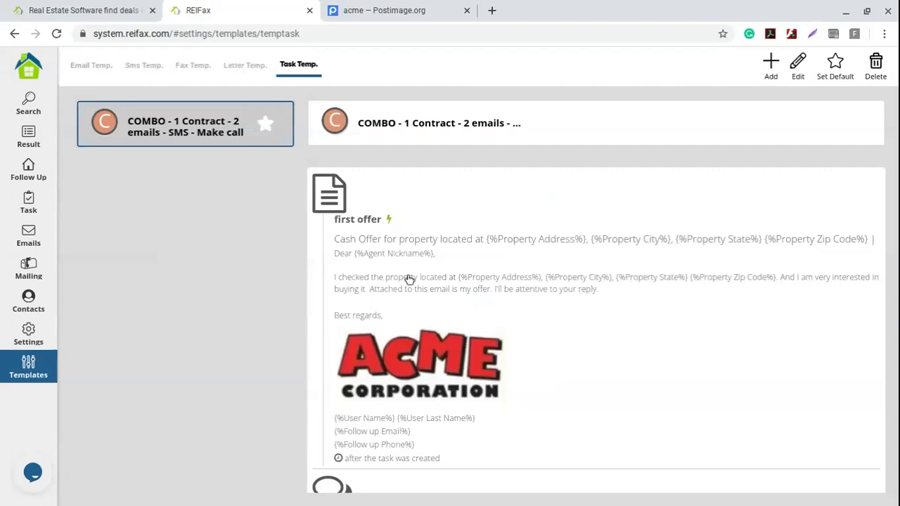
- On the Follow Up list, select properties 1–5 and widen the Offer column
{"action": "left_click", "coordinate": [54, 177]}
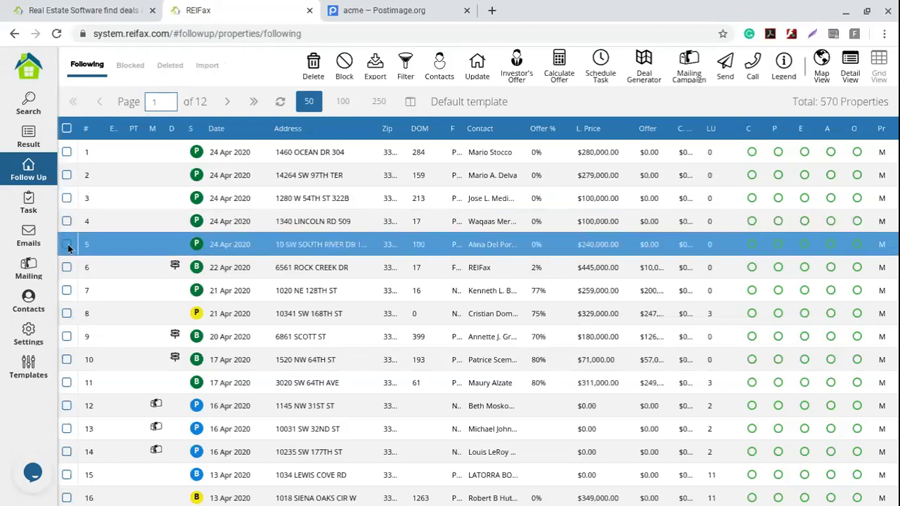
{"action": "left_click", "coordinate": [66, 222]}
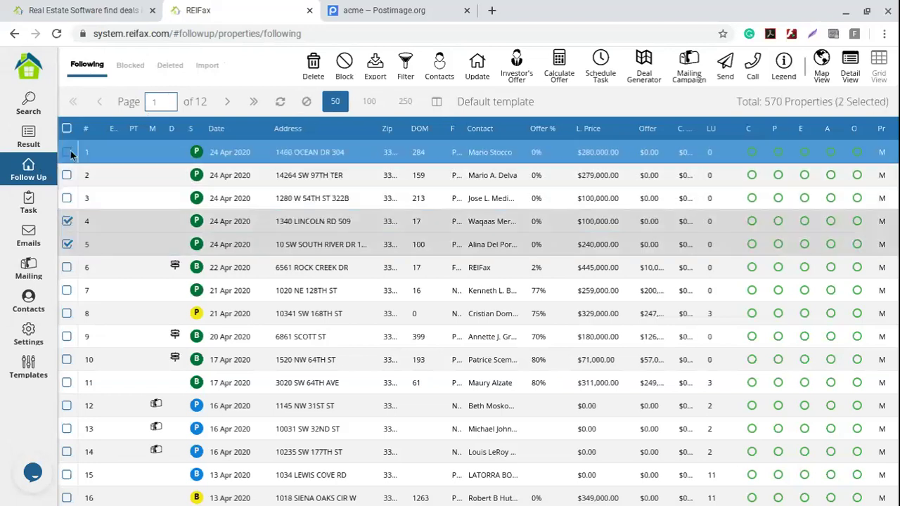
{"action": "left_click", "coordinate": [66, 152], "text": "shift"}
{"action": "left_click", "coordinate": [67, 243]}
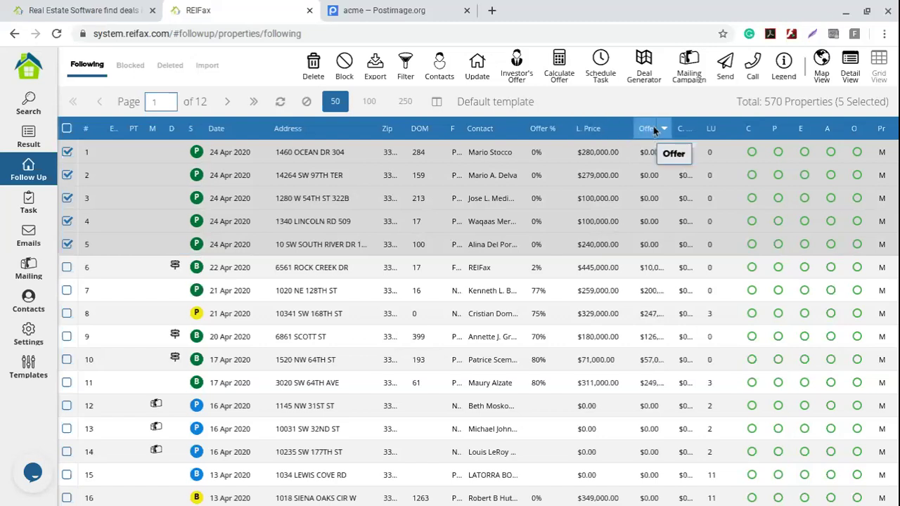
{"action": "left_click_drag", "start_coordinate": [677, 121], "coordinate": [696, 119]}
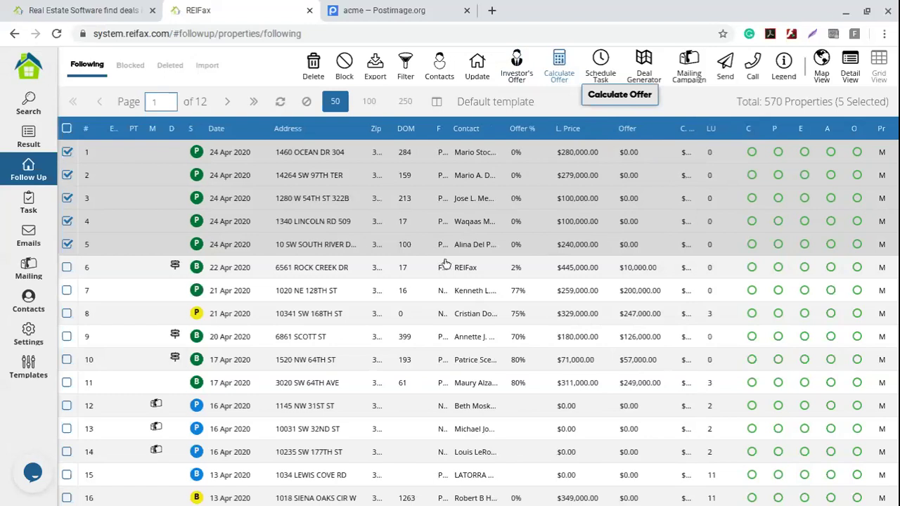
- Apply an Offer Factor of 70 with Round To set to 100's to the selected properties
{"action": "type", "text": "70"}
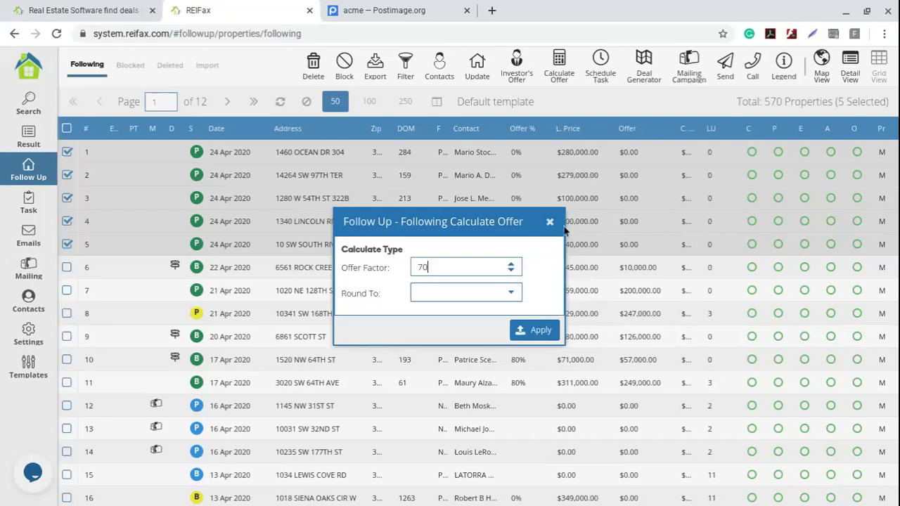
{"action": "left_click", "coordinate": [504, 292]}
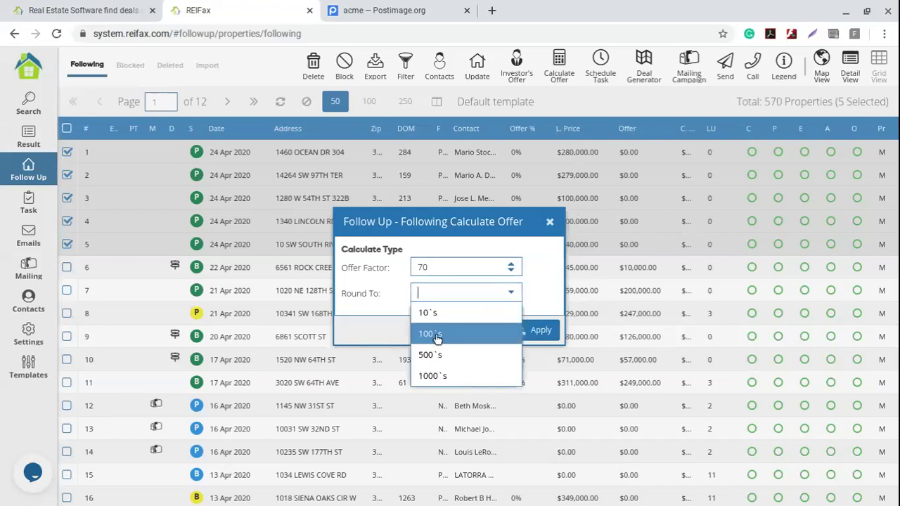
{"action": "left_click", "coordinate": [436, 334]}
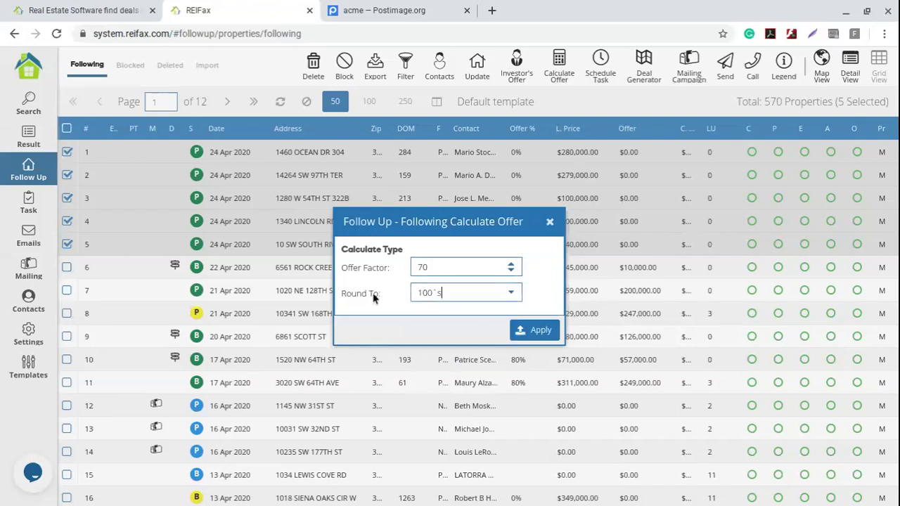
{"action": "left_click", "coordinate": [534, 330]}
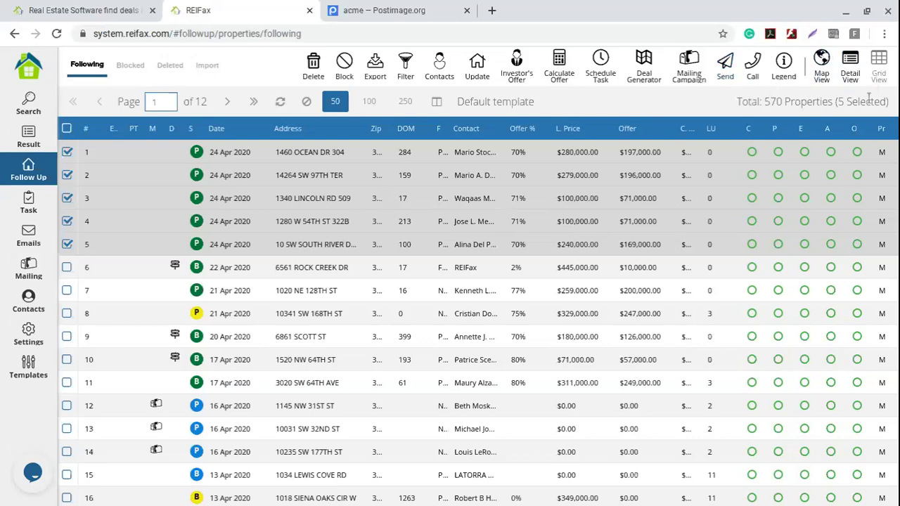
{"action": "left_click", "coordinate": [851, 64]}
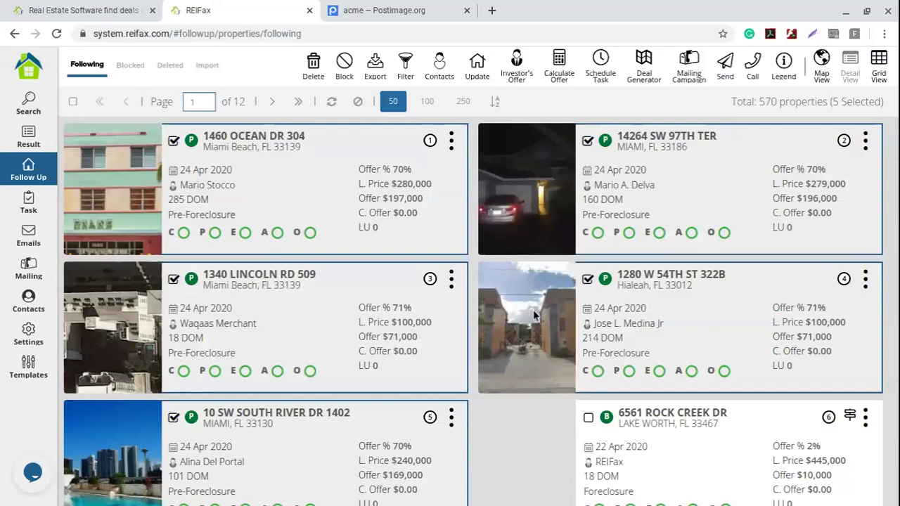
{"action": "left_click", "coordinate": [823, 70]}
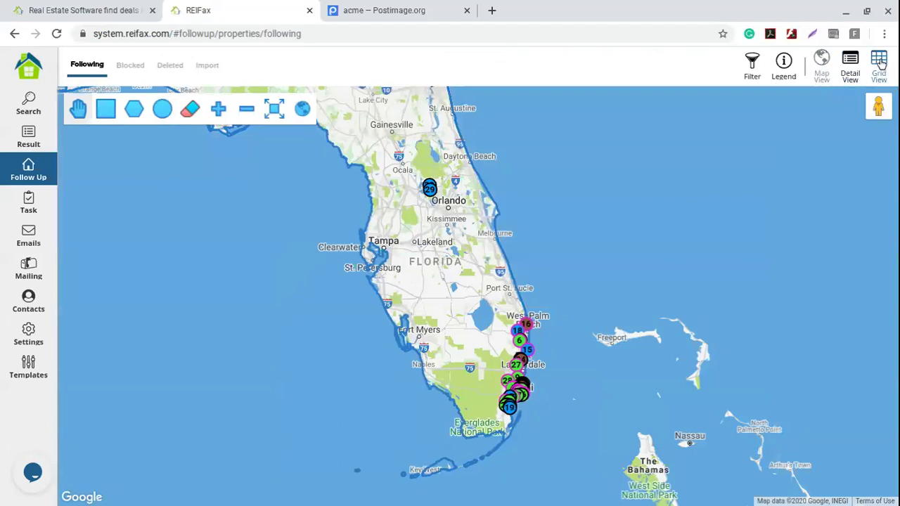
{"action": "left_click", "coordinate": [880, 62]}
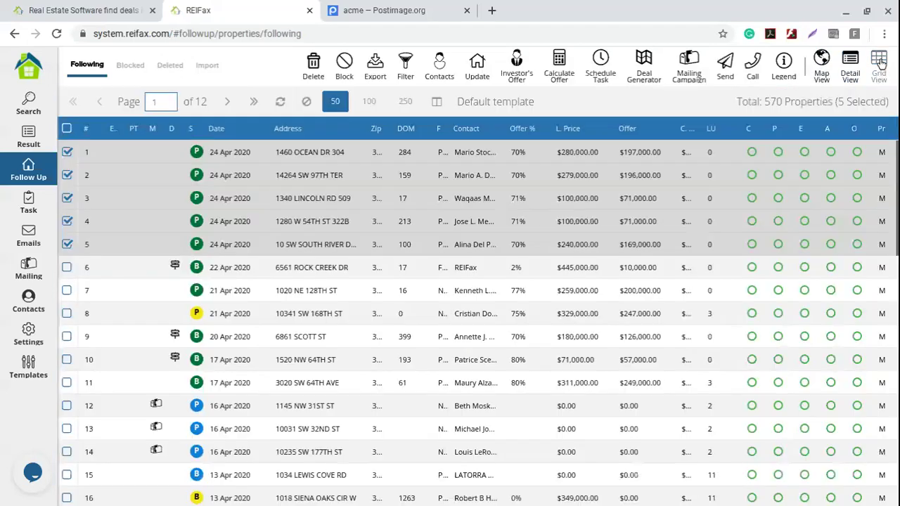
{"action": "left_click", "coordinate": [728, 65]}
- Load the saved COMBO task template for the selected properties
{"action": "left_click", "coordinate": [595, 61]}
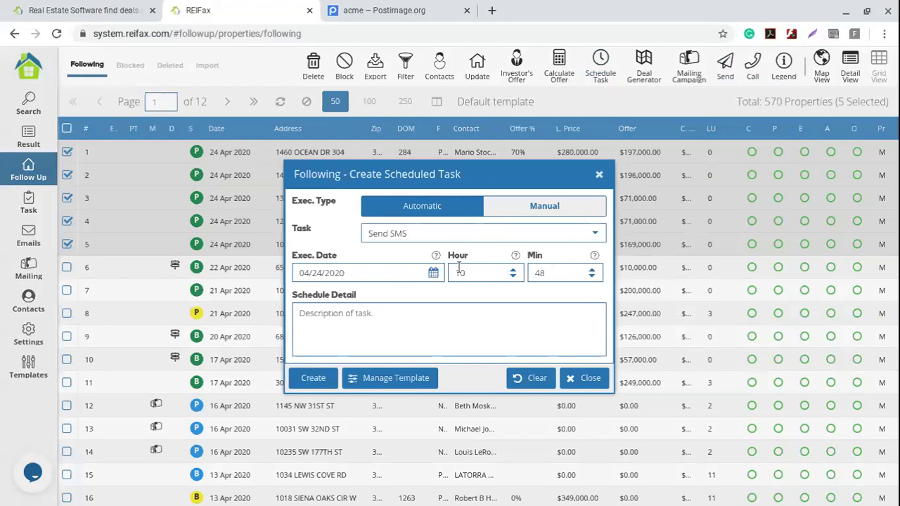
{"action": "left_click", "coordinate": [390, 380]}
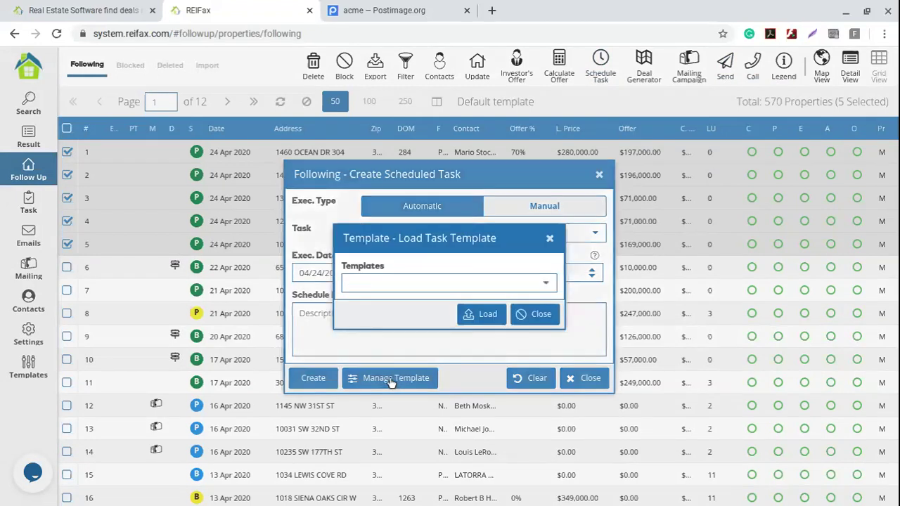
{"action": "left_click", "coordinate": [546, 284]}
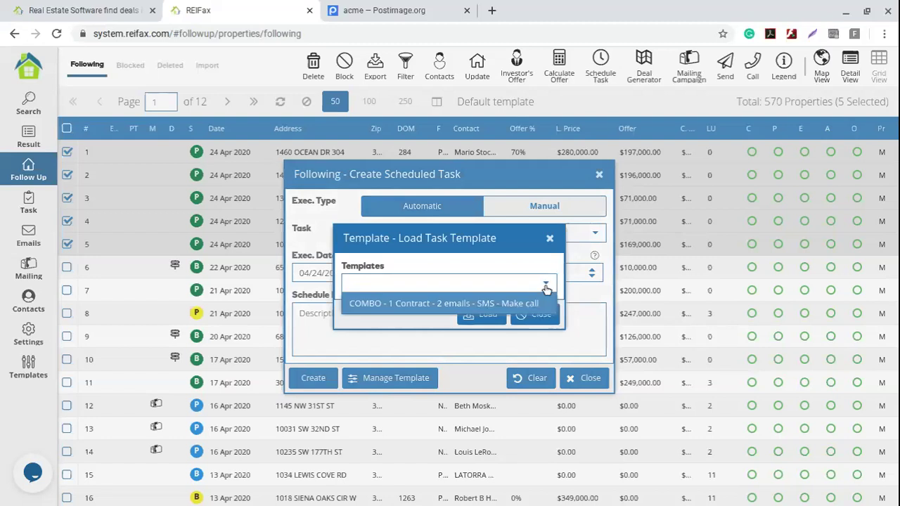
{"action": "left_click", "coordinate": [418, 340]}
{"action": "left_click", "coordinate": [473, 314]}
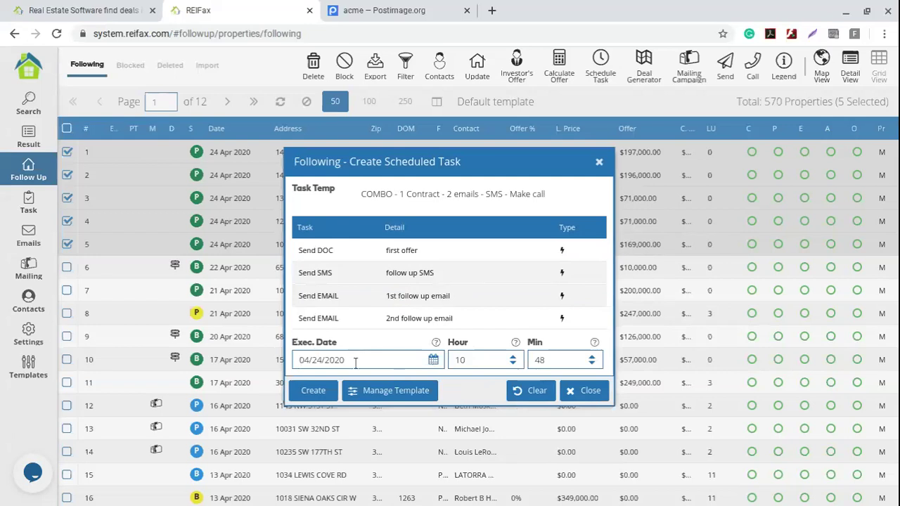
- Set the execution date to 04/27/2020 with minute 0 and create the tasks
{"action": "left_click", "coordinate": [433, 360]}
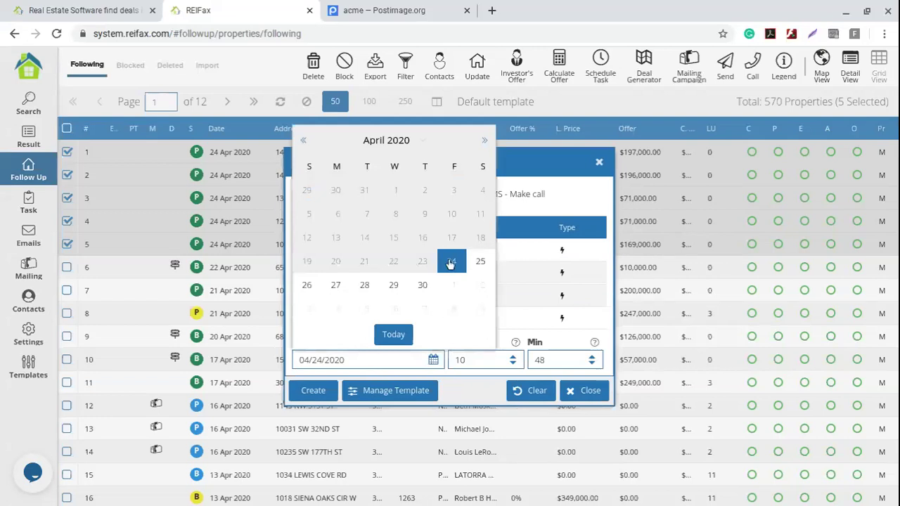
{"action": "left_click", "coordinate": [337, 286]}
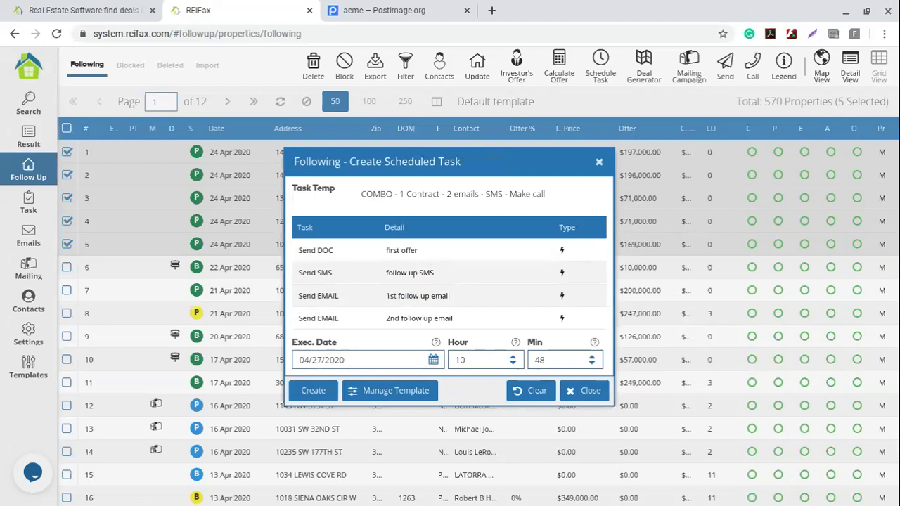
{"action": "left_click", "coordinate": [593, 363]}
{"action": "left_click", "coordinate": [593, 363]}
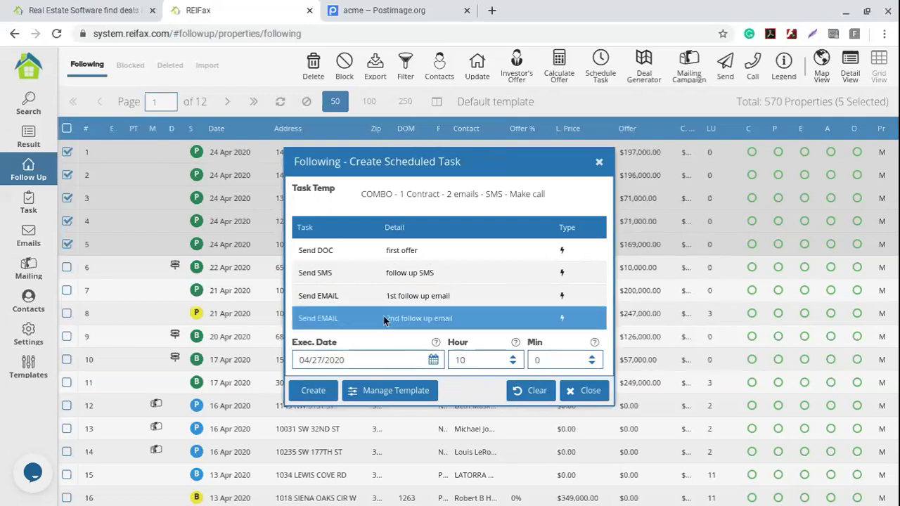
{"action": "left_click", "coordinate": [316, 392]}
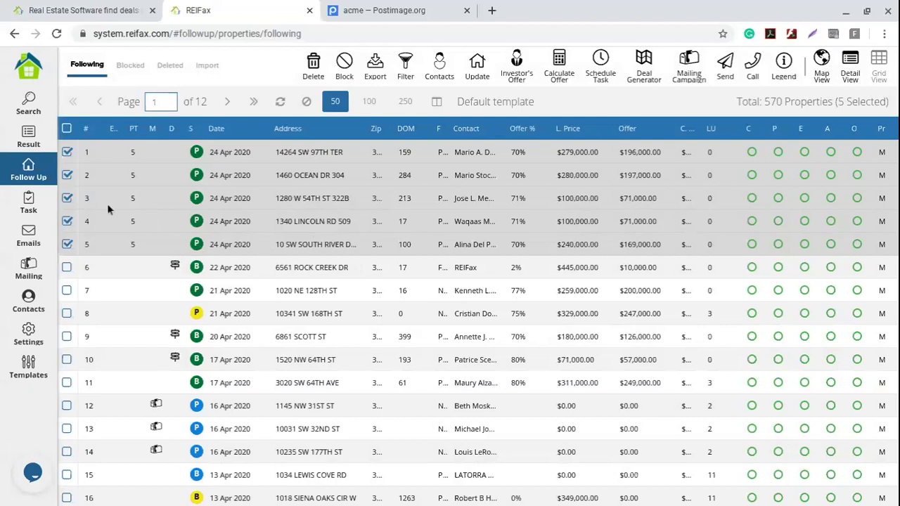
- Show the pending tasks sorted by Completed Time, ascending
{"action": "left_click", "coordinate": [31, 202]}
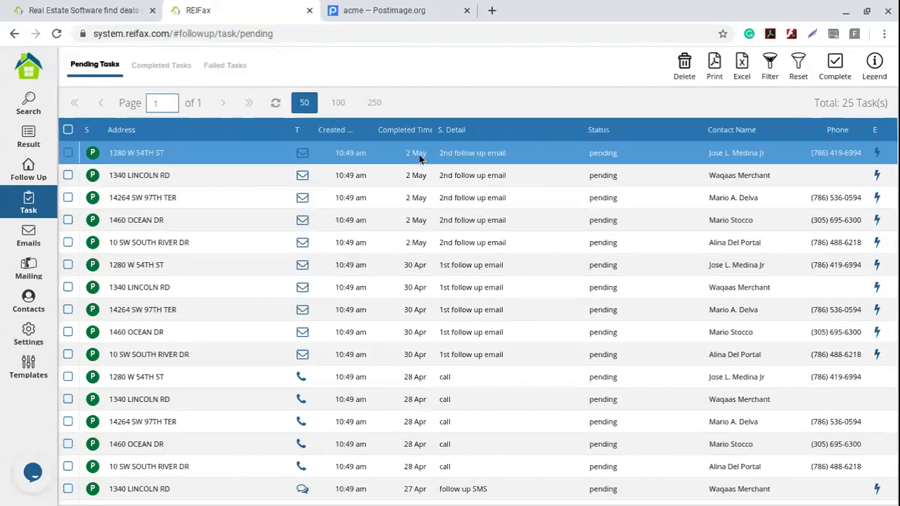
{"action": "scroll", "coordinate": [378, 275], "scroll_direction": "down", "scroll_amount": 3}
{"action": "scroll", "coordinate": [378, 275], "scroll_direction": "up", "scroll_amount": 3}
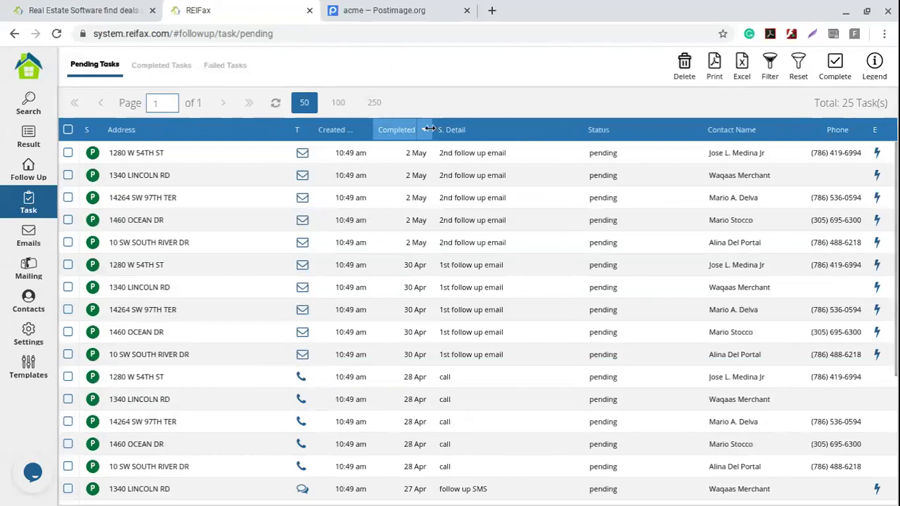
{"action": "left_click", "coordinate": [427, 129]}
{"action": "left_click", "coordinate": [471, 156]}
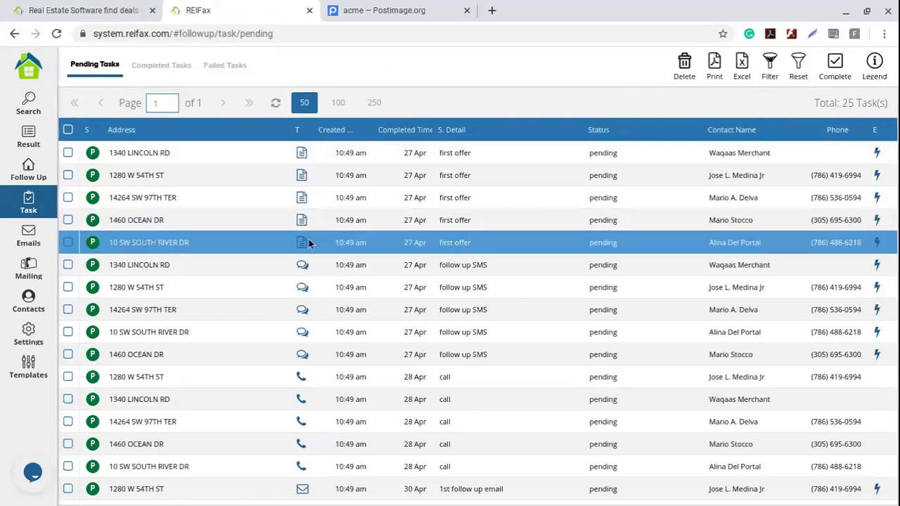
- Select the 28 Apr call task, then deselect it again
{"action": "scroll", "coordinate": [418, 237], "scroll_direction": "down", "scroll_amount": 1}
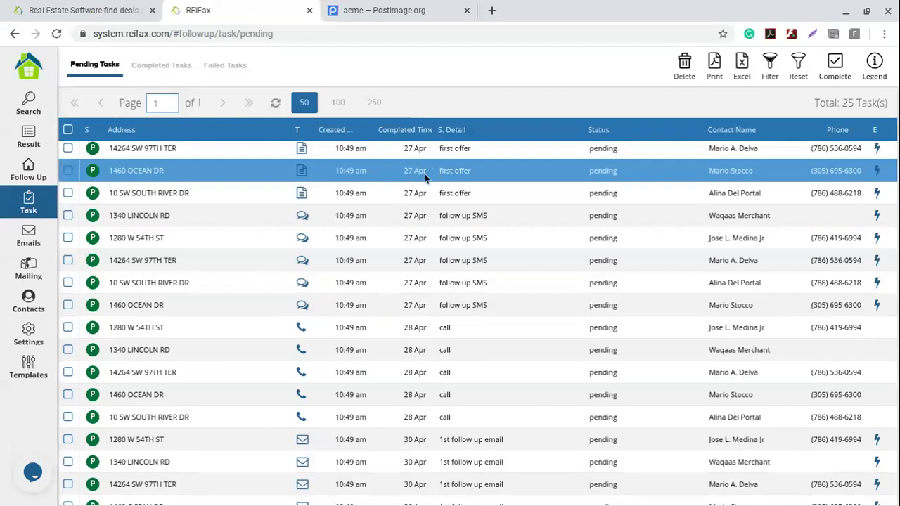
{"action": "scroll", "coordinate": [422, 267], "scroll_direction": "down", "scroll_amount": 2}
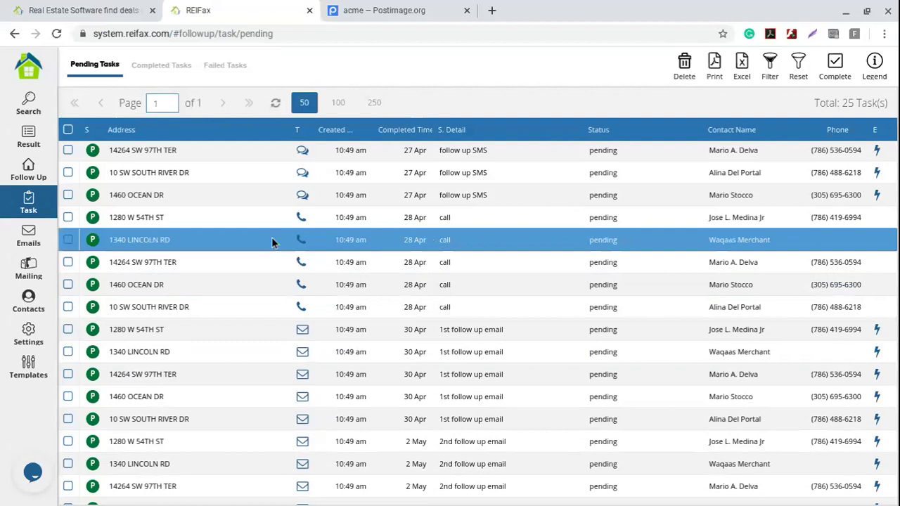
{"action": "left_click", "coordinate": [68, 218]}
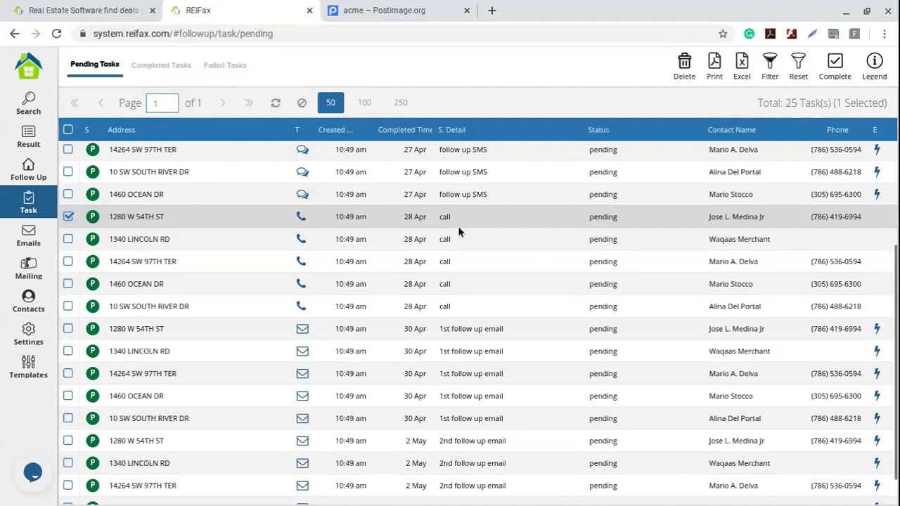
{"action": "scroll", "coordinate": [458, 226], "scroll_direction": "down", "scroll_amount": 1}
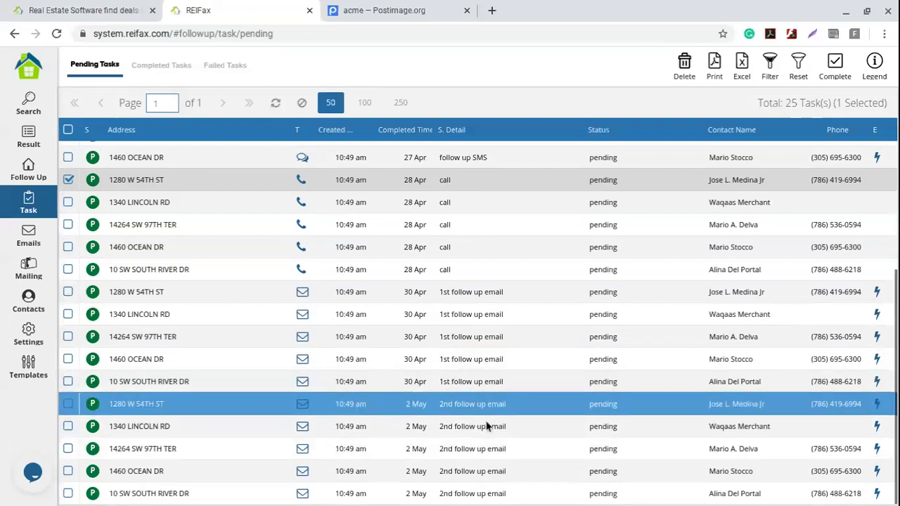
{"action": "scroll", "coordinate": [404, 386], "scroll_direction": "up", "scroll_amount": 3}
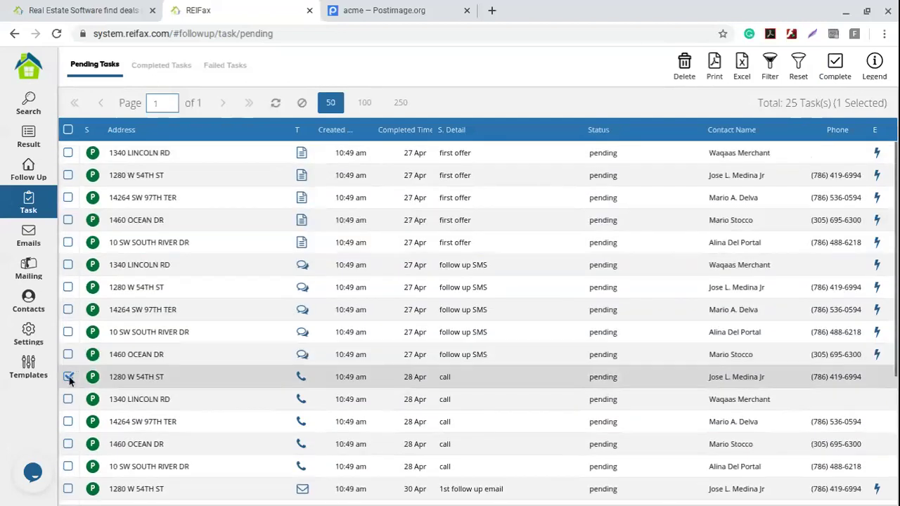
{"action": "left_click", "coordinate": [68, 377]}
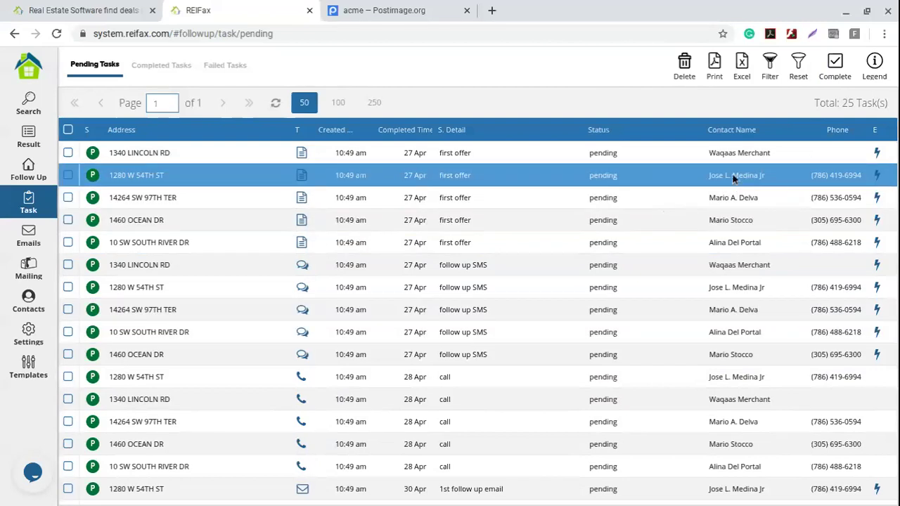
{"action": "scroll", "coordinate": [485, 204], "scroll_direction": "down", "scroll_amount": 1}
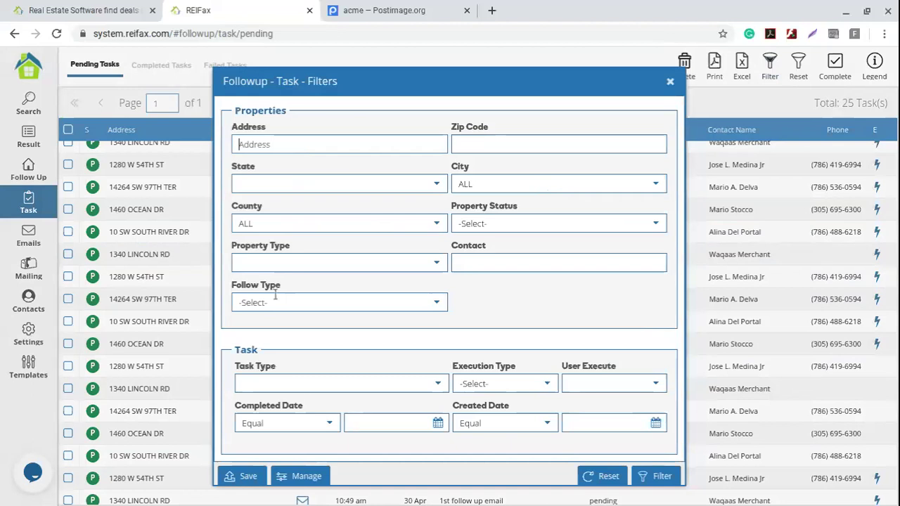
- Filter to the contact's tasks, delete all but first offer, and return to Follow Up
{"action": "type", "text": "jose"}
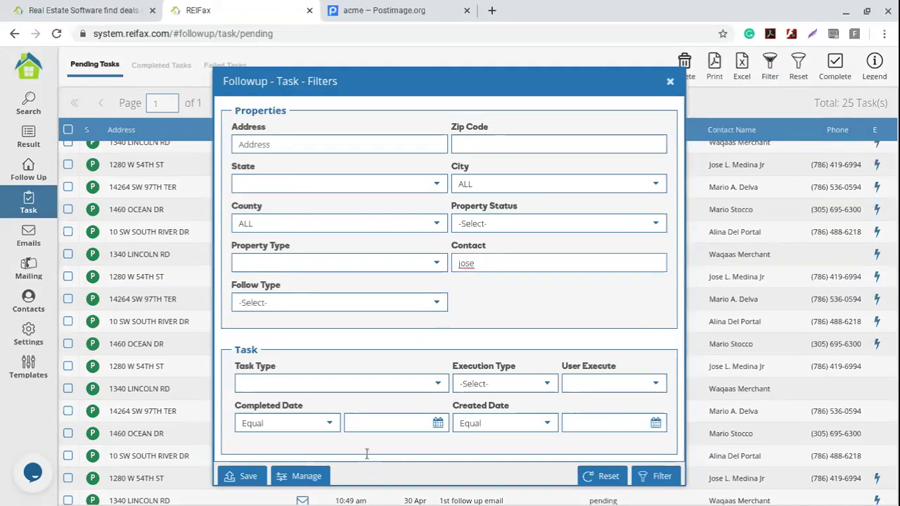
{"action": "left_click", "coordinate": [662, 476]}
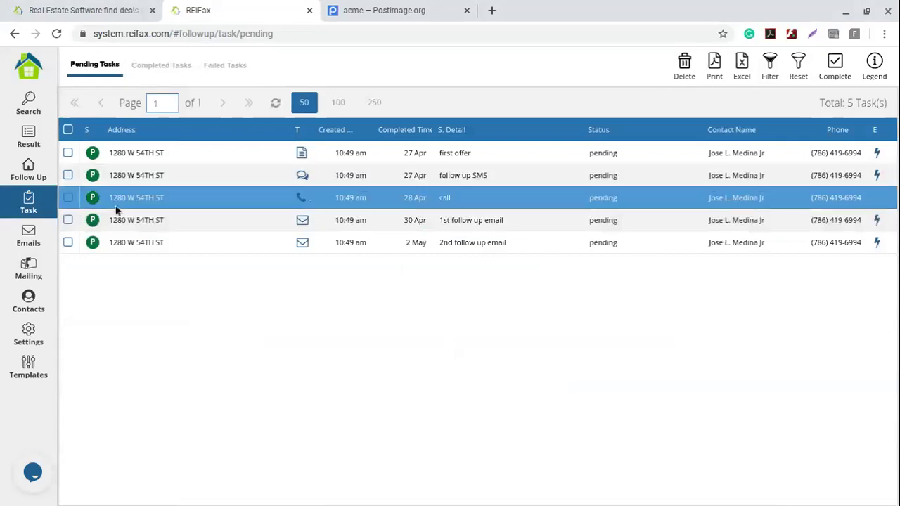
{"action": "left_click", "coordinate": [68, 175]}
{"action": "left_click", "coordinate": [68, 198]}
{"action": "left_click", "coordinate": [68, 220]}
{"action": "left_click", "coordinate": [68, 243]}
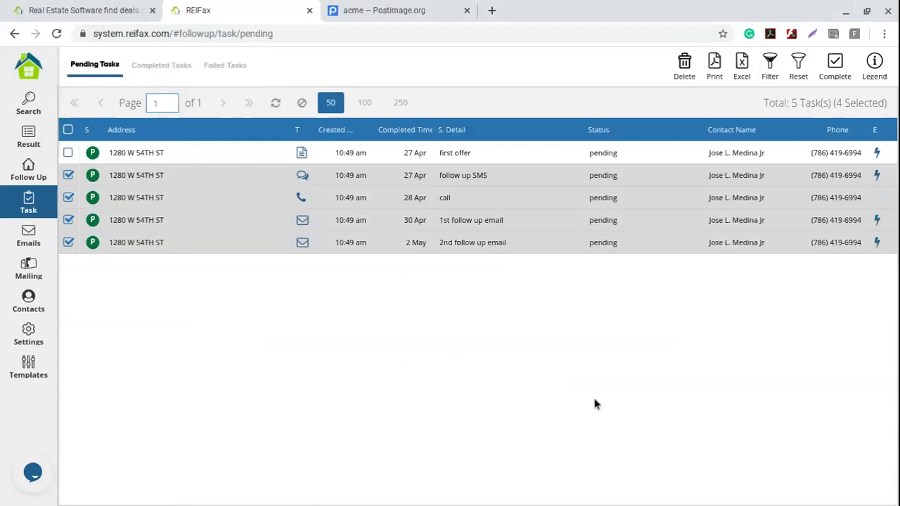
{"action": "left_click", "coordinate": [682, 79]}
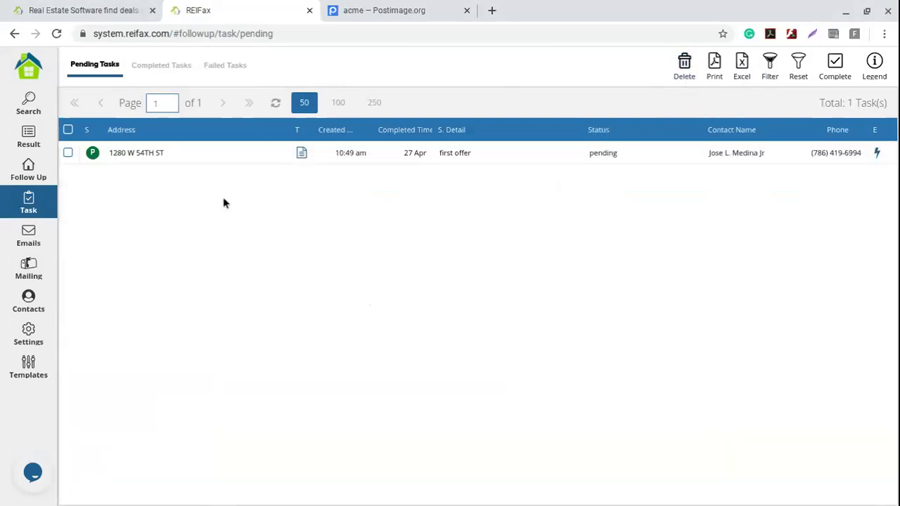
{"action": "left_click", "coordinate": [28, 170]}
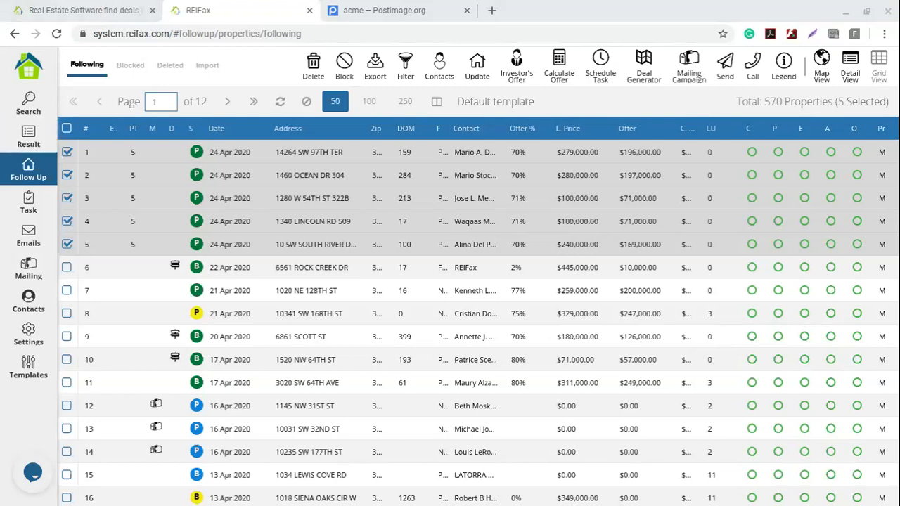
{"action": "left_click", "coordinate": [351, 336]}
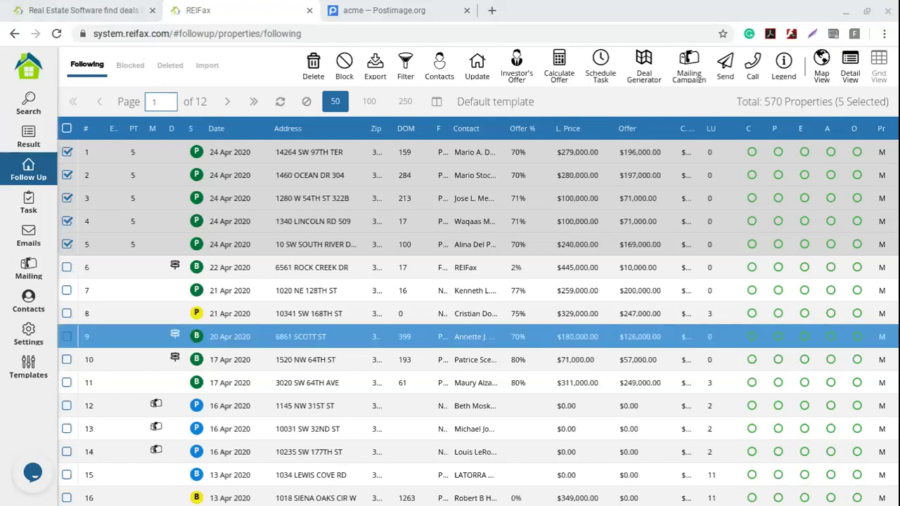
{"action": "left_click", "coordinate": [352, 314]}
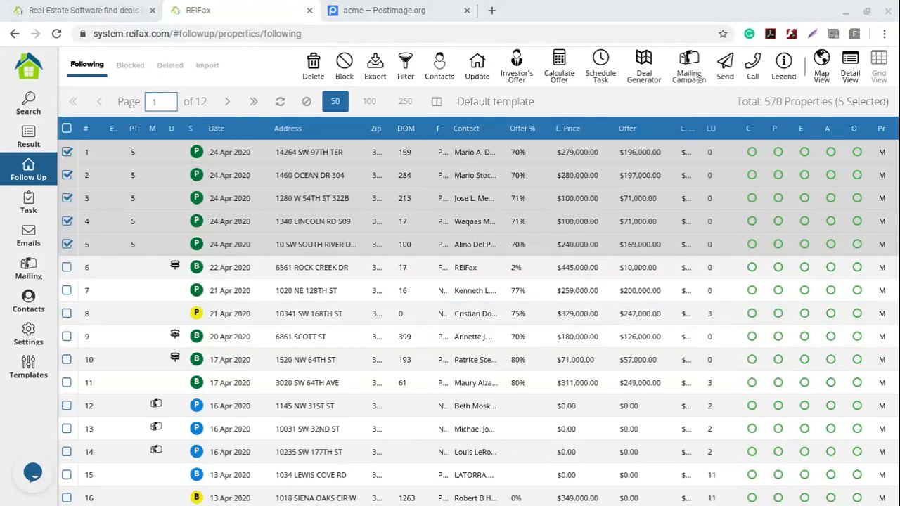
{"action": "left_click", "coordinate": [472, 153]}
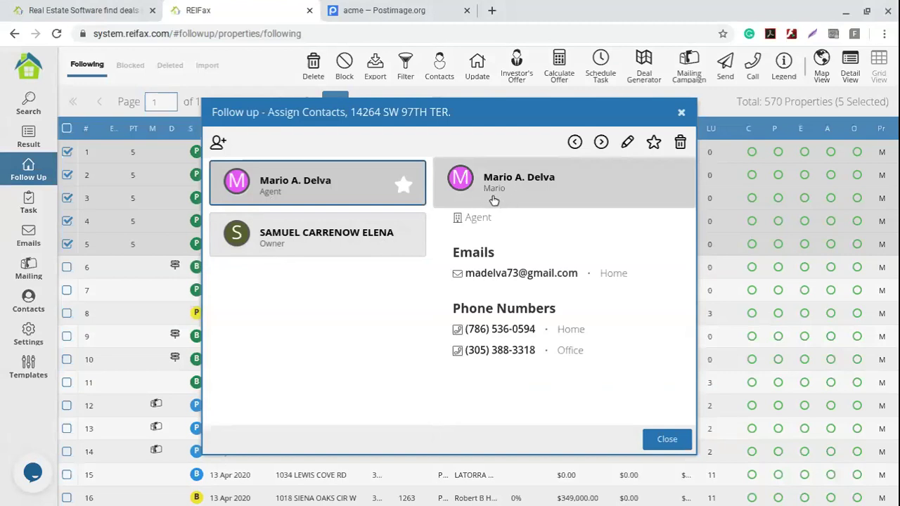
{"action": "left_click", "coordinate": [628, 143]}
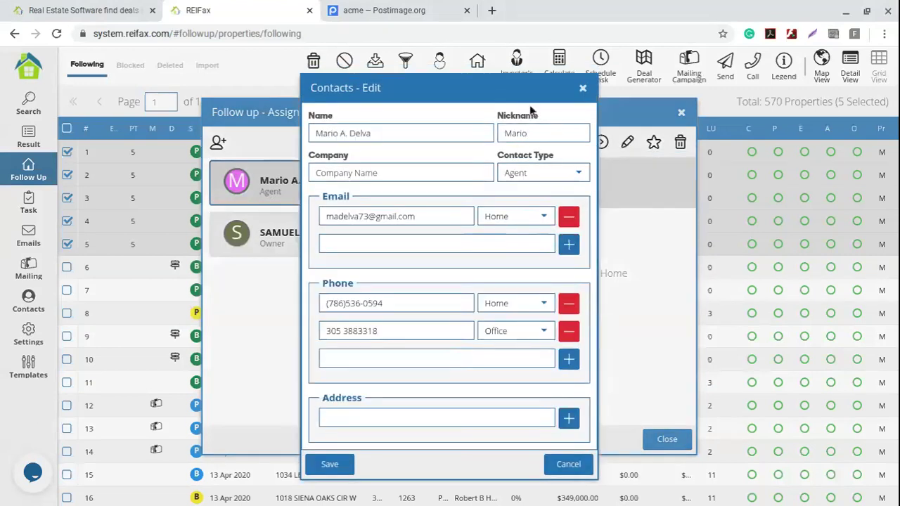
{"action": "left_click_drag", "start_coordinate": [540, 135], "coordinate": [495, 247]}
{"action": "left_click", "coordinate": [583, 88]}
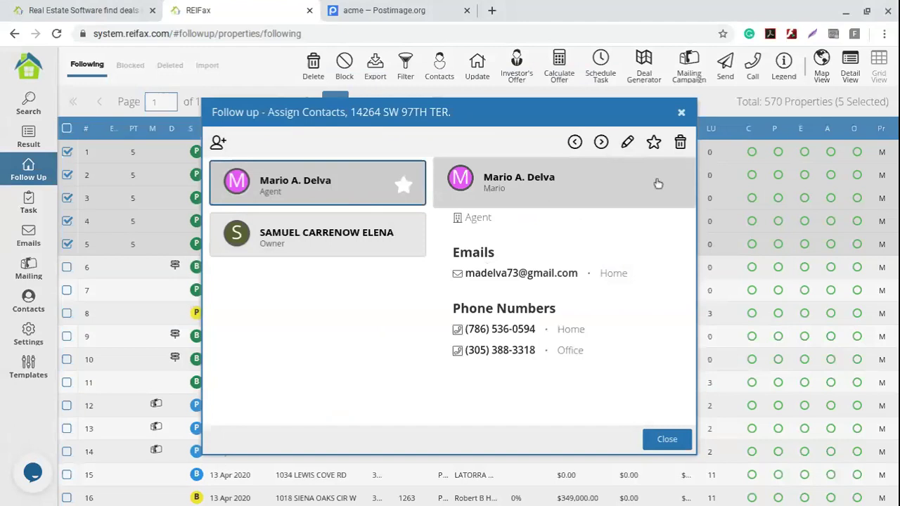
{"action": "left_click", "coordinate": [682, 113]}
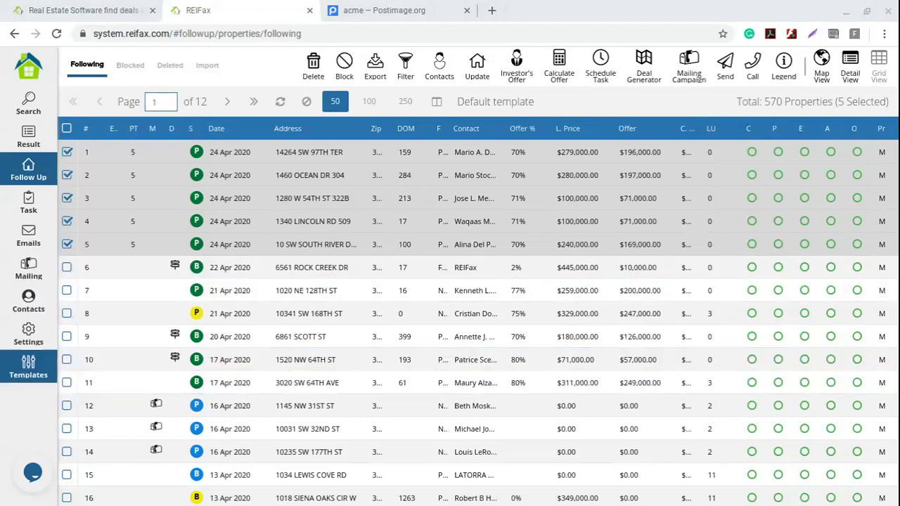
- Create a new letter template named 'letter'
{"action": "left_click", "coordinate": [32, 371]}
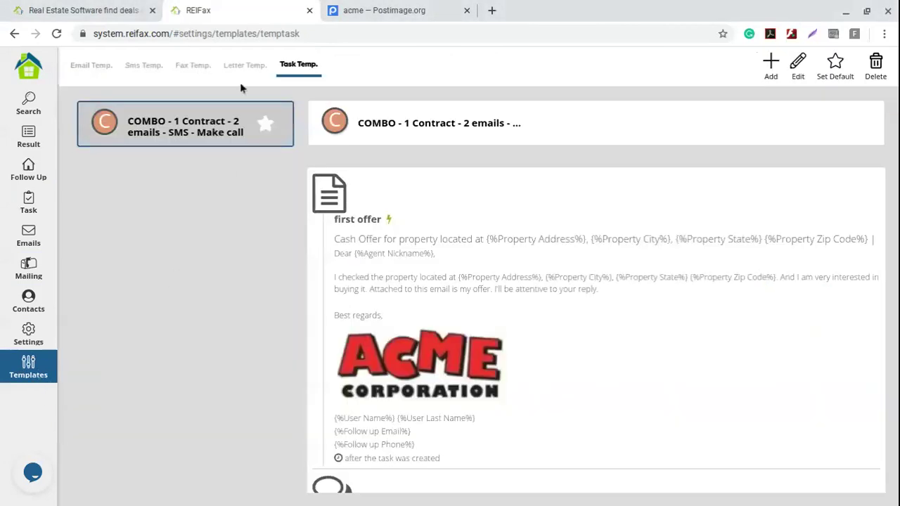
{"action": "left_click", "coordinate": [246, 65]}
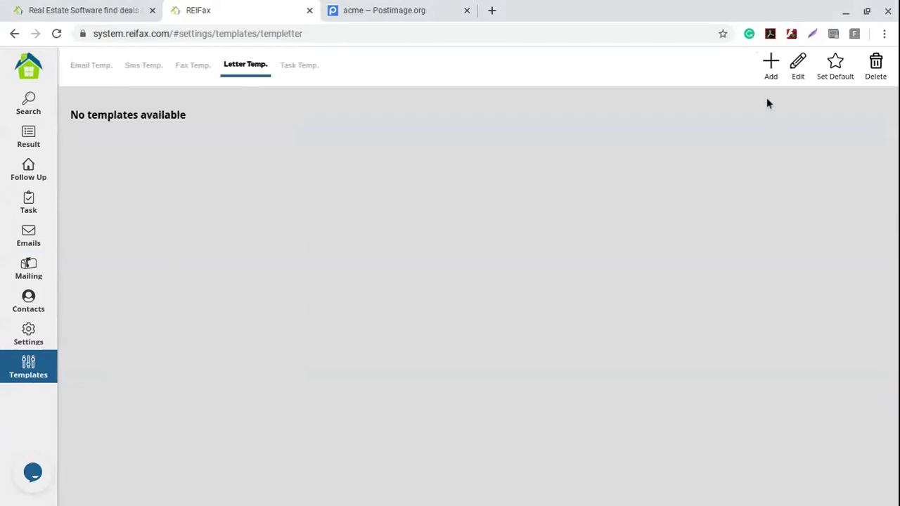
{"action": "left_click", "coordinate": [772, 64]}
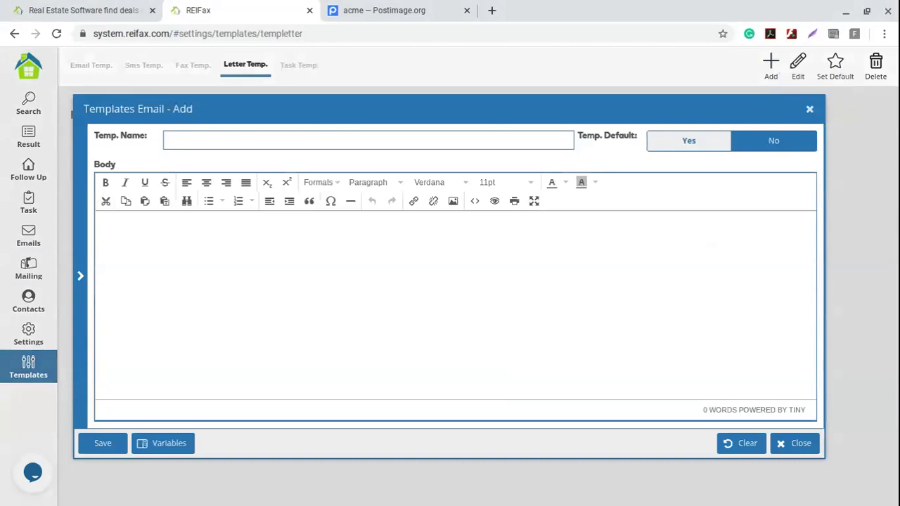
{"action": "left_click", "coordinate": [178, 139]}
{"action": "type", "text": "letter"}
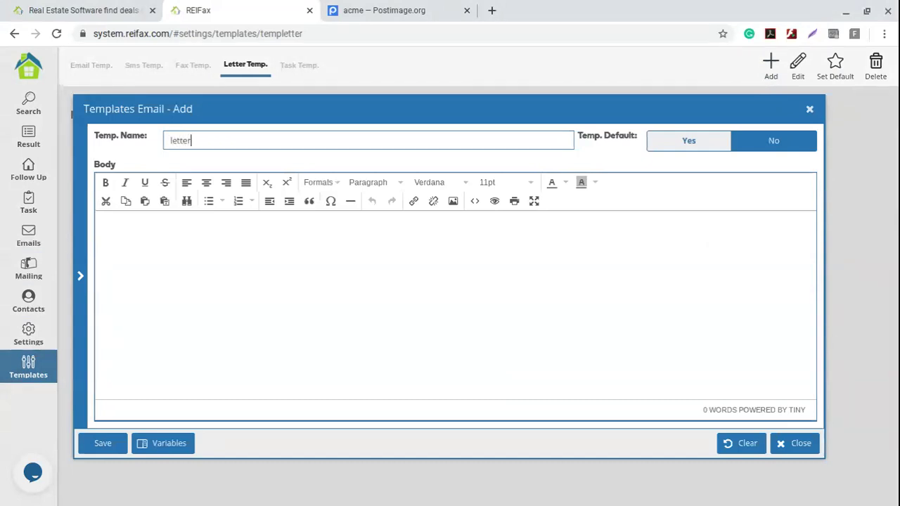
- Start the body with "Dear {%Representative name%},"
{"action": "left_click", "coordinate": [163, 230]}
{"action": "type", "text": "Dear"}
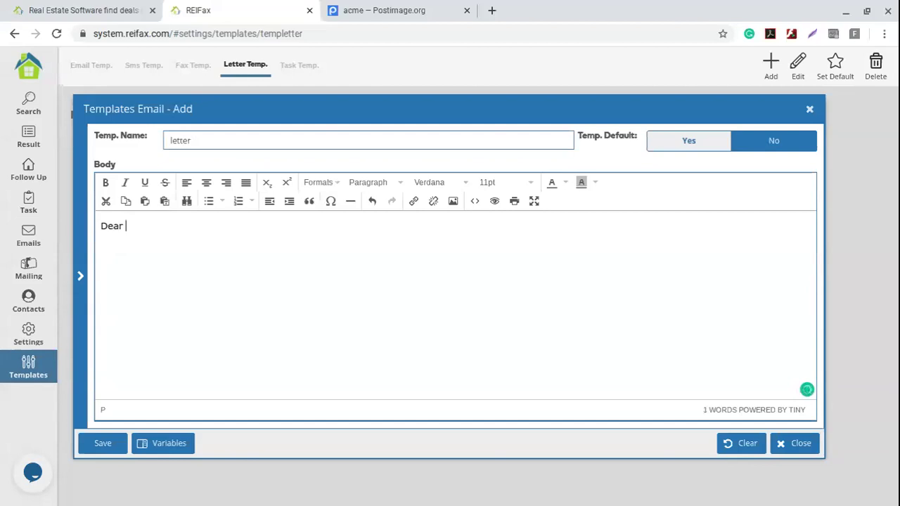
{"action": "left_click", "coordinate": [178, 443]}
{"action": "scroll", "coordinate": [131, 255], "scroll_direction": "down", "scroll_amount": 10}
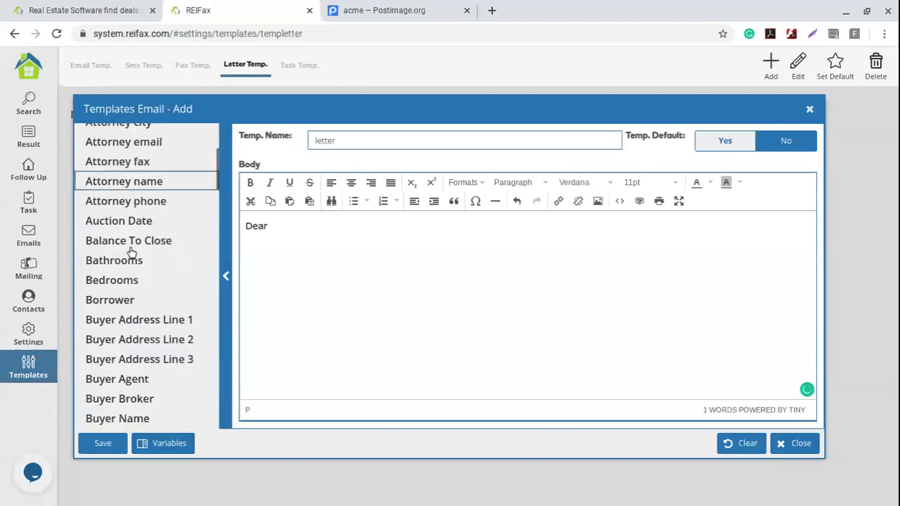
{"action": "scroll", "coordinate": [132, 252], "scroll_direction": "down", "scroll_amount": 15}
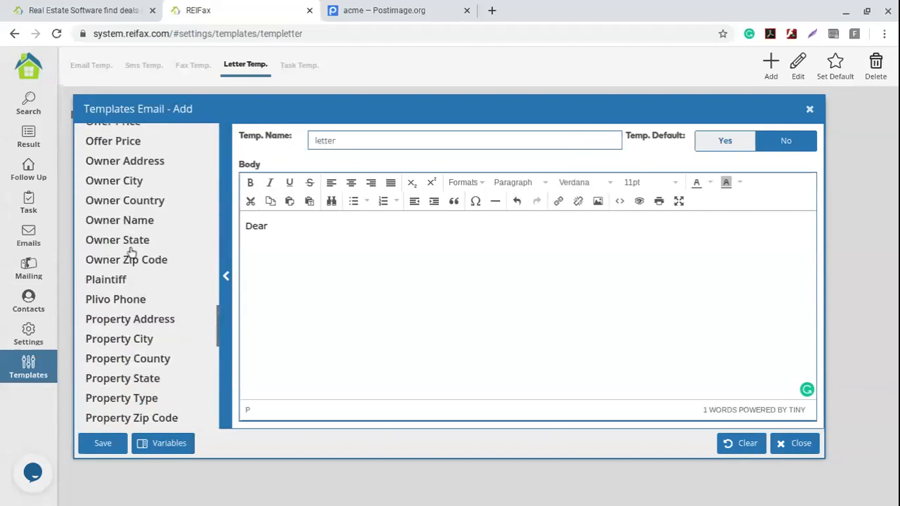
{"action": "left_click", "coordinate": [144, 309]}
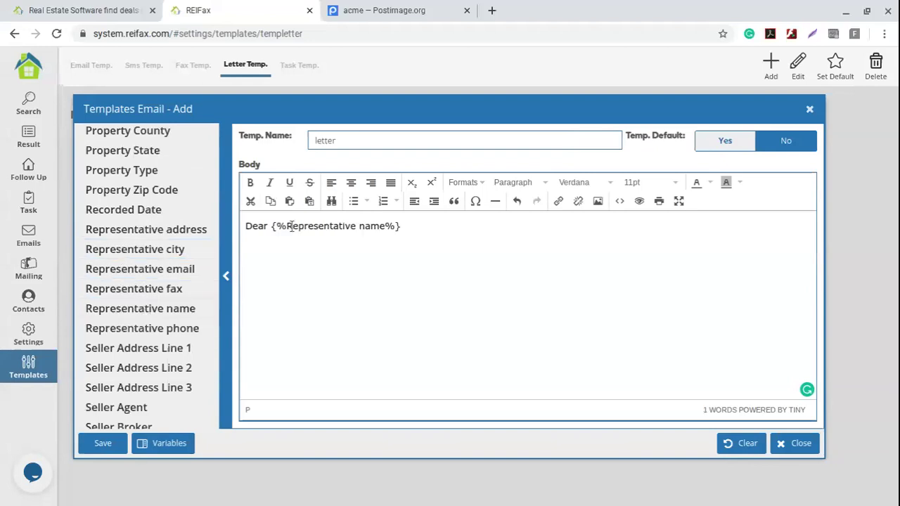
{"action": "type", "text": ","}
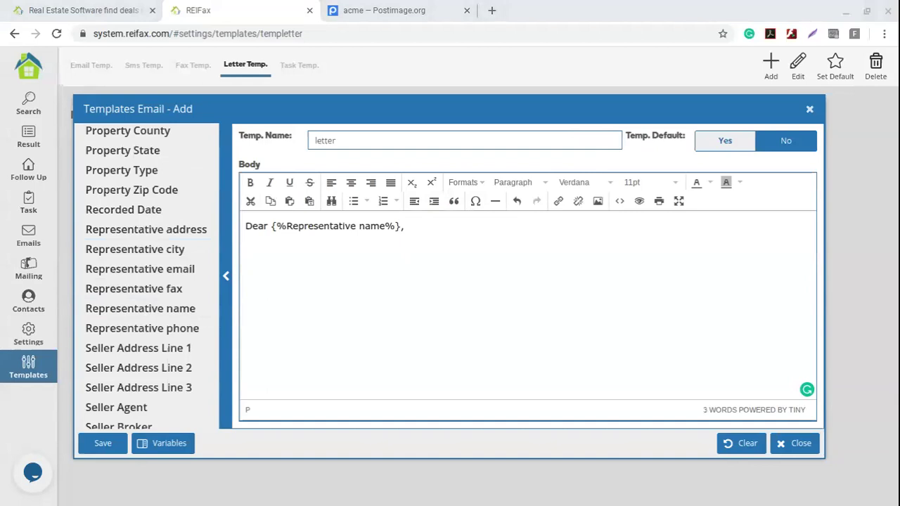
- Paste the offer paragraph and sign-off below the greeting, changing 'in' to 'at'
{"action": "left_click", "coordinate": [315, 255]}
{"action": "type", "text": "I checked the property located in . And I am very interested in buying it. Attached to this email is my offer. I'll be attentive to your reply. Best regards,"}
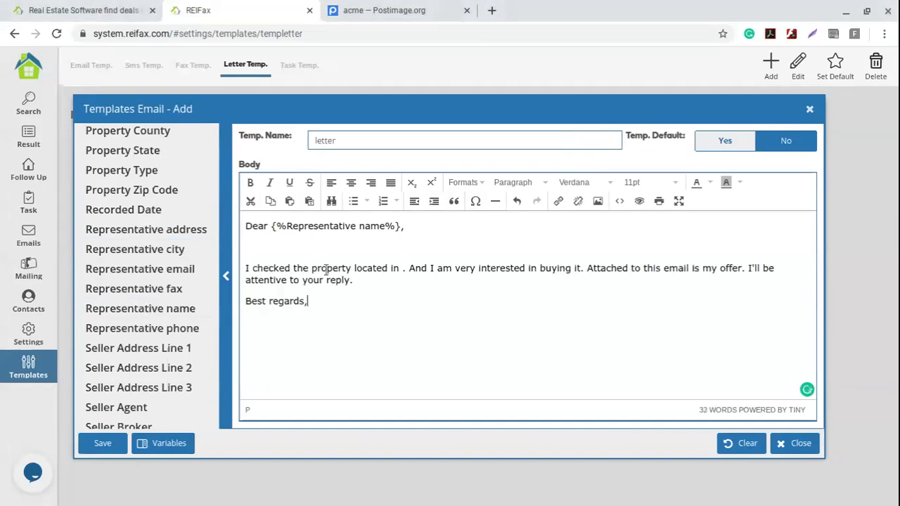
{"action": "left_click", "coordinate": [259, 254]}
{"action": "key", "text": "Delete"}
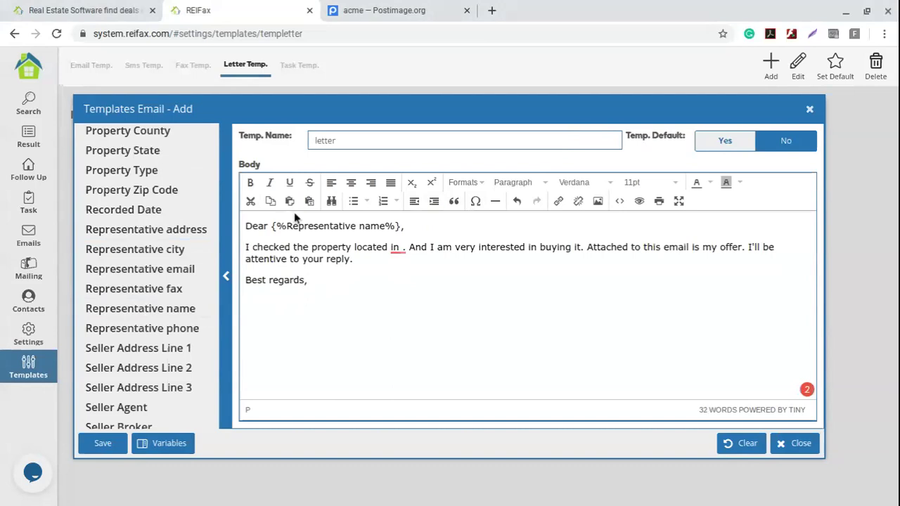
{"action": "left_click", "coordinate": [403, 247]}
{"action": "key", "text": "Return"}
{"action": "left_click", "coordinate": [400, 268]}
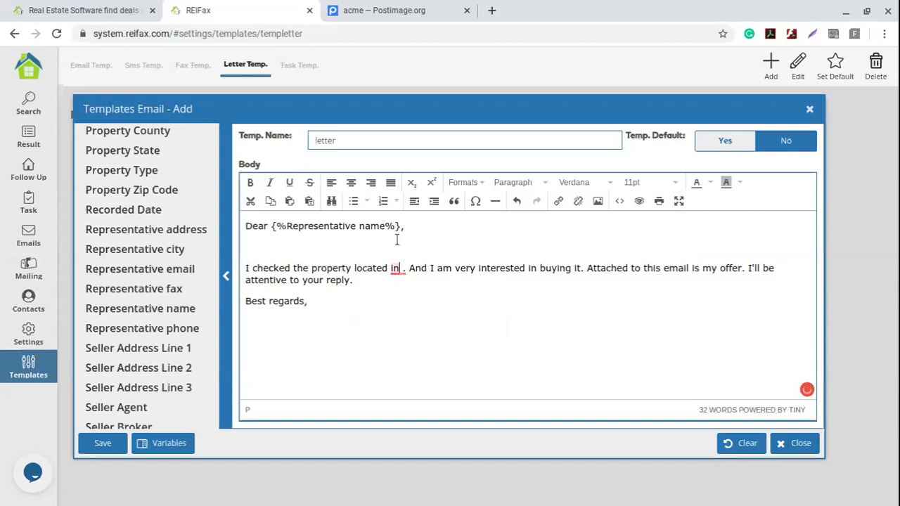
{"action": "key", "text": "BackSpace"}
{"action": "key", "text": "BackSpace"}
{"action": "type", "text": "at"}
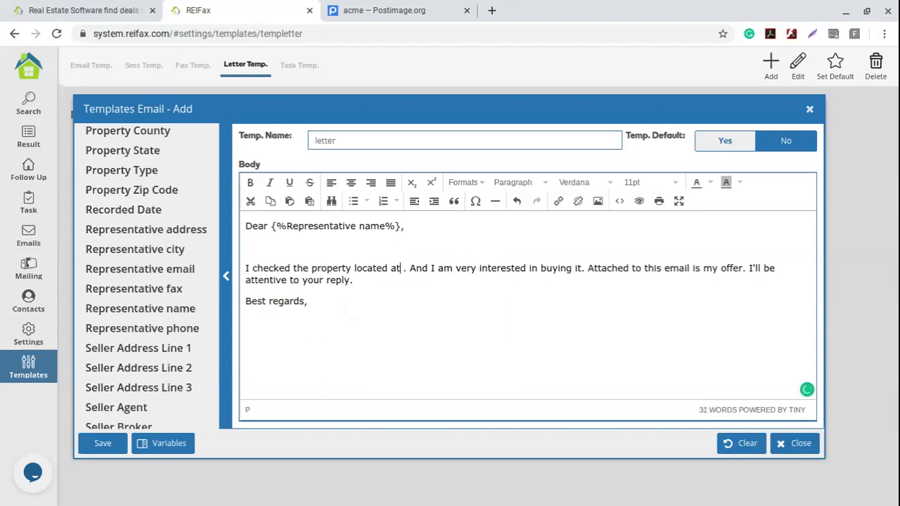
- Insert Property Address, City, State and Zip Code variables after 'at', separated by commas
{"action": "scroll", "coordinate": [168, 267], "scroll_direction": "up", "scroll_amount": 3}
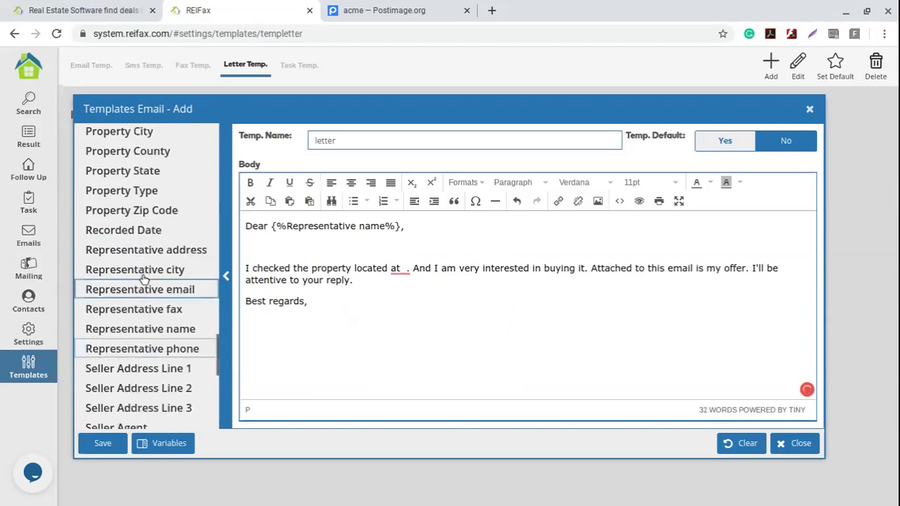
{"action": "left_click", "coordinate": [169, 219]}
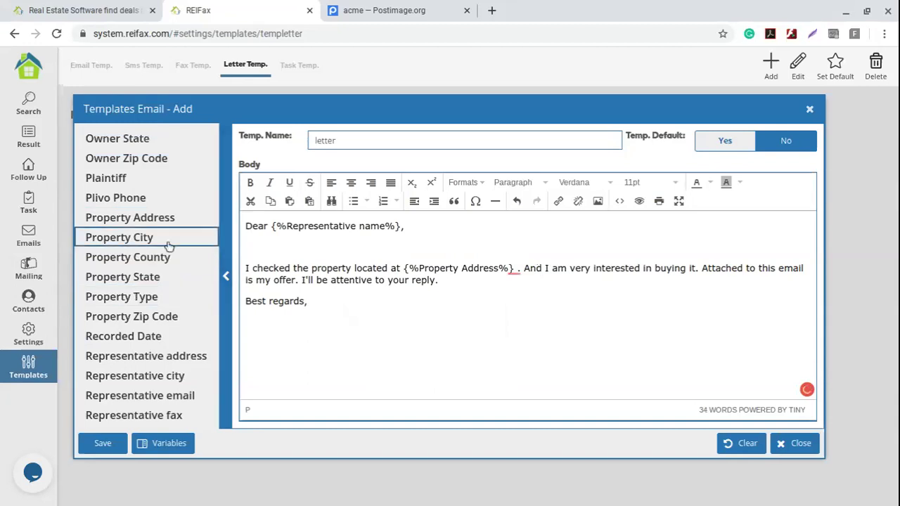
{"action": "left_click", "coordinate": [172, 240]}
{"action": "left_click", "coordinate": [175, 277]}
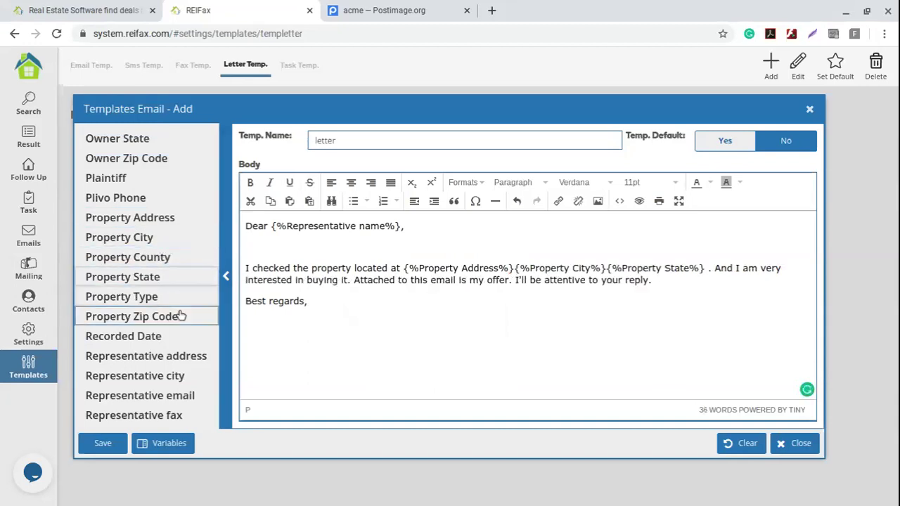
{"action": "left_click", "coordinate": [185, 317]}
{"action": "left_click", "coordinate": [516, 270]}
{"action": "type", "text": ","}
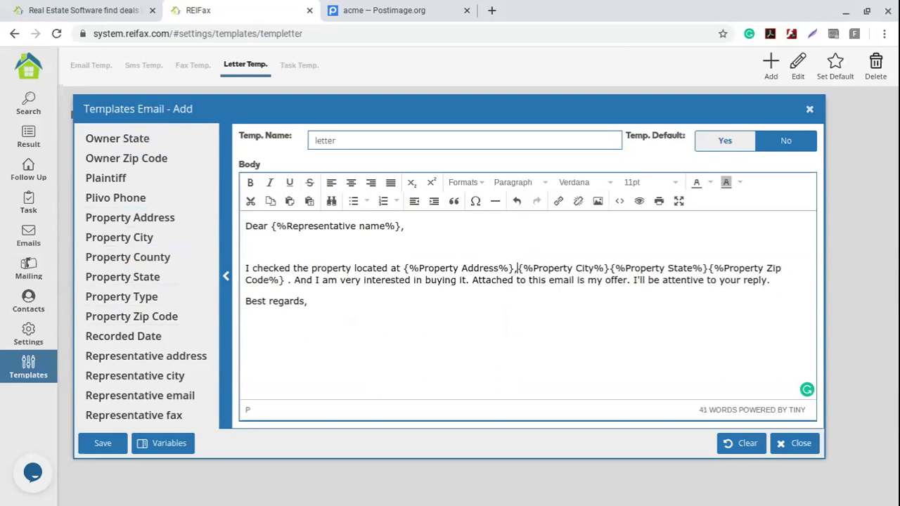
{"action": "left_click", "coordinate": [609, 269]}
{"action": "type", "text": ","}
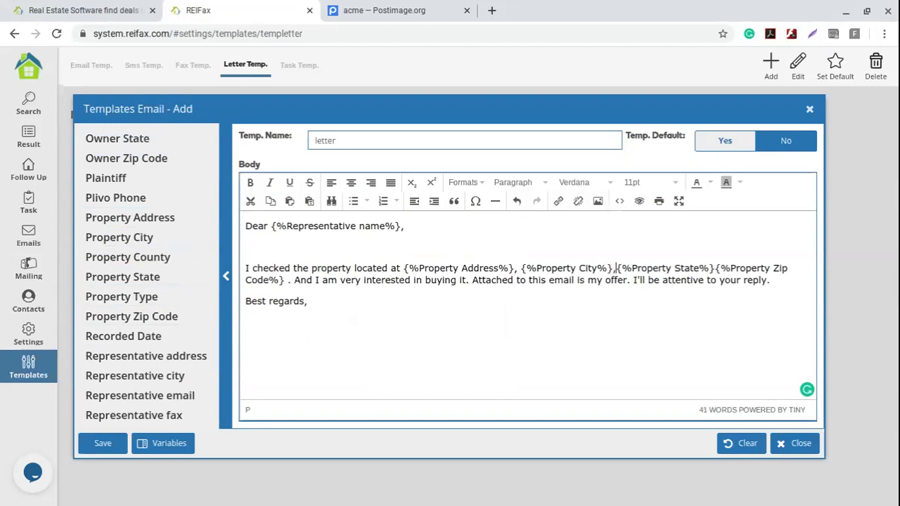
{"action": "left_click", "coordinate": [717, 268]}
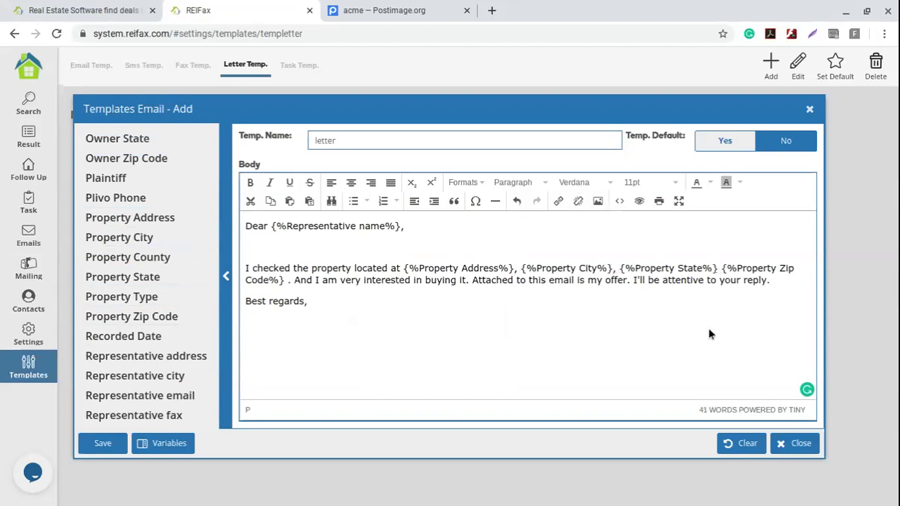
- Delete the sentence 'Attached to this email is my offer.'
{"action": "left_click_drag", "start_coordinate": [321, 283], "coordinate": [702, 279]}
{"action": "left_click", "coordinate": [610, 288]}
{"action": "left_click_drag", "start_coordinate": [629, 283], "coordinate": [474, 285]}
{"action": "key", "text": "BackSpace"}
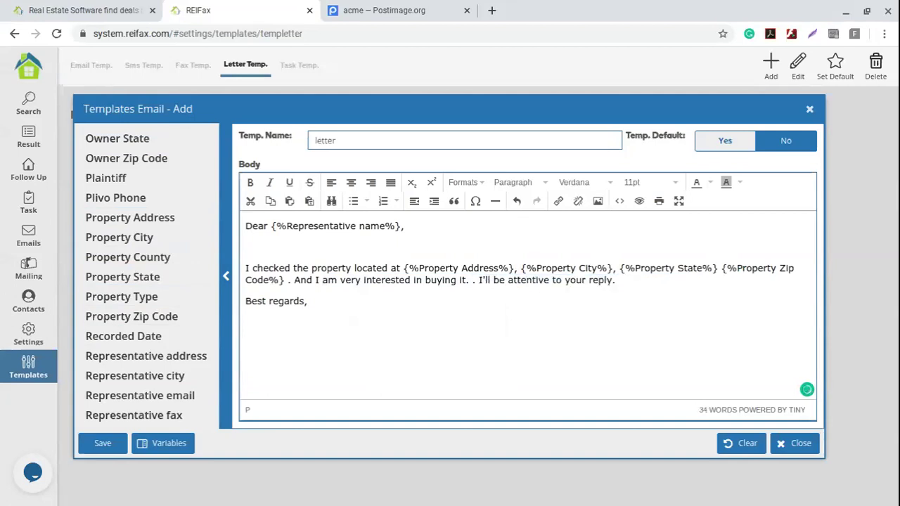
{"action": "key", "text": "BackSpace"}
{"action": "key", "text": "BackSpace"}
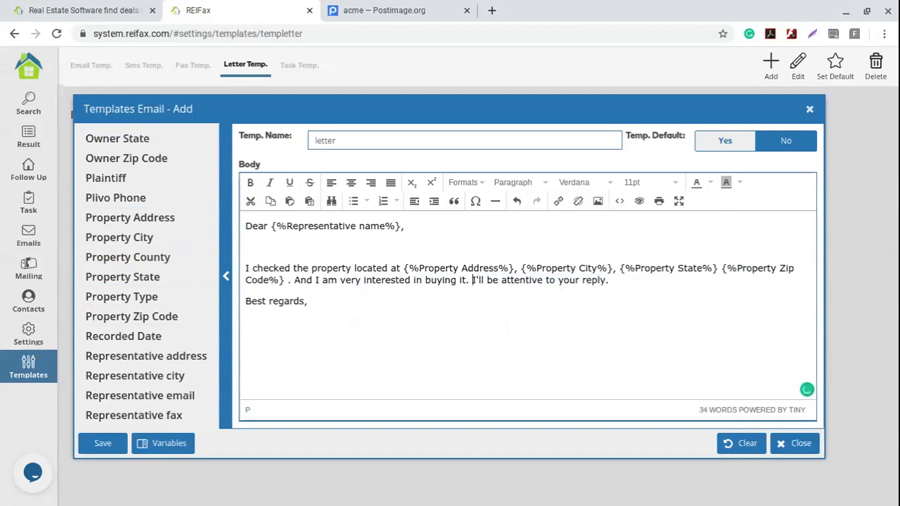
- Replace the last sentence with 'Please, contact me back' and add a line after 'Best regards,'
{"action": "left_click_drag", "start_coordinate": [608, 281], "coordinate": [473, 280]}
{"action": "type", "text": "P"}
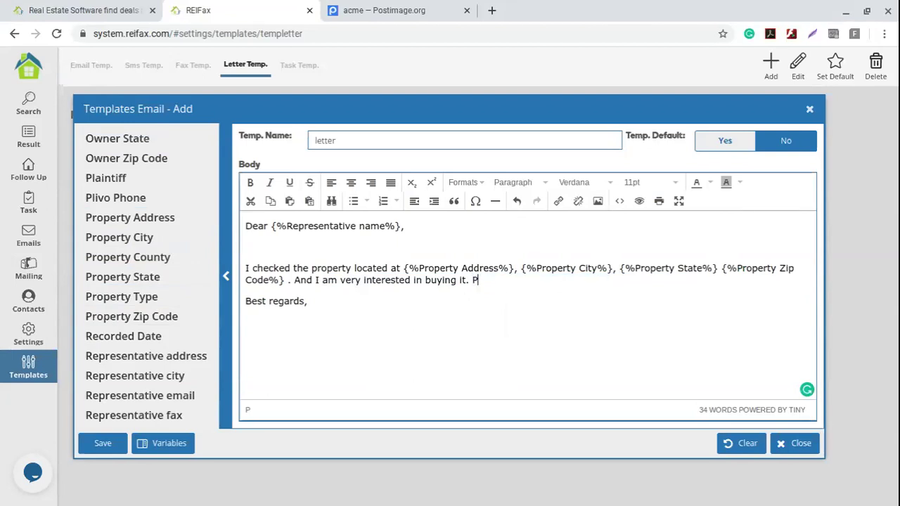
{"action": "type", "text": "lease, contact me back"}
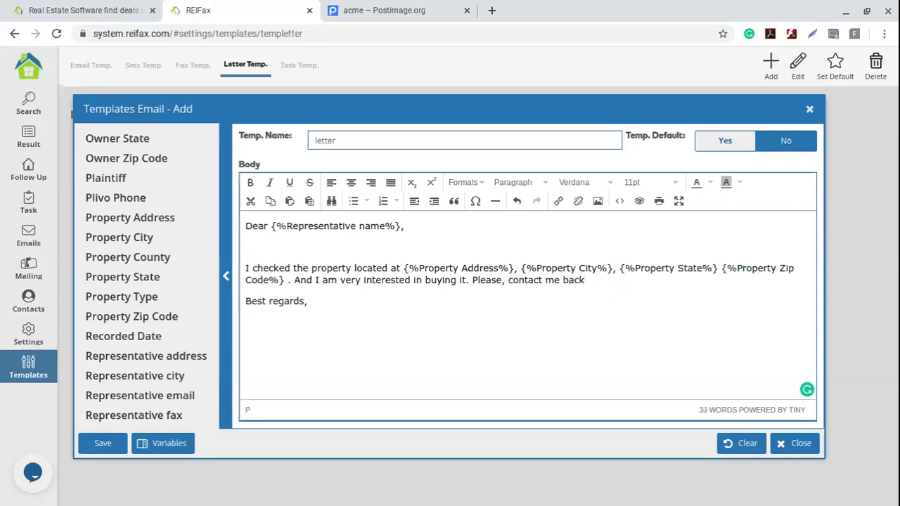
{"action": "left_click", "coordinate": [261, 322]}
{"action": "key", "text": "Return"}
- Insert the ACME logo below 'Best regards,' from its hosted acme.png link, reusing the link as description
{"action": "key", "text": "ctrl+Tab"}
{"action": "left_click", "coordinate": [789, 362]}
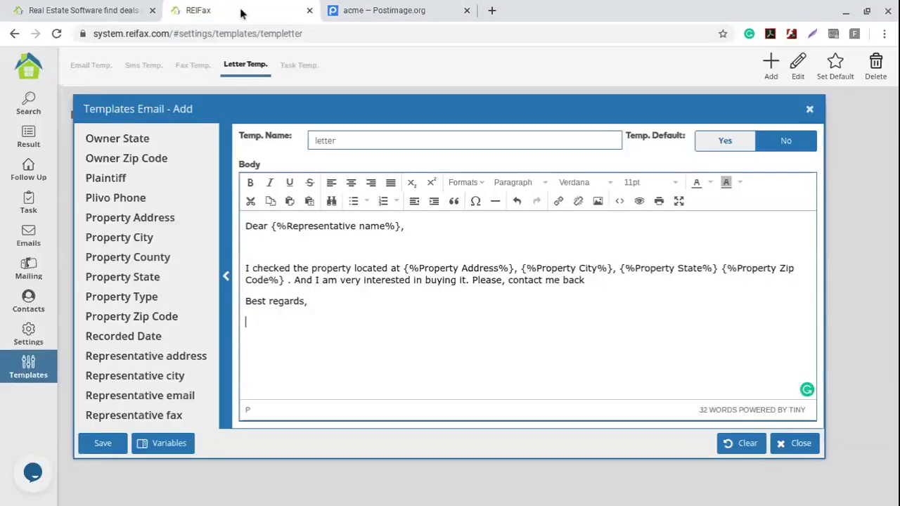
{"action": "left_click", "coordinate": [243, 13]}
{"action": "left_click", "coordinate": [600, 204]}
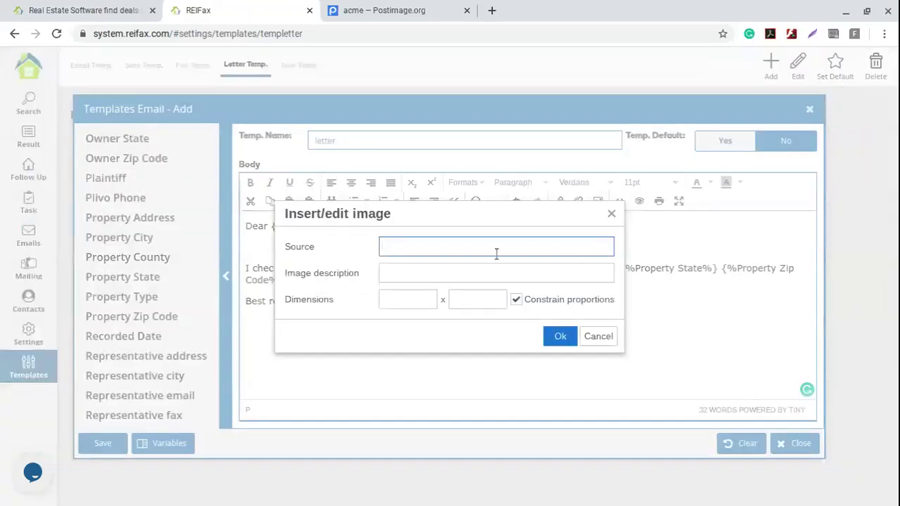
{"action": "left_click", "coordinate": [479, 251]}
{"action": "left_click", "coordinate": [448, 270]}
{"action": "left_click", "coordinate": [448, 271]}
{"action": "key", "text": "ctrl+v"}
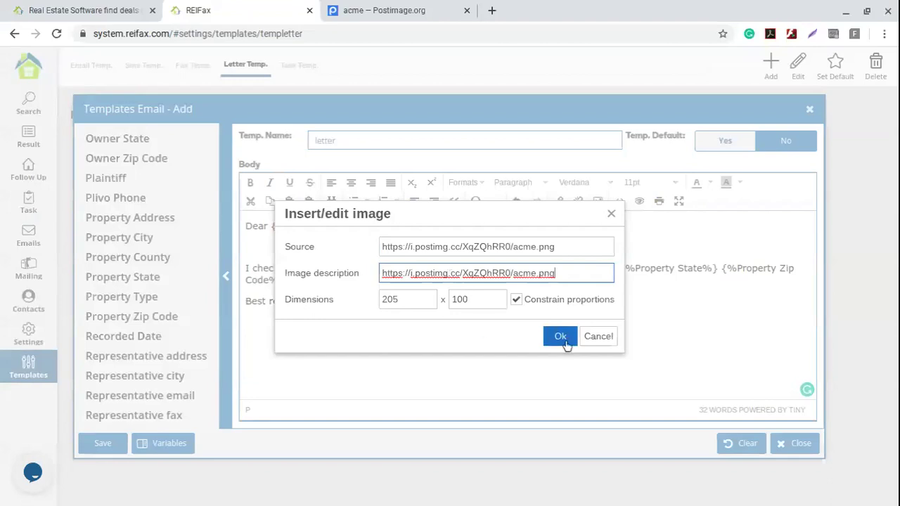
{"action": "left_click", "coordinate": [567, 344]}
- Enlarge the ACME logo slightly and start a new line beneath it
{"action": "left_click", "coordinate": [411, 375]}
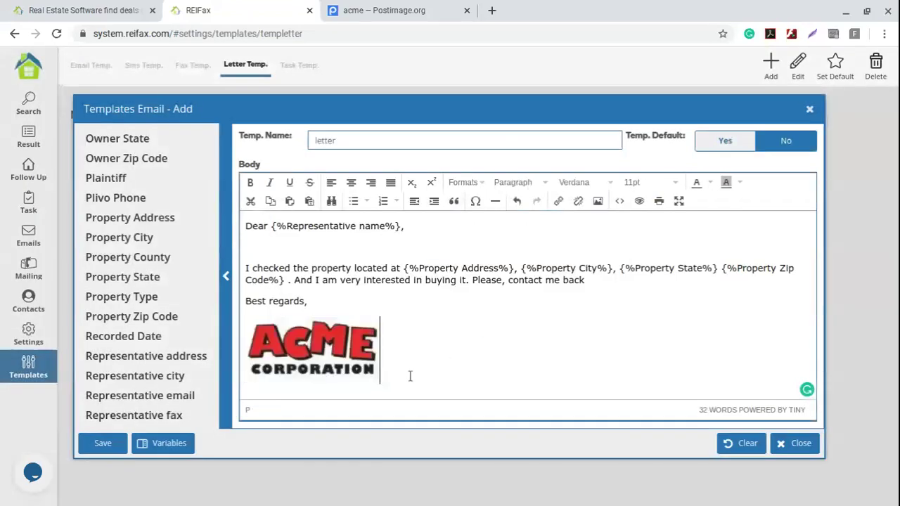
{"action": "left_click", "coordinate": [378, 380]}
{"action": "left_click_drag", "start_coordinate": [381, 383], "coordinate": [397, 391]}
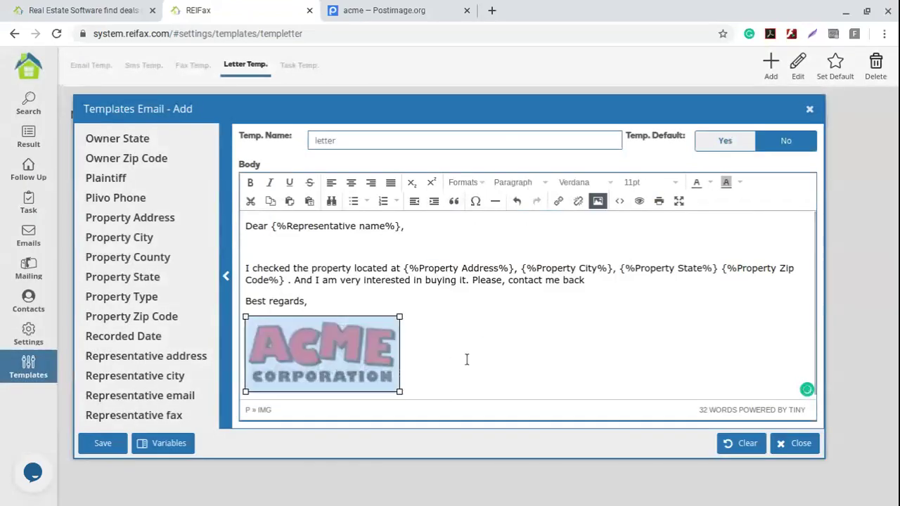
{"action": "left_click", "coordinate": [467, 350]}
{"action": "key", "text": "Return"}
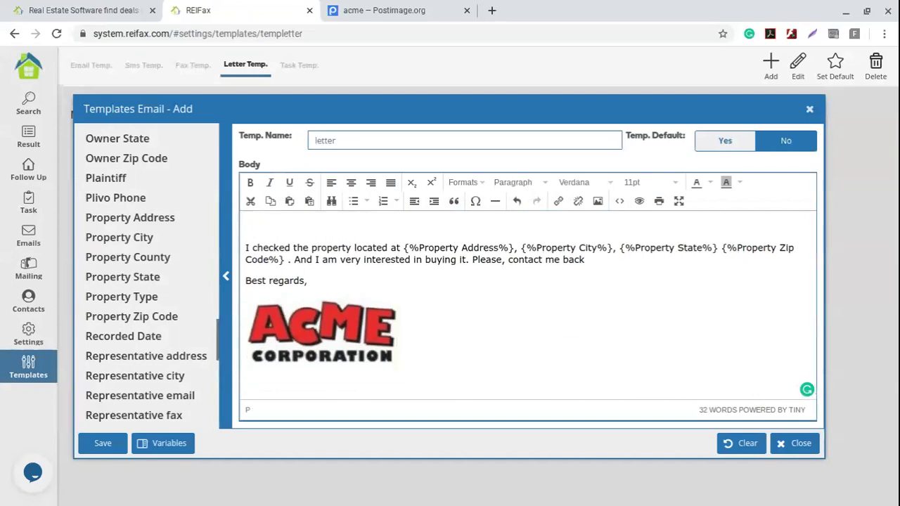
- Add the User Name and User Last Name variables below the logo
{"action": "scroll", "coordinate": [151, 281], "scroll_direction": "down", "scroll_amount": 5}
{"action": "scroll", "coordinate": [163, 282], "scroll_direction": "down", "scroll_amount": 1}
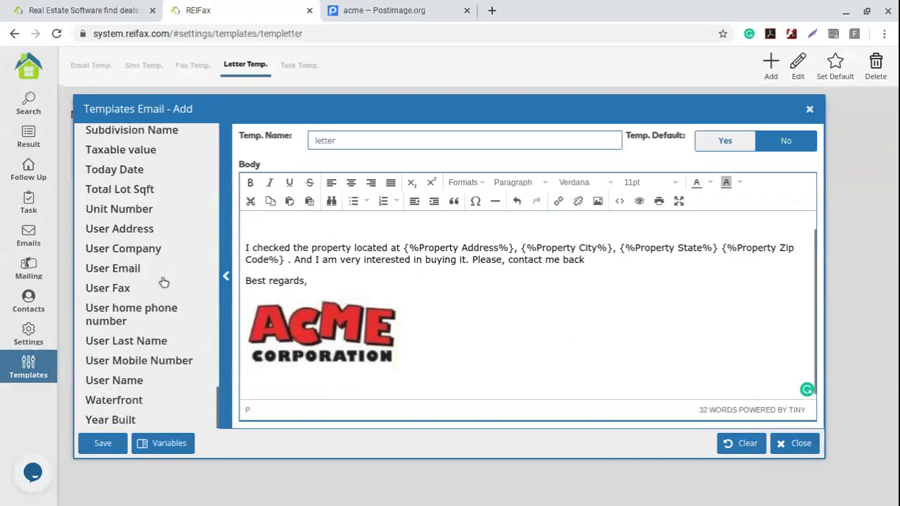
{"action": "left_click", "coordinate": [123, 380]}
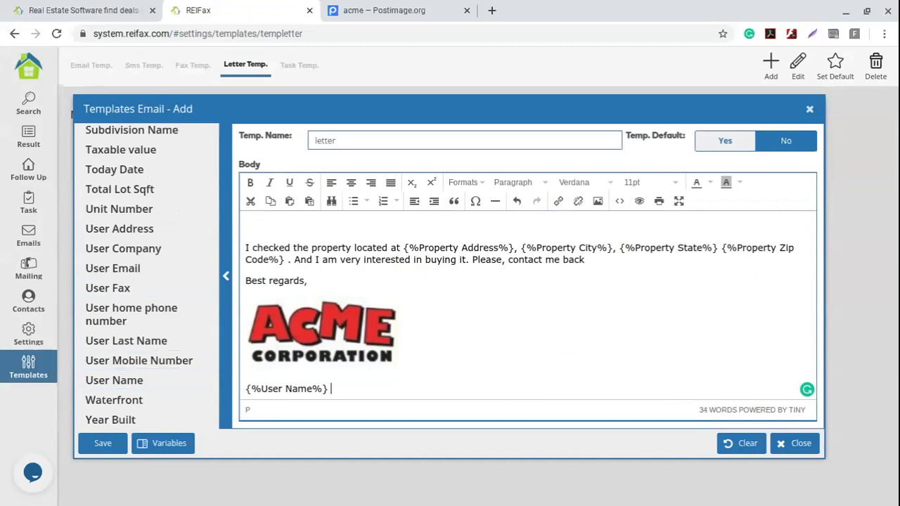
{"action": "left_click", "coordinate": [161, 341]}
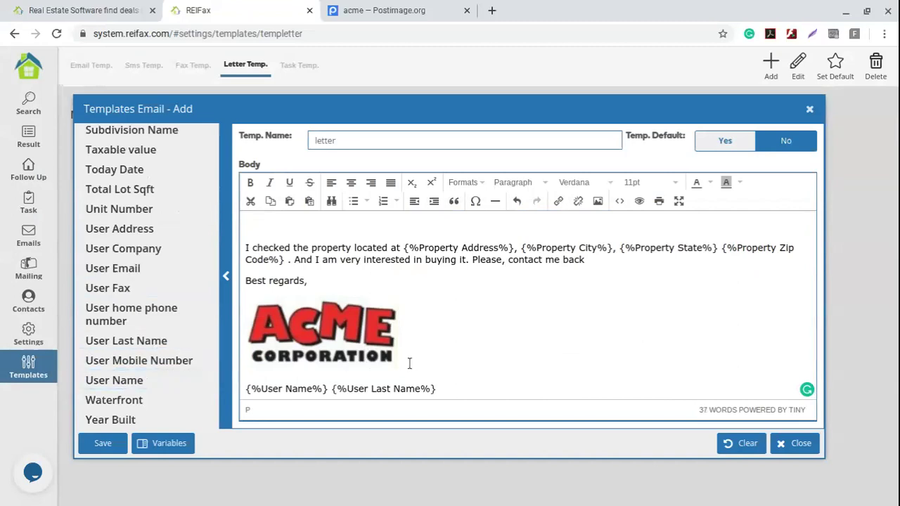
- Add Follow up Email and Follow up Phone variables, each on its own line
{"action": "scroll", "coordinate": [199, 239], "scroll_direction": "up", "scroll_amount": 5}
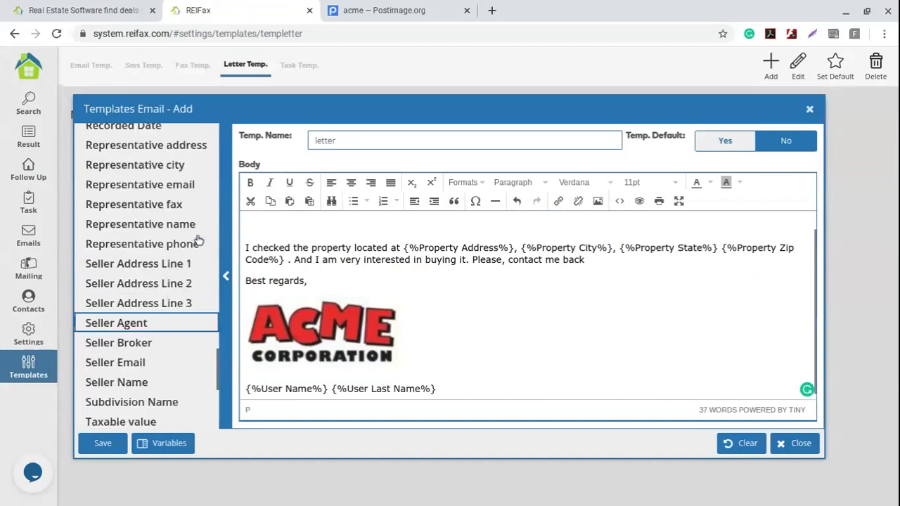
{"action": "scroll", "coordinate": [198, 241], "scroll_direction": "up", "scroll_amount": 2}
{"action": "scroll", "coordinate": [189, 289], "scroll_direction": "up", "scroll_amount": 5}
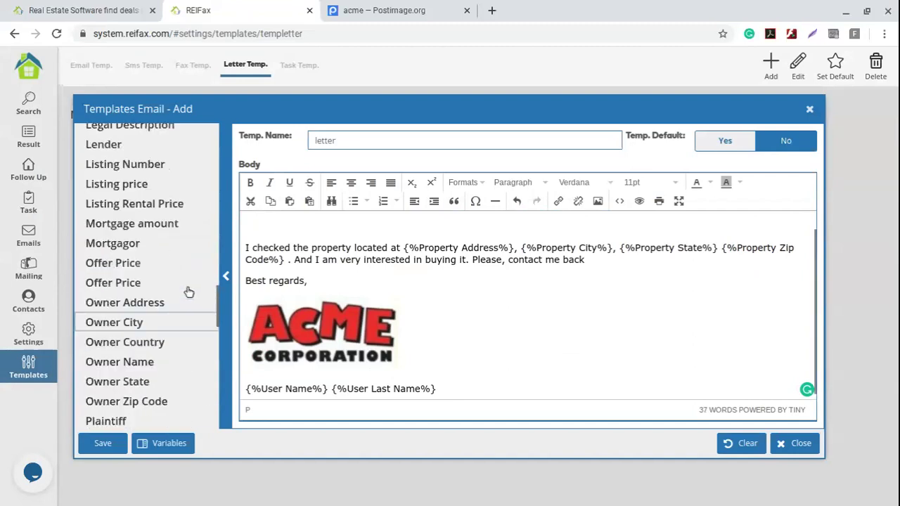
{"action": "scroll", "coordinate": [190, 292], "scroll_direction": "up", "scroll_amount": 7}
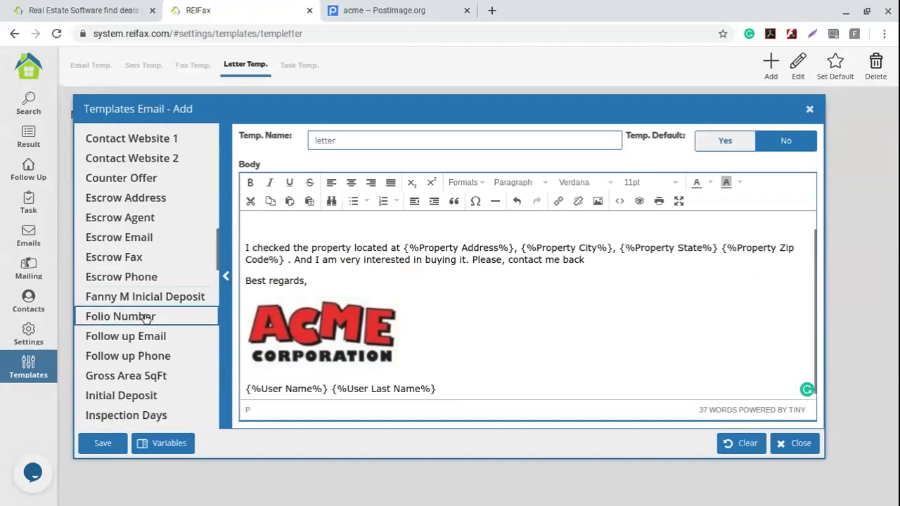
{"action": "left_click", "coordinate": [171, 338]}
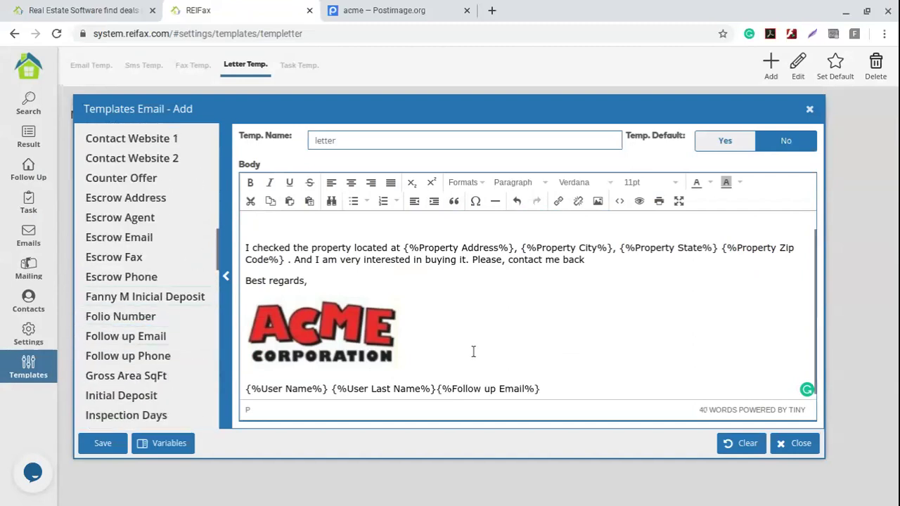
{"action": "key", "text": "Return"}
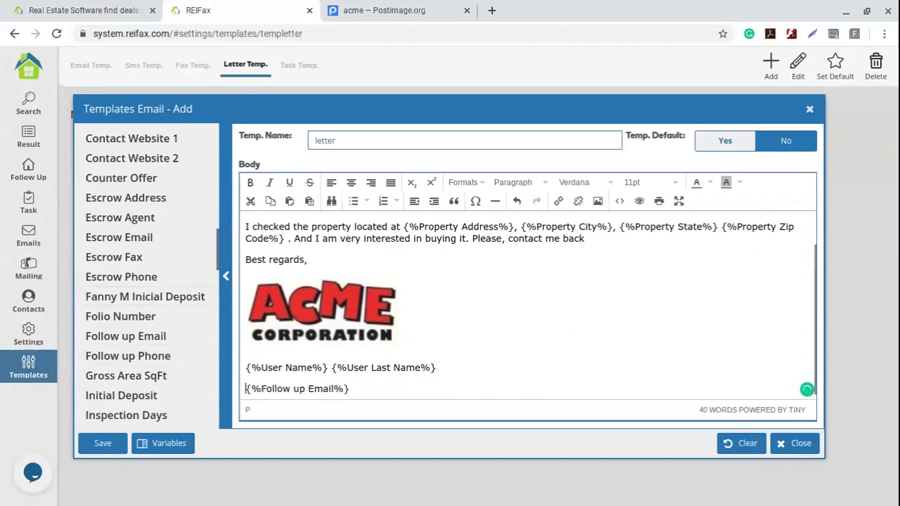
{"action": "left_click", "coordinate": [384, 392]}
{"action": "key", "text": "Return"}
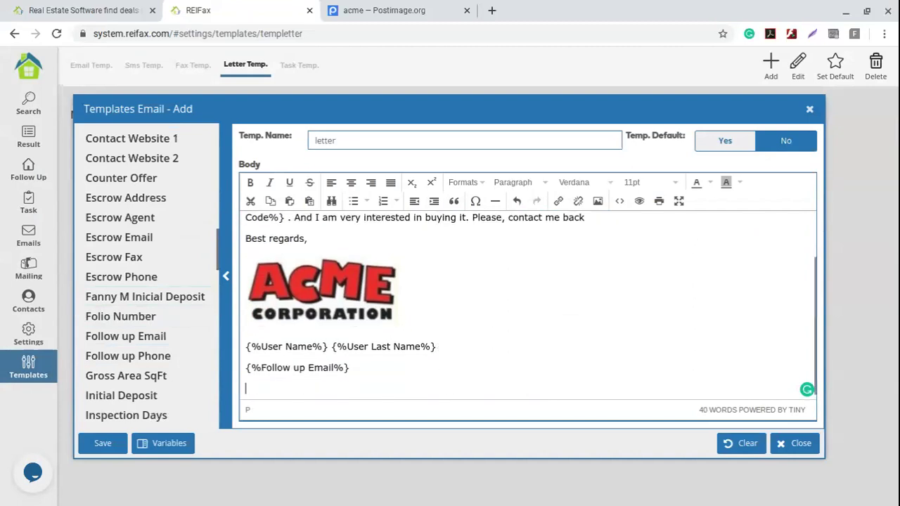
{"action": "left_click", "coordinate": [133, 357]}
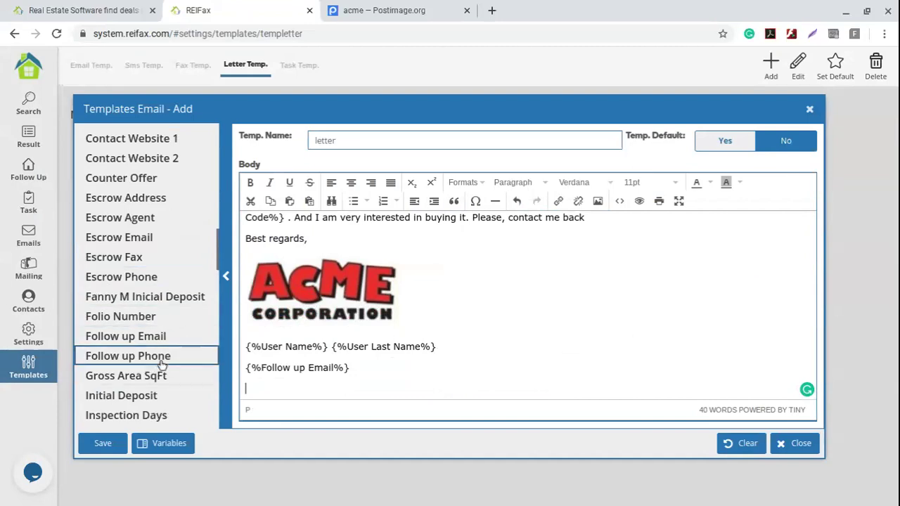
{"action": "scroll", "coordinate": [503, 374], "scroll_direction": "up", "scroll_amount": 2}
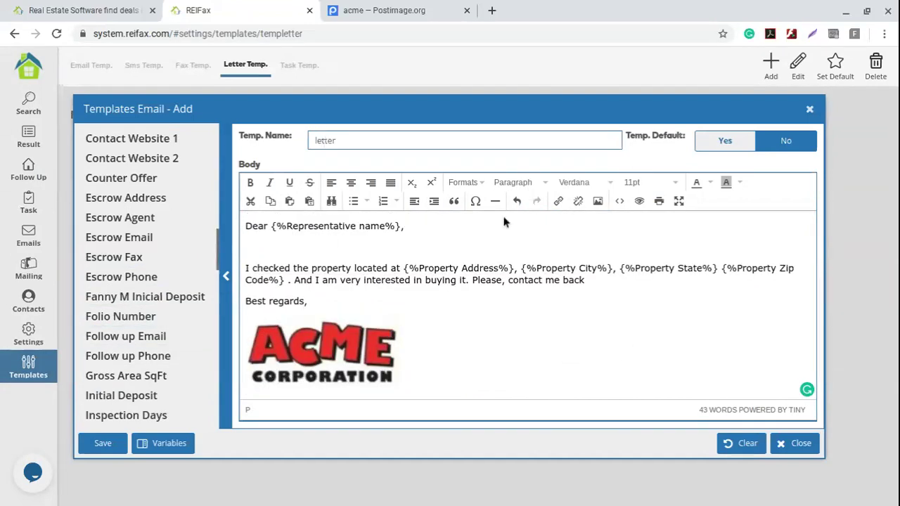
- Save the letter template, make it the default, and go to the Mailing campaigns list
{"action": "left_click", "coordinate": [110, 451]}
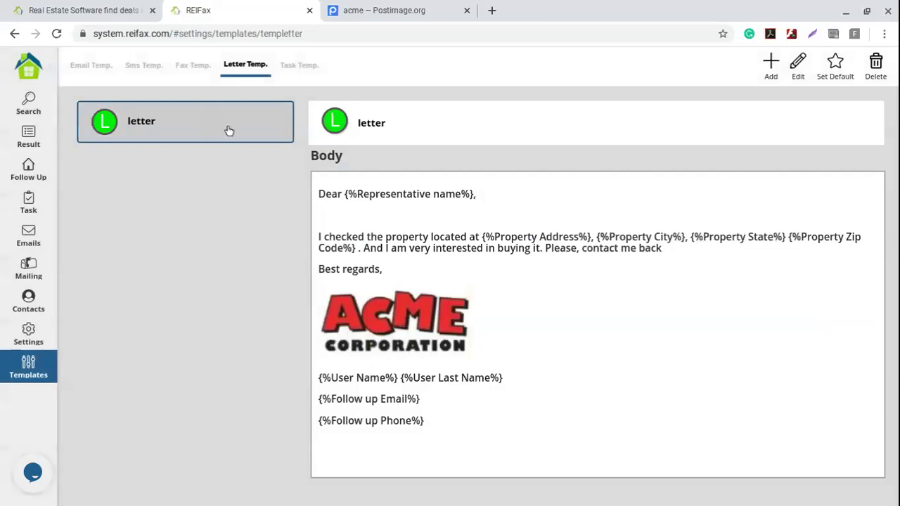
{"action": "left_click", "coordinate": [835, 64]}
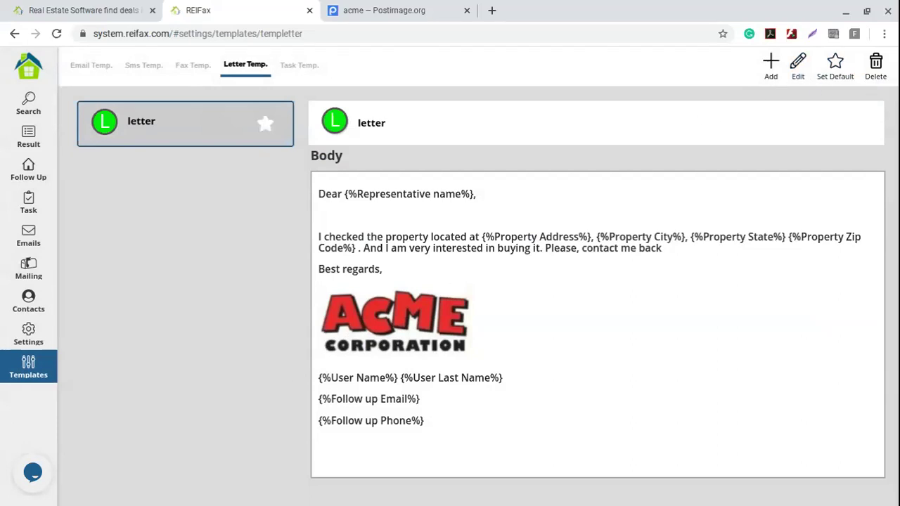
{"action": "left_click", "coordinate": [34, 272]}
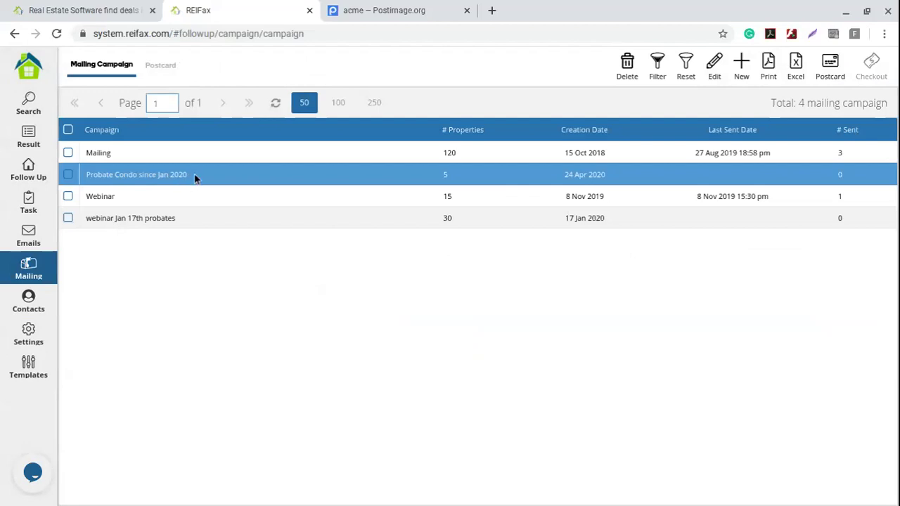
- Open Probate Condo since Jan 2020, select all five properties, and create letters from the template
{"action": "double_click", "coordinate": [230, 183]}
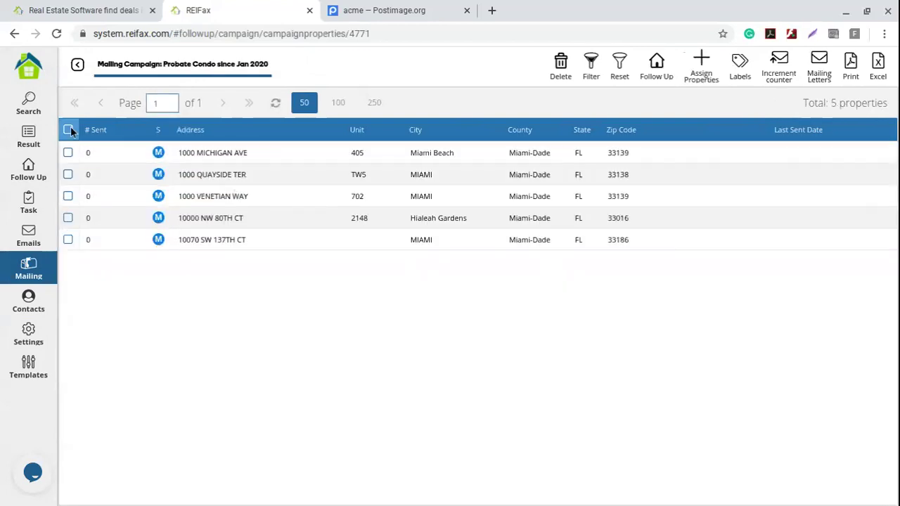
{"action": "left_click", "coordinate": [68, 129]}
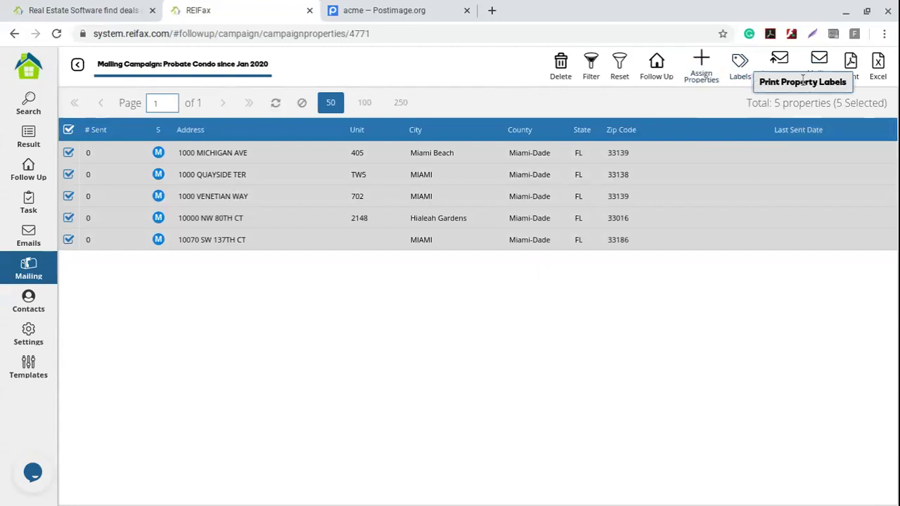
{"action": "left_click", "coordinate": [821, 64]}
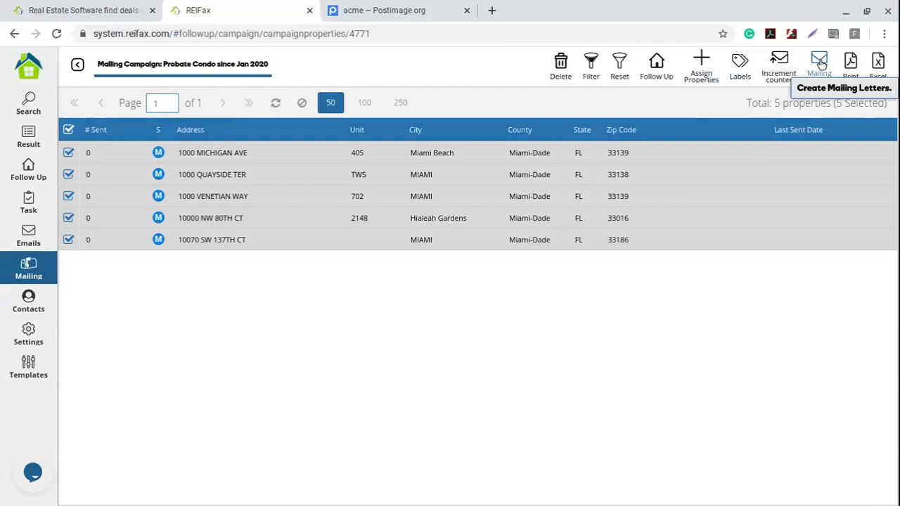
{"action": "left_click", "coordinate": [821, 79]}
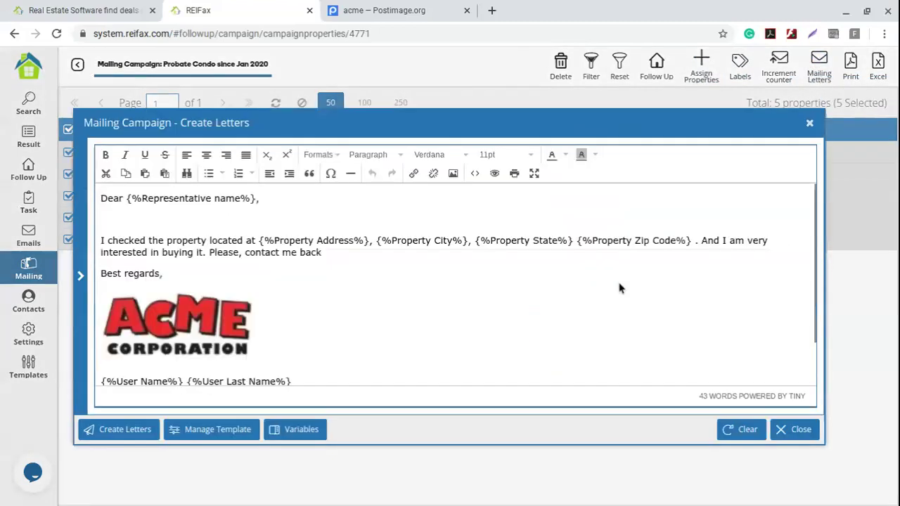
{"action": "left_click_drag", "start_coordinate": [462, 130], "coordinate": [485, 102]}
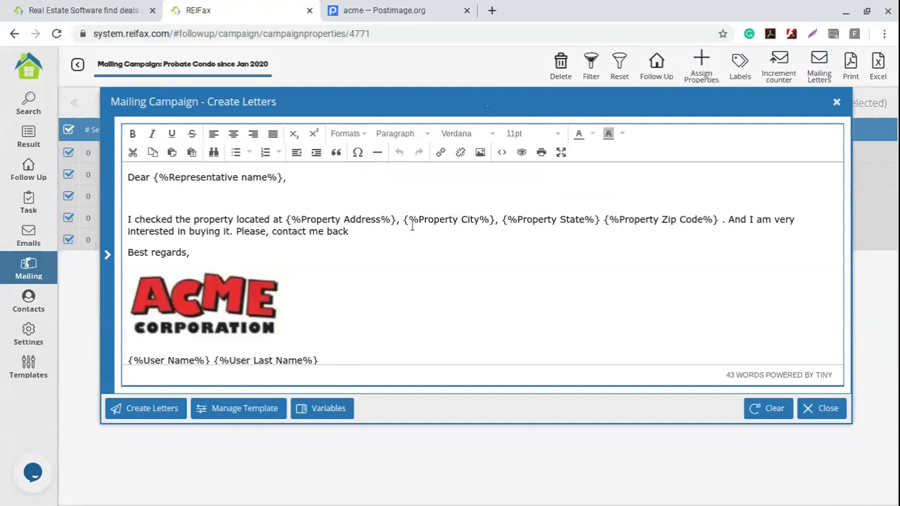
{"action": "left_click", "coordinate": [139, 410]}
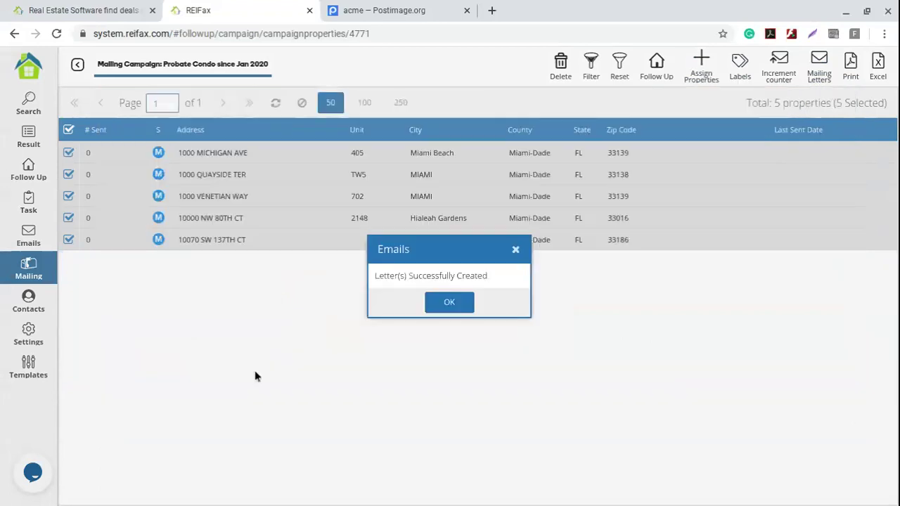
- Open the letters PDF and check the first letter's greeting, property address and signature lines
{"action": "left_click", "coordinate": [456, 307]}
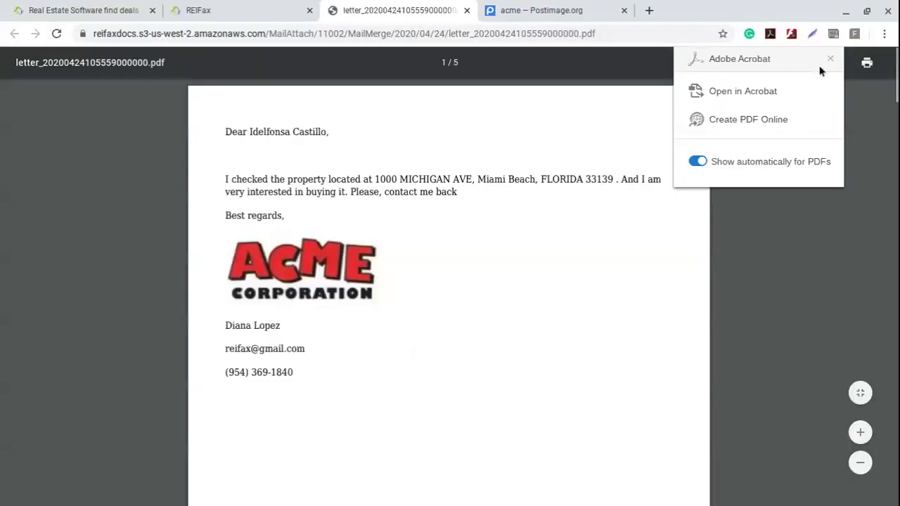
{"action": "left_click", "coordinate": [830, 59]}
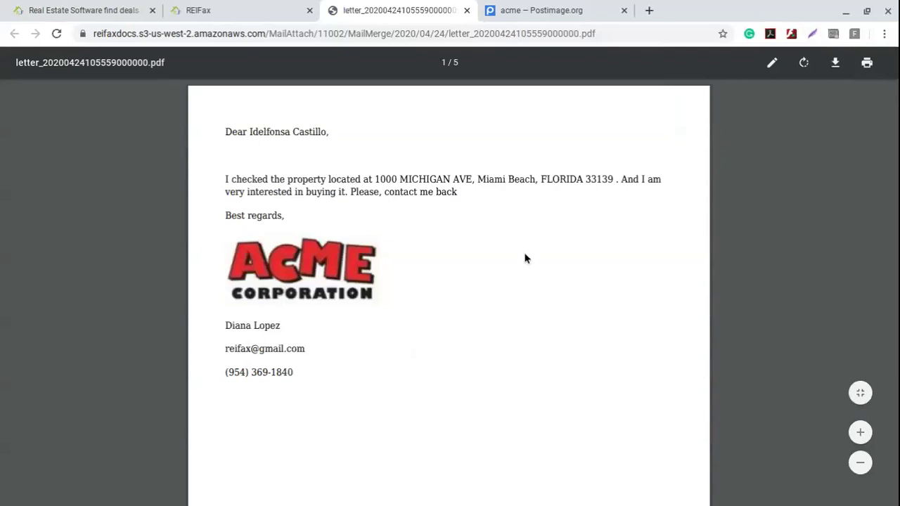
{"action": "left_click_drag", "start_coordinate": [225, 131], "coordinate": [345, 131]}
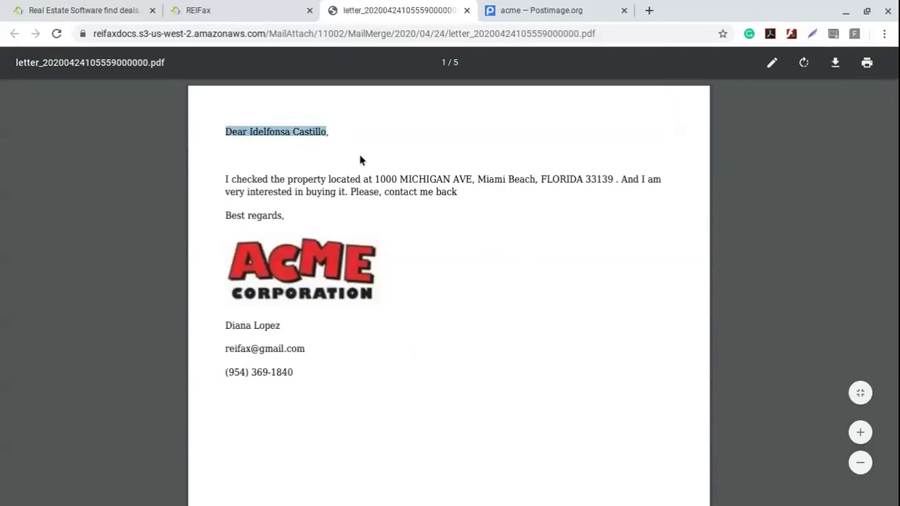
{"action": "left_click", "coordinate": [289, 165]}
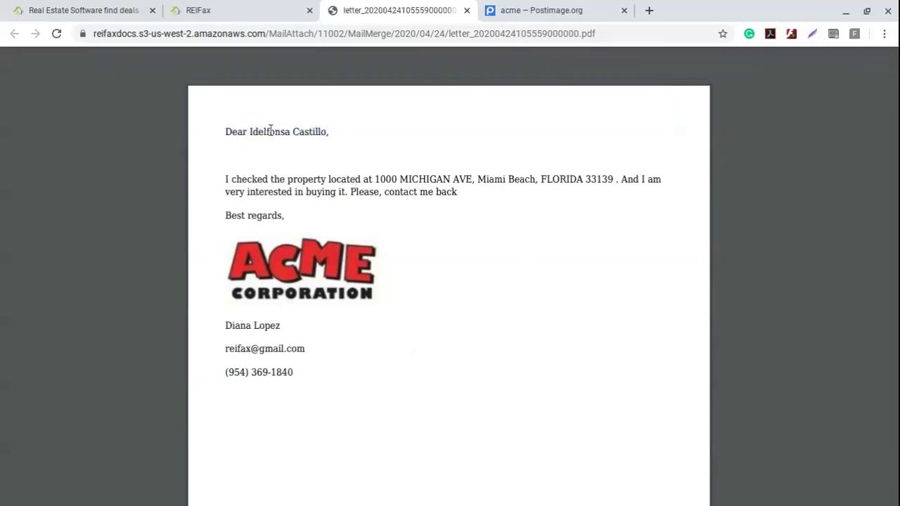
{"action": "left_click_drag", "start_coordinate": [250, 132], "coordinate": [324, 129]}
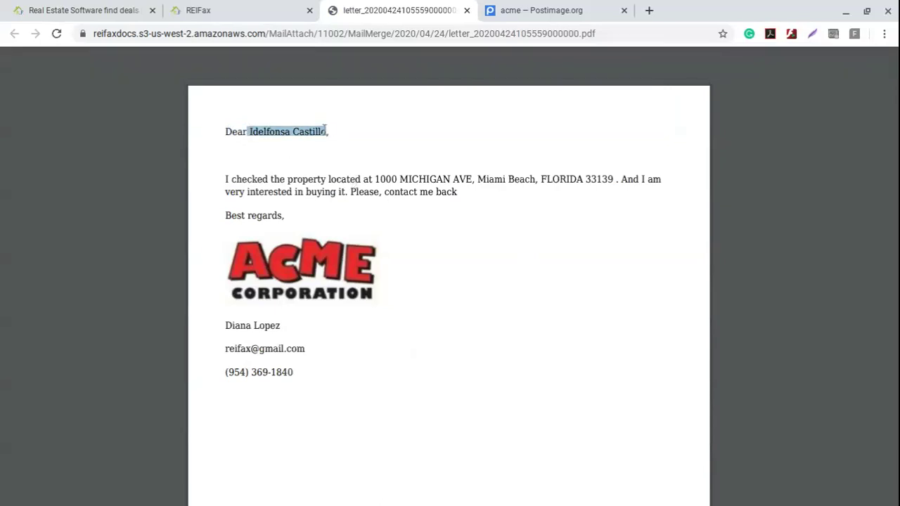
{"action": "left_click_drag", "start_coordinate": [373, 179], "coordinate": [617, 173]}
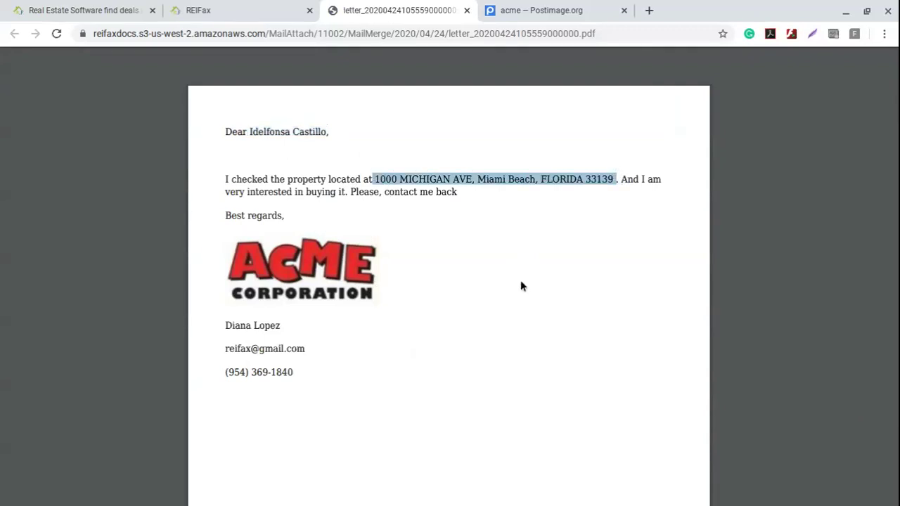
{"action": "left_click", "coordinate": [292, 183]}
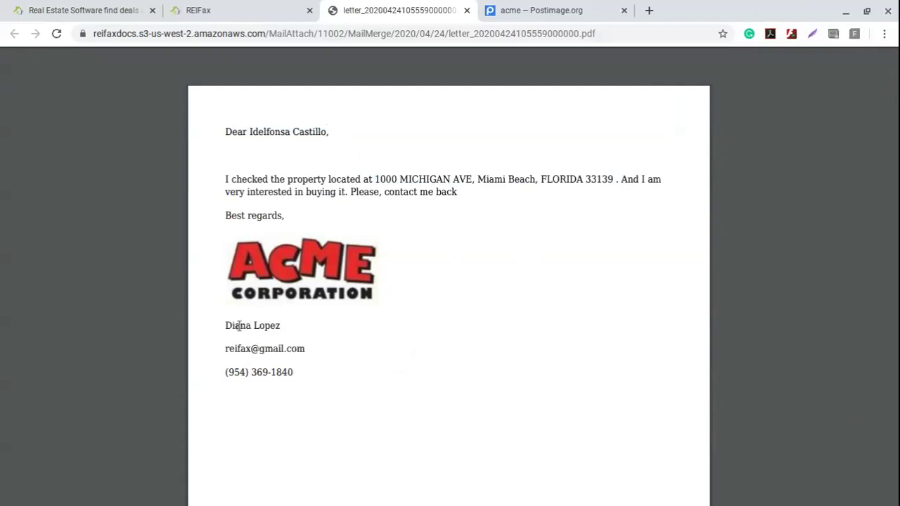
{"action": "left_click_drag", "start_coordinate": [226, 326], "coordinate": [298, 372]}
{"action": "left_click", "coordinate": [490, 354]}
- Test the signature's e-mail link, then return to the letters PDF
{"action": "scroll", "coordinate": [491, 355], "scroll_direction": "down", "scroll_amount": 5}
{"action": "scroll", "coordinate": [491, 355], "scroll_direction": "down", "scroll_amount": 3}
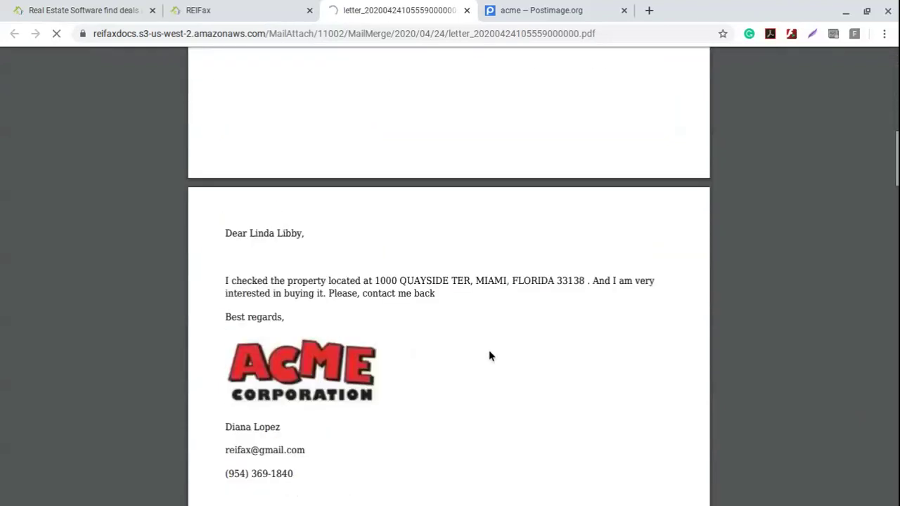
{"action": "left_click", "coordinate": [488, 350]}
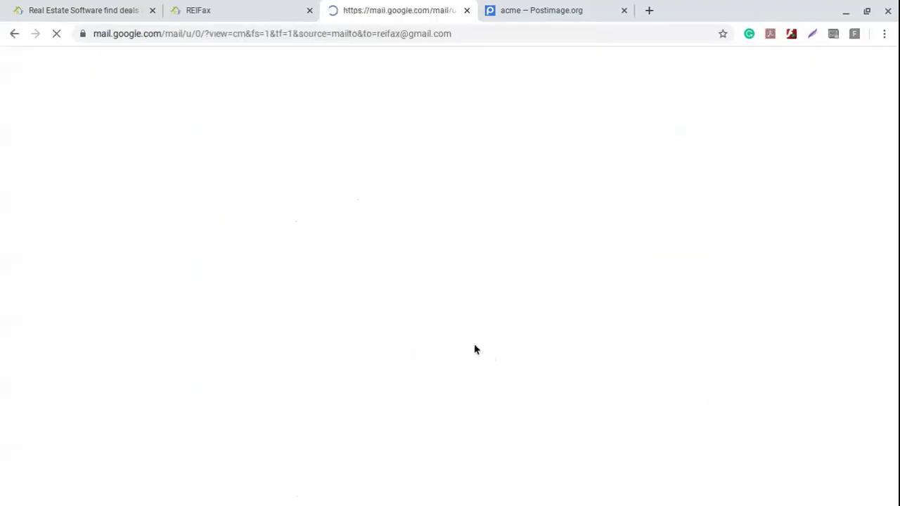
{"action": "left_click", "coordinate": [15, 33]}
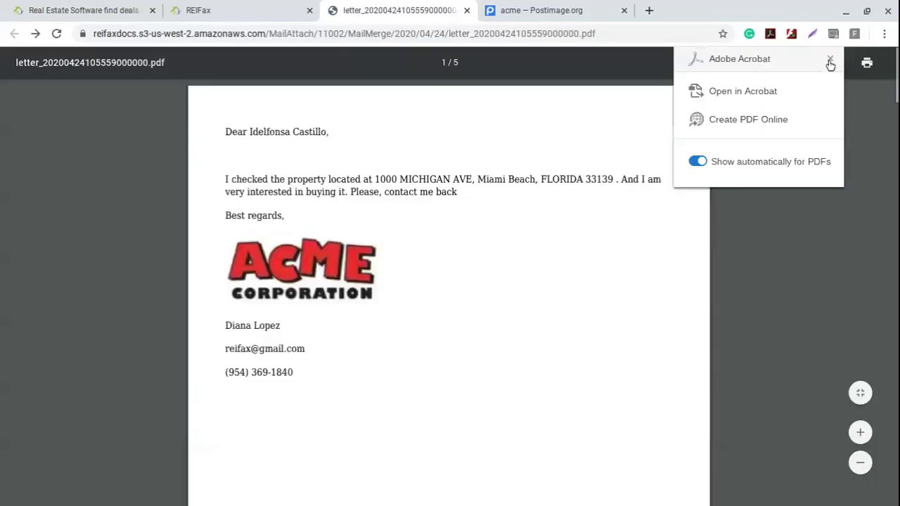
{"action": "left_click", "coordinate": [825, 61]}
- Check the second letter's recipient name and house number 1000, then scroll through to page 5
{"action": "scroll", "coordinate": [458, 247], "scroll_direction": "down", "scroll_amount": 5}
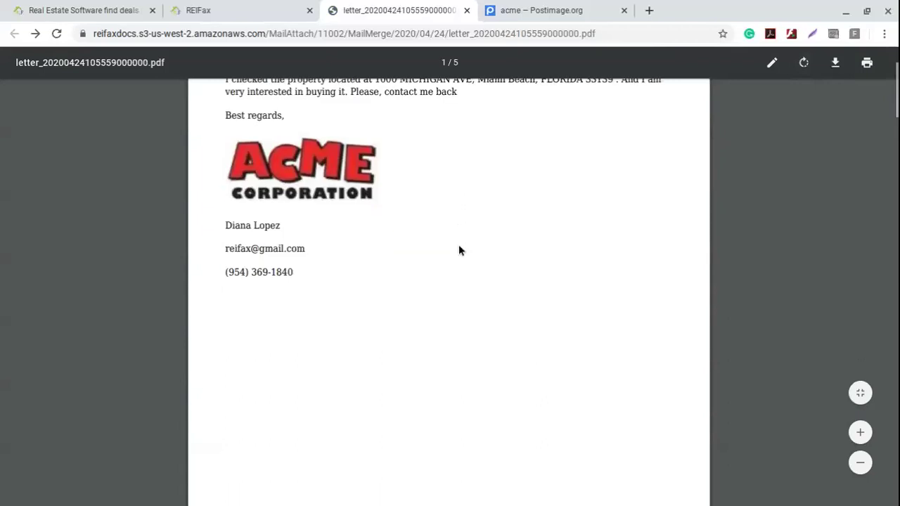
{"action": "scroll", "coordinate": [459, 252], "scroll_direction": "down", "scroll_amount": 5}
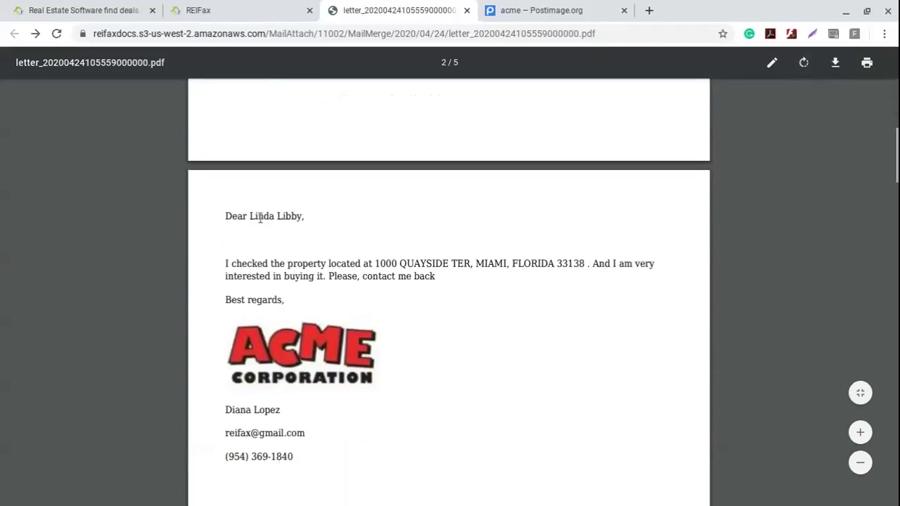
{"action": "left_click_drag", "start_coordinate": [250, 215], "coordinate": [295, 219]}
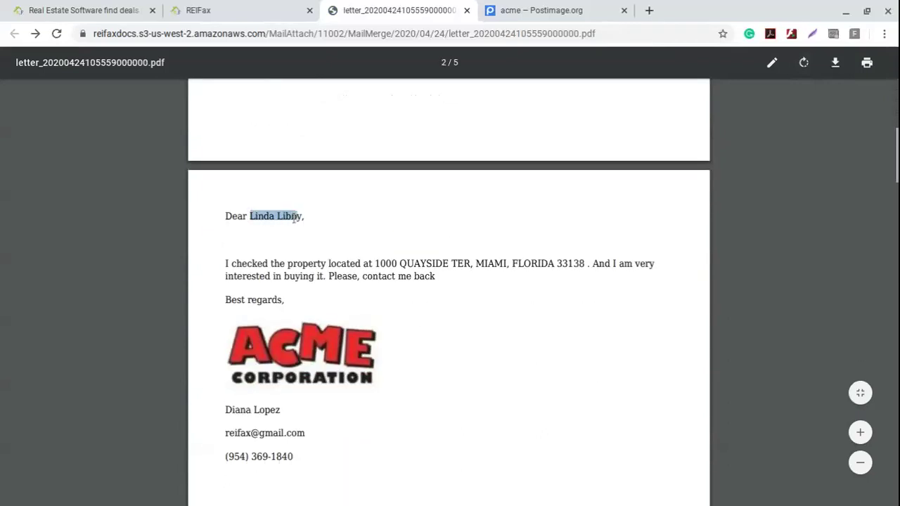
{"action": "left_click", "coordinate": [457, 263]}
{"action": "double_click", "coordinate": [378, 263]}
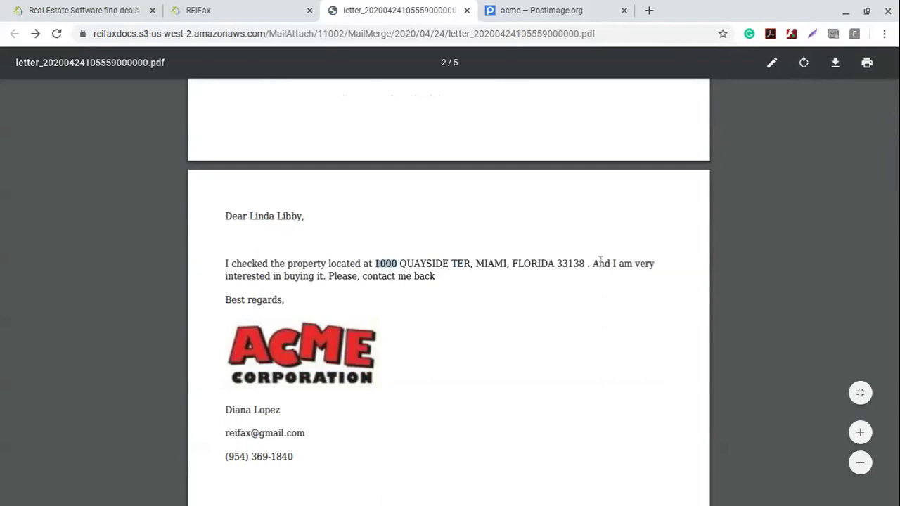
{"action": "left_click", "coordinate": [383, 309]}
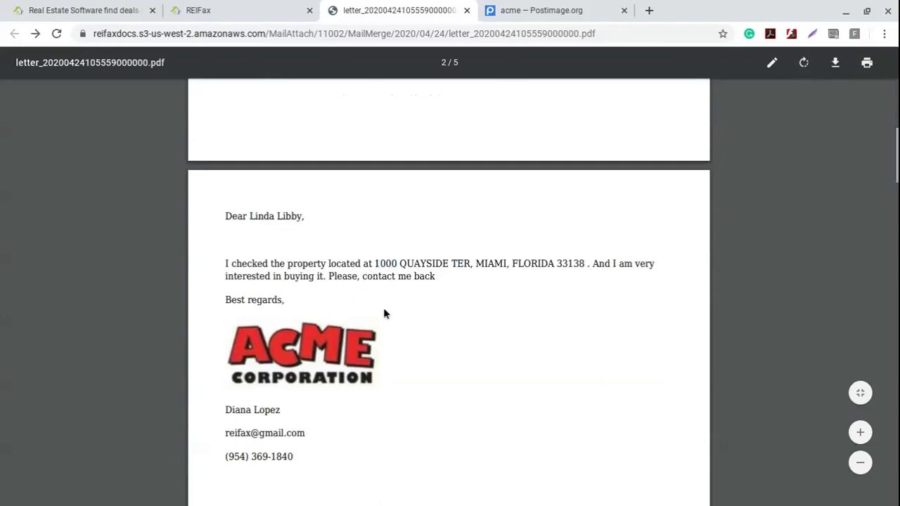
{"action": "scroll", "coordinate": [383, 310], "scroll_direction": "down", "scroll_amount": 5}
{"action": "scroll", "coordinate": [384, 314], "scroll_direction": "down", "scroll_amount": 7}
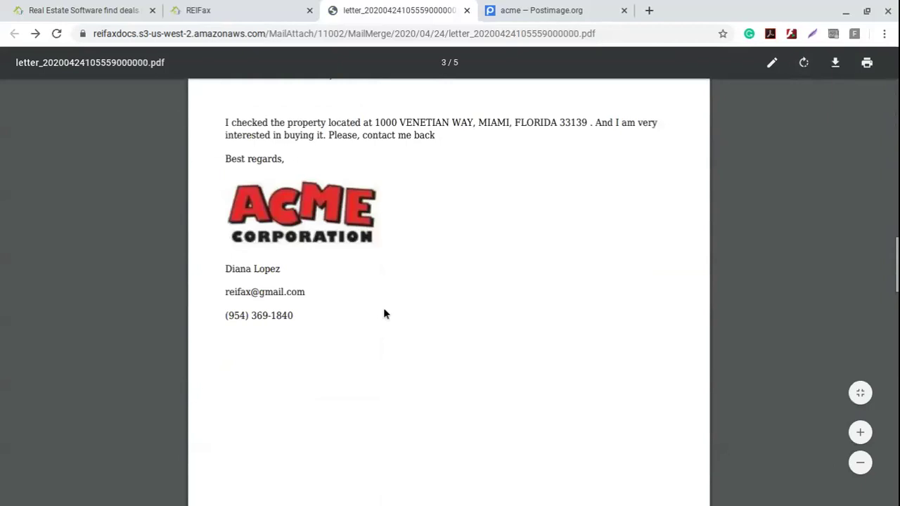
{"action": "scroll", "coordinate": [414, 285], "scroll_direction": "down", "scroll_amount": 7}
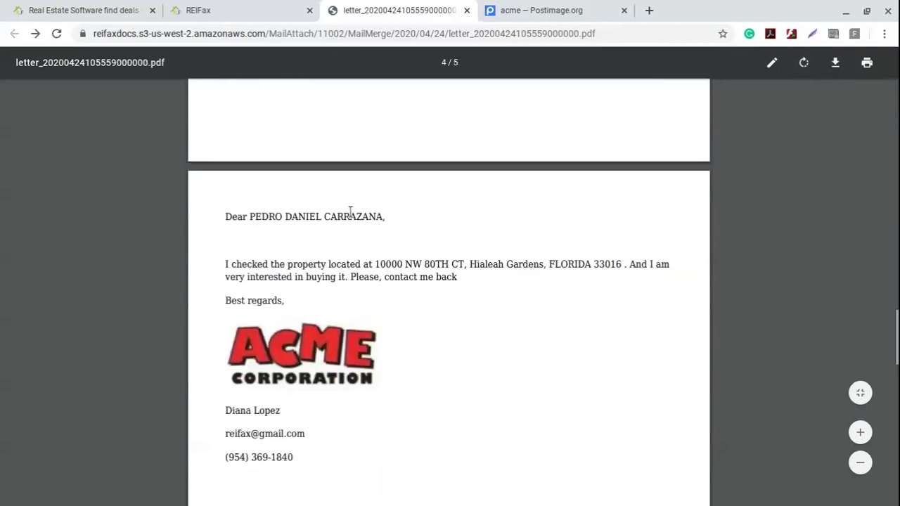
{"action": "scroll", "coordinate": [359, 330], "scroll_direction": "down", "scroll_amount": 3}
{"action": "scroll", "coordinate": [359, 330], "scroll_direction": "down", "scroll_amount": 7}
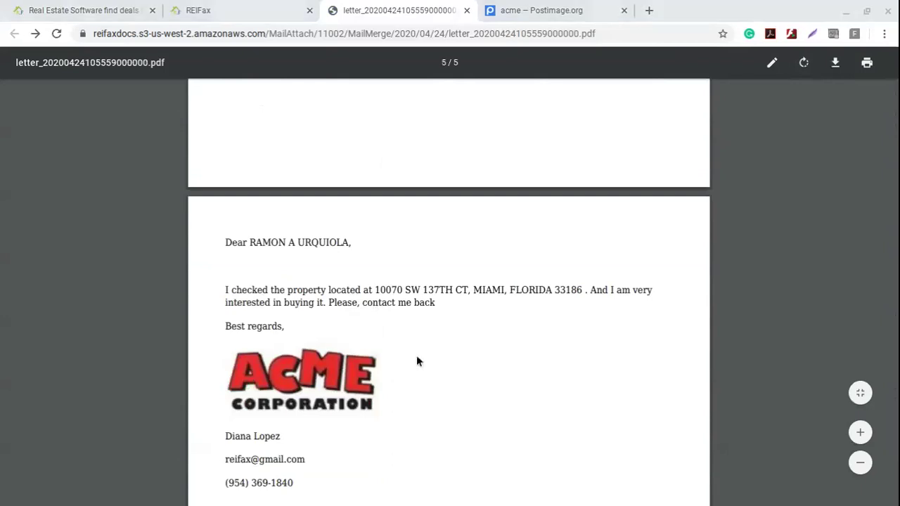
{"action": "left_click", "coordinate": [279, 290]}
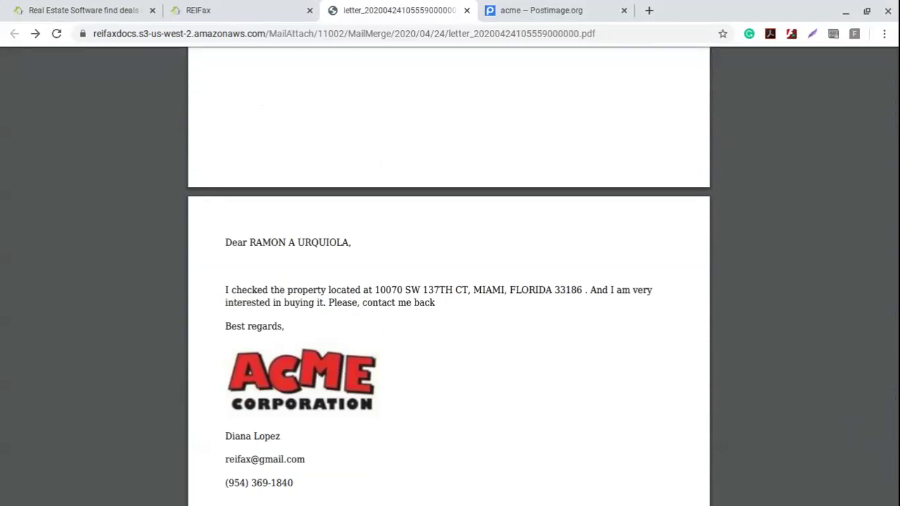
- Generate labels for the five properties with type 5160, size 8, Owner address, Left alignment
{"action": "left_click", "coordinate": [283, 7]}
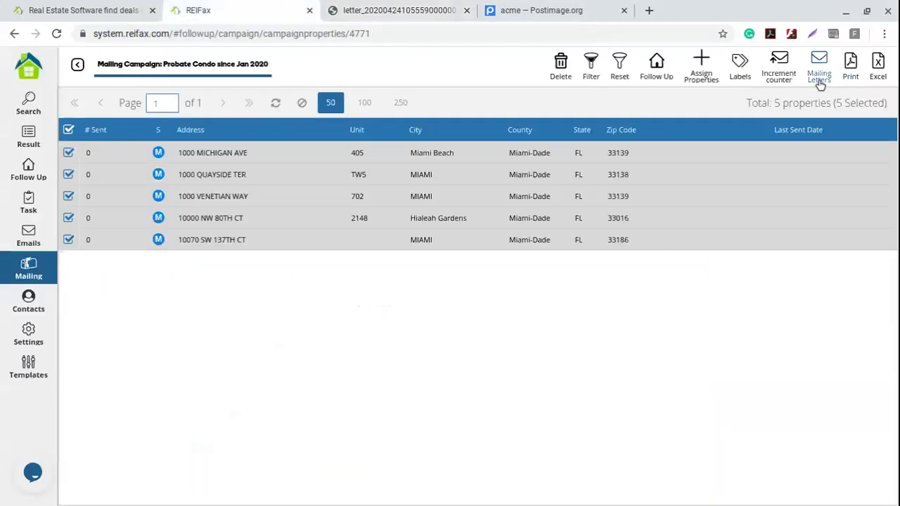
{"action": "left_click", "coordinate": [739, 62]}
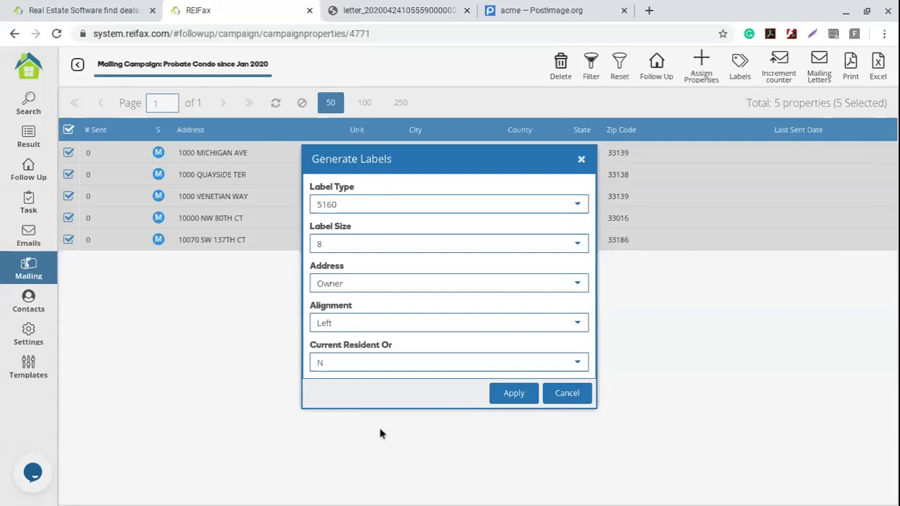
{"action": "left_click", "coordinate": [517, 396]}
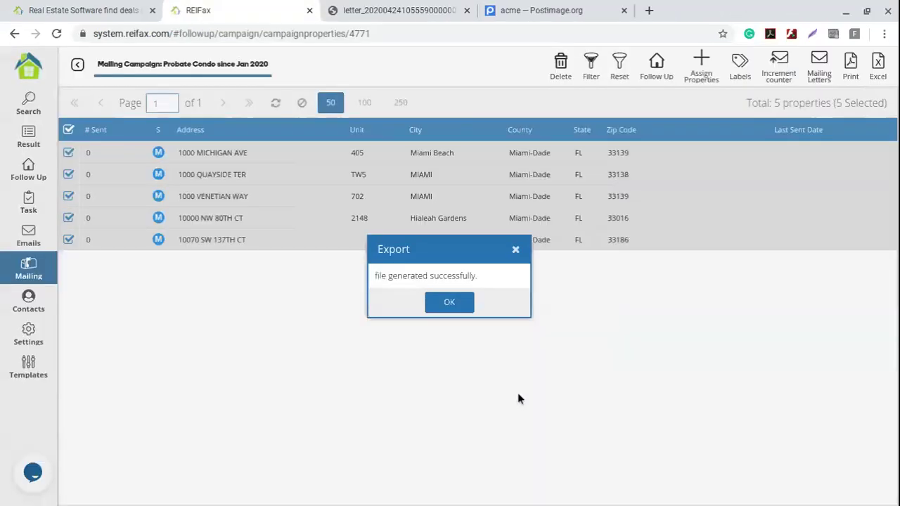
{"action": "left_click", "coordinate": [449, 304]}
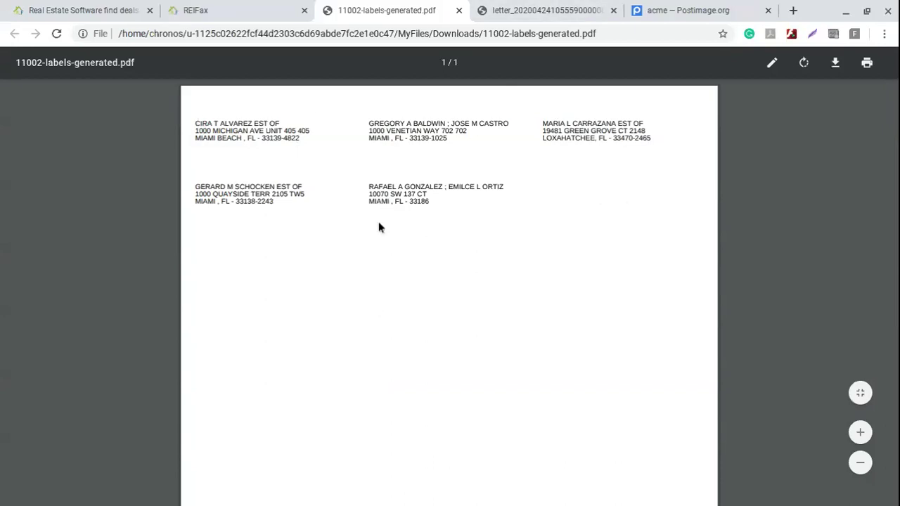
- Generate a second labels file for the five properties using Representative addresses
{"action": "left_click", "coordinate": [458, 11]}
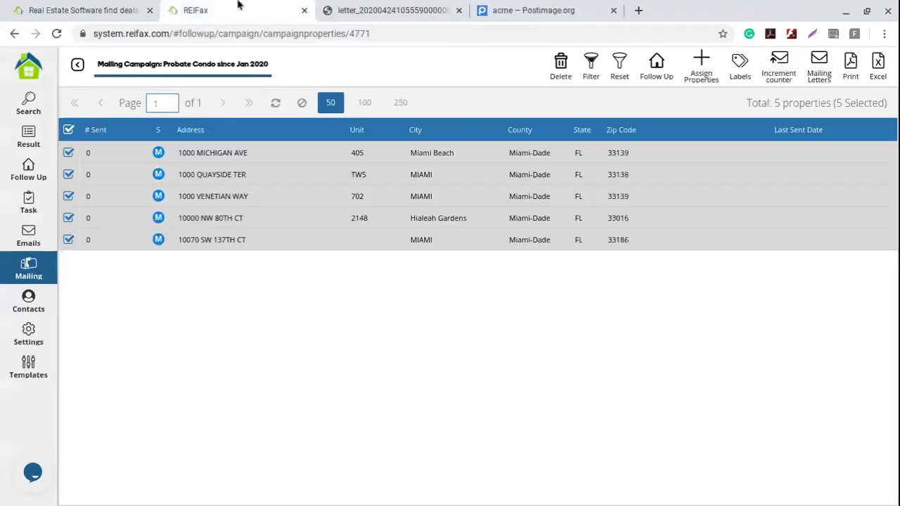
{"action": "left_click", "coordinate": [738, 68]}
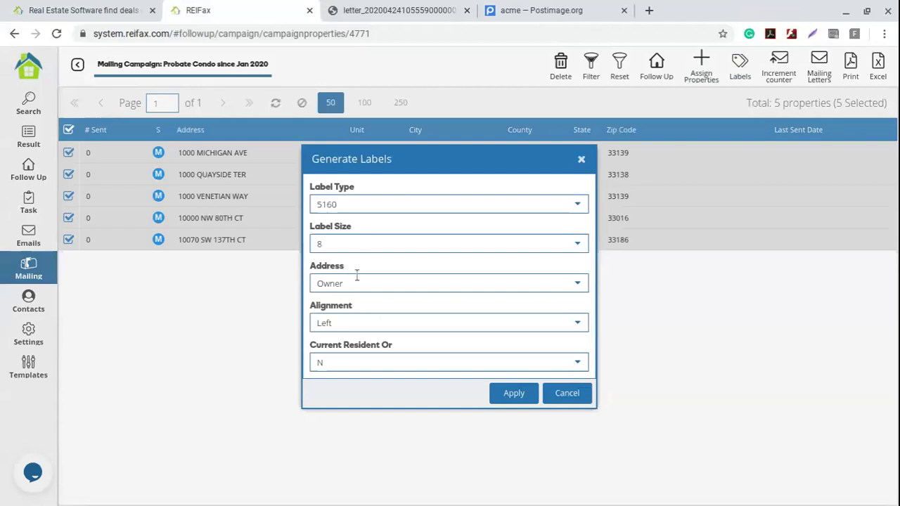
{"action": "left_click", "coordinate": [575, 285]}
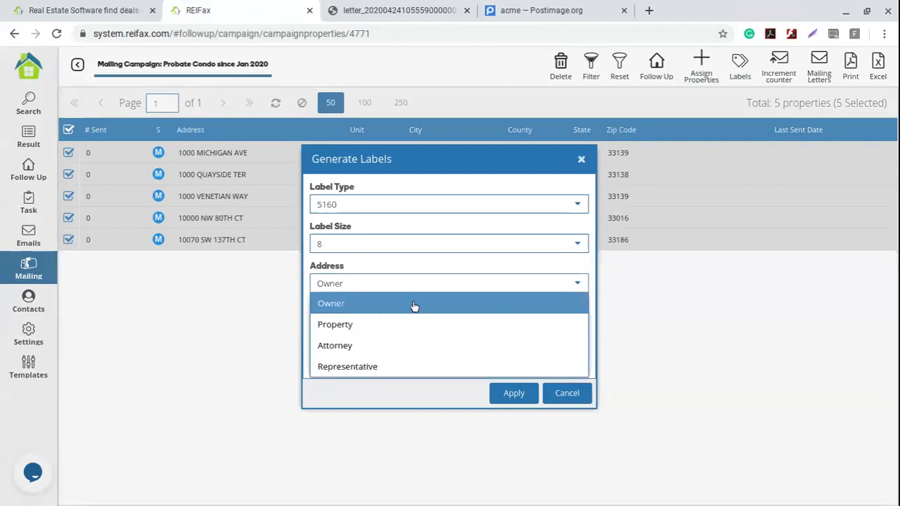
{"action": "left_click", "coordinate": [349, 367]}
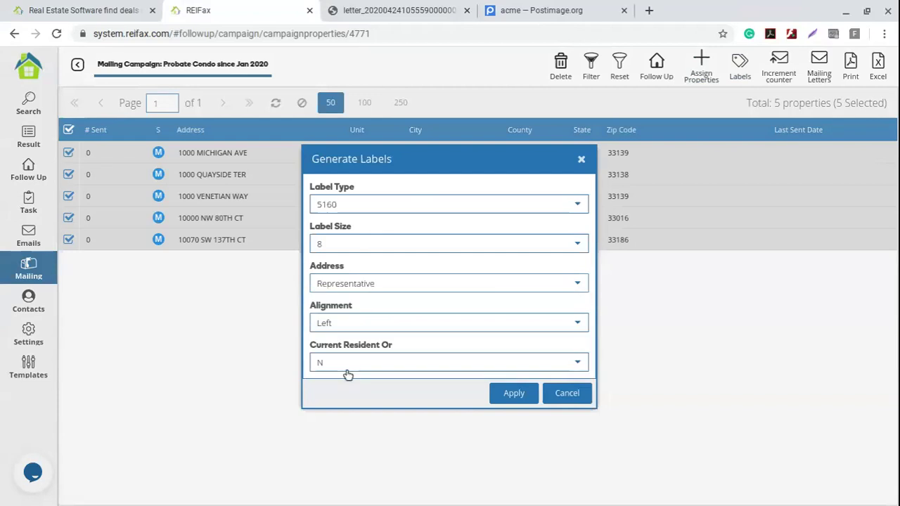
{"action": "left_click", "coordinate": [511, 391]}
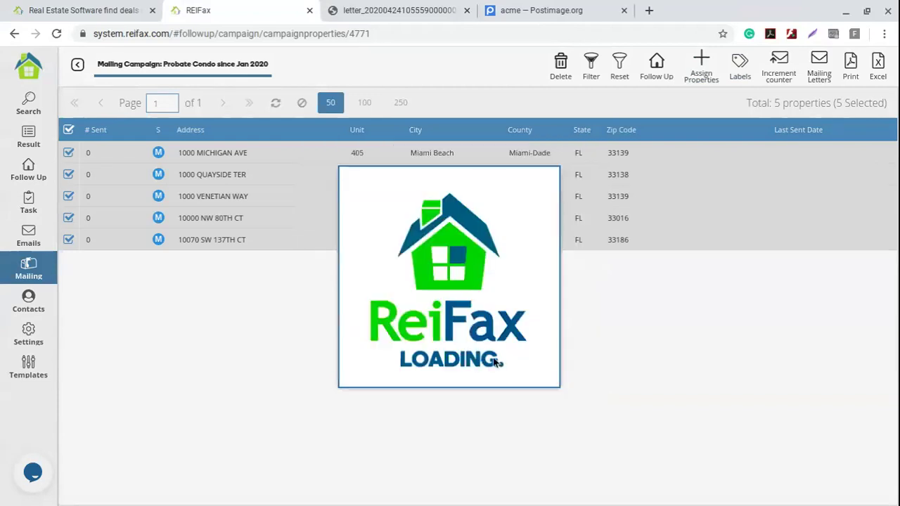
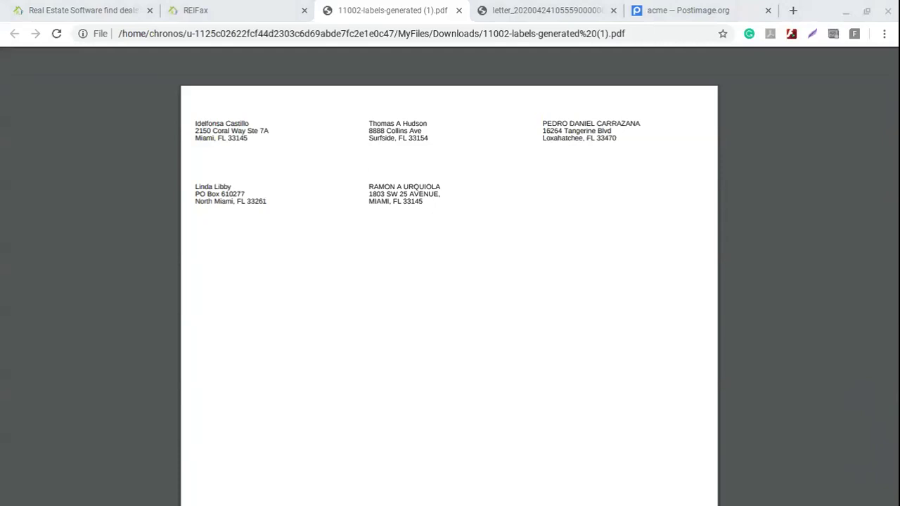
- Back in REIFax, dismiss the export message, open Result > Follow Up, and show the grid templates
{"action": "left_click", "coordinate": [208, 9]}
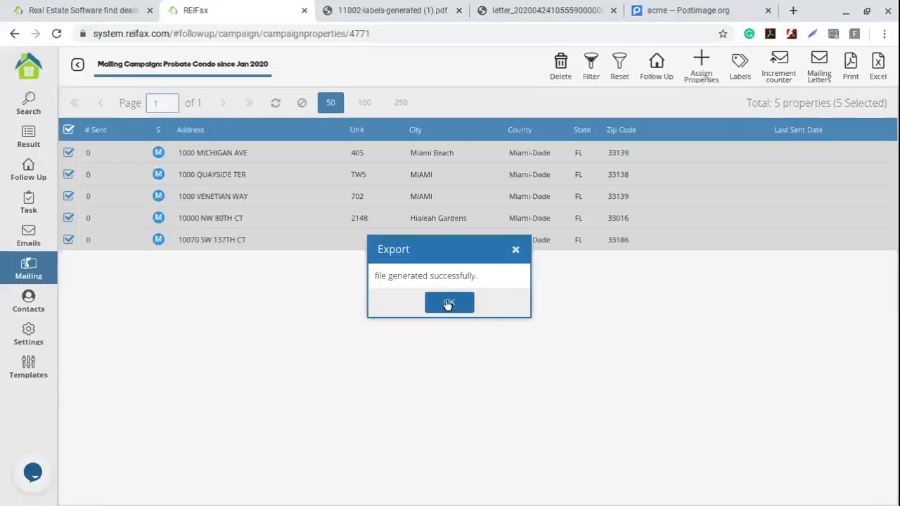
{"action": "left_click", "coordinate": [446, 303]}
{"action": "left_click", "coordinate": [27, 141]}
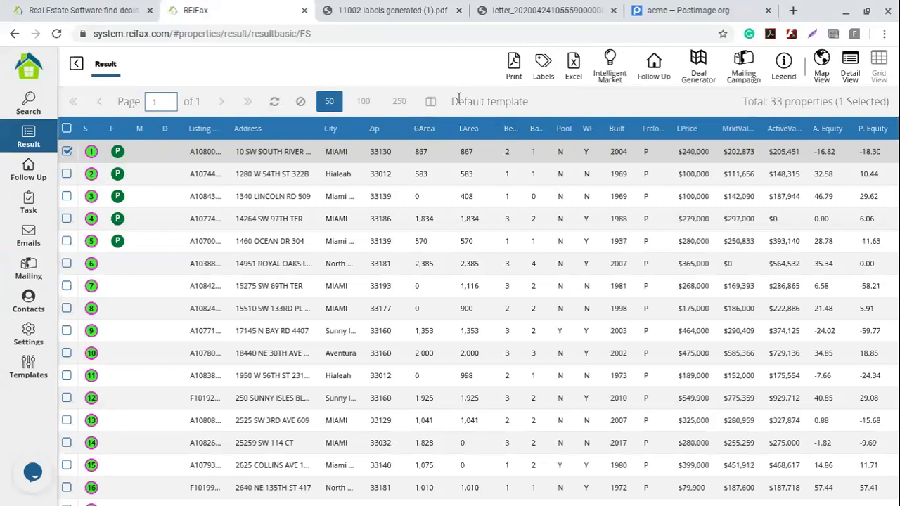
{"action": "left_click_drag", "start_coordinate": [451, 101], "coordinate": [532, 104]}
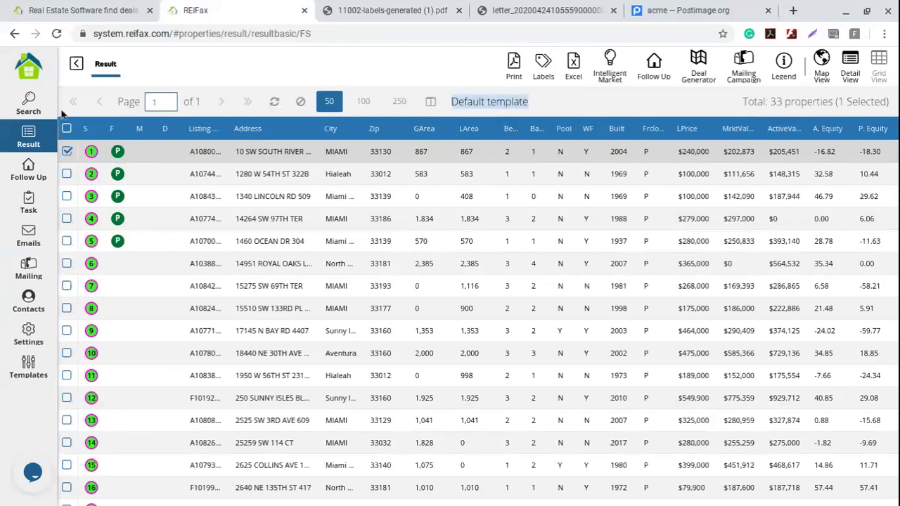
{"action": "left_click", "coordinate": [31, 169]}
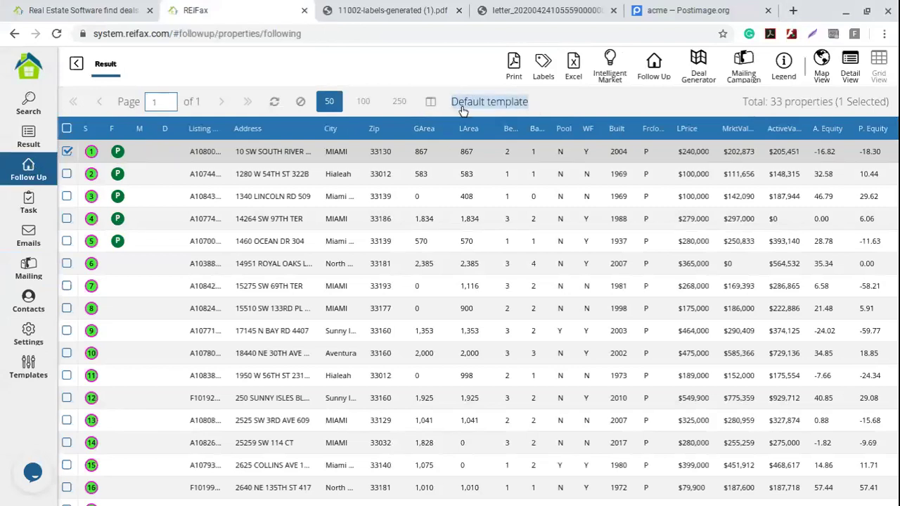
{"action": "left_click", "coordinate": [436, 103]}
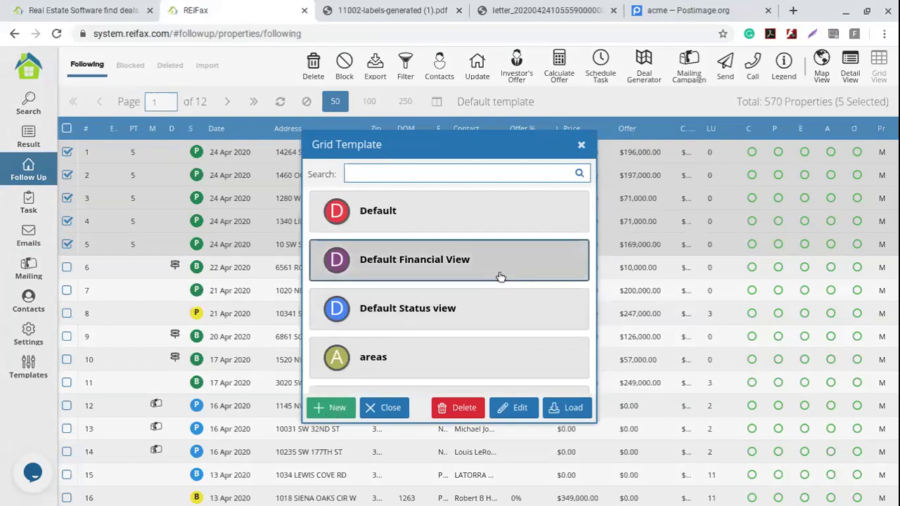
- Load the 'owner info' grid template to show owner name, address and city columns
{"action": "left_click", "coordinate": [583, 145]}
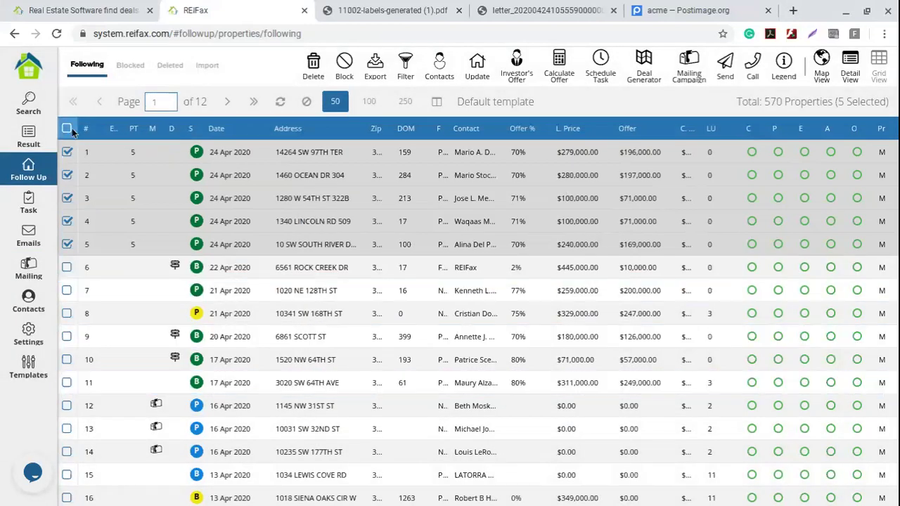
{"action": "left_click", "coordinate": [69, 129]}
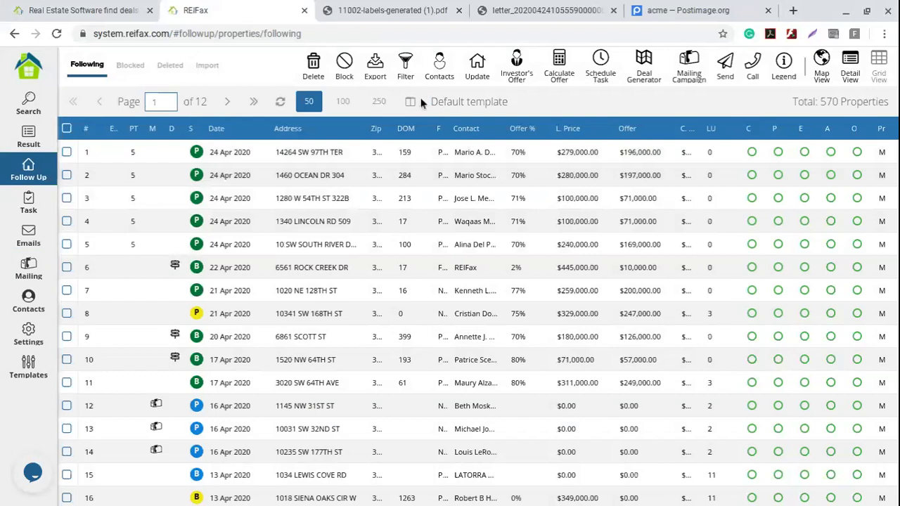
{"action": "left_click", "coordinate": [410, 101]}
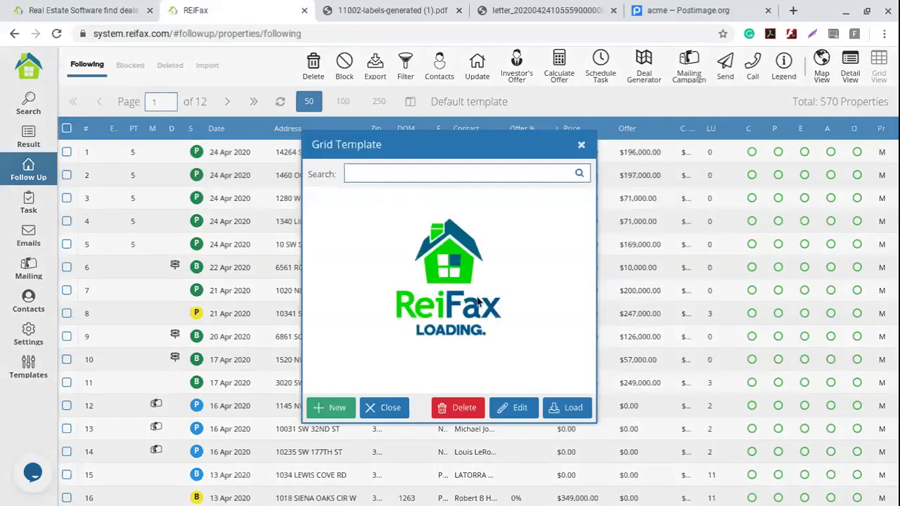
{"action": "scroll", "coordinate": [477, 299], "scroll_direction": "down", "scroll_amount": 2}
{"action": "scroll", "coordinate": [478, 302], "scroll_direction": "down", "scroll_amount": 2}
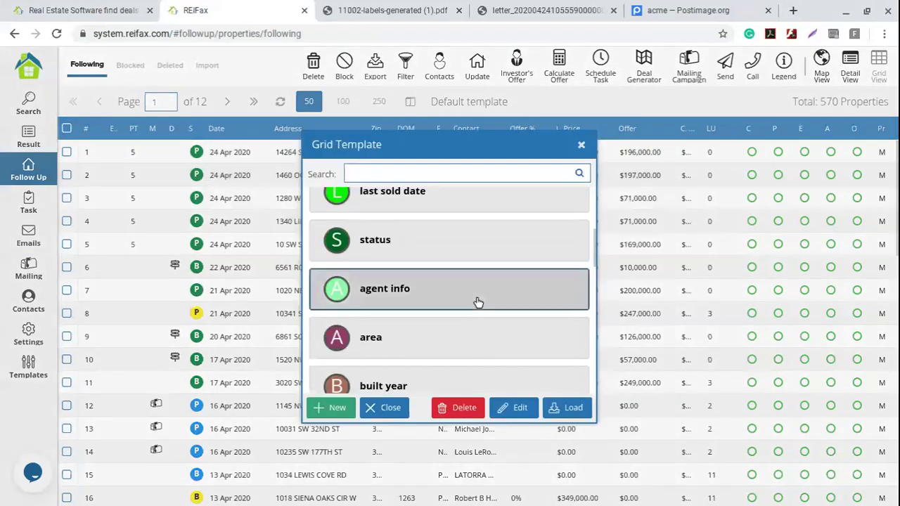
{"action": "scroll", "coordinate": [478, 303], "scroll_direction": "down", "scroll_amount": 2}
{"action": "scroll", "coordinate": [477, 302], "scroll_direction": "down", "scroll_amount": 6}
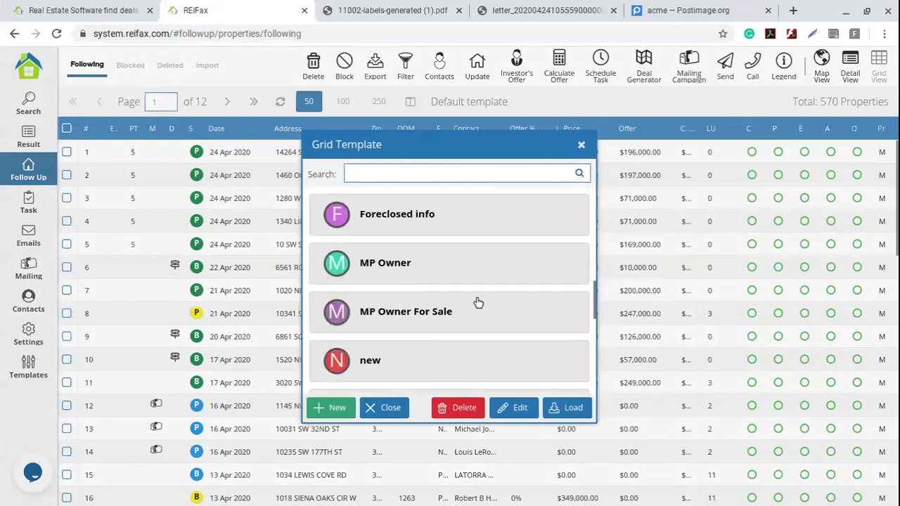
{"action": "left_click", "coordinate": [444, 288]}
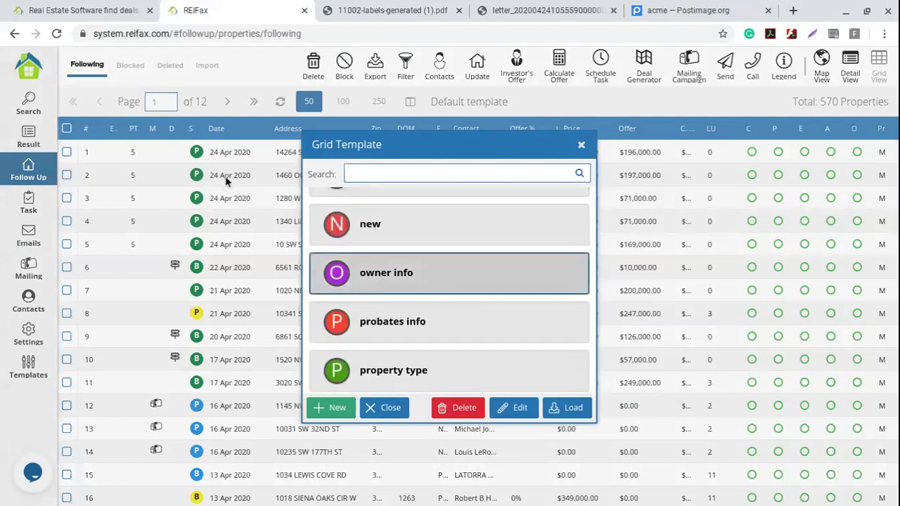
{"action": "left_click", "coordinate": [573, 410]}
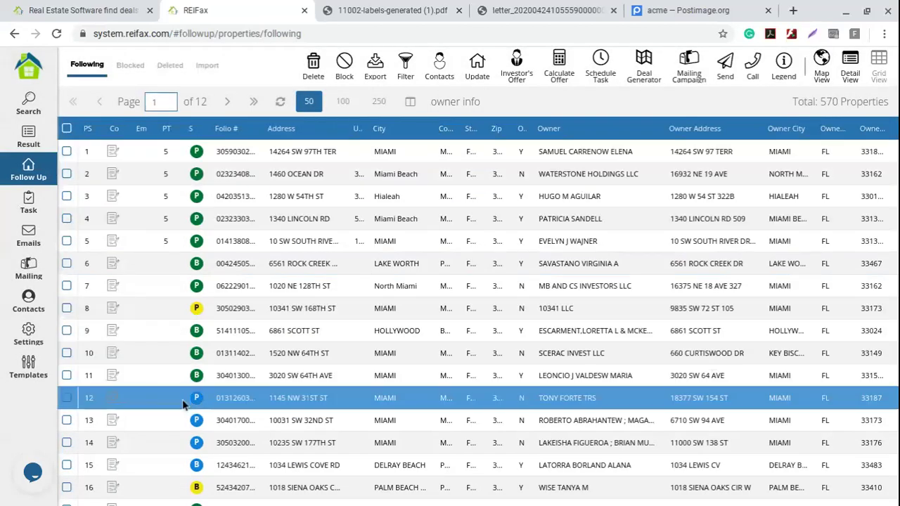
- Check the properties in rows 1 through 5 of the Follow Up list
{"action": "left_click_drag", "start_coordinate": [225, 500], "coordinate": [306, 501]}
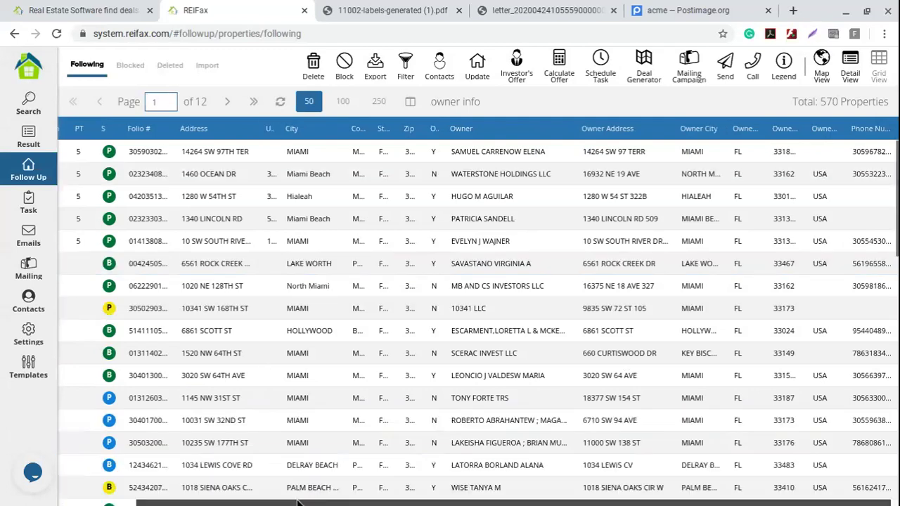
{"action": "left_click_drag", "start_coordinate": [296, 503], "coordinate": [218, 503]}
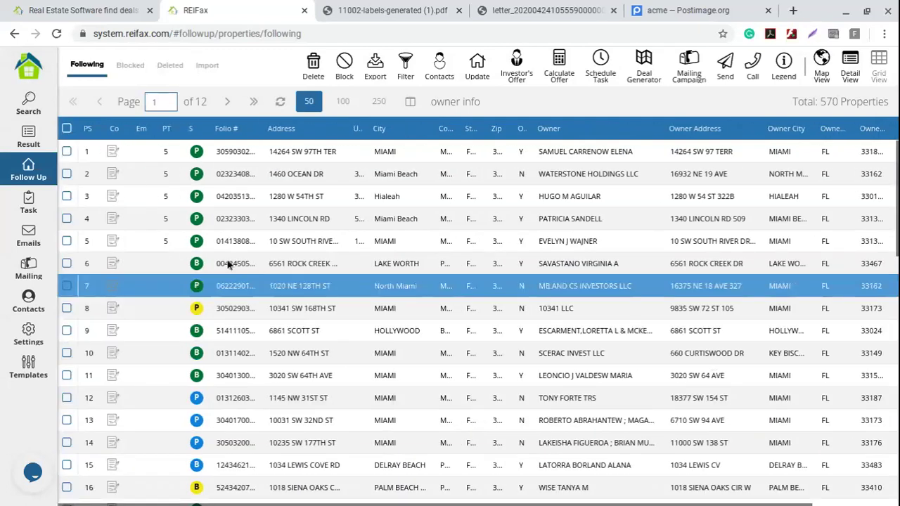
{"action": "left_click", "coordinate": [67, 241]}
{"action": "left_click", "coordinate": [67, 218]}
{"action": "left_click", "coordinate": [66, 196]}
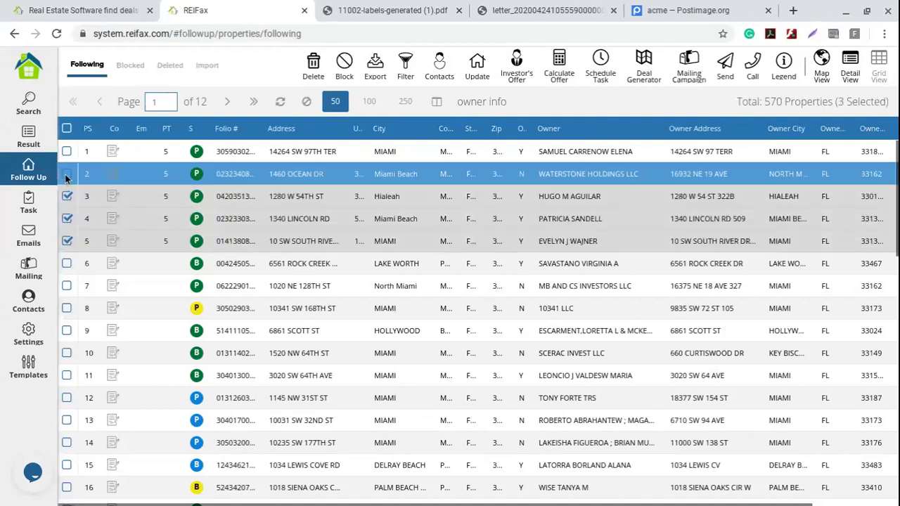
{"action": "left_click", "coordinate": [67, 174]}
{"action": "left_click", "coordinate": [67, 151]}
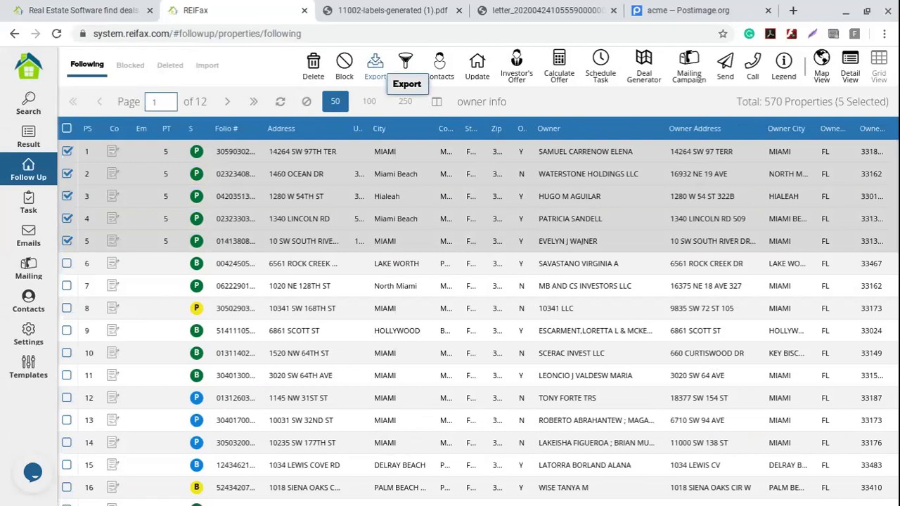
- Export the five selected properties as a PDF and switch the list to grid layout
{"action": "left_click", "coordinate": [376, 67]}
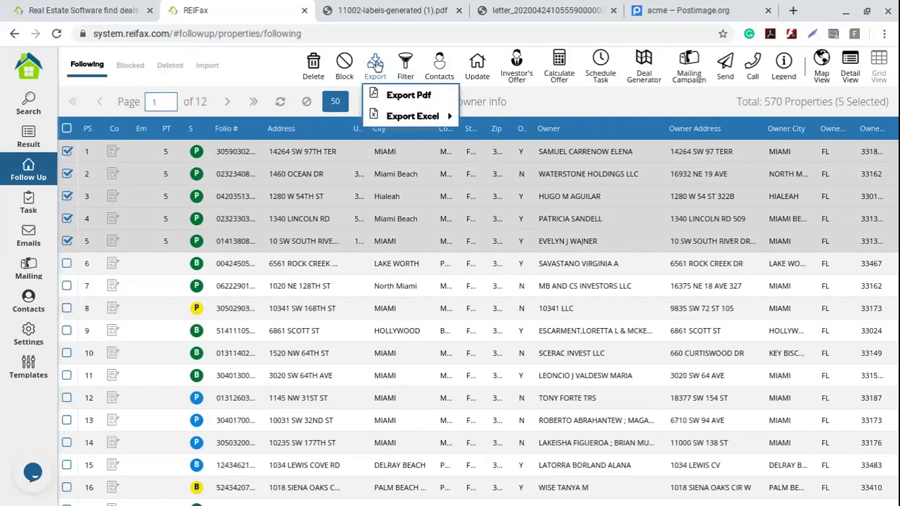
{"action": "left_click", "coordinate": [408, 97]}
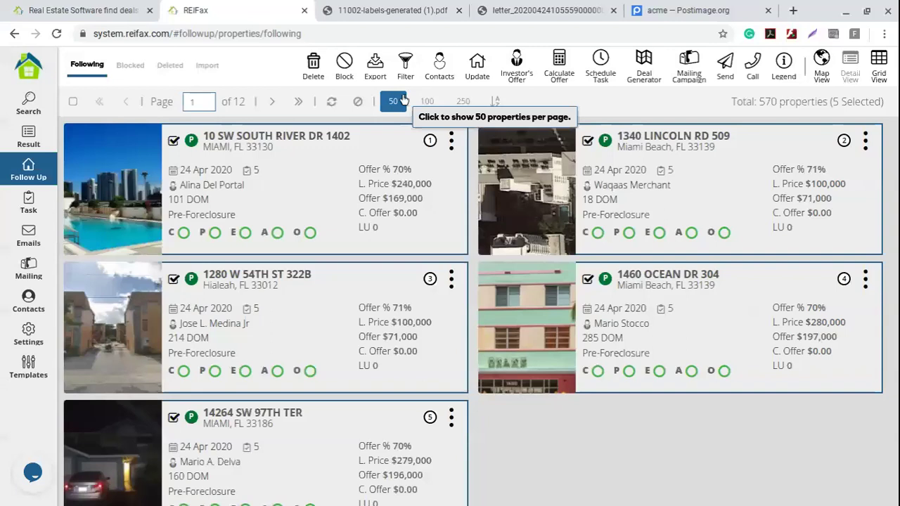
{"action": "left_click", "coordinate": [865, 81]}
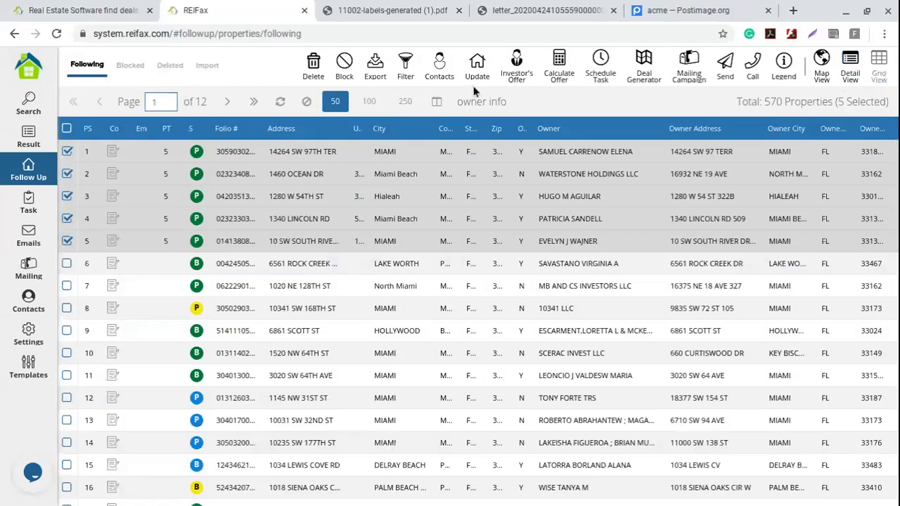
- Export the selected properties via Export Excel and open the downloaded Followup.xlsx
{"action": "left_click", "coordinate": [374, 65]}
{"action": "mouse_move", "coordinate": [443, 116]}
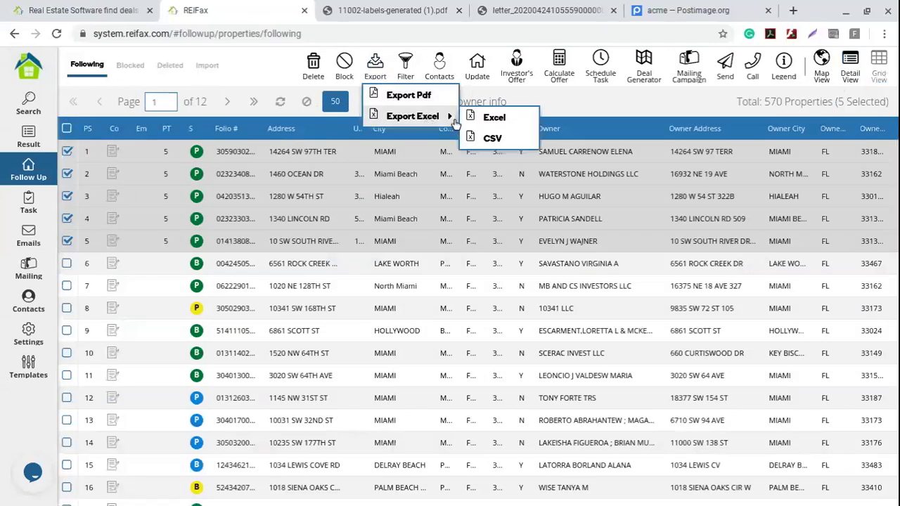
{"action": "left_click", "coordinate": [495, 117]}
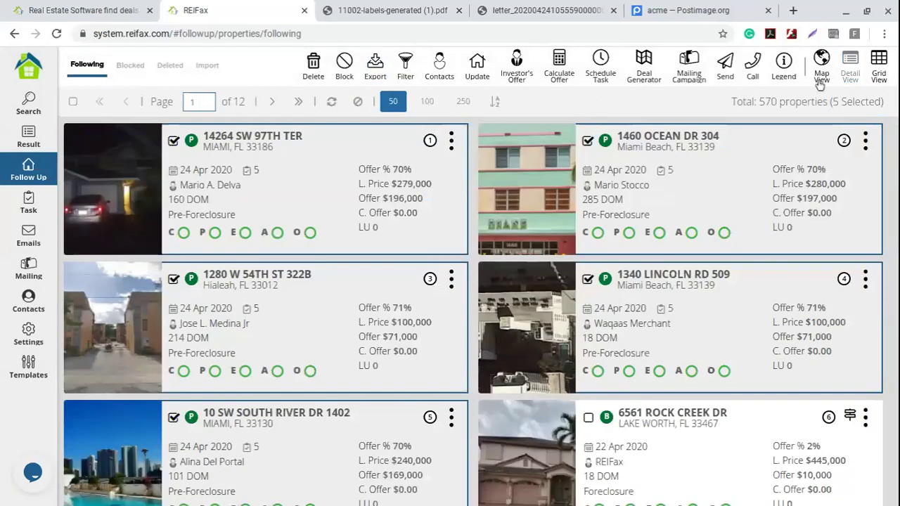
{"action": "left_click", "coordinate": [879, 63]}
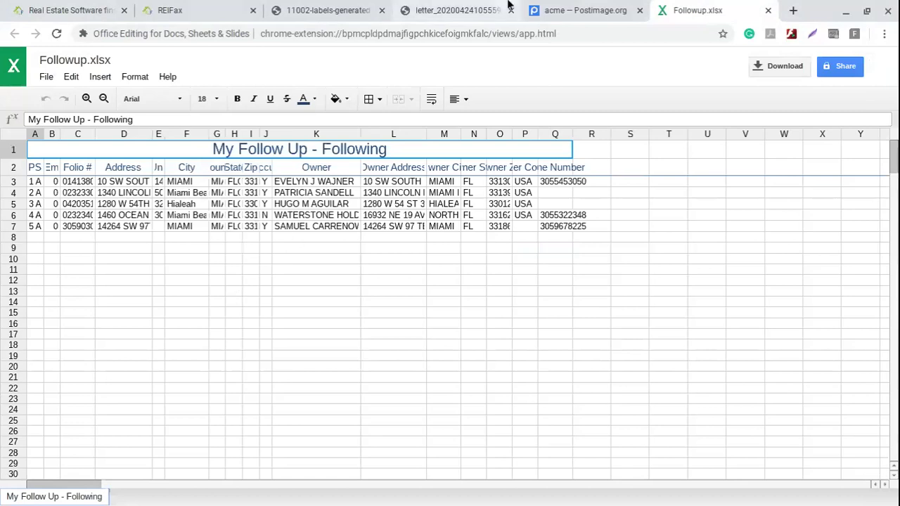
- Look through the letter and labels PDF tabs, then head back toward the REIFax tab
{"action": "left_click", "coordinate": [456, 11]}
{"action": "left_click", "coordinate": [327, 12]}
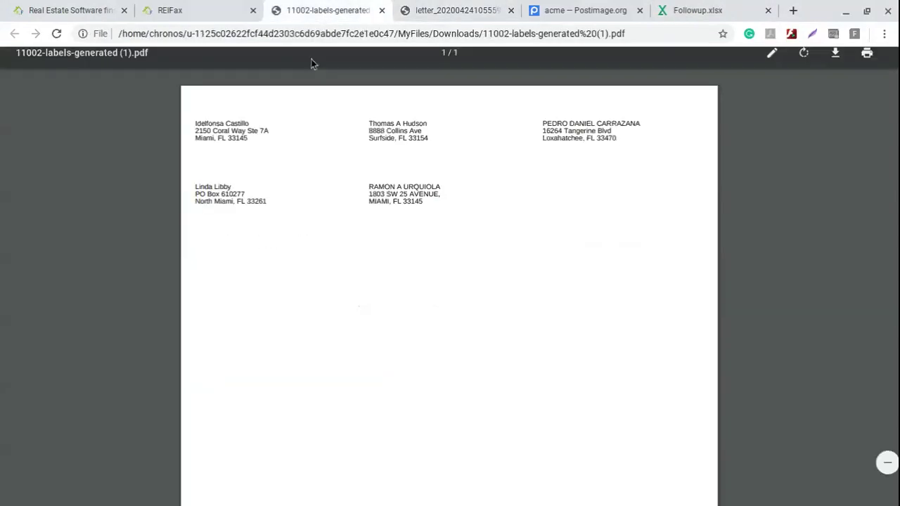
{"action": "left_click", "coordinate": [195, 9]}
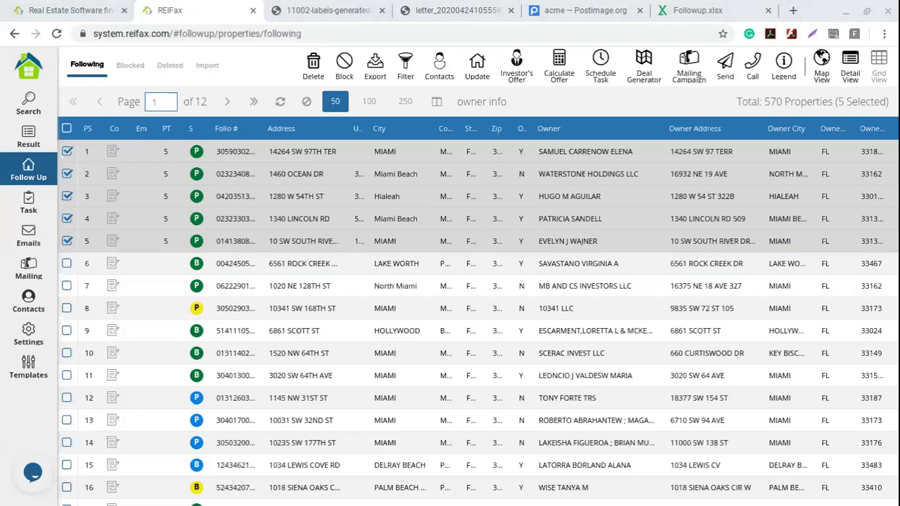
- On reifax.com, open Resources > Webinars and scroll through the recorded sessions
{"action": "left_click", "coordinate": [67, 11]}
{"action": "left_click", "coordinate": [142, 34]}
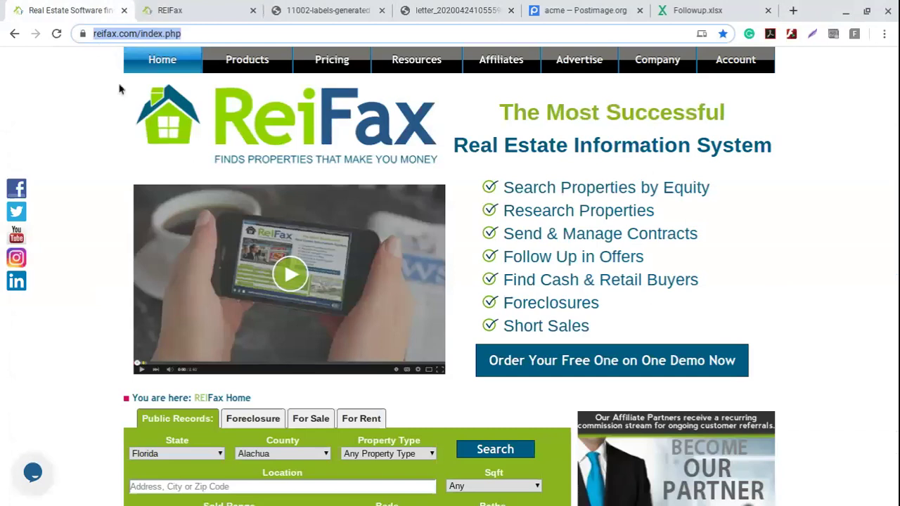
{"action": "mouse_move", "coordinate": [416, 62]}
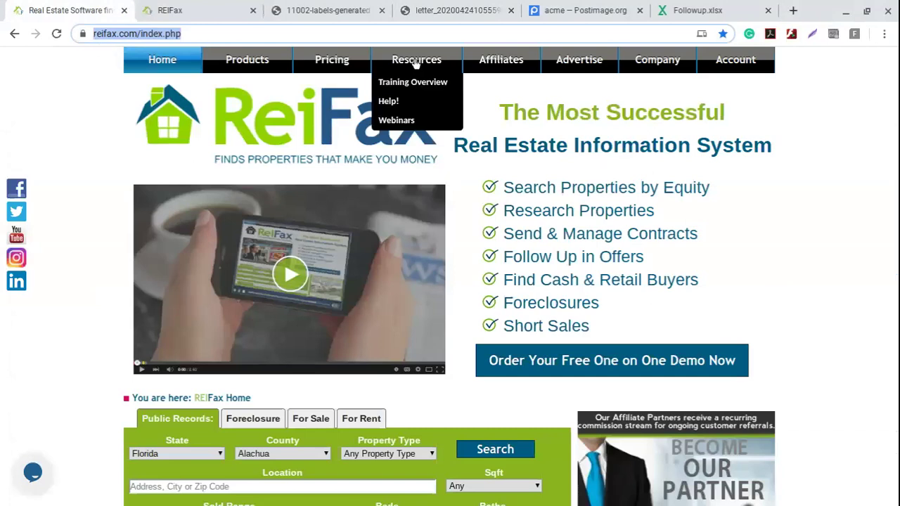
{"action": "left_click", "coordinate": [412, 123]}
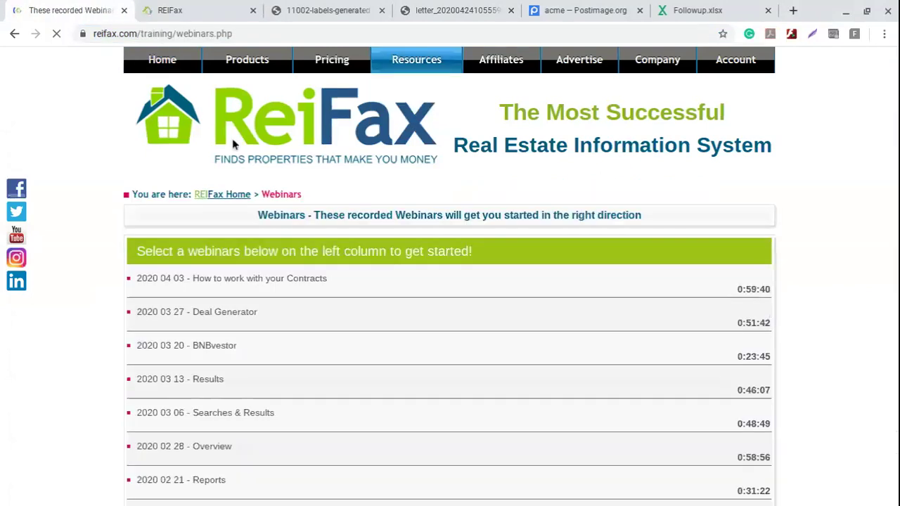
{"action": "scroll", "coordinate": [137, 277], "scroll_direction": "down", "scroll_amount": 1}
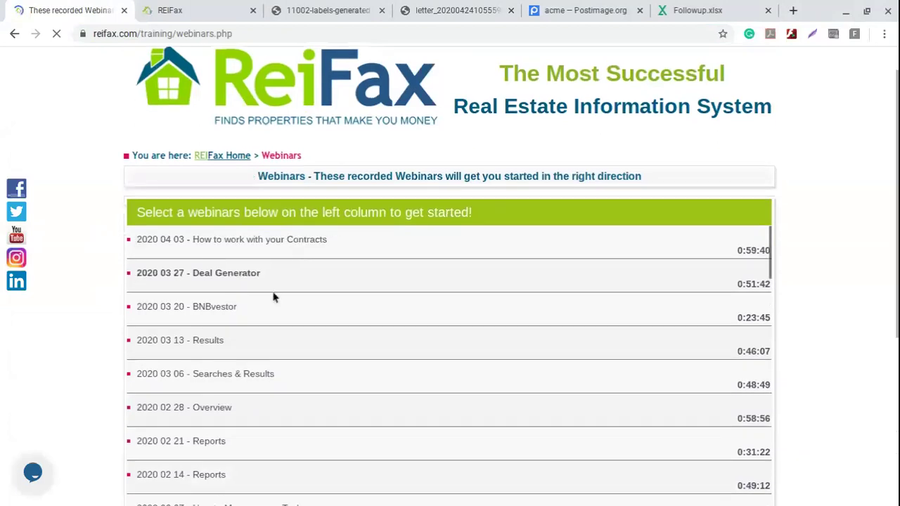
{"action": "scroll", "coordinate": [297, 344], "scroll_direction": "down", "scroll_amount": 5}
{"action": "scroll", "coordinate": [297, 344], "scroll_direction": "up", "scroll_amount": 3}
{"action": "scroll", "coordinate": [297, 345], "scroll_direction": "up", "scroll_amount": 3}
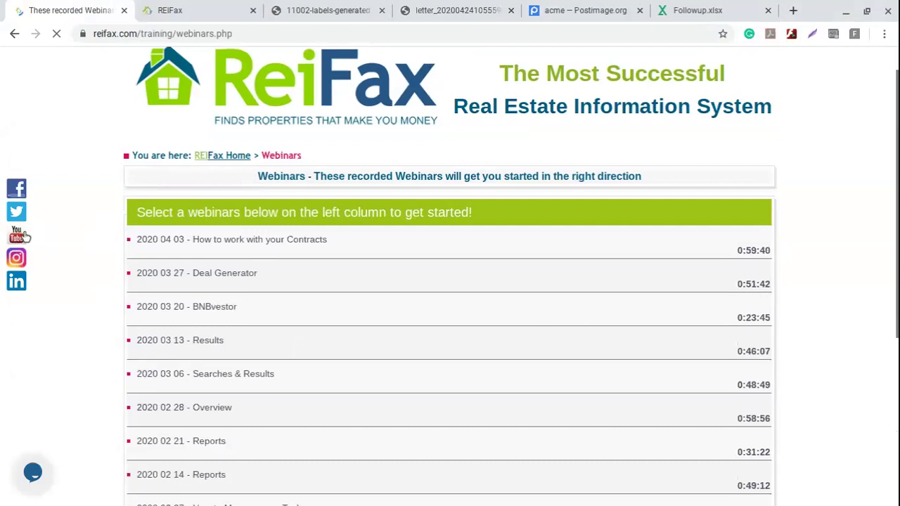
- Open the REIFax YouTube channel's VIDEOS list, then return to the Webinars tab
{"action": "left_click", "coordinate": [20, 238]}
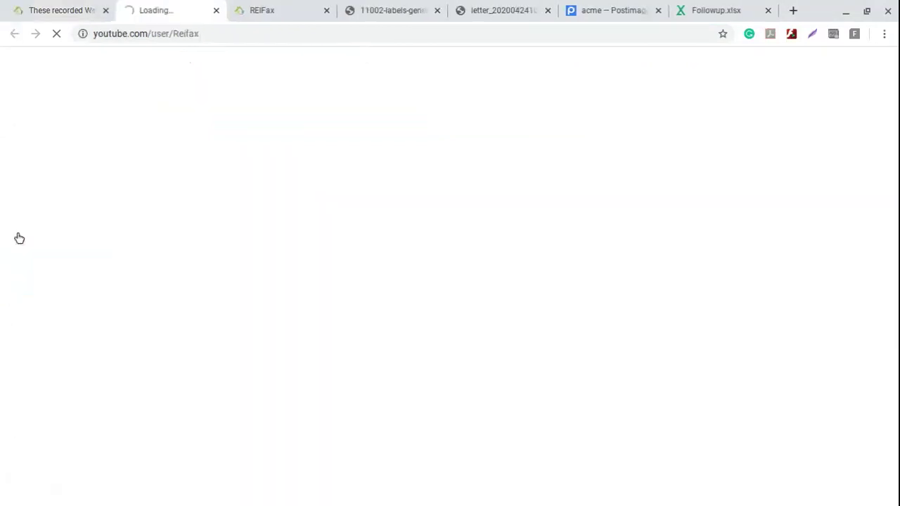
{"action": "left_click", "coordinate": [219, 34]}
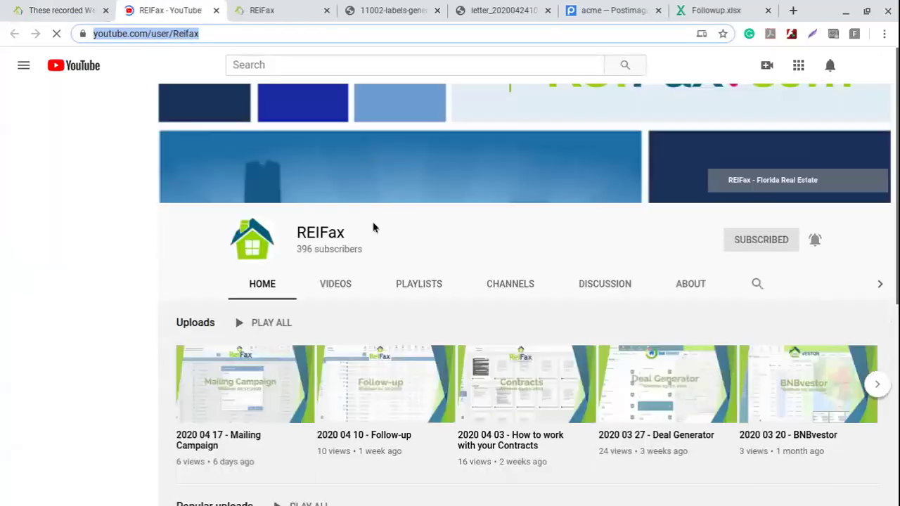
{"action": "left_click", "coordinate": [342, 287]}
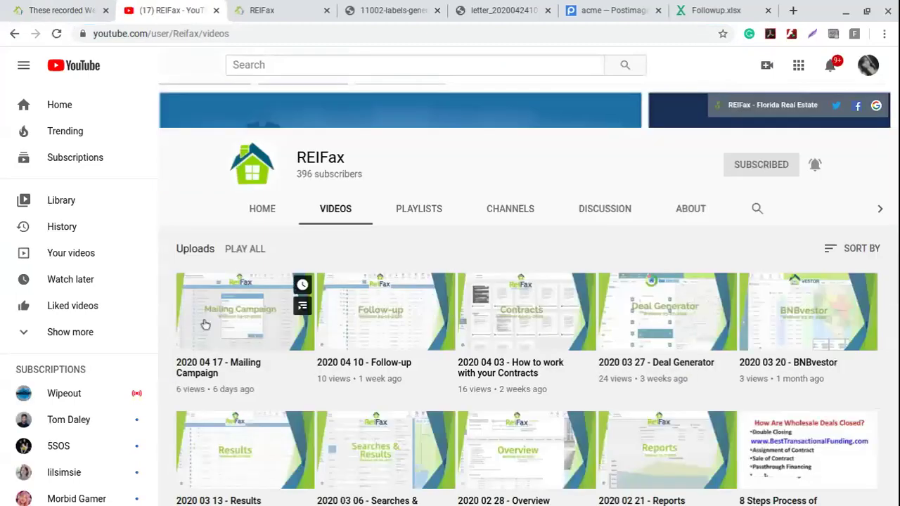
{"action": "scroll", "coordinate": [322, 328], "scroll_direction": "down", "scroll_amount": 3}
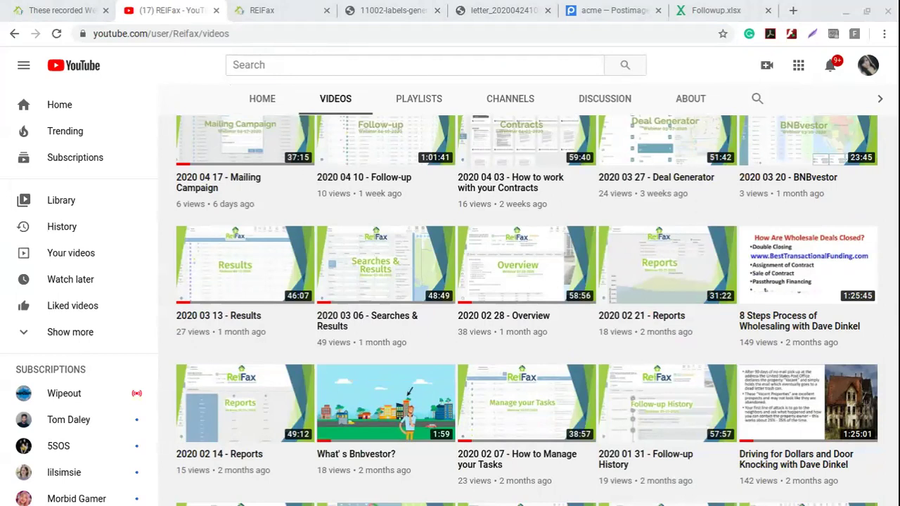
{"action": "key", "text": "ctrl+shift+Tab"}
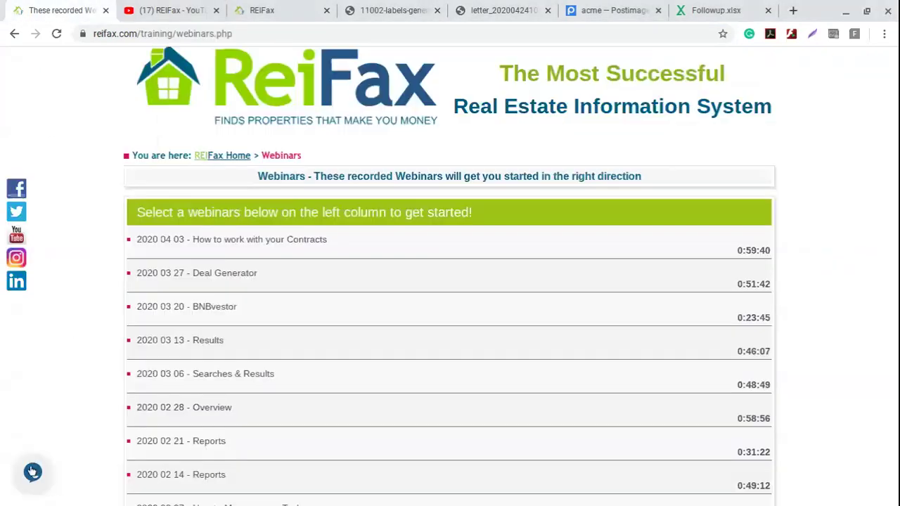
- Return to the REIFax follow-up list and open the tawk.to live chat
{"action": "left_click", "coordinate": [255, 6]}
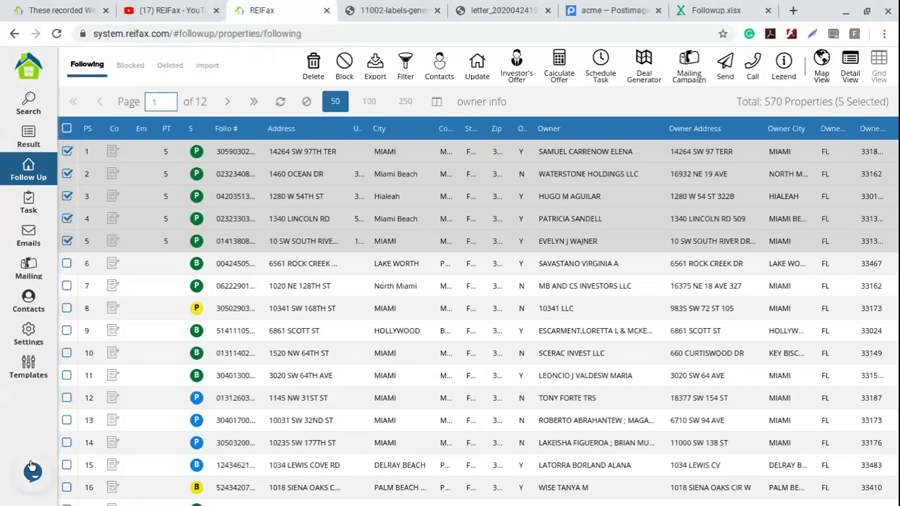
{"action": "left_click", "coordinate": [32, 473]}
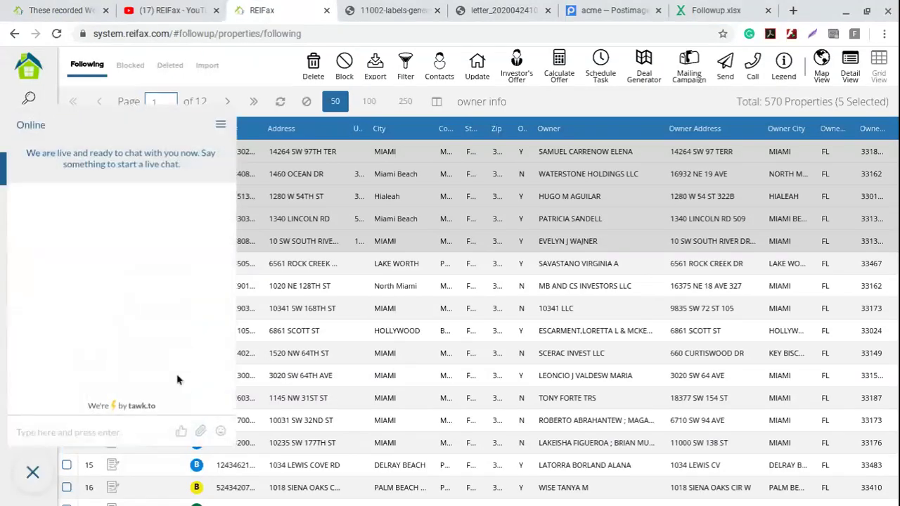